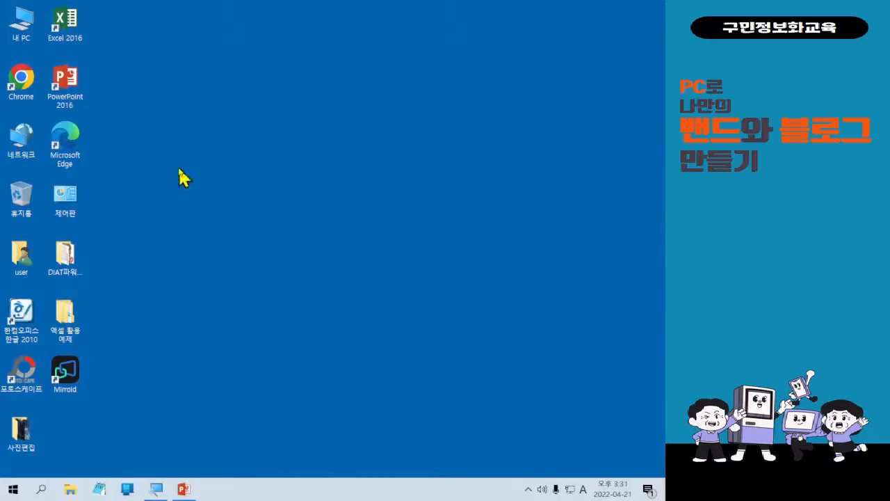
# Look through the Downloads folder and the desktop 사진편집 folder in File Explorer, then close both.
pyautogui.press('super+e')
pyautogui.moveTo(139, 218); pyautogui.dragTo(352, 119)
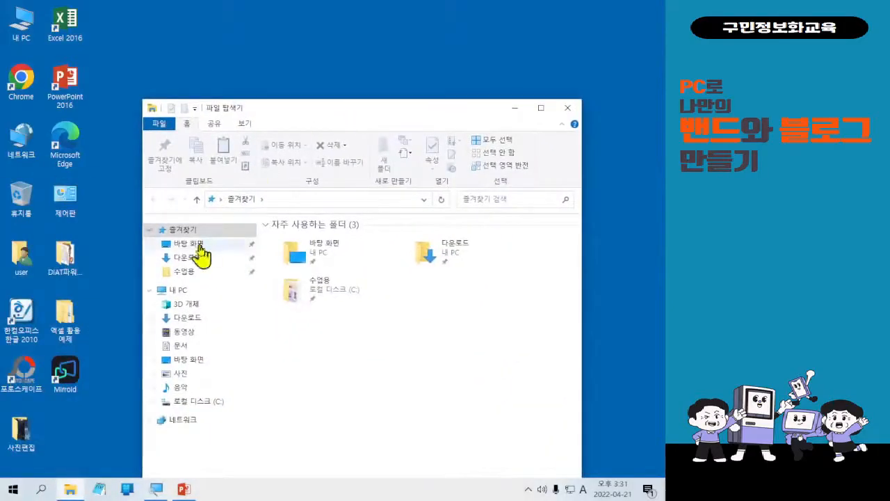
pyautogui.click(194, 258)
pyautogui.scroll(-12, 403, 374)
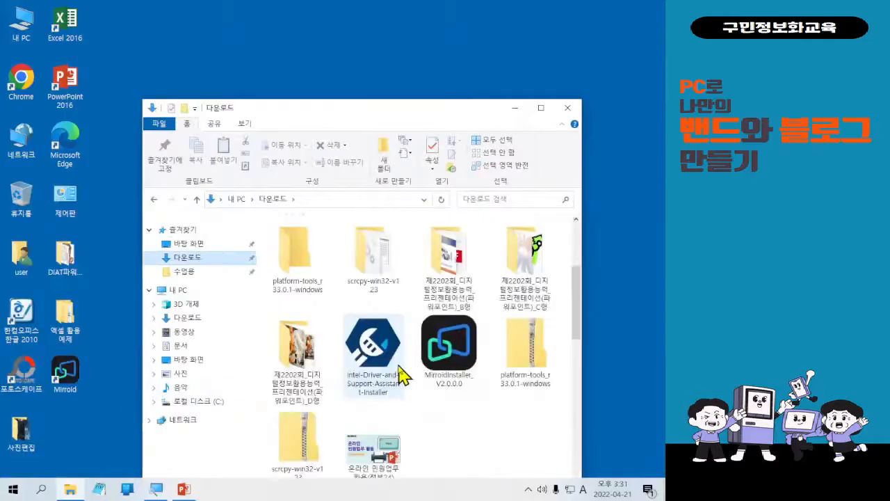
pyautogui.scroll(3, 406, 370)
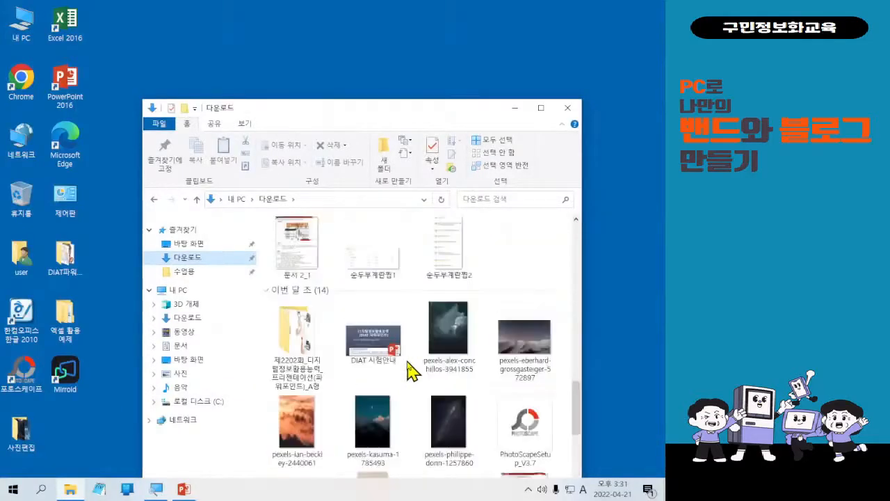
pyautogui.scroll(-3, 407, 369)
pyautogui.scroll(3, 407, 368)
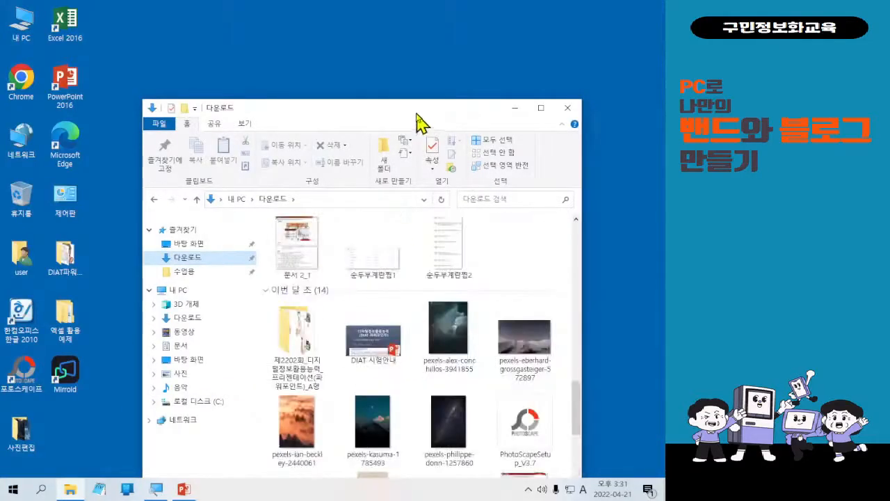
pyautogui.moveTo(415, 111); pyautogui.dragTo(390, 45)
pyautogui.doubleClick(390, 47)
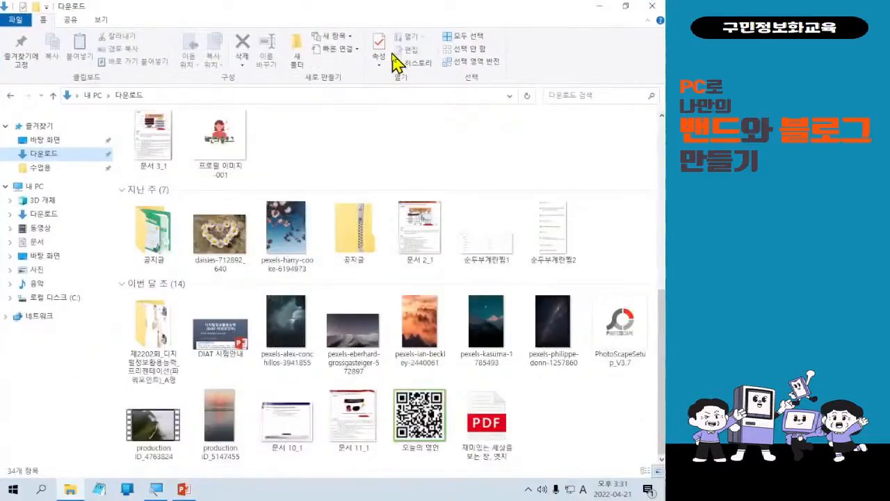
pyautogui.click(651, 6)
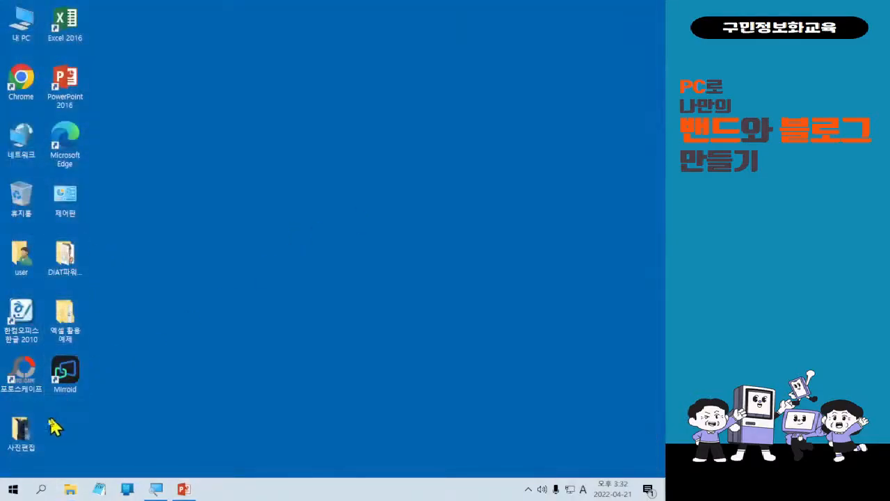
pyautogui.doubleClick(28, 431)
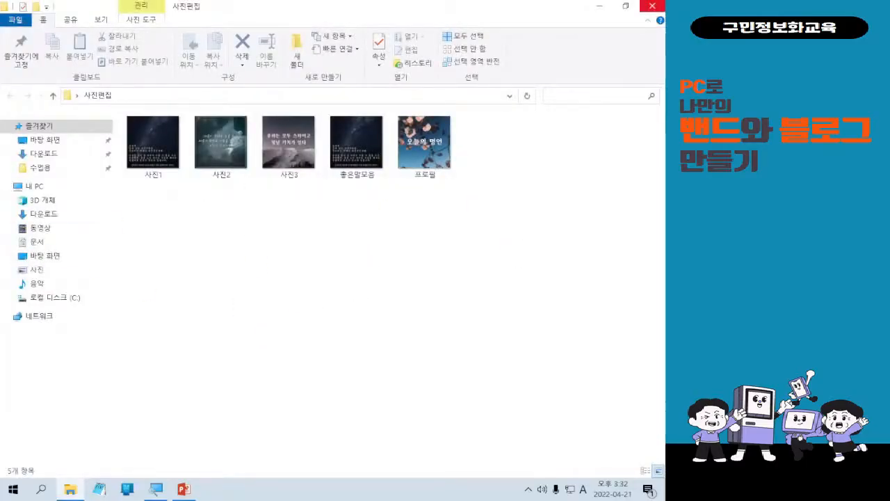
pyautogui.click(653, 6)
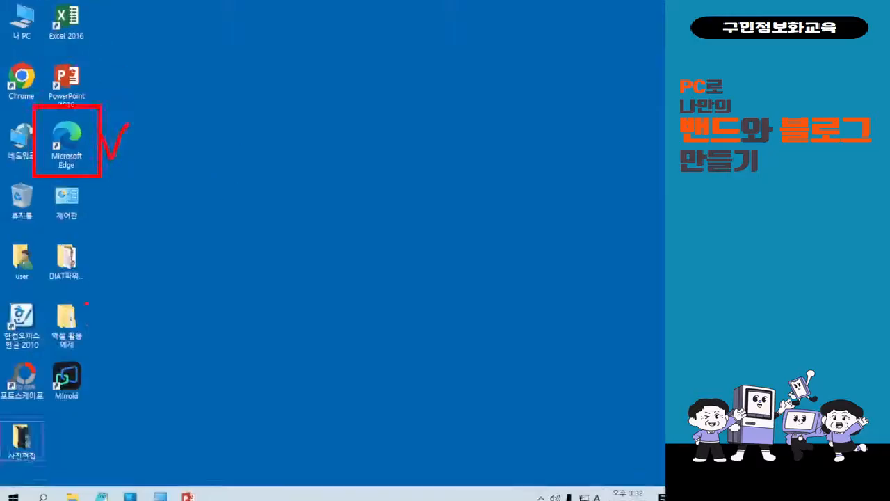
# Launch Edge, search Naver for pexels and scroll to the Pexels result.
pyautogui.press('Escape')
pyautogui.doubleClick(142, 186)
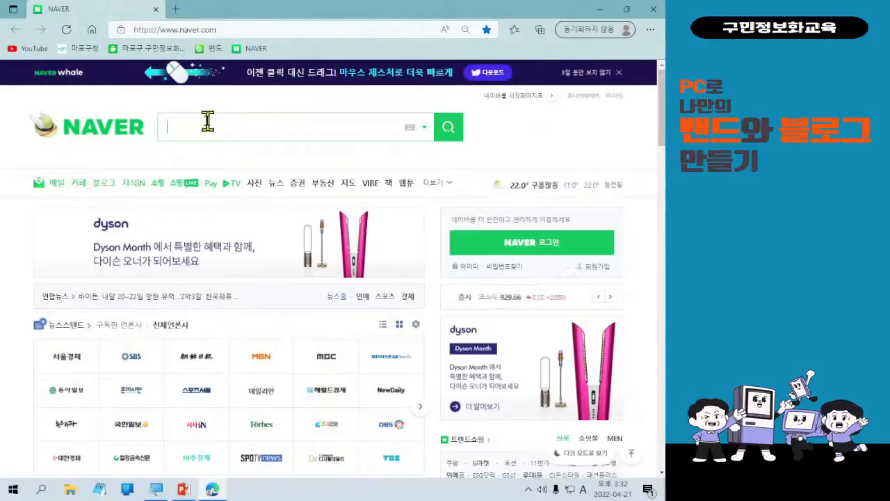
pyautogui.write('pexels')
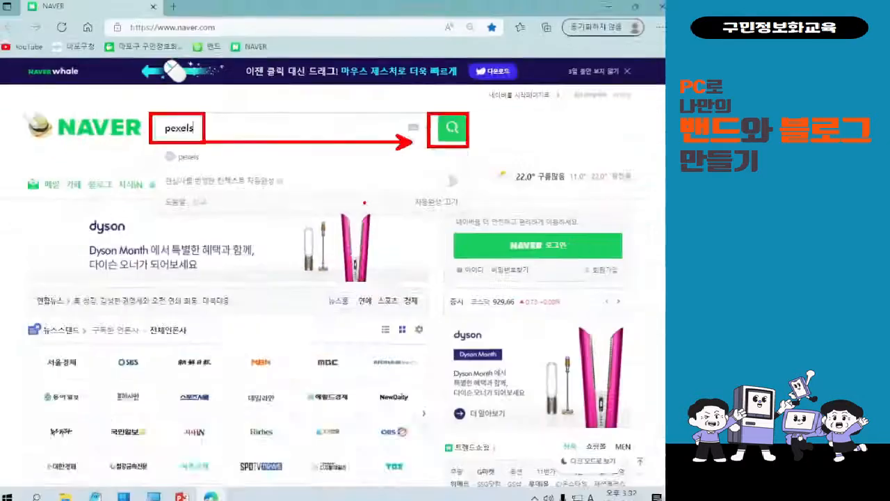
pyautogui.press('Return')
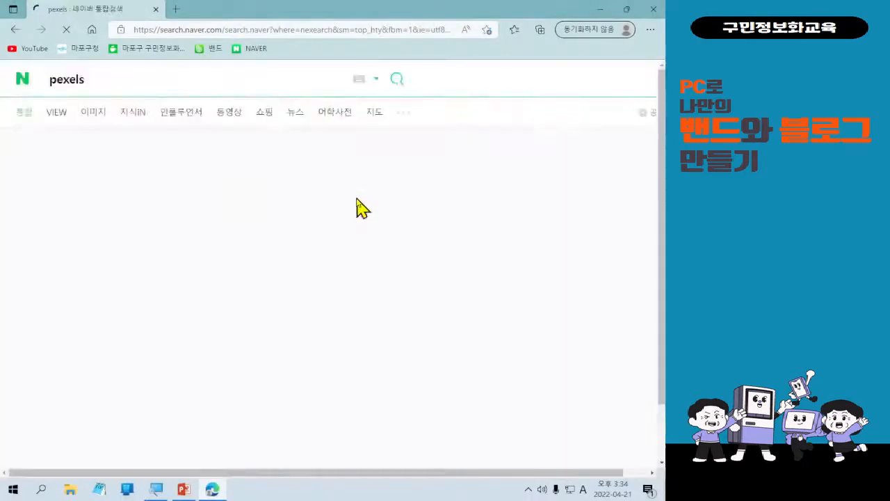
pyautogui.scroll(-1, 118, 262)
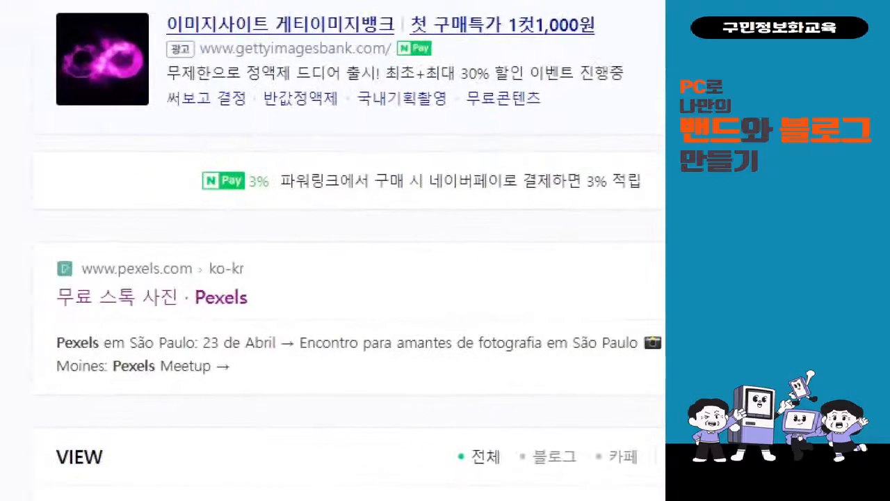
pyautogui.moveTo(53, 246)
pyautogui.mouseDown()
pyautogui.moveTo(260, 337)
pyautogui.moveTo(281, 332)
pyautogui.mouseUp()
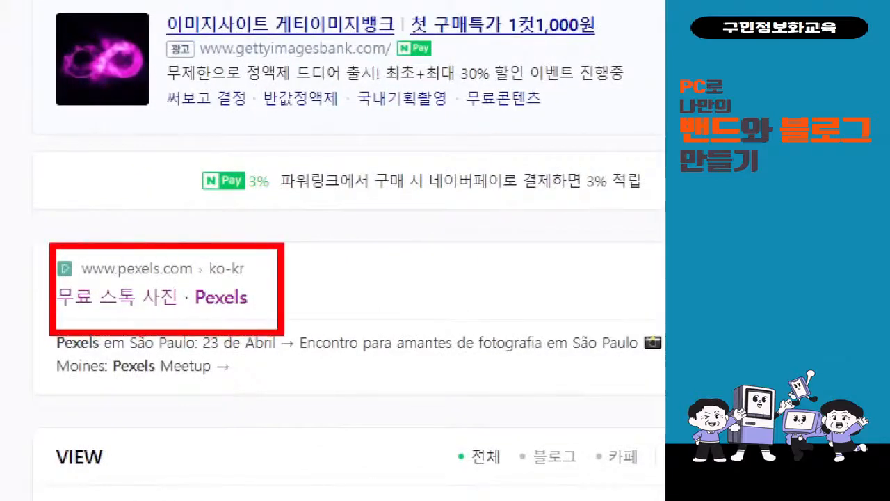
pyautogui.moveTo(295, 278); pyautogui.dragTo(324, 270)
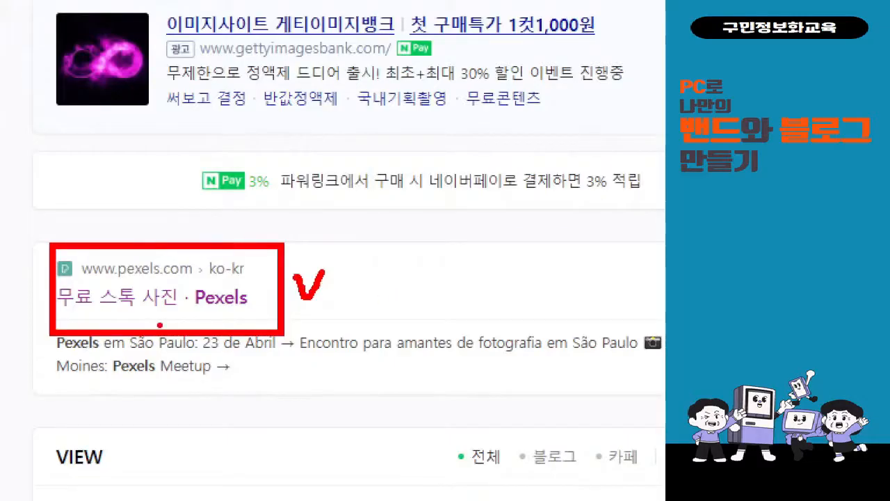
# Go to the Pexels site in a new tab from the Naver results.
pyautogui.click(157, 299)
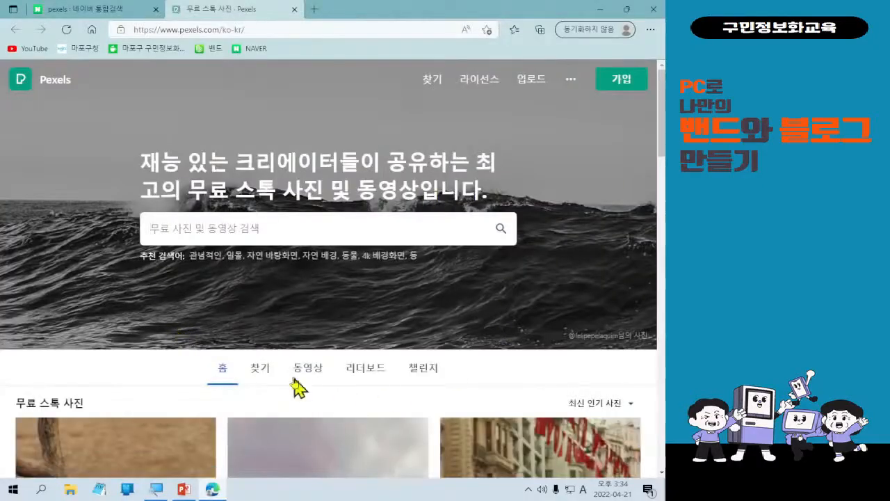
pyautogui.click(220, 224)
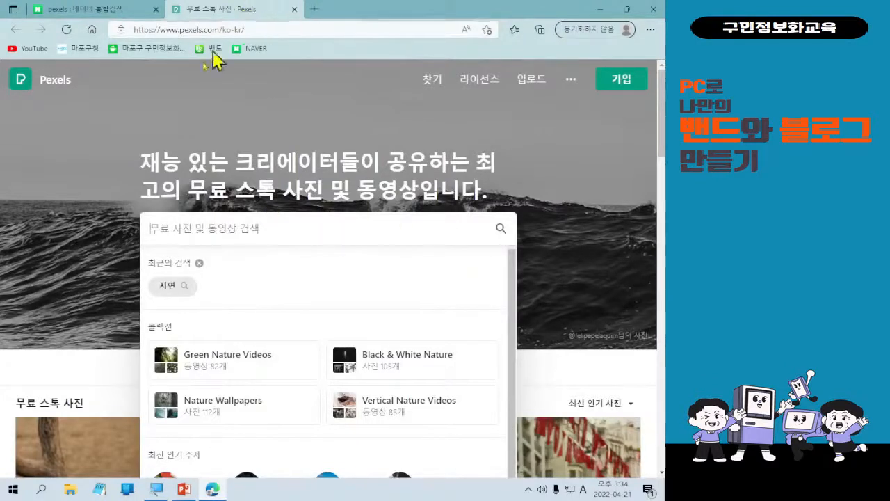
pyautogui.click(78, 390)
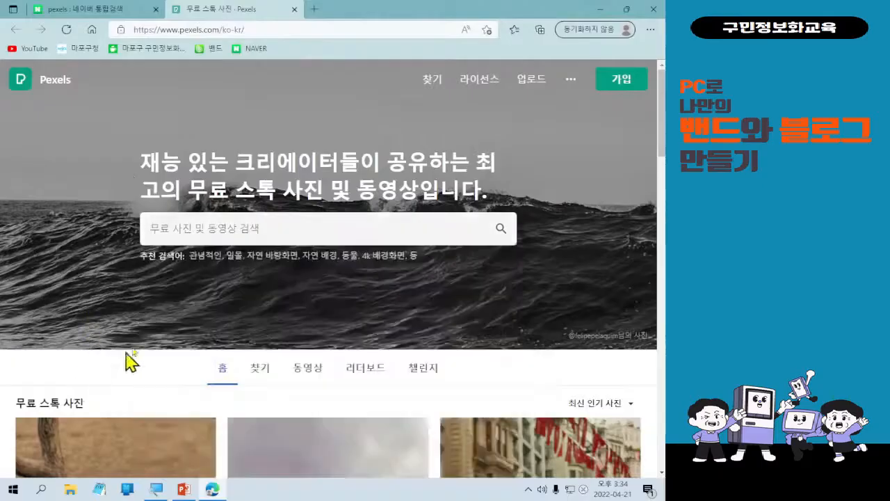
# Search Pexels photos for 활동, using Korean input.
pyautogui.click(198, 231)
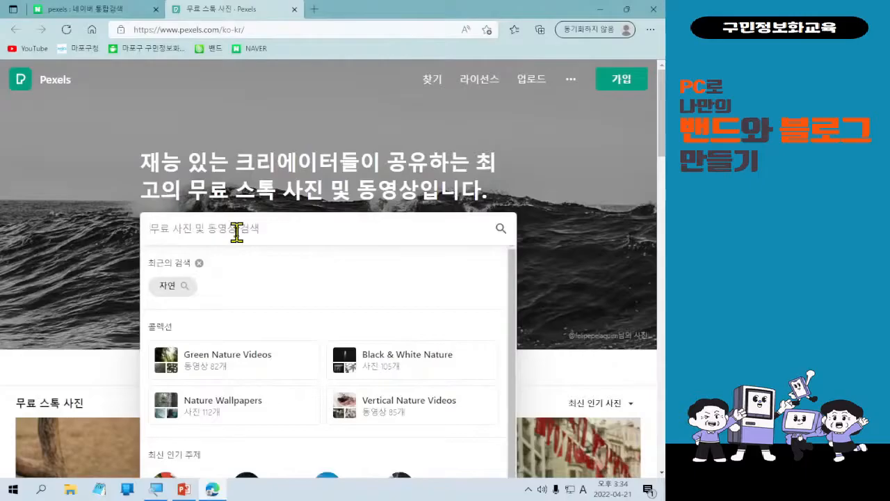
pyautogui.write('ghld')
pyautogui.press('BackSpace')
pyautogui.press('BackSpace')
pyautogui.press('BackSpace')
pyautogui.press('BackSpace')
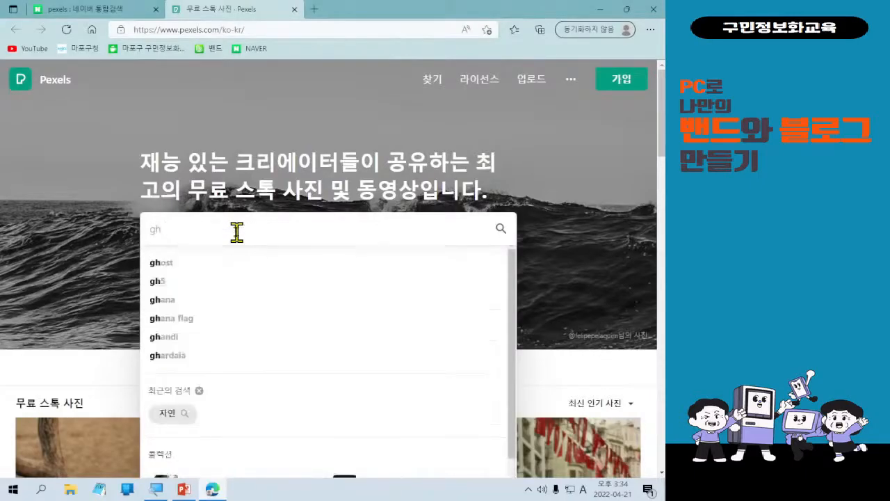
pyautogui.press('Hangul')
pyautogui.write('활')
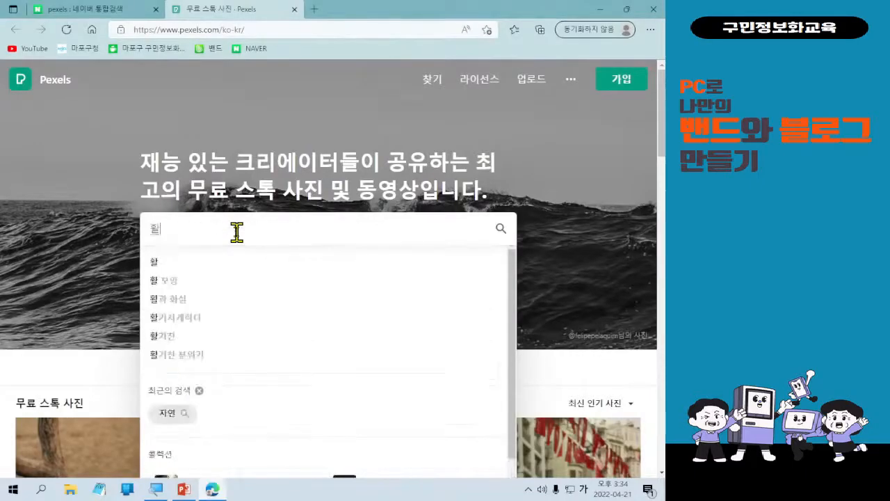
pyautogui.write('동')
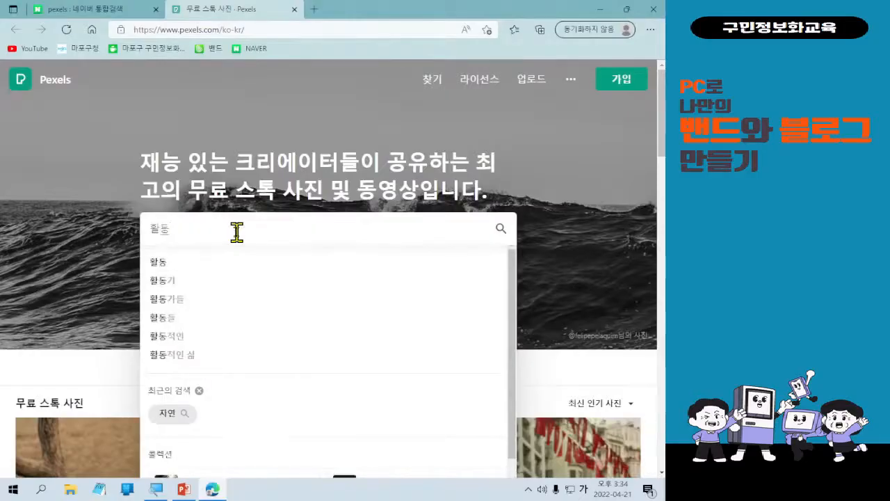
pyautogui.press('Return')
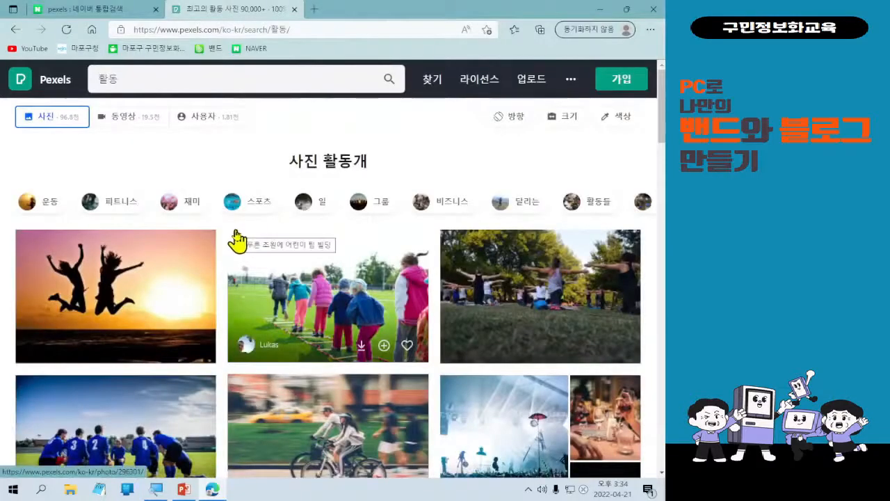
pyautogui.click(16, 31)
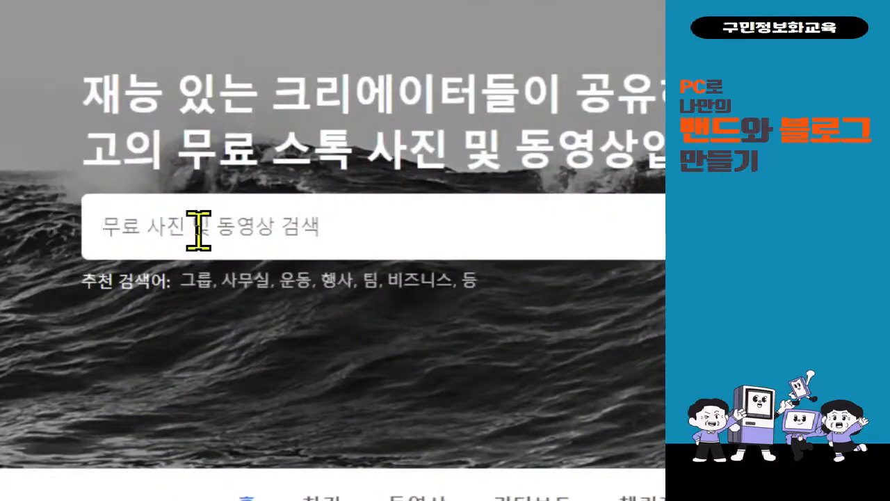
pyautogui.click(198, 231)
pyautogui.write('활동')
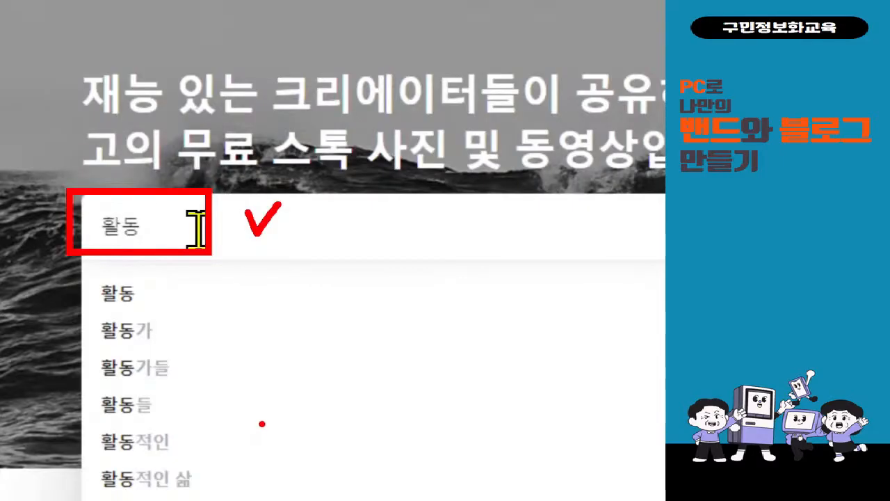
pyautogui.click(214, 304)
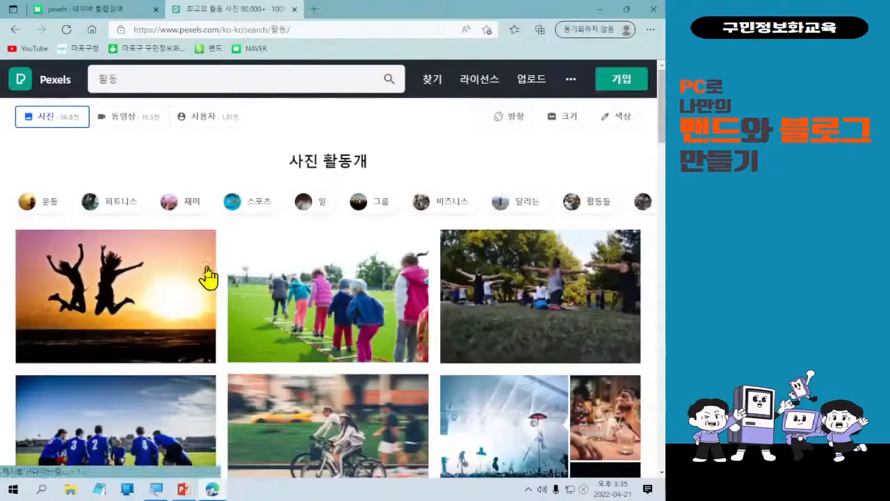
pyautogui.scroll(-1, 369, 382)
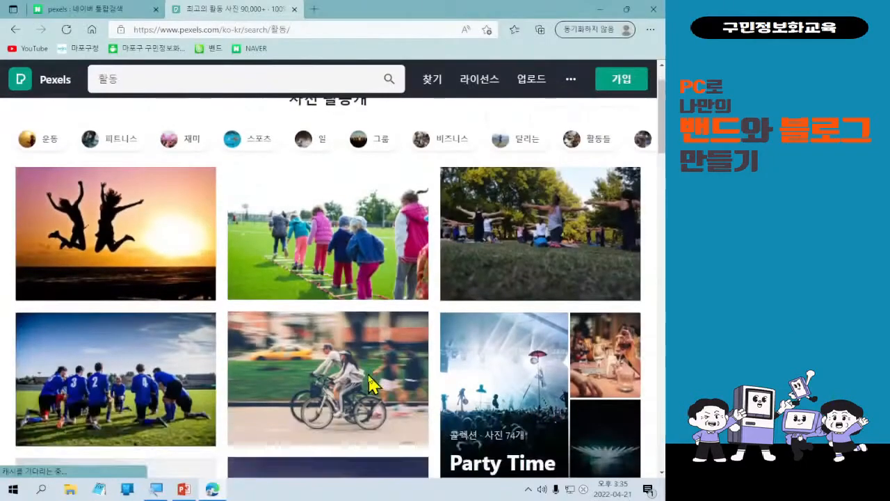
pyautogui.moveTo(369, 381)
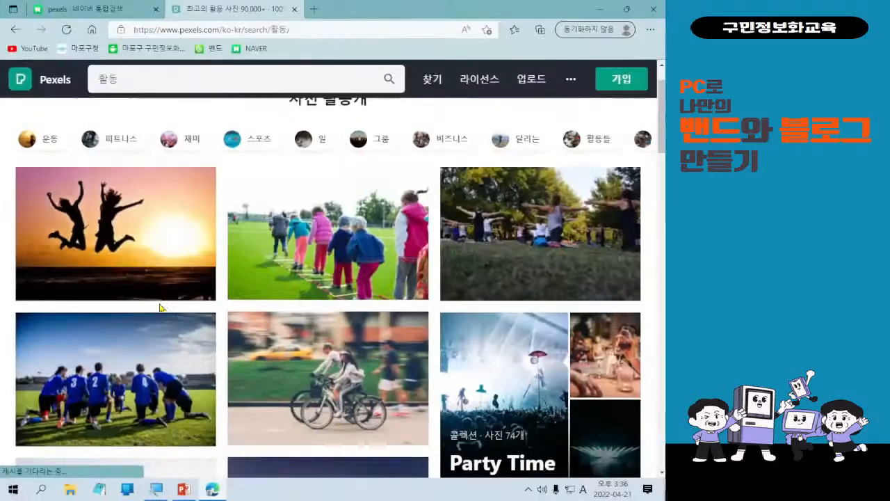
# Download the first chosen activity photo and the hiker-above-clouds photo, closing each thank-you box.
pyautogui.click(293, 349)
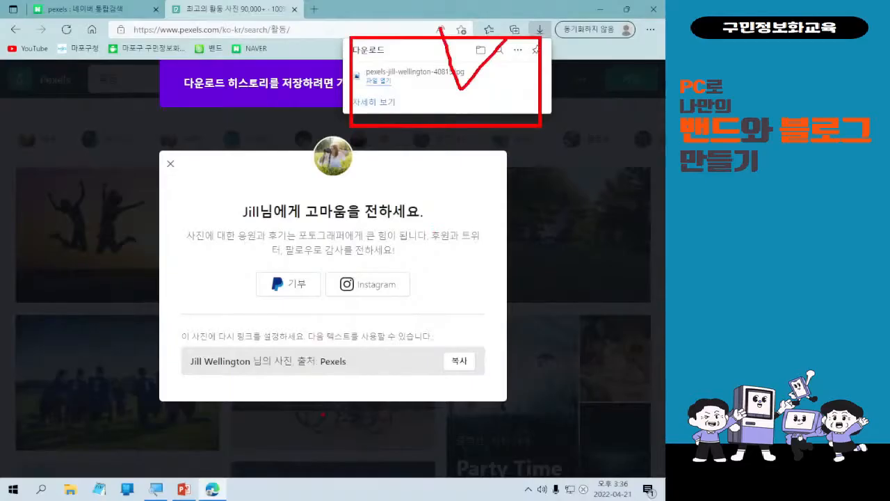
pyautogui.press('Escape')
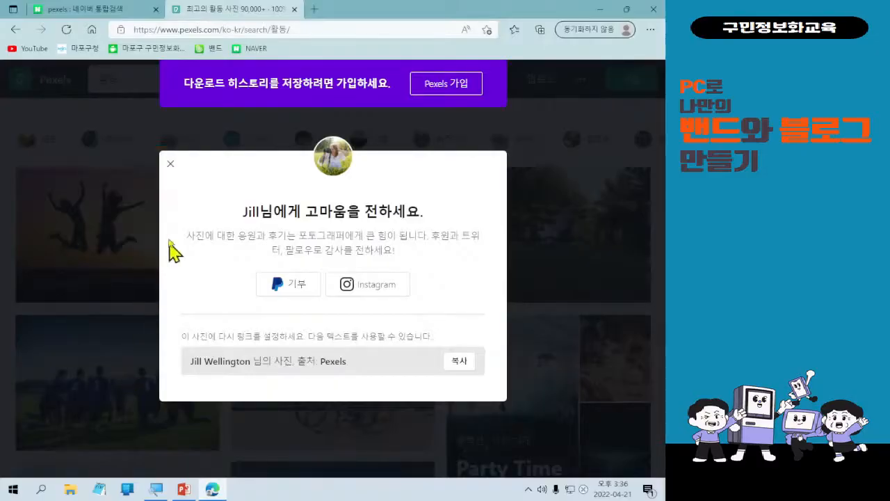
pyautogui.click(170, 164)
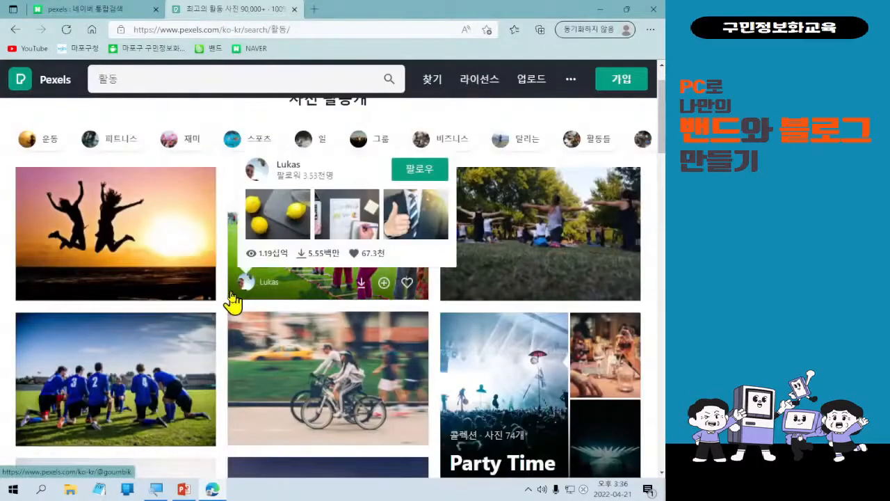
pyautogui.scroll(-4, 329, 388)
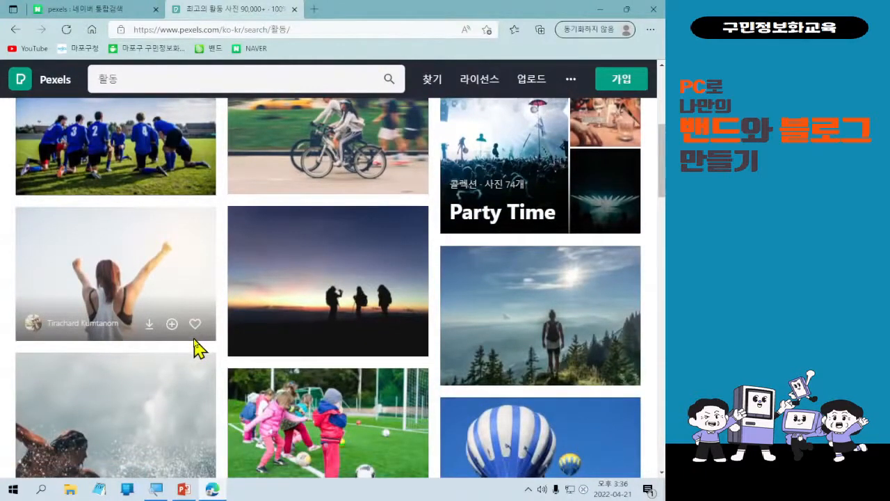
pyautogui.scroll(-2, 197, 345)
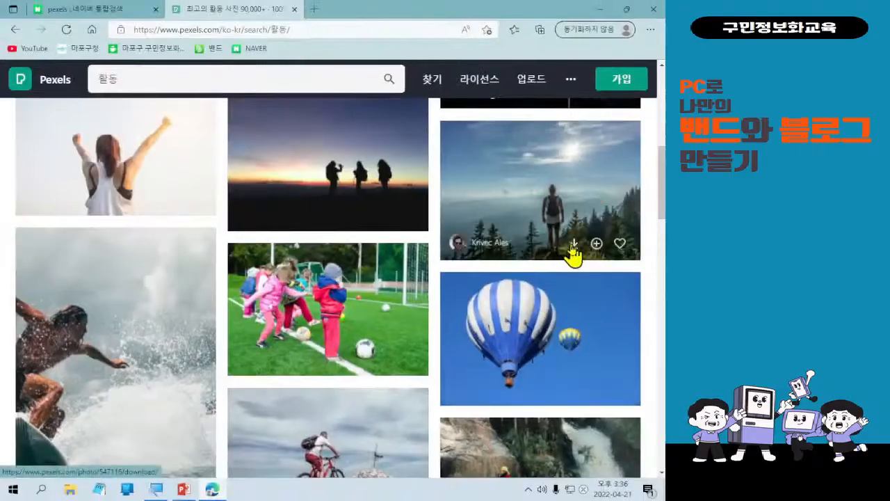
pyautogui.click(573, 244)
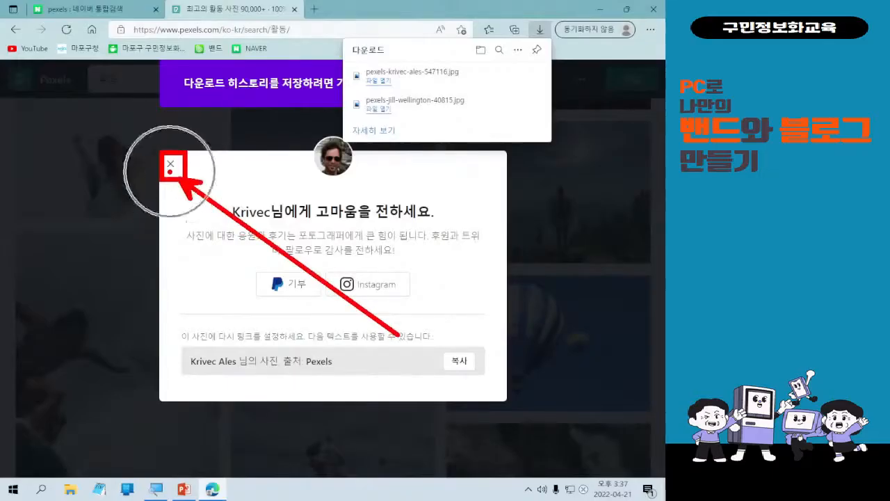
pyautogui.click(170, 167)
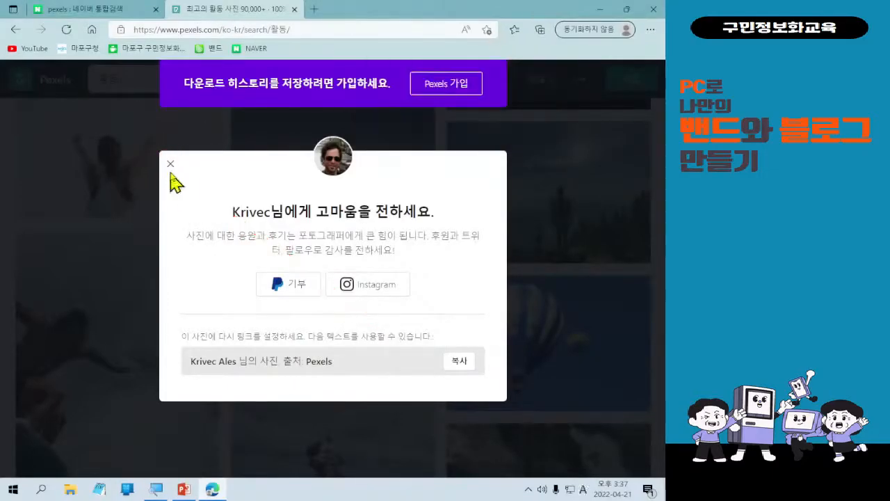
pyautogui.click(171, 165)
# Download the photo of children playing in the pool and close its thank-you box.
pyautogui.scroll(-4, 463, 355)
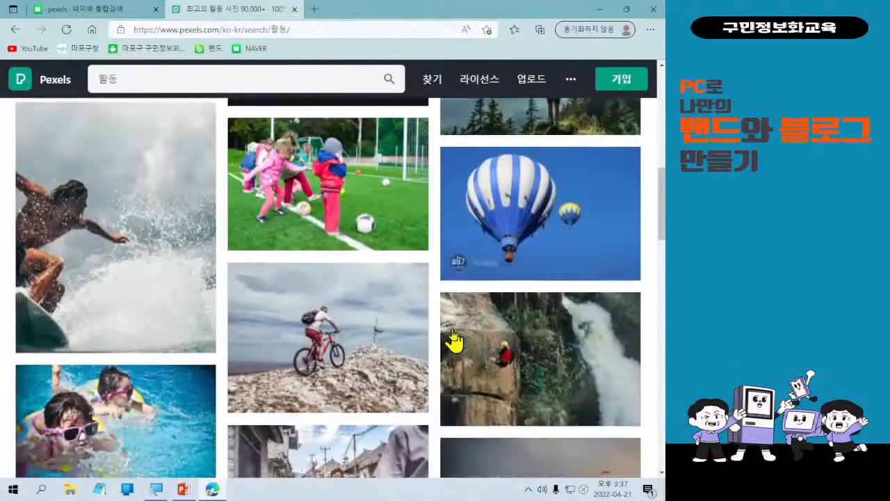
pyautogui.scroll(-1, 445, 341)
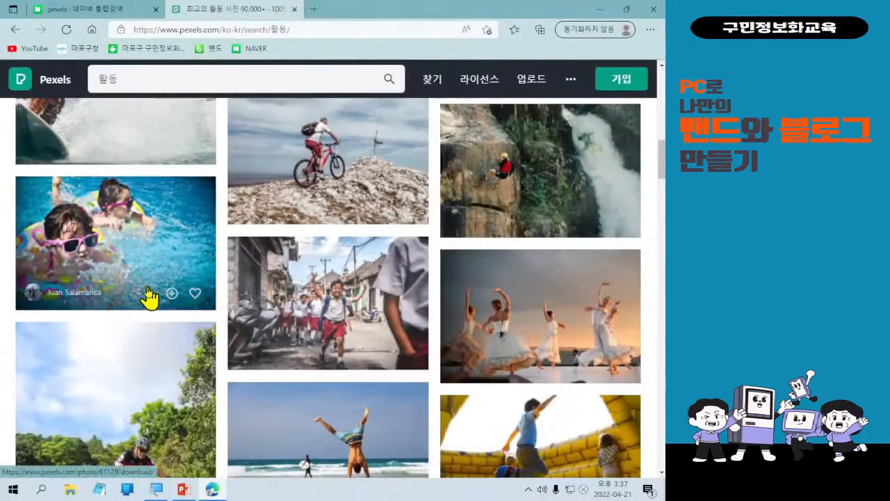
pyautogui.click(276, 361)
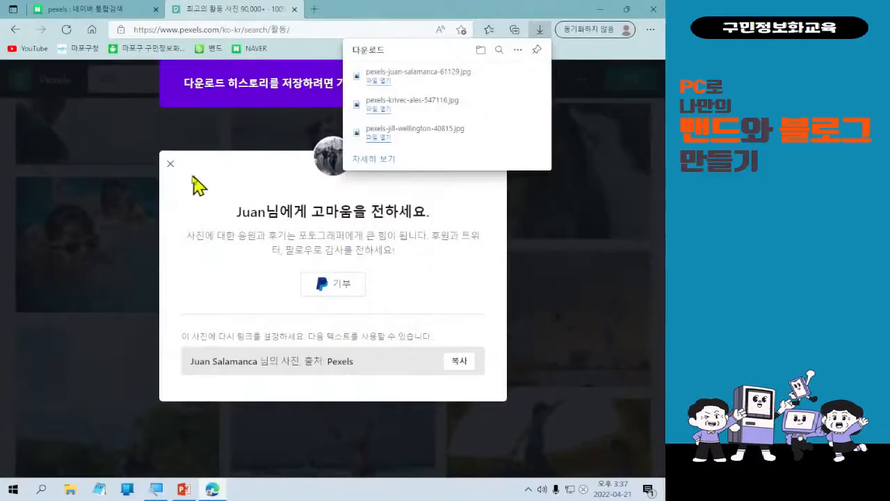
pyautogui.click(170, 165)
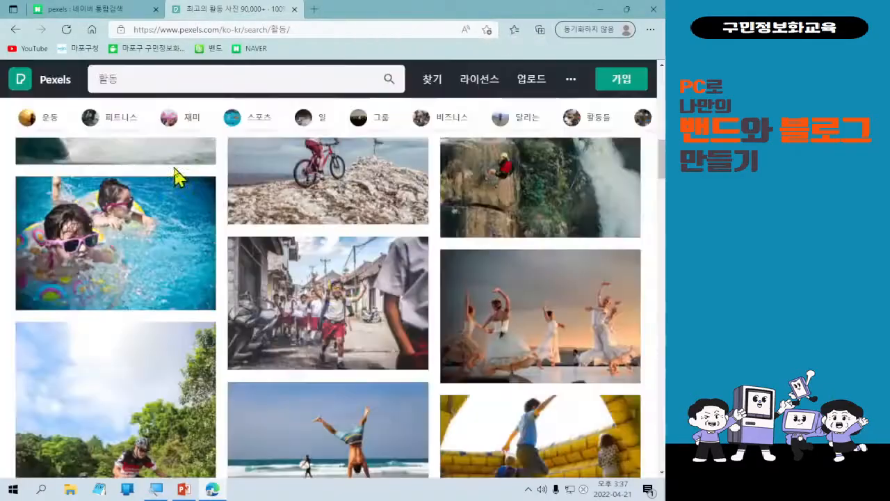
pyautogui.scroll(-3, 387, 351)
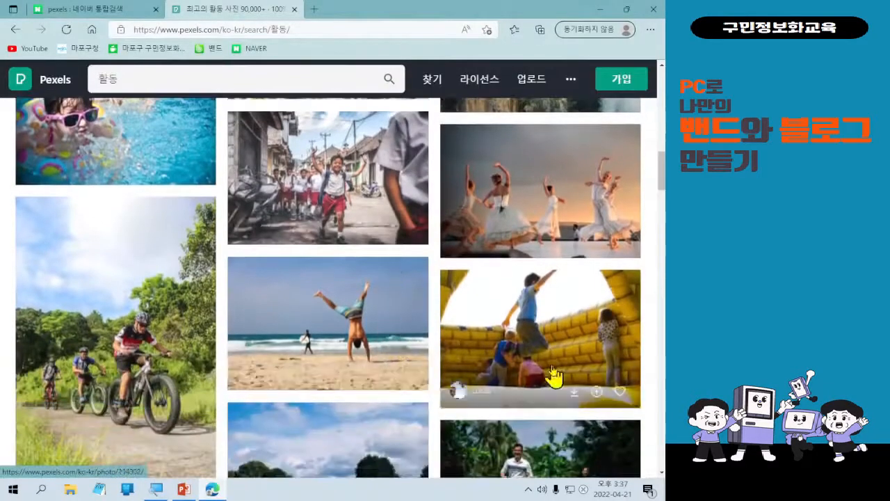
pyautogui.scroll(-1, 554, 375)
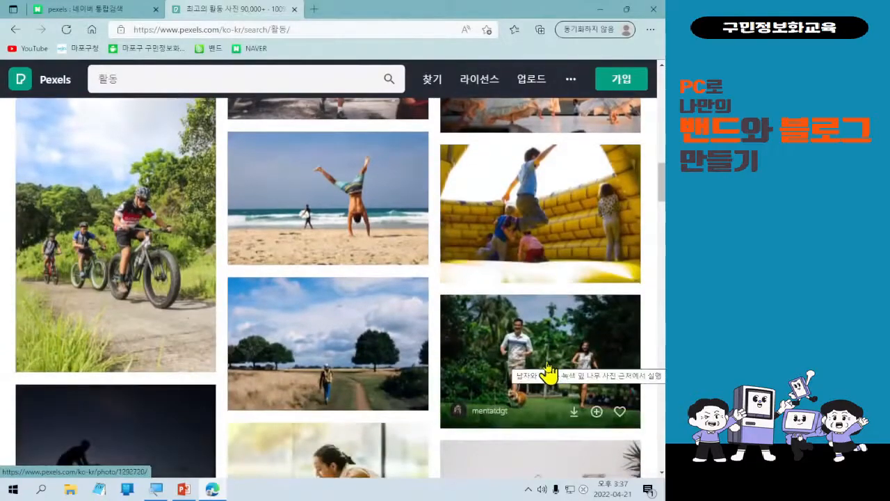
# Scroll further down the 활동 results and download the photo of two women by a forest campfire.
pyautogui.scroll(-3, 547, 374)
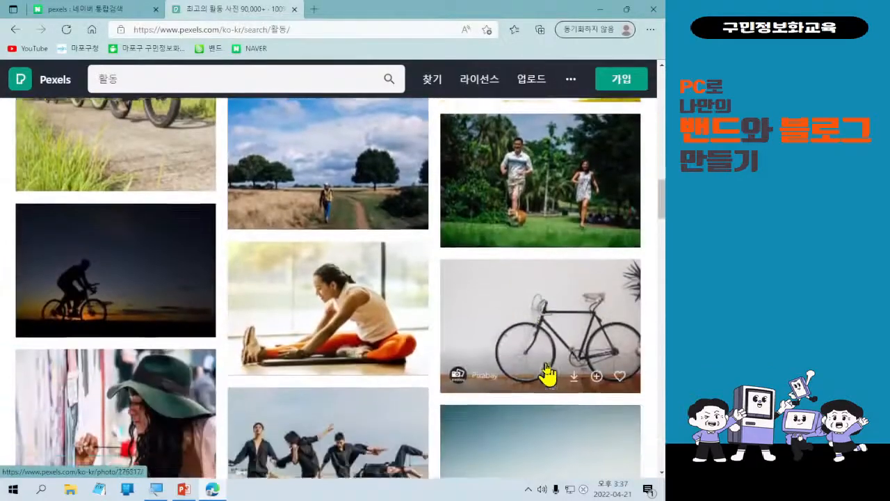
pyautogui.scroll(-2, 533, 378)
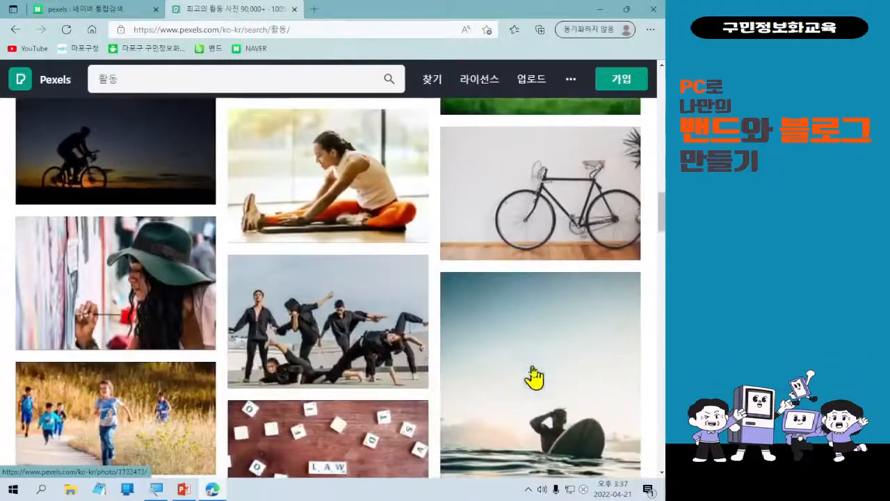
pyautogui.scroll(-1, 445, 393)
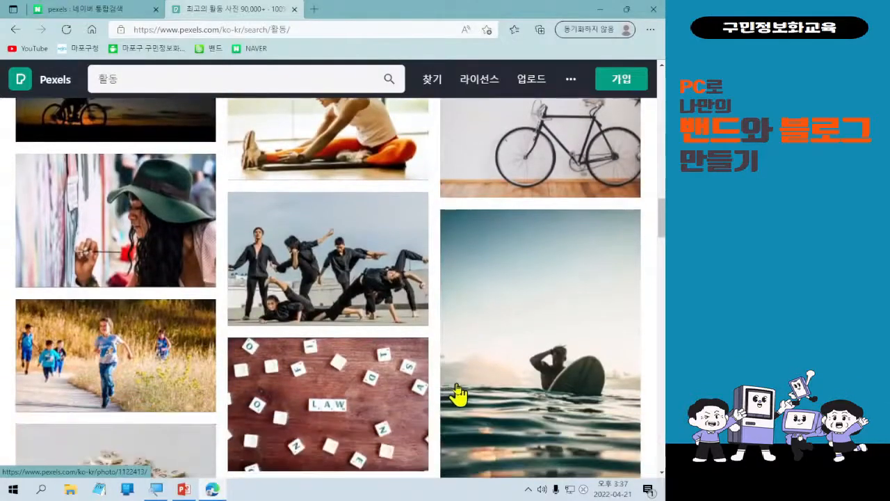
pyautogui.scroll(-3, 403, 411)
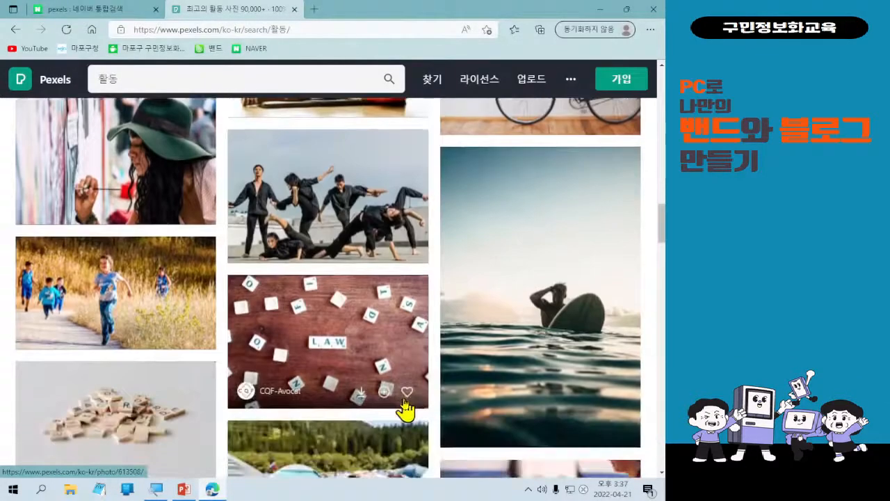
pyautogui.scroll(-3, 406, 410)
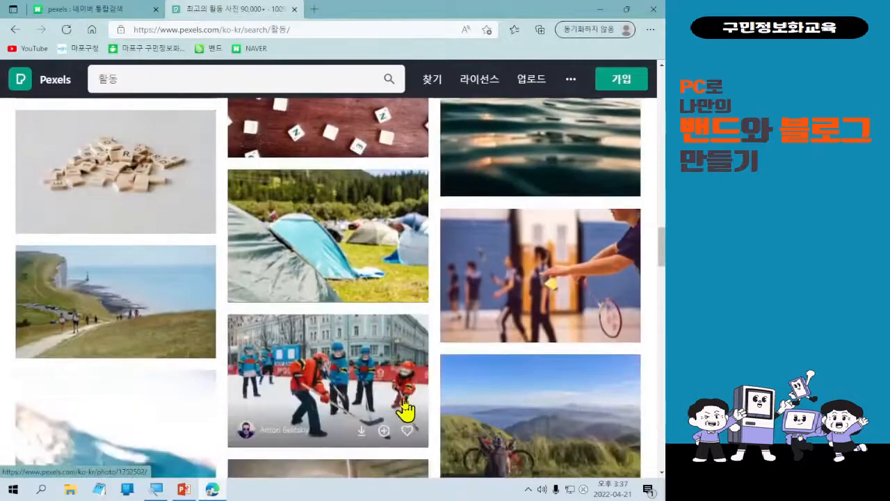
pyautogui.scroll(-2, 405, 410)
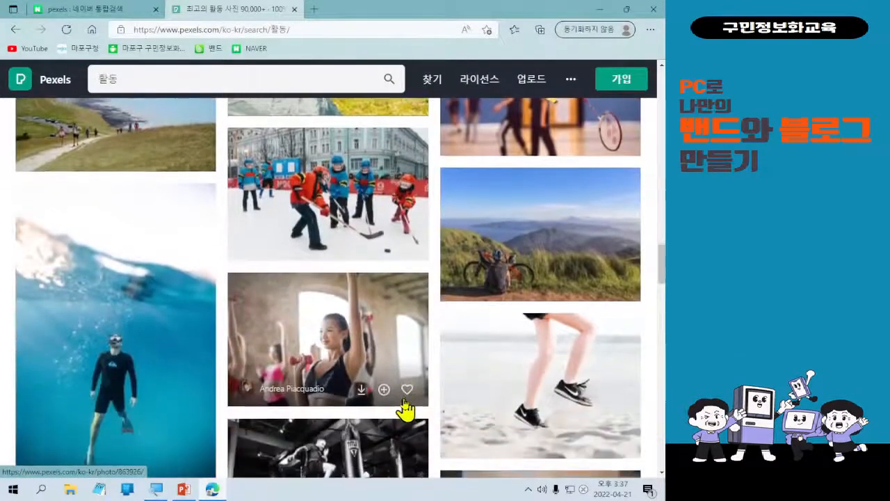
pyautogui.scroll(-3, 407, 411)
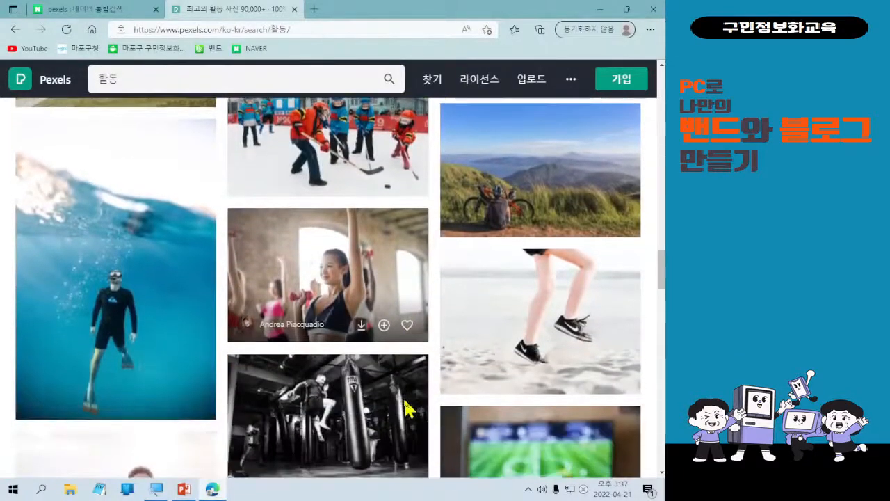
pyautogui.scroll(-4, 405, 410)
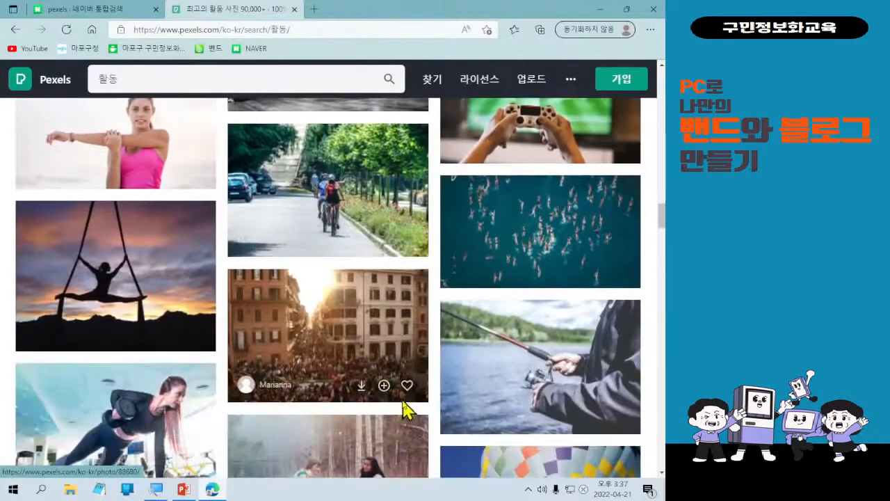
pyautogui.scroll(-1, 403, 410)
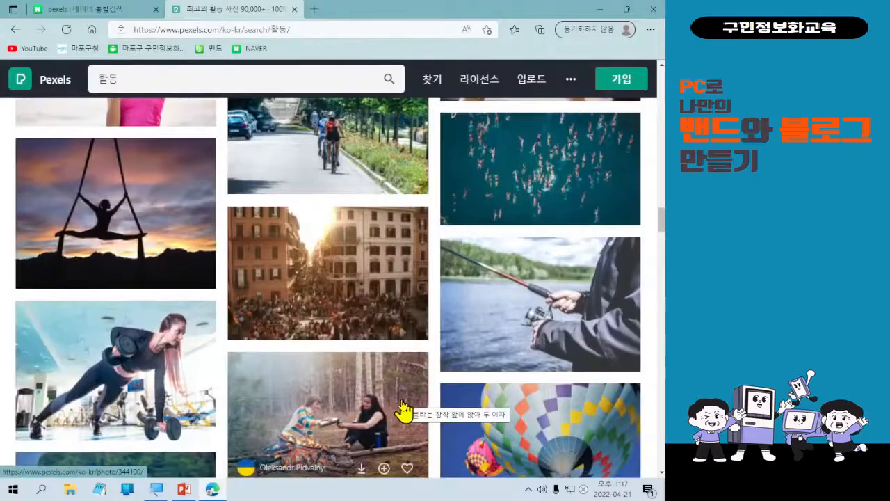
pyautogui.scroll(-1, 404, 410)
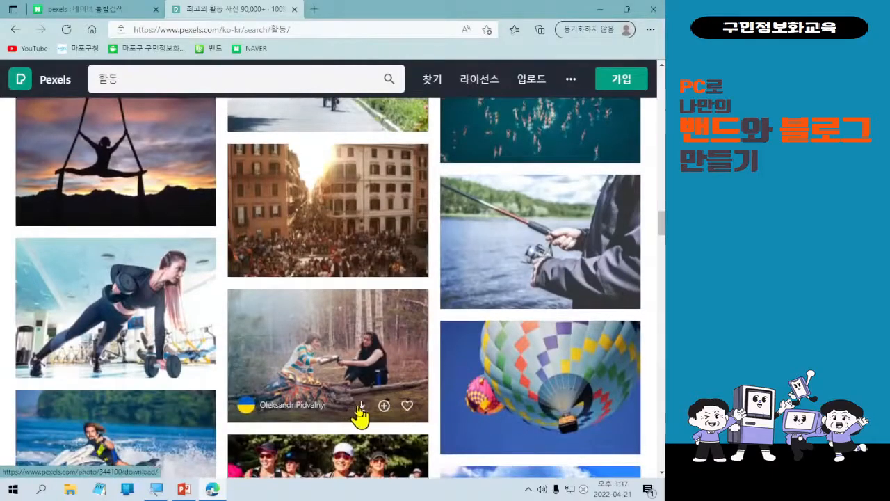
pyautogui.click(361, 407)
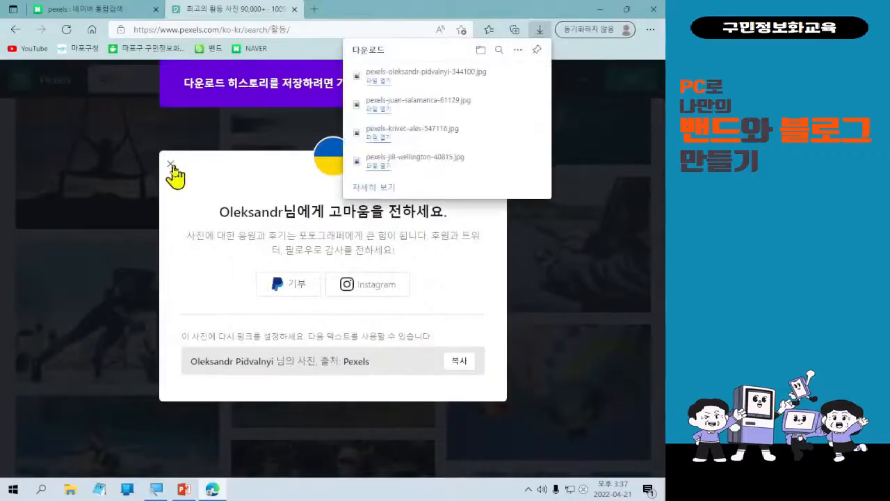
# Close the photographer thank-you box and return to the top of the 활동 photo results.
pyautogui.click(171, 166)
pyautogui.scroll(4, 356, 435)
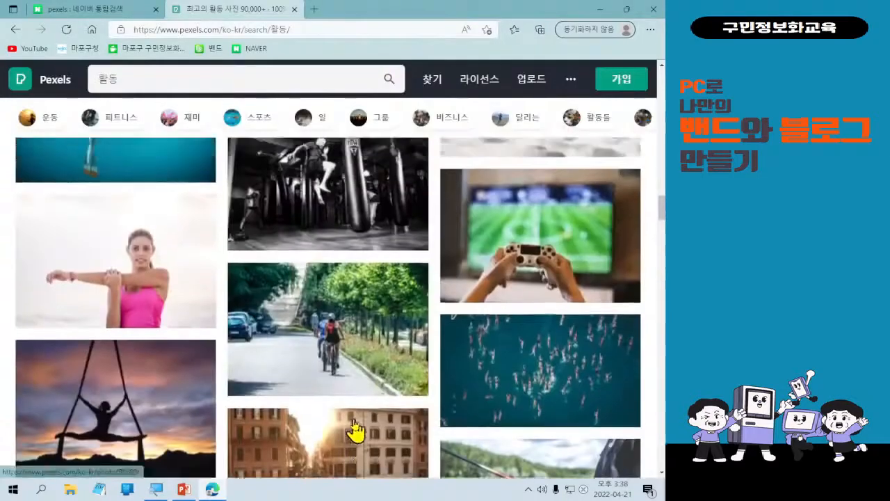
pyautogui.scroll(15, 355, 432)
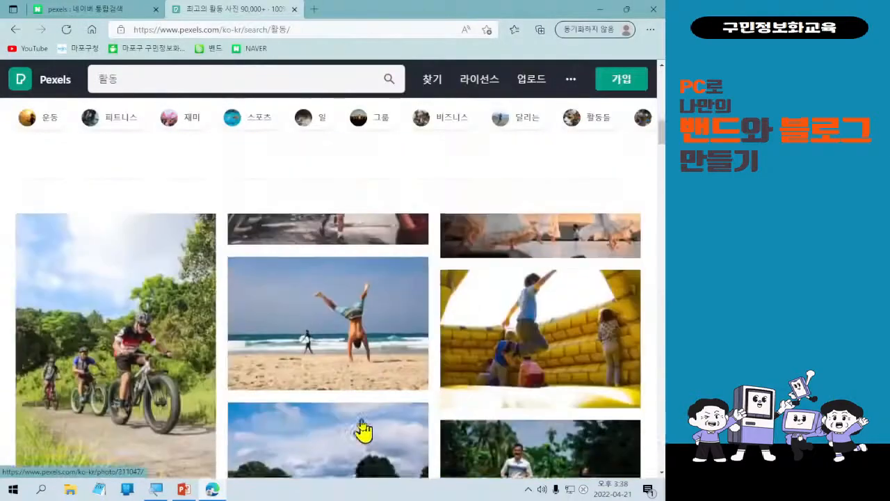
pyautogui.scroll(15, 361, 430)
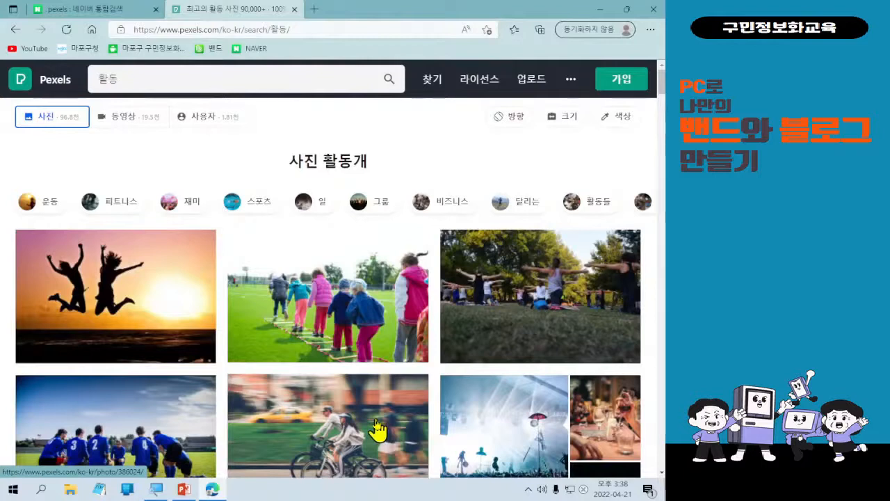
pyautogui.moveTo(249, 358)
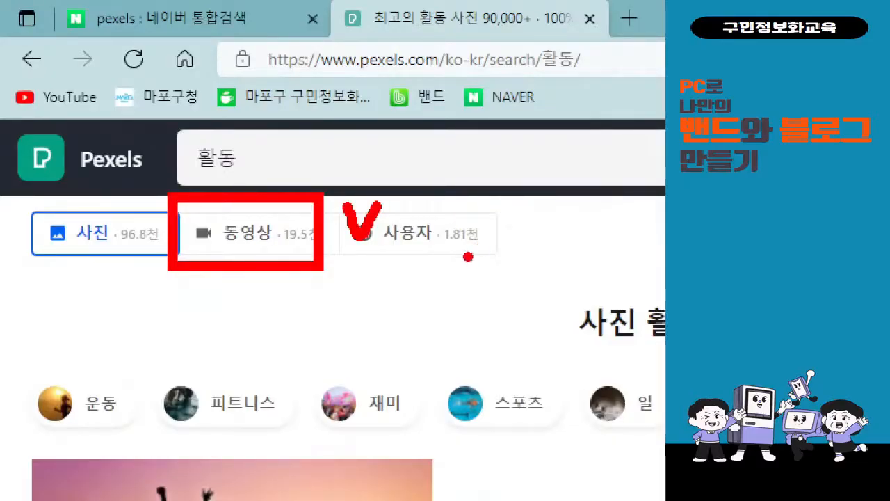
pyautogui.press('Escape')
# Switch the Pexels 활동 results from photos to videos and browse them.
pyautogui.click(134, 121)
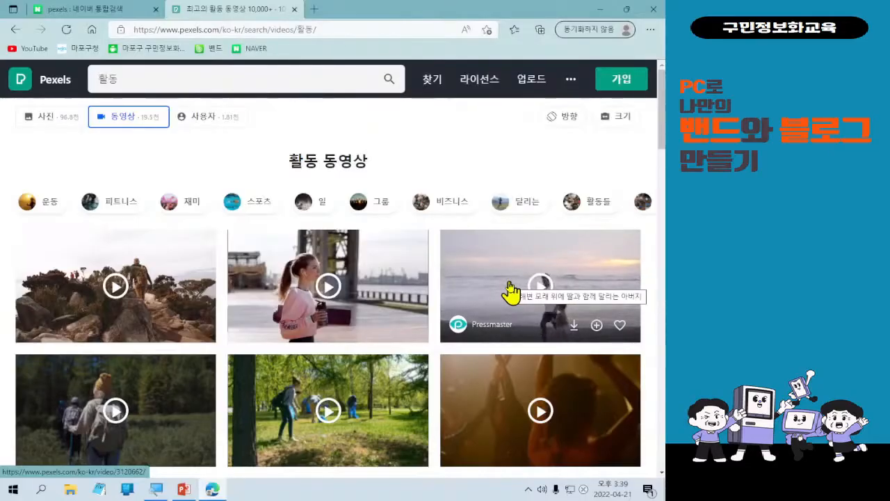
pyautogui.scroll(-2, 456, 312)
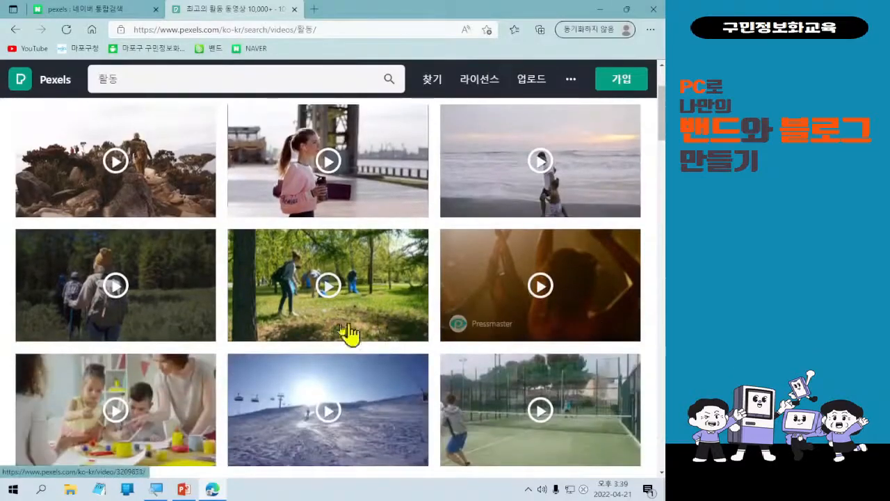
pyautogui.scroll(-2, 288, 377)
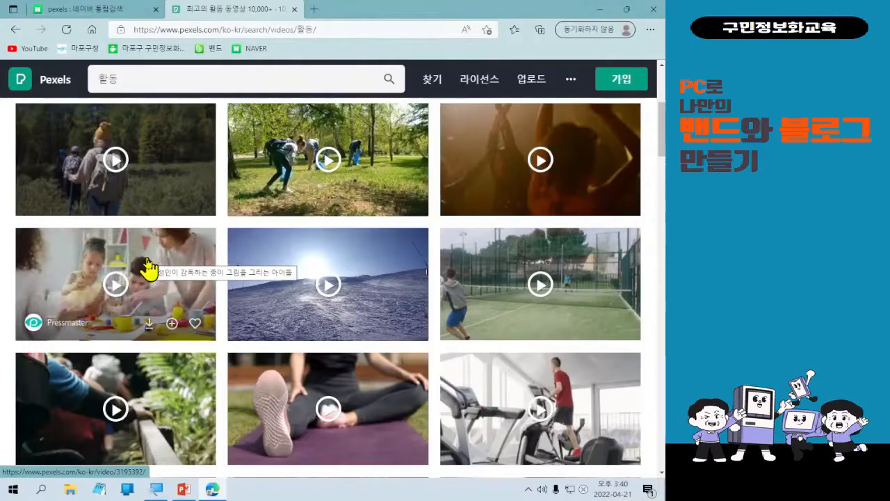
pyautogui.scroll(-1, 150, 268)
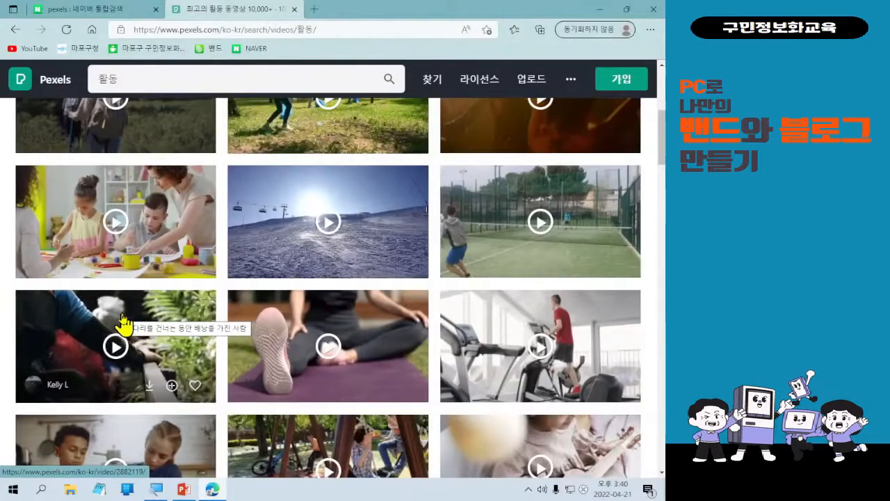
# Browse further down to the cottonbro clip of hands sketching on paper.
pyautogui.click(272, 332)
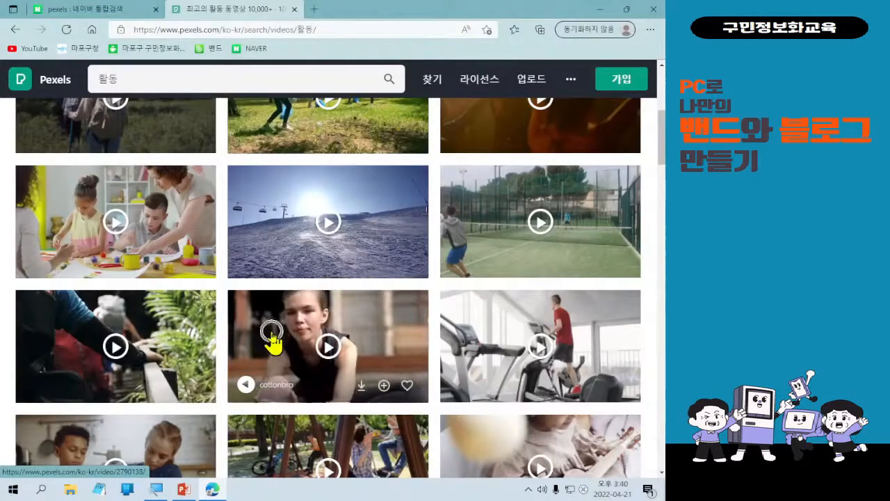
pyautogui.scroll(-2, 272, 334)
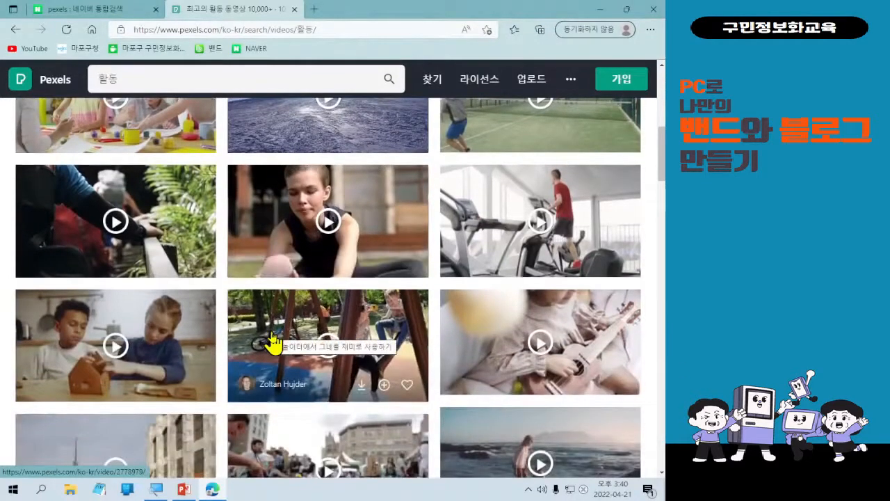
pyautogui.scroll(-2, 272, 341)
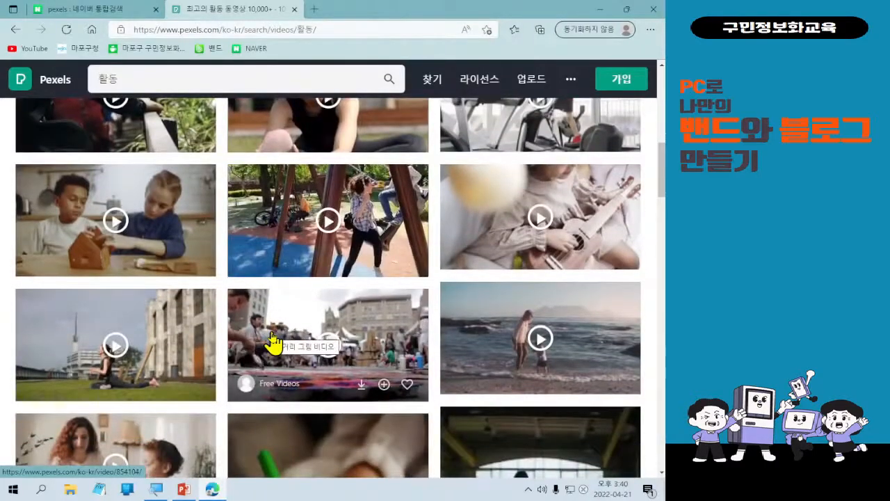
pyautogui.scroll(-4, 272, 341)
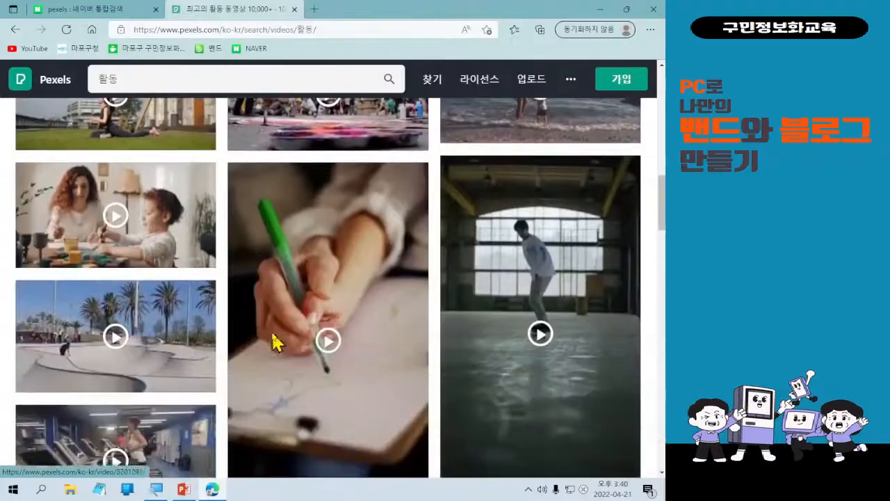
pyautogui.scroll(-3, 267, 342)
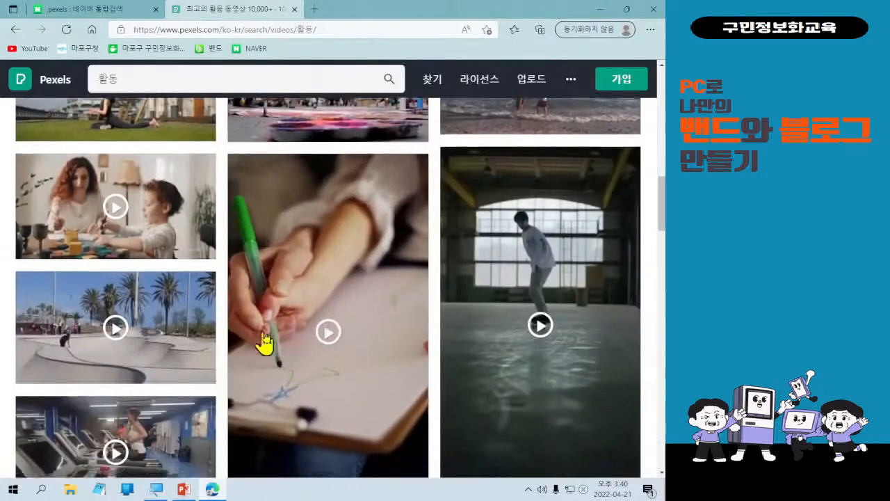
pyautogui.scroll(-2, 263, 343)
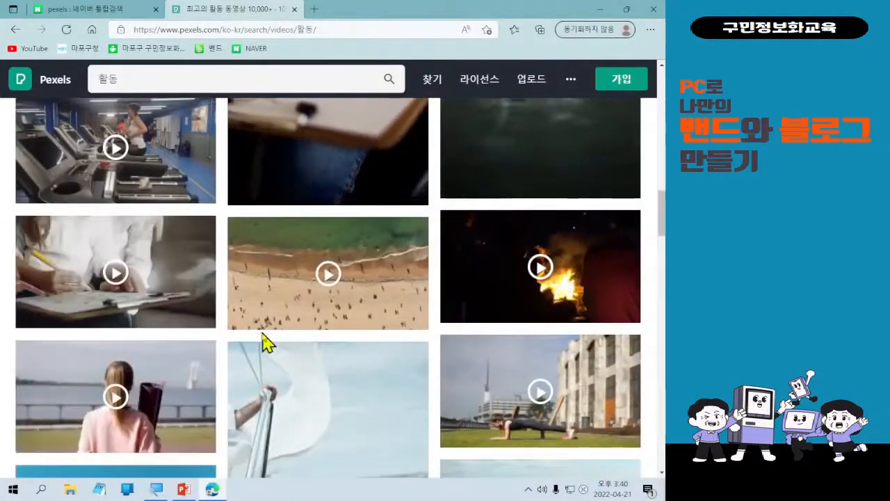
pyautogui.moveTo(206, 312)
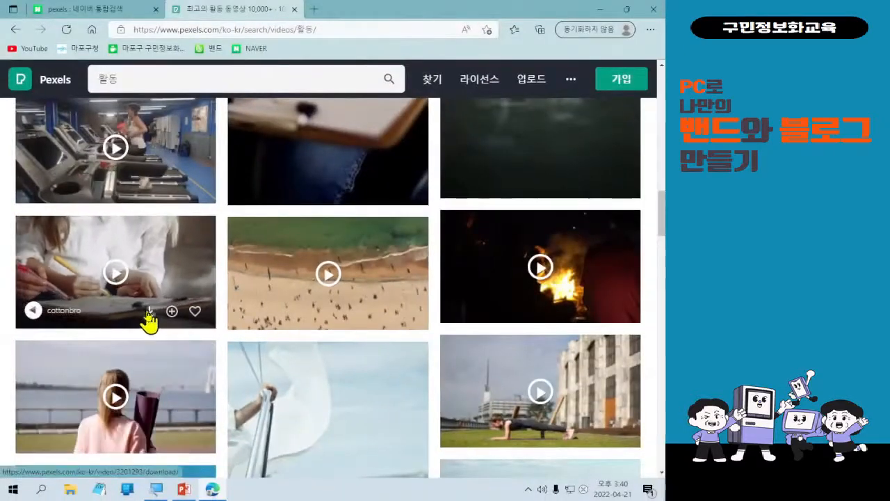
# Download the cottonbro sketching clip as video.mp4 and close Edge.
pyautogui.click(148, 312)
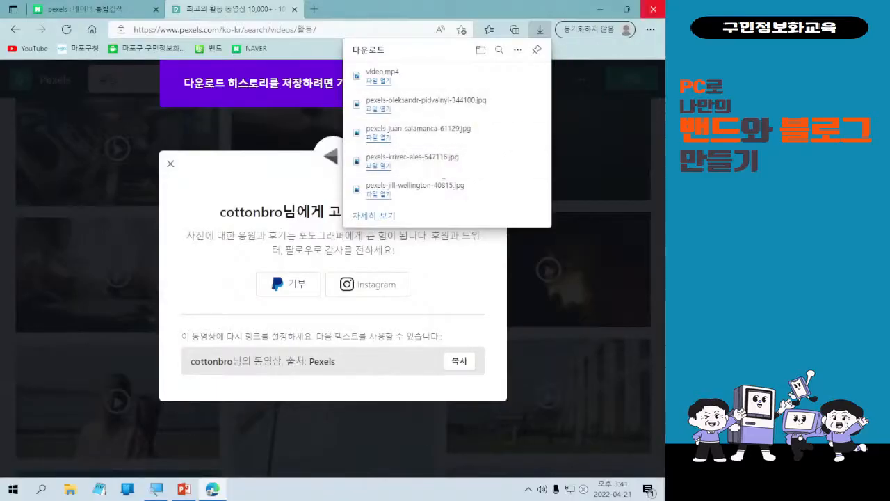
pyautogui.click(653, 9)
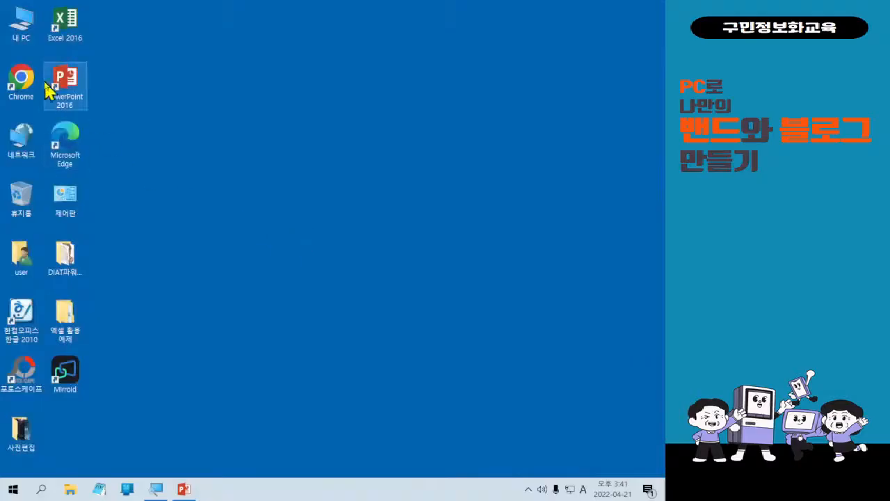
pyautogui.doubleClick(26, 38)
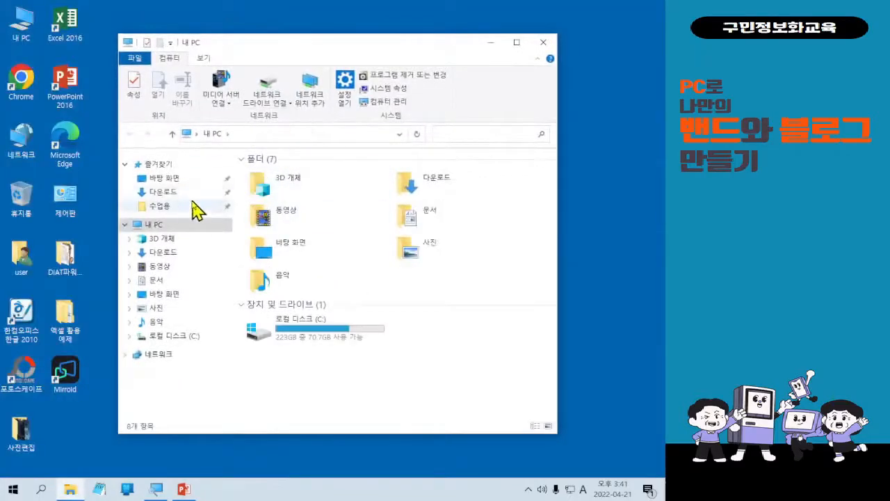
pyautogui.click(190, 195)
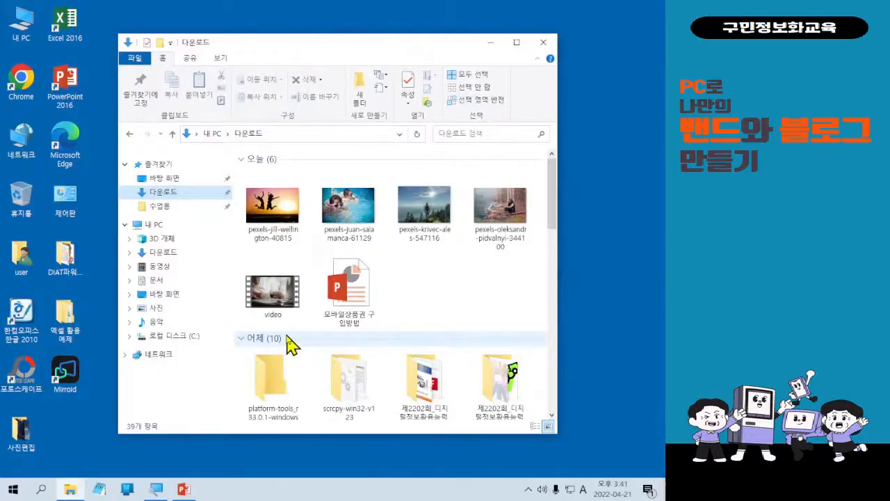
pyautogui.scroll(-4, 298, 338)
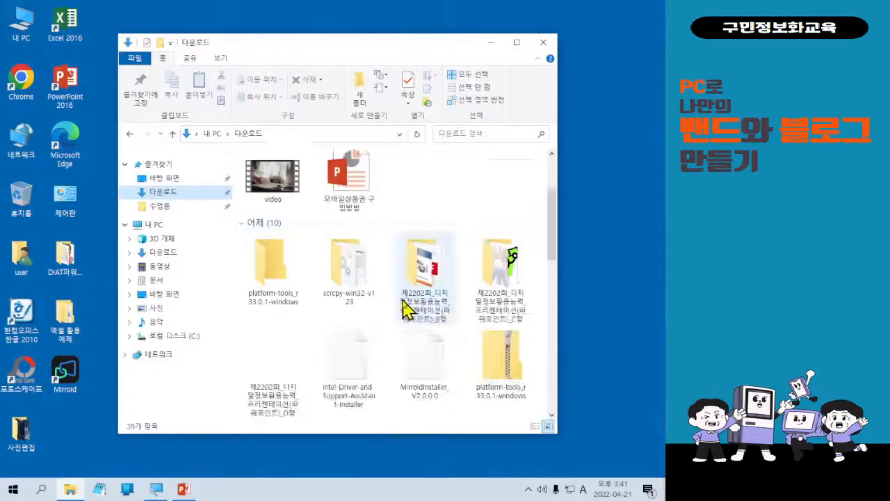
pyautogui.scroll(1, 501, 315)
pyautogui.scroll(3, 501, 314)
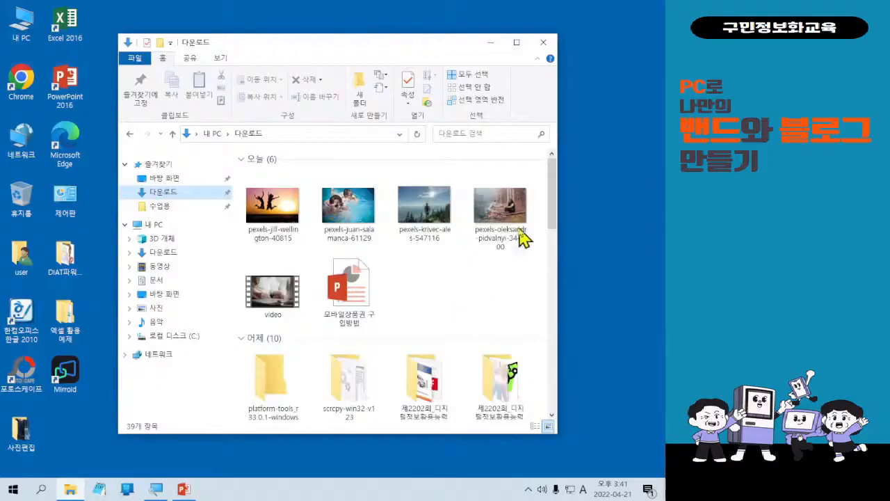
pyautogui.click(543, 43)
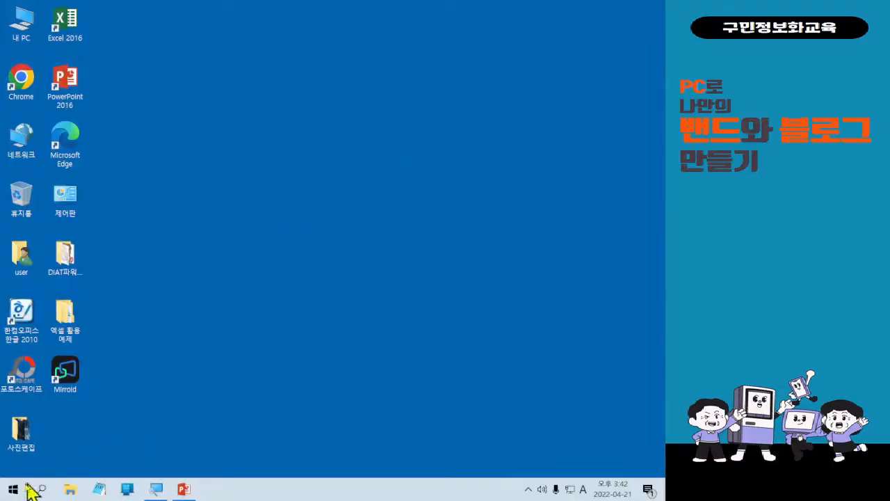
# Search 메모장 in the Start menu and launch a blank untitled Notepad window.
pyautogui.press('ctrl')
pyautogui.press('ctrl')
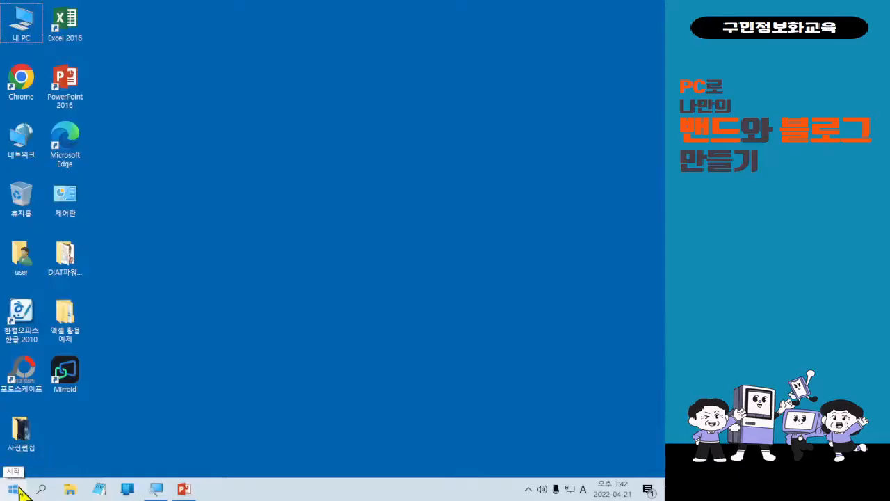
pyautogui.press('ctrl')
pyautogui.press('ctrl')
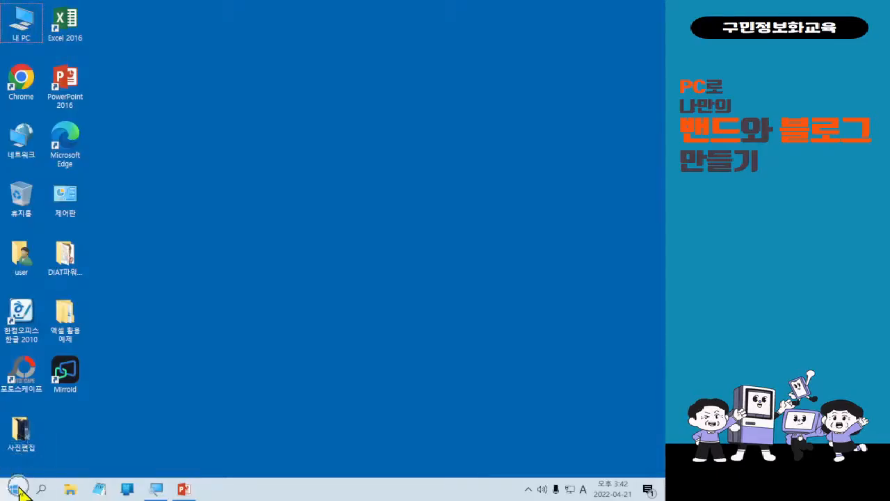
pyautogui.click(19, 488)
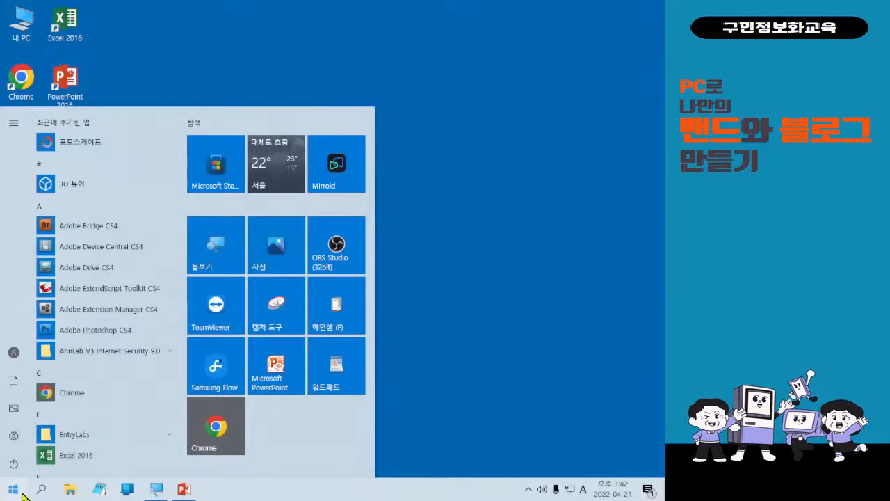
pyautogui.write('메모장')
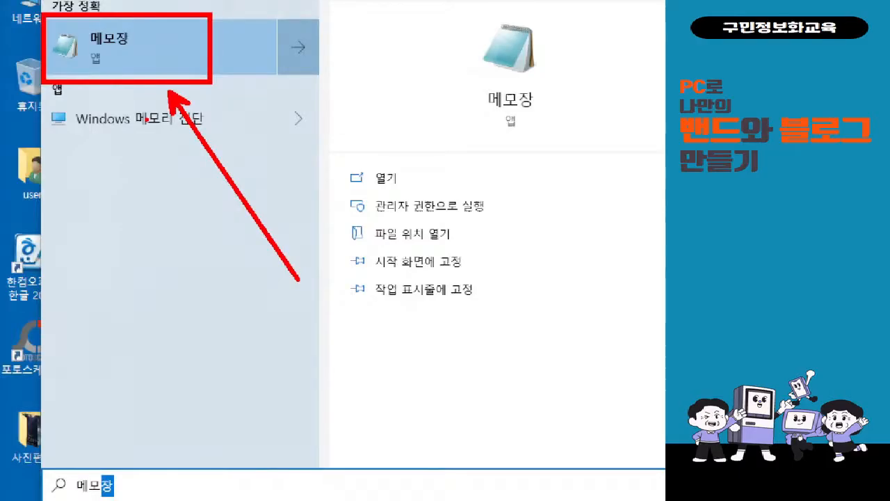
pyautogui.press('Escape')
pyautogui.click(12, 491)
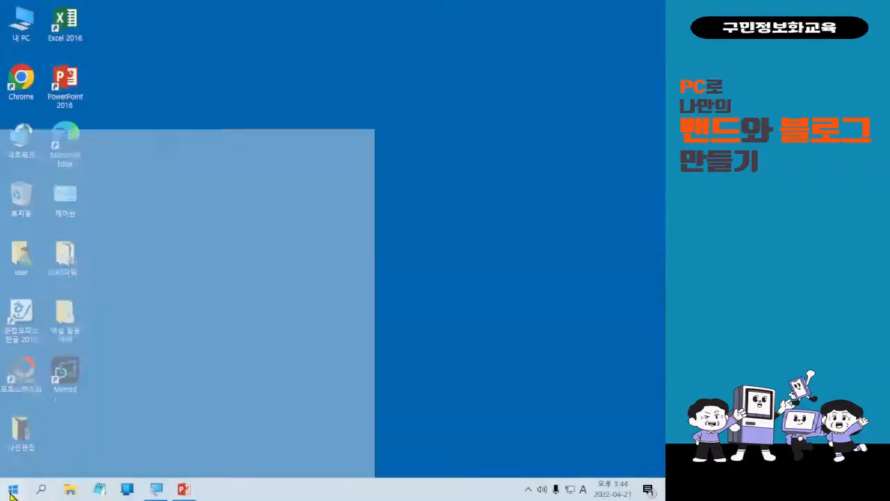
pyautogui.write('메못')
pyautogui.write('장')
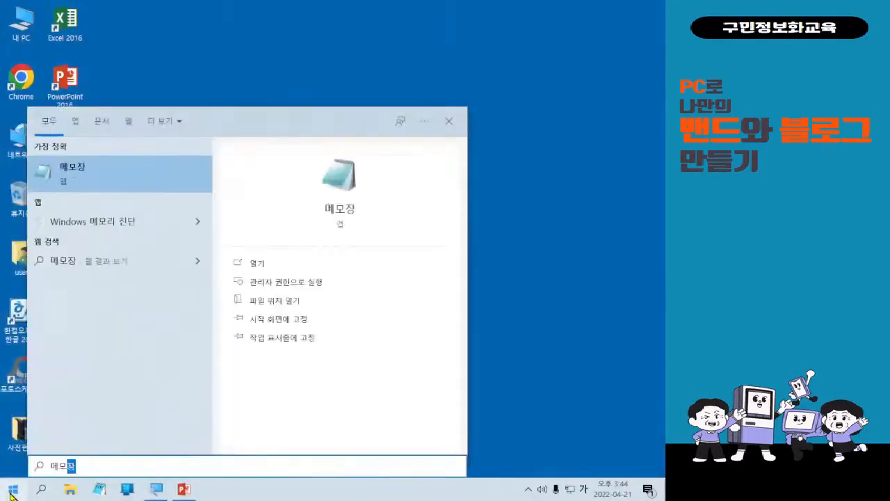
pyautogui.press('Return')
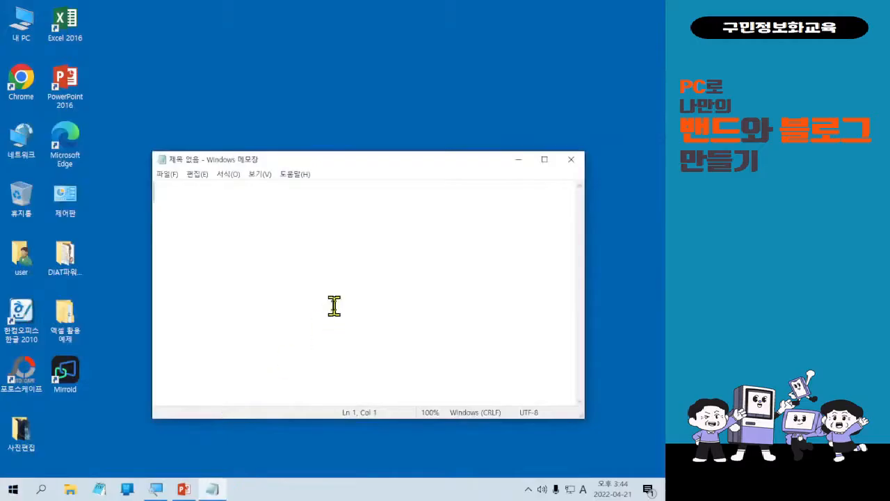
# Move the Notepad window up and to the left and bring up the 서식 menu.
pyautogui.hotkey('alt', 'f')
pyautogui.click(409, 298)
pyautogui.moveTo(350, 161); pyautogui.dragTo(313, 125)
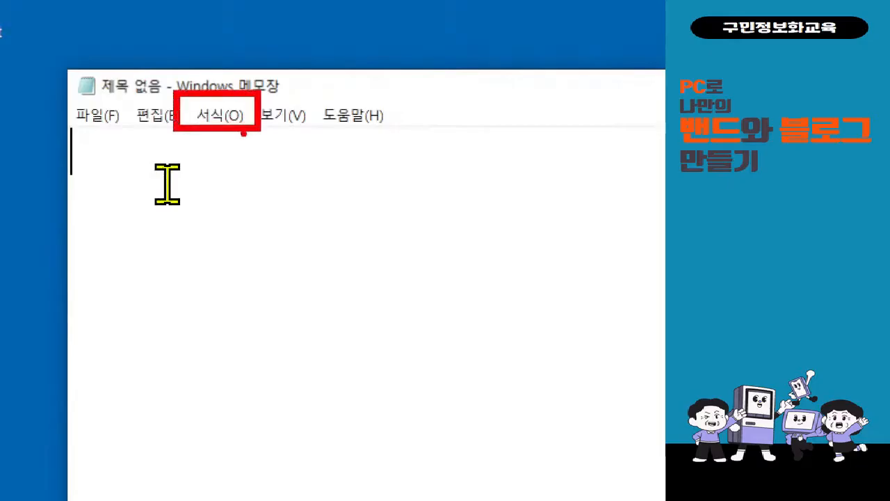
pyautogui.click(235, 117)
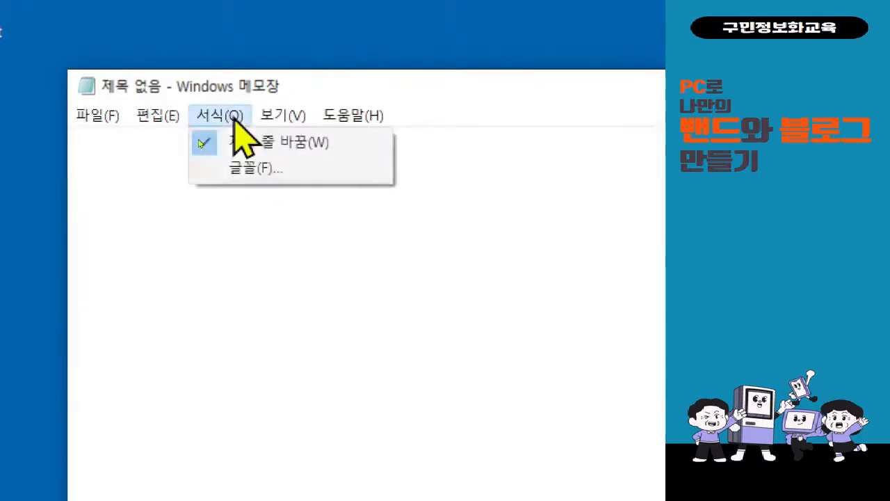
# In the 글꼴 dialog, pick 맑은 고딕 with 굵게 style, leaving size at 28.
pyautogui.click(224, 173)
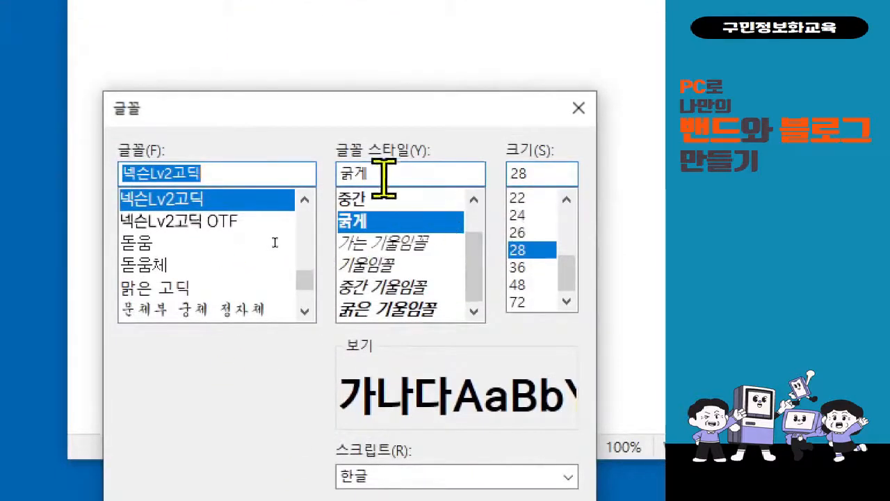
pyautogui.click(260, 285)
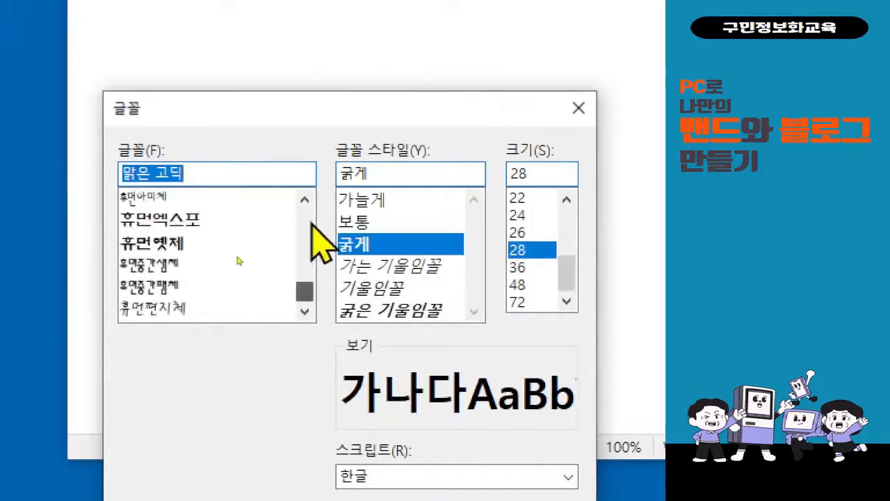
pyautogui.click(305, 200)
pyautogui.click(304, 200)
pyautogui.click(304, 199)
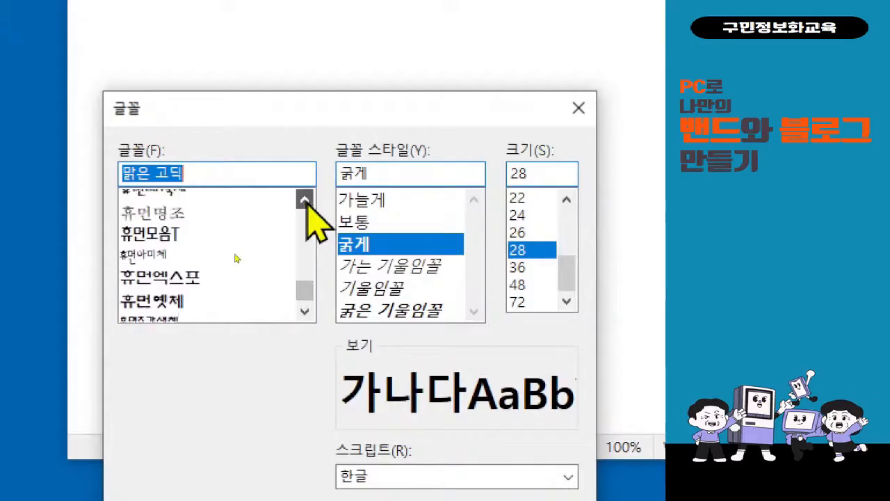
pyautogui.click(305, 200)
pyautogui.click(305, 200)
pyautogui.scroll(2, 234, 238)
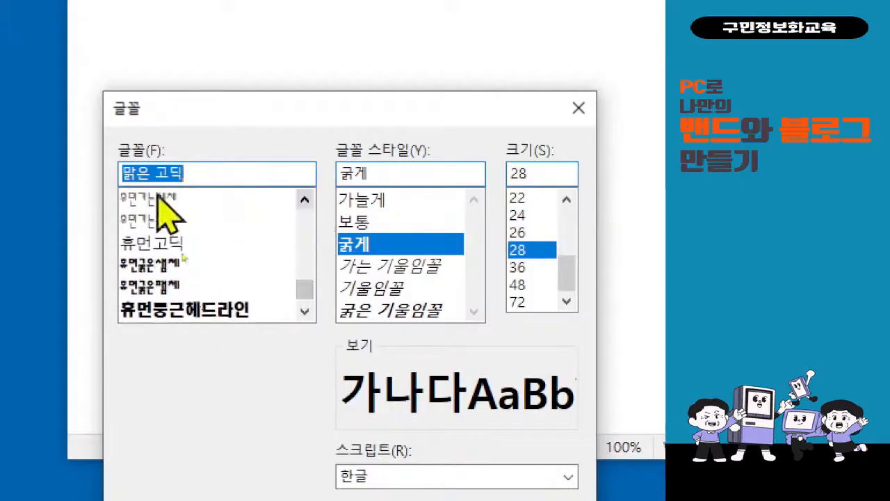
pyautogui.moveTo(301, 288); pyautogui.dragTo(305, 281)
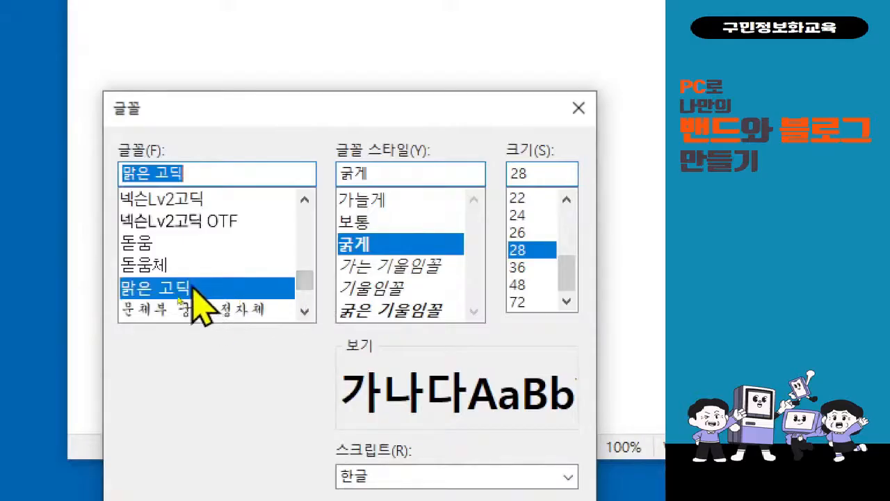
pyautogui.scroll(-1, 199, 314)
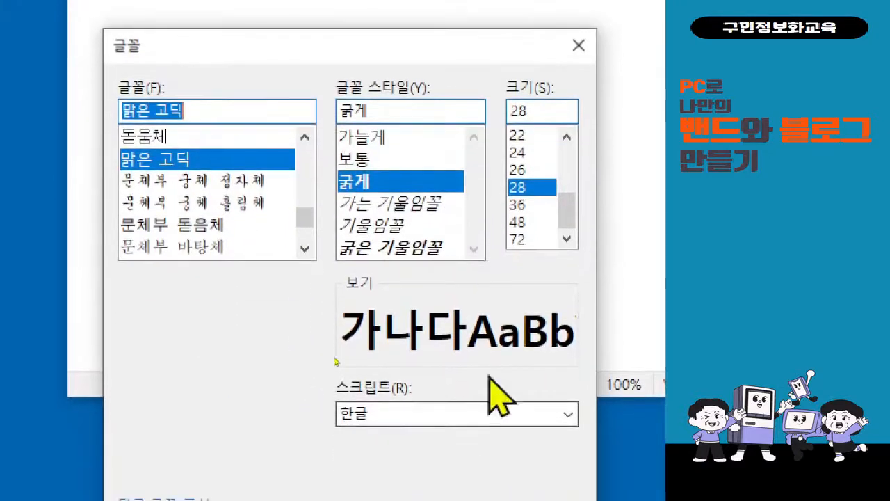
# Apply bold 맑은 고딕 at size 36 to the note, after briefly trying size 28.
pyautogui.click(534, 207)
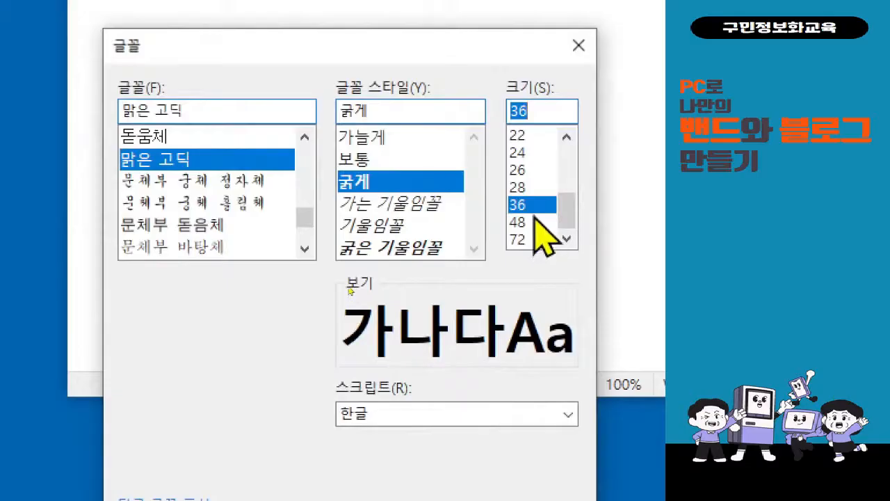
pyautogui.click(541, 187)
pyautogui.click(541, 206)
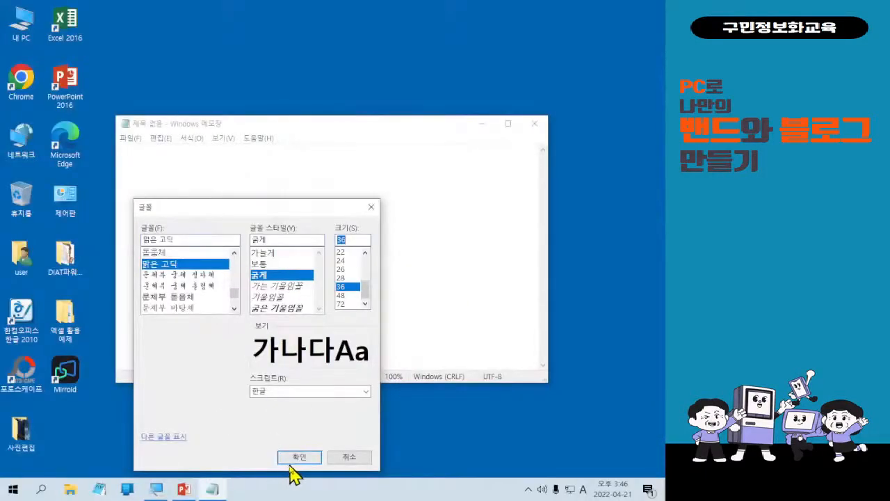
pyautogui.click(306, 458)
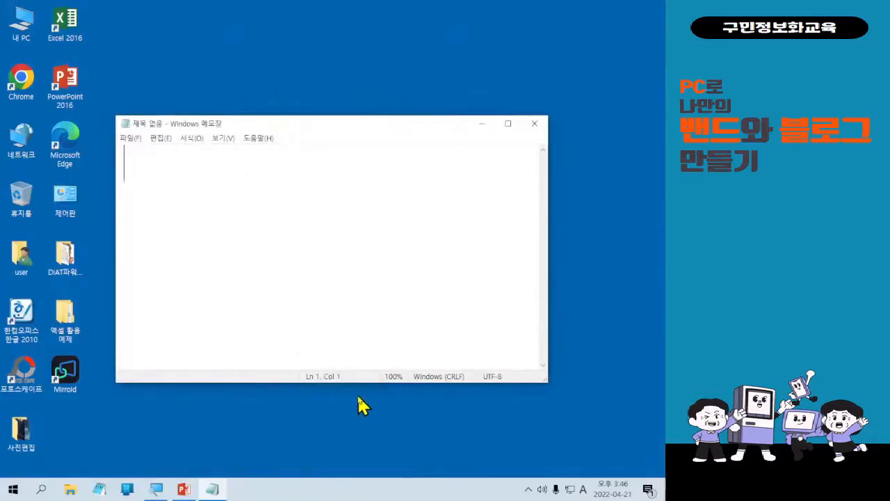
# Maximize the Notepad window to fill the screen.
pyautogui.click(516, 124)
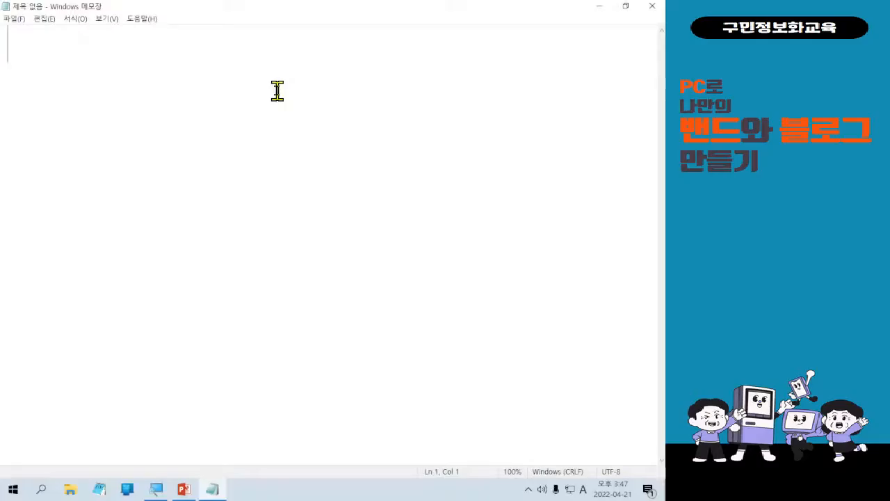
# Type the title "<5월 온라인 교육 안내>" in Korean, correcting typos and spacing.
pyautogui.write('<>')
pyautogui.press('Left')
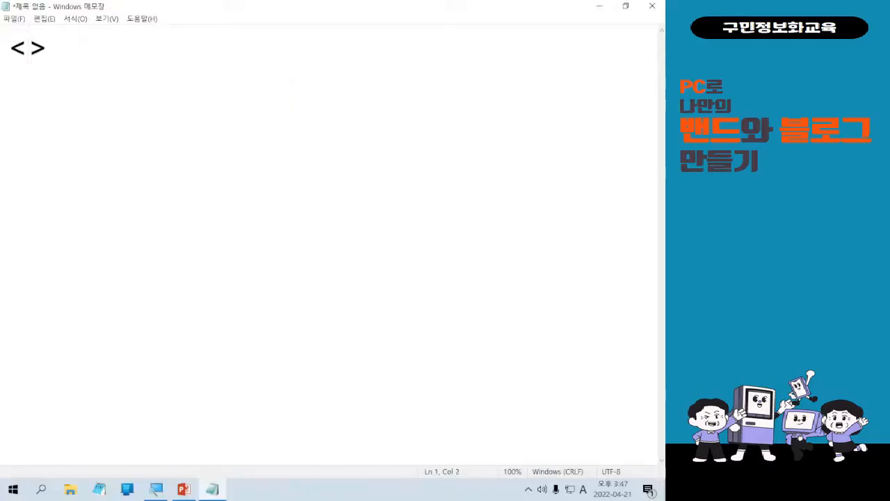
pyautogui.write('5dnjf')
pyautogui.press('BackSpace')
pyautogui.press('BackSpace')
pyautogui.press('BackSpace')
pyautogui.press('BackSpace')
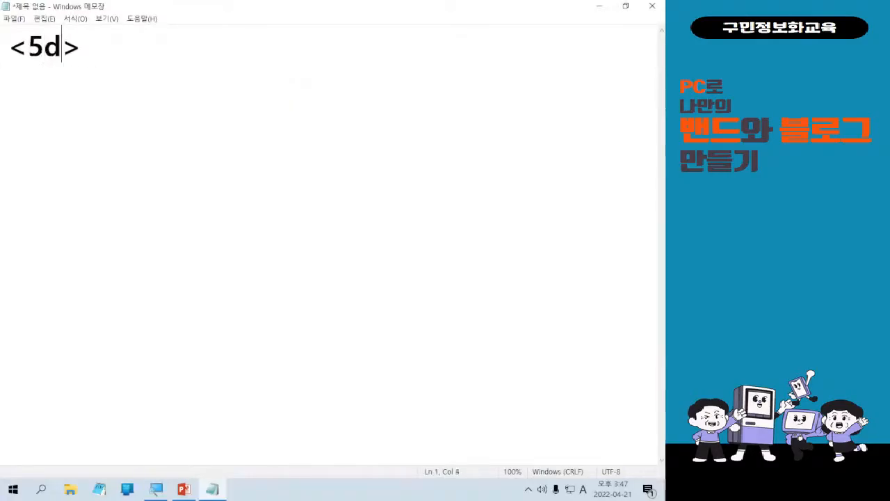
pyautogui.press('BackSpace')
pyautogui.press('Hangul')
pyautogui.write('월 교ㅇ')
pyautogui.press('BackSpace')
pyautogui.press('BackSpace')
pyautogui.write('온랑')
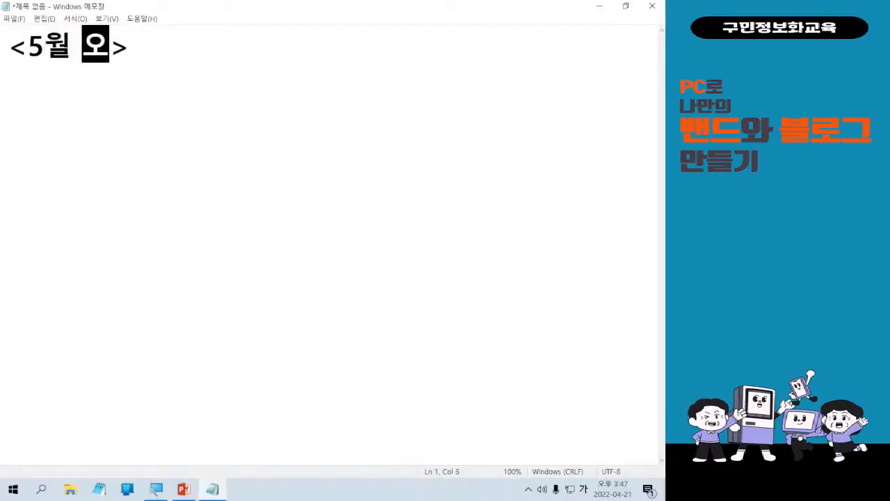
pyautogui.write('ㅣㄴ교육 안내')
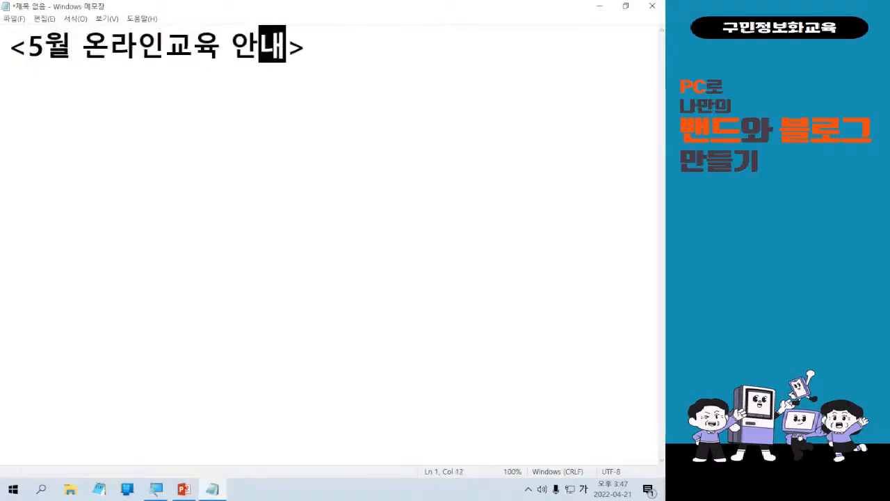
pyautogui.press('Left')
pyautogui.press('Left')
pyautogui.press('Left')
pyautogui.press('Left')
pyautogui.press('Left')
pyautogui.press('End')
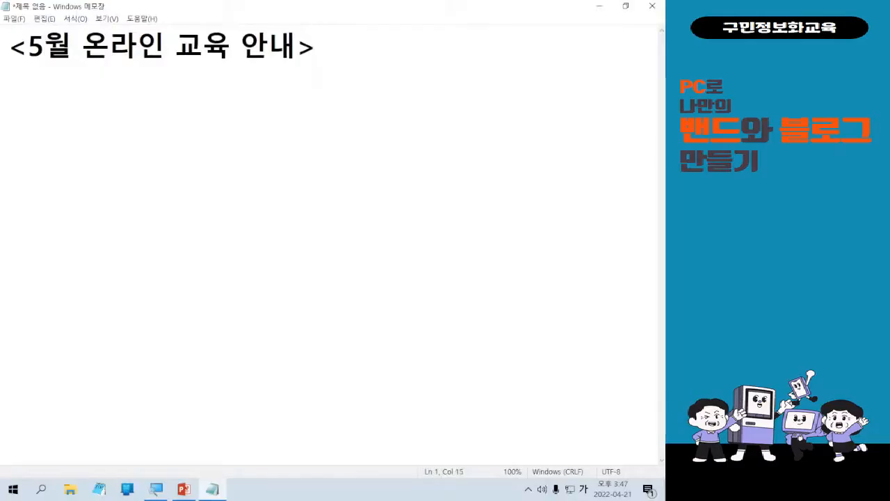
# Add the line "* 교육기간 : 5.3(화) ~ 5.31(화)" below the title.
pyautogui.press('Return')
pyautogui.write('* ')
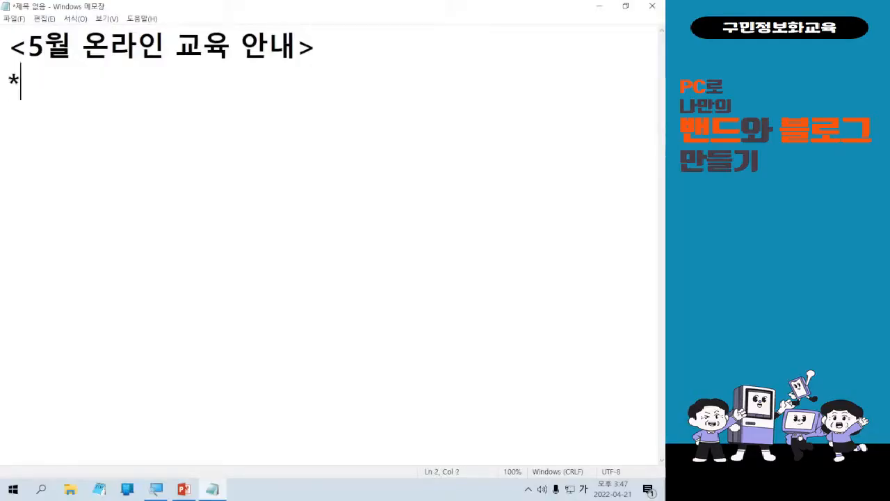
pyautogui.write('교육 기가')
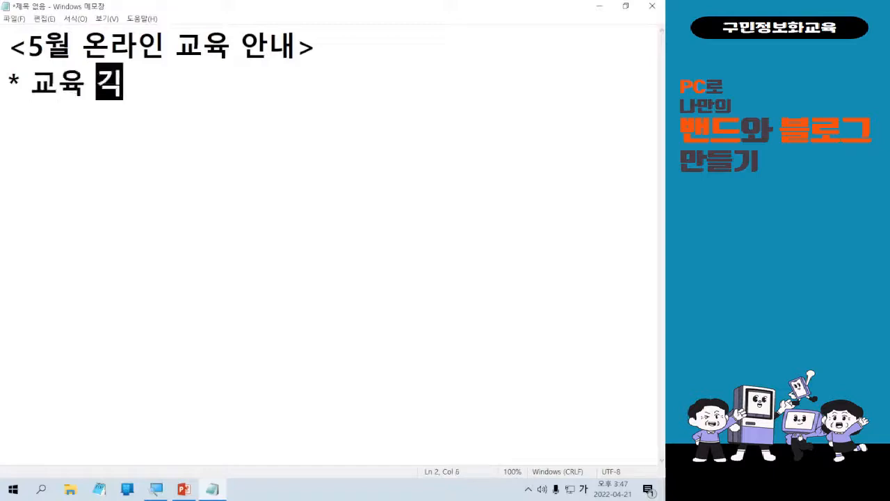
pyautogui.press('BackSpace')
pyautogui.press('BackSpace')
pyautogui.press('BackSpace')
pyautogui.press('BackSpace')
pyautogui.write('기간 : ')
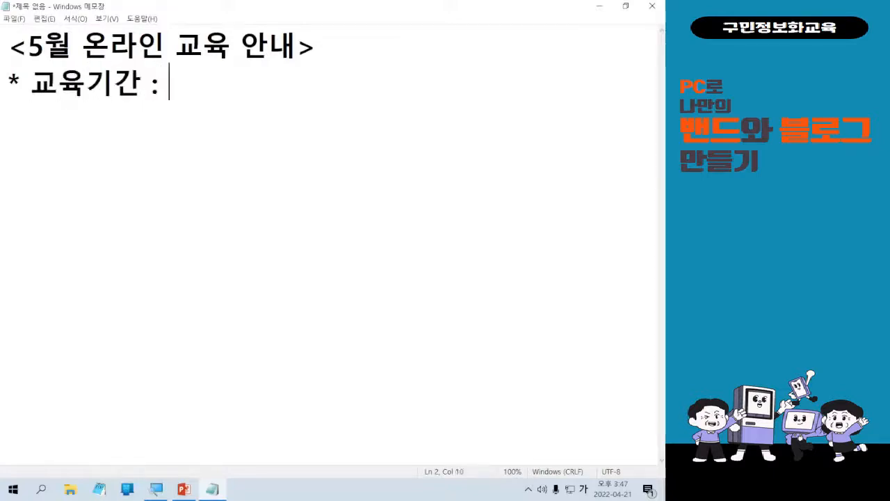
pyautogui.write('5.3')
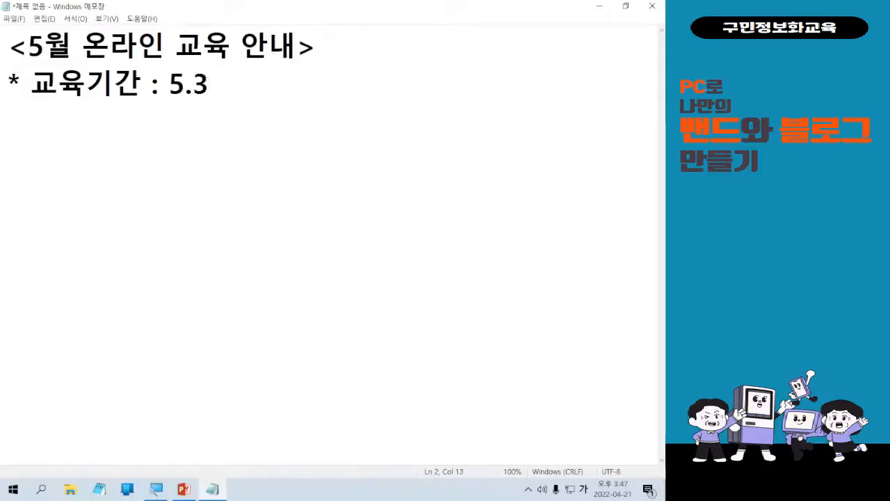
pyautogui.write('(화_) ~ 5')
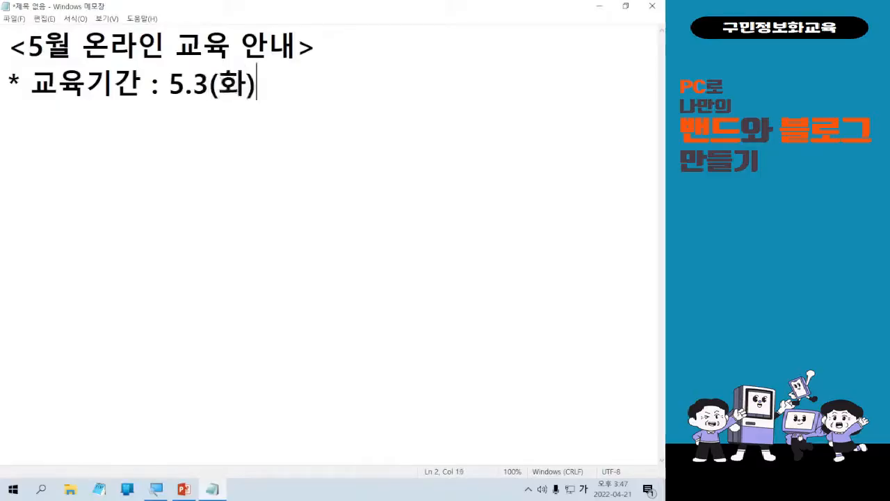
pyautogui.write('.3')
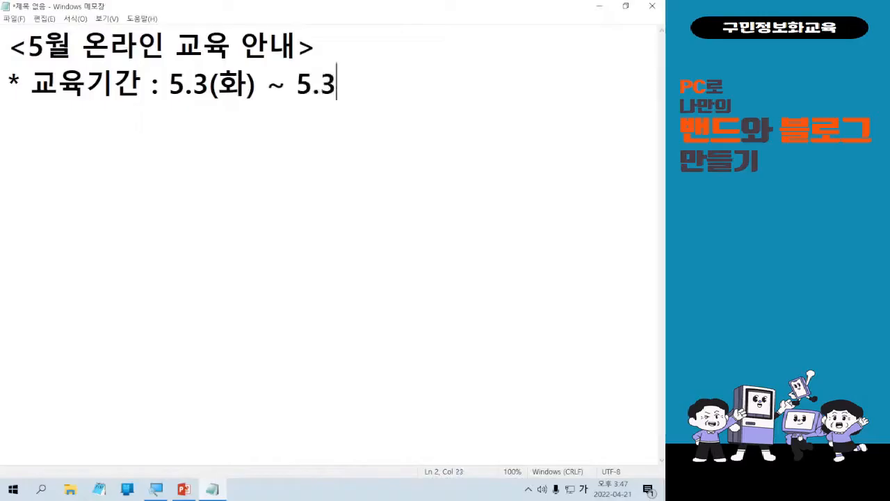
pyautogui.write('1(화)')
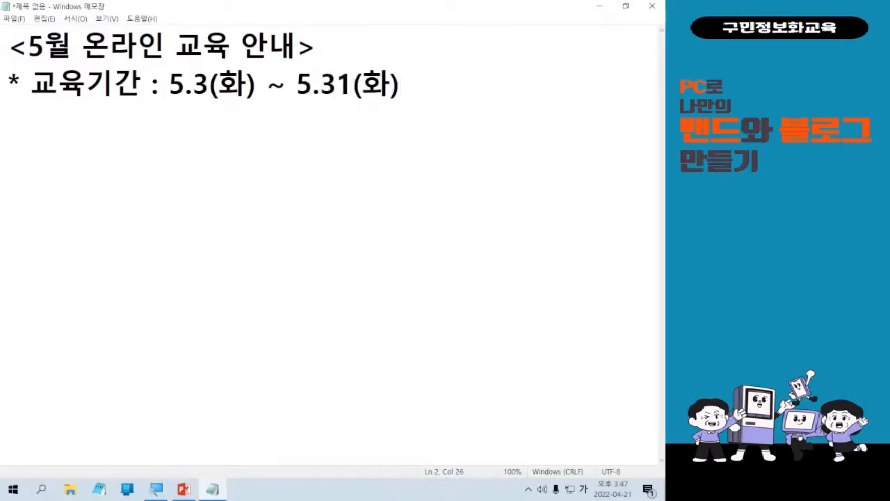
pyautogui.press('Return')
# Add the audience line "* 교육대상 : 마포구민 누구나", fixing typos.
pyautogui.write('- 공')
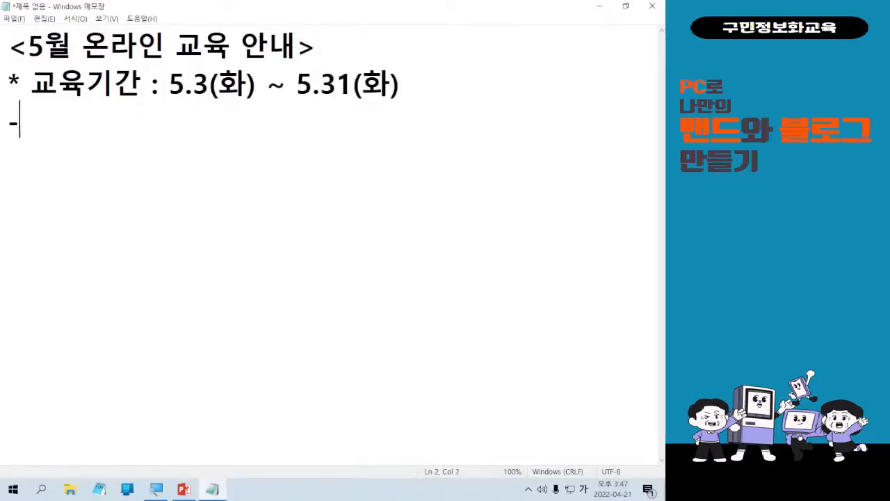
pyautogui.press('BackSpace')
pyautogui.press('BackSpace')
pyautogui.press('BackSpace')
pyautogui.press('BackSpace')
pyautogui.press('BackSpace')
pyautogui.write('* 교육대상')
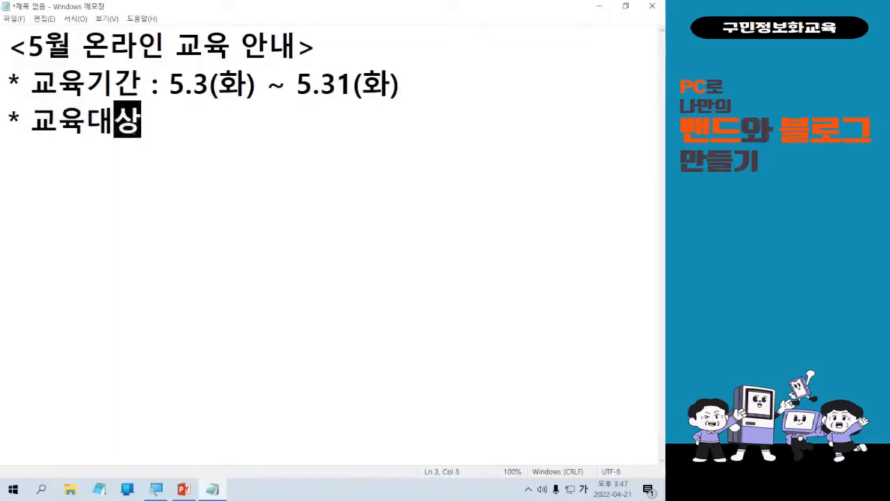
pyautogui.write(' "ㅊ')
pyautogui.press('BackSpace')
pyautogui.press('BackSpace')
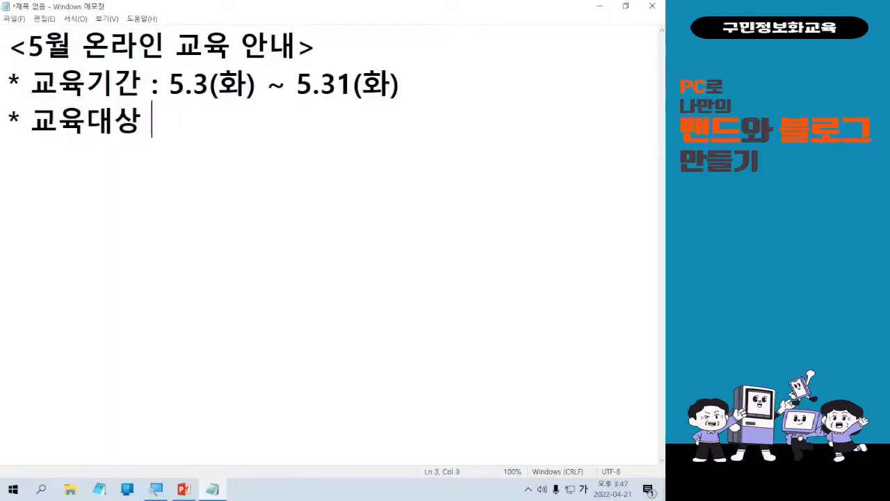
pyautogui.write(': 마포구민')
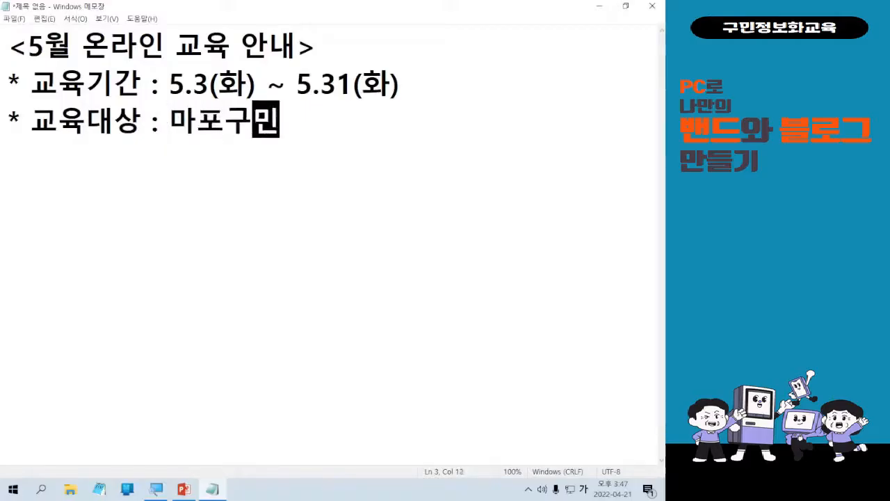
pyautogui.write(' 누구나')
# Add the method line "* 수강방법 : 유튜브".
pyautogui.press('Return')
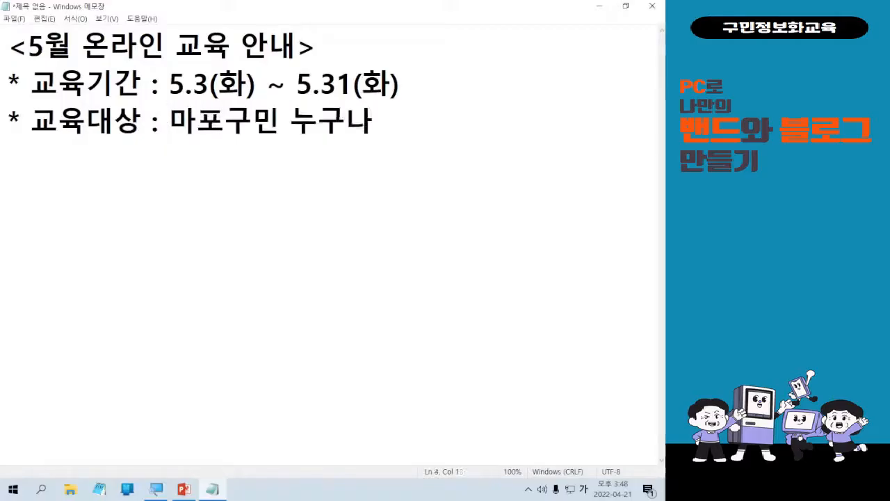
pyautogui.write('* 수강ㅂ')
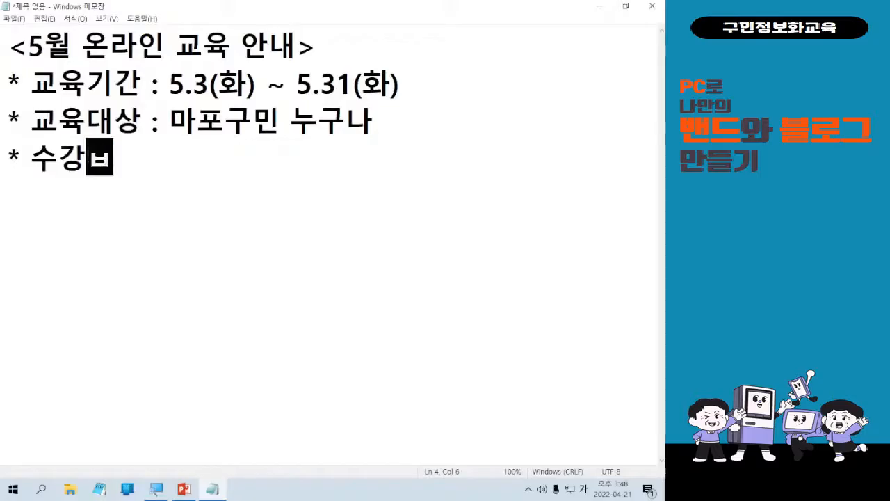
pyautogui.write('방법 : 유튜브')
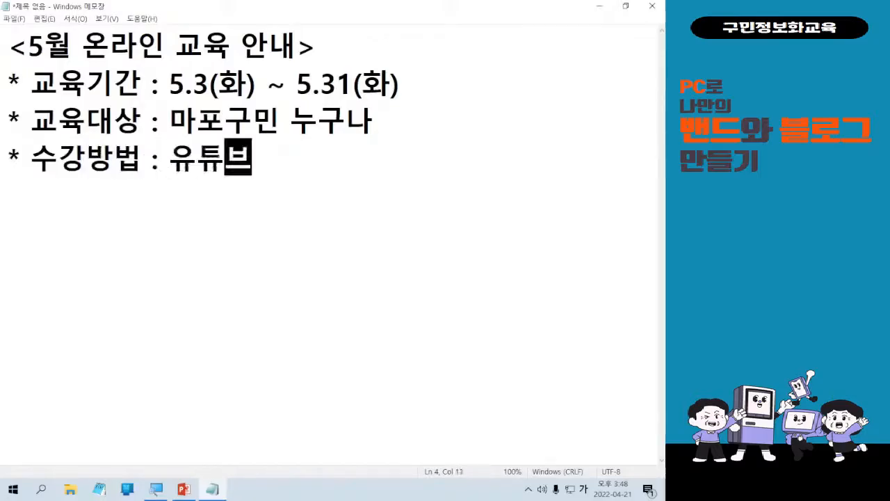
pyautogui.press('Return')
# Add the closing line "* 아래 시간표 보시고 신청해주세요~".
pyautogui.write('* ')
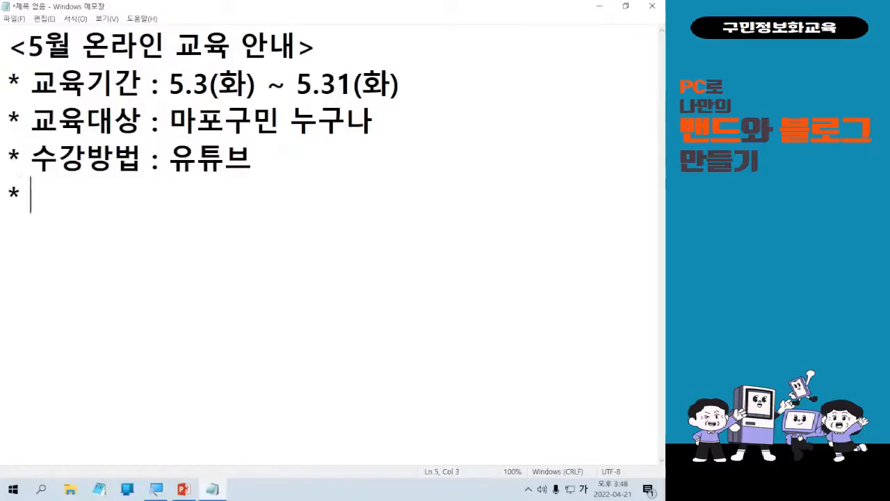
pyautogui.write('쇼류')
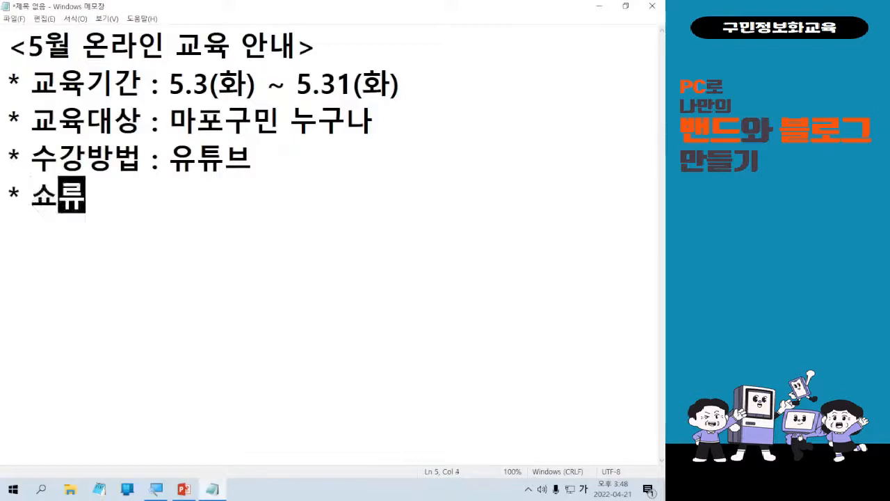
pyautogui.press('BackSpace')
pyautogui.press('BackSpace')
pyautogui.press('BackSpace')
pyautogui.press('BackSpace')
pyautogui.press('BackSpace')
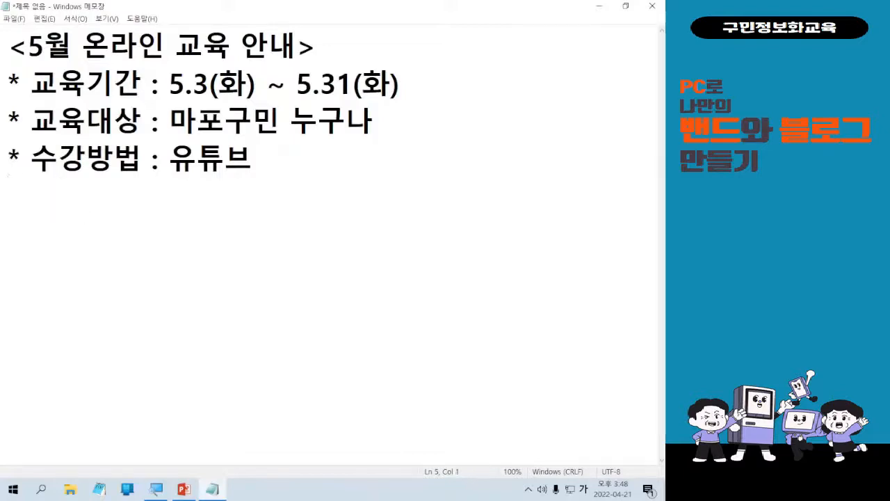
pyautogui.write('* 아래 시간')
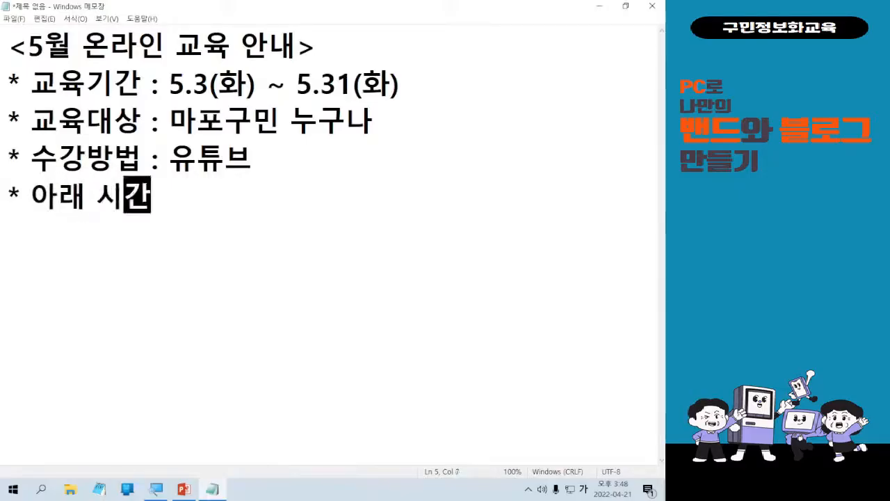
pyautogui.write('표 보시고 신')
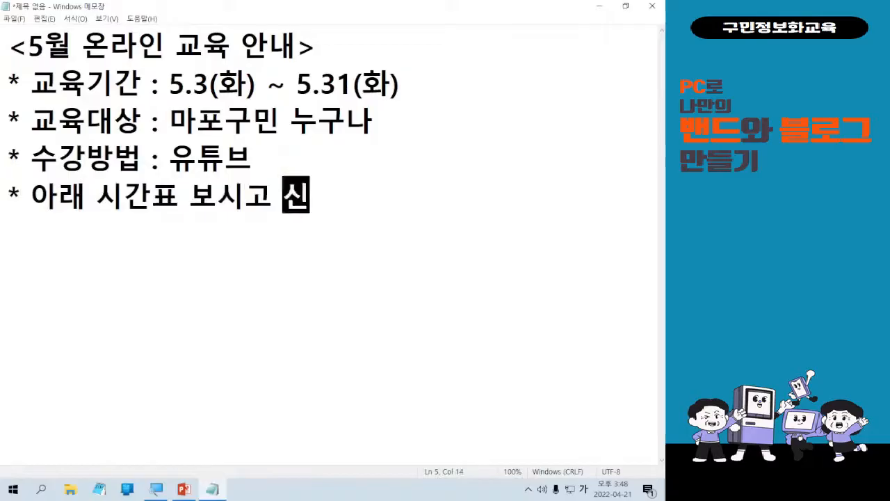
pyautogui.write('청해주세요~')
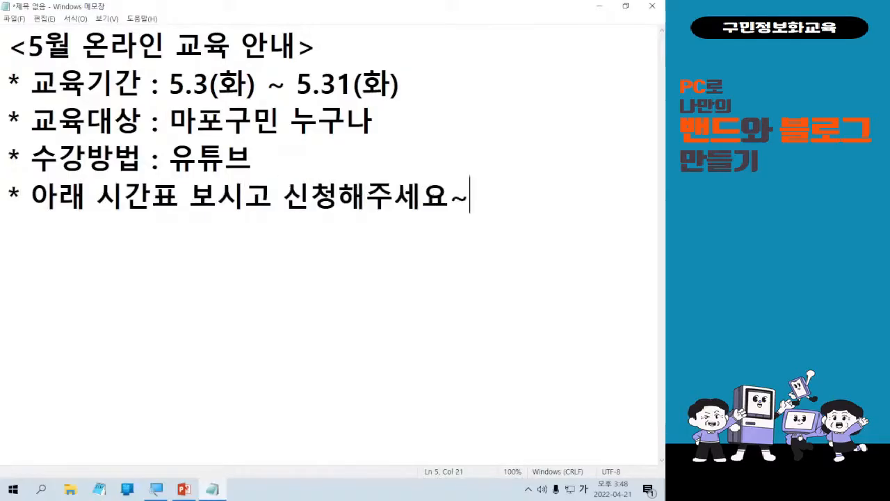
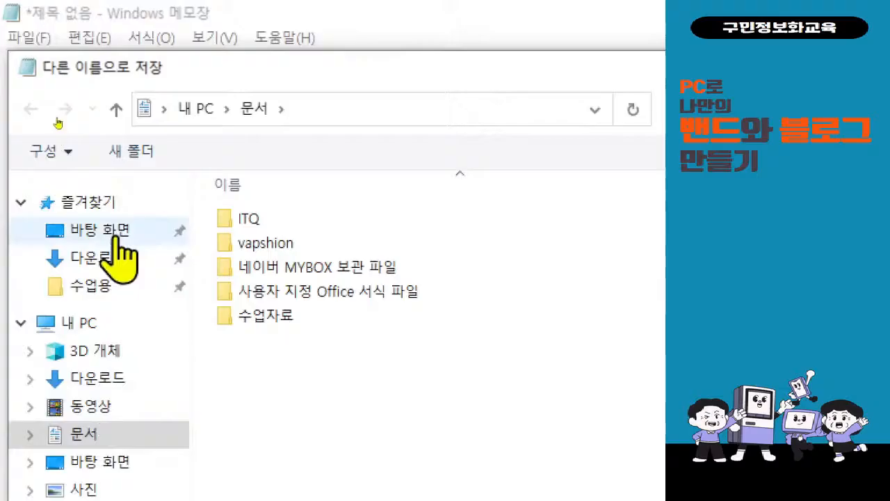
# Save the notice on the desktop as '5월 교육 안내', fixing a typo, then close Notepad.
pyautogui.click(105, 231)
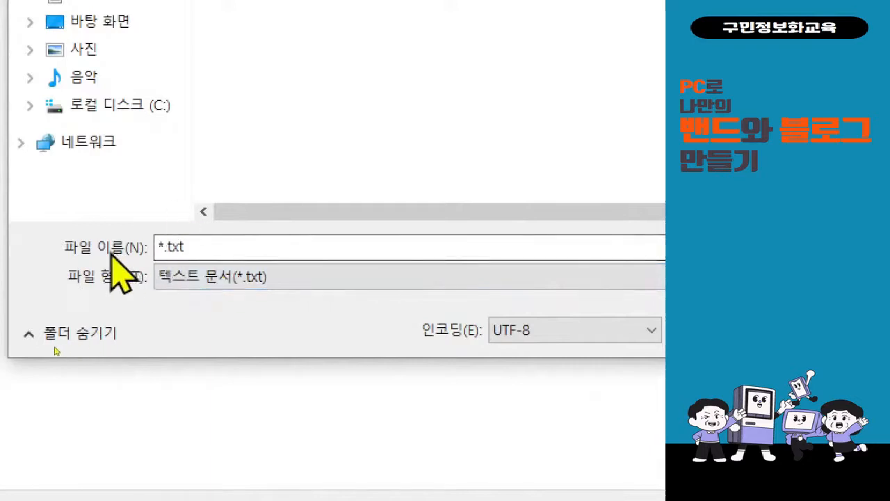
pyautogui.doubleClick(203, 249)
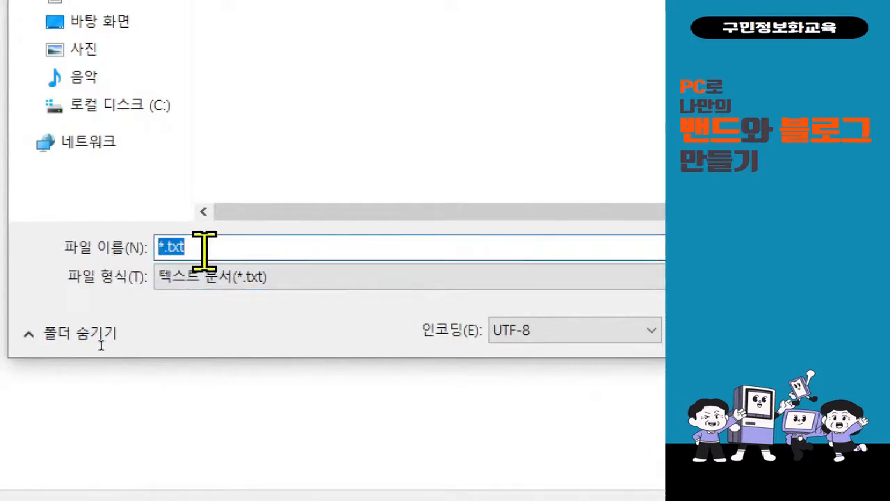
pyautogui.write('5월 교육ㅇㅆ')
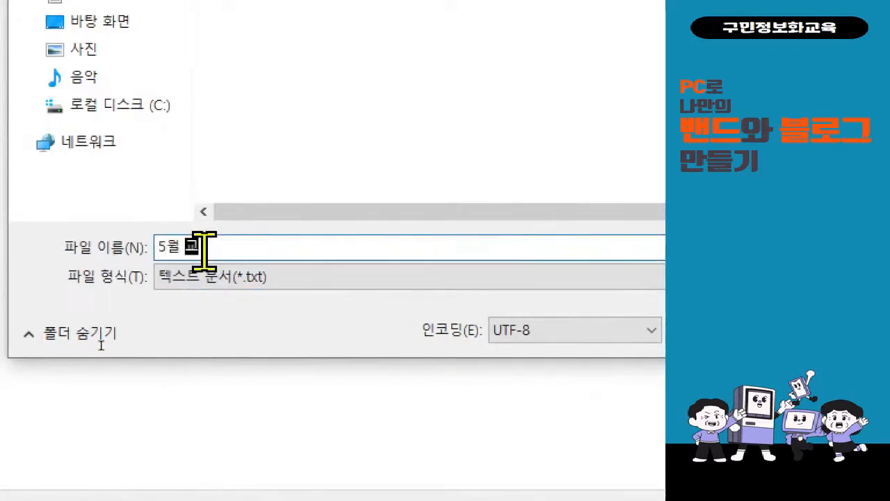
pyautogui.press('BackSpace')
pyautogui.press('BackSpace')
pyautogui.write('안내')
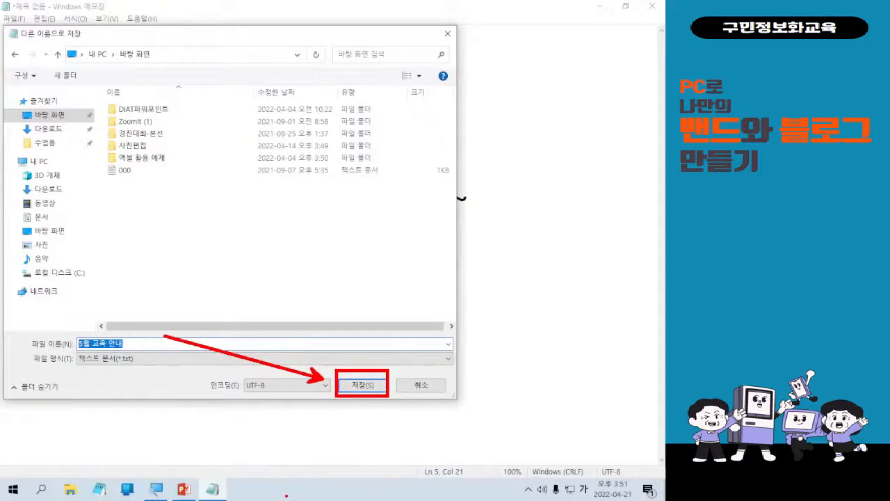
pyautogui.click(384, 387)
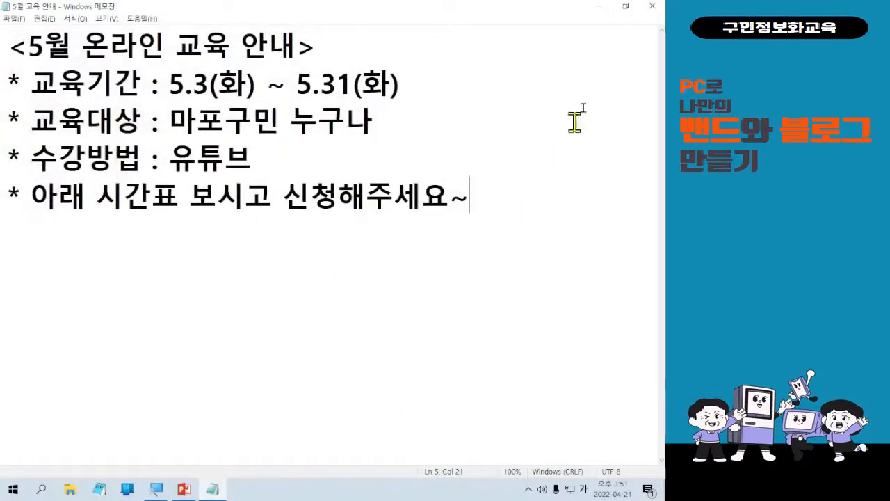
pyautogui.click(651, 7)
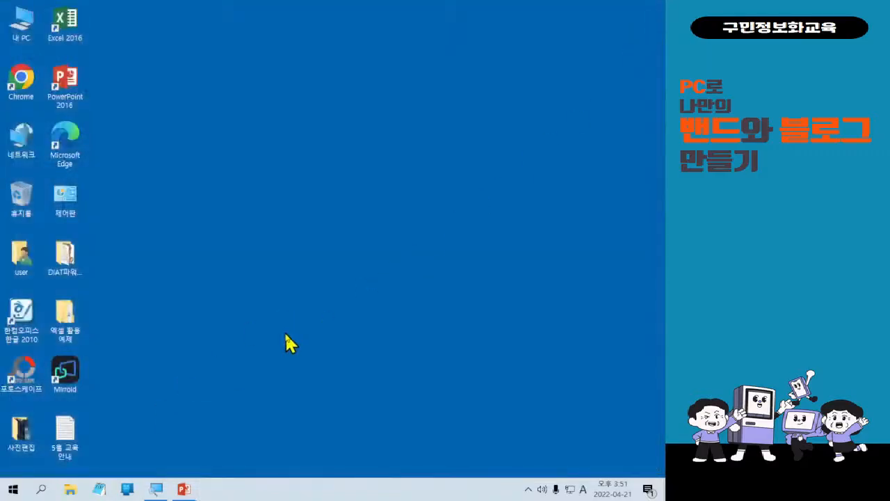
# Switch keyboard input to Korean with the Han/Eng key.
pyautogui.press('Hangul')
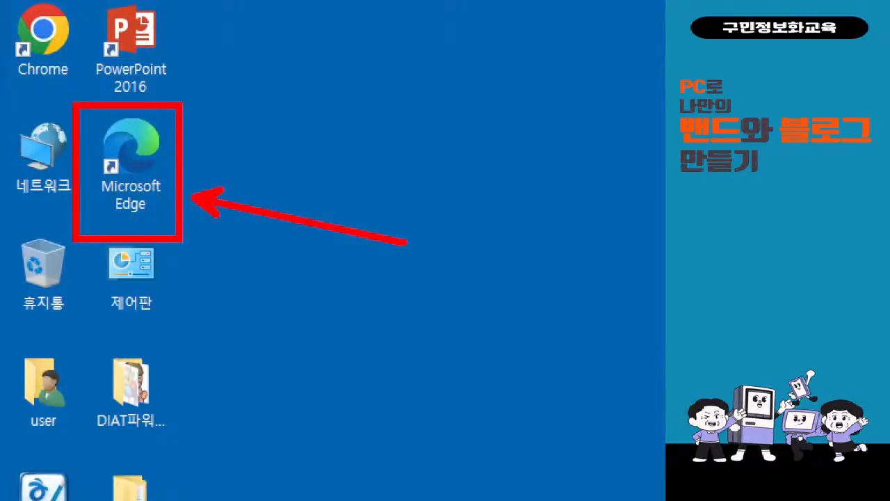
# Launch Microsoft Edge and open the NAVER sign-in page.
pyautogui.doubleClick(162, 189)
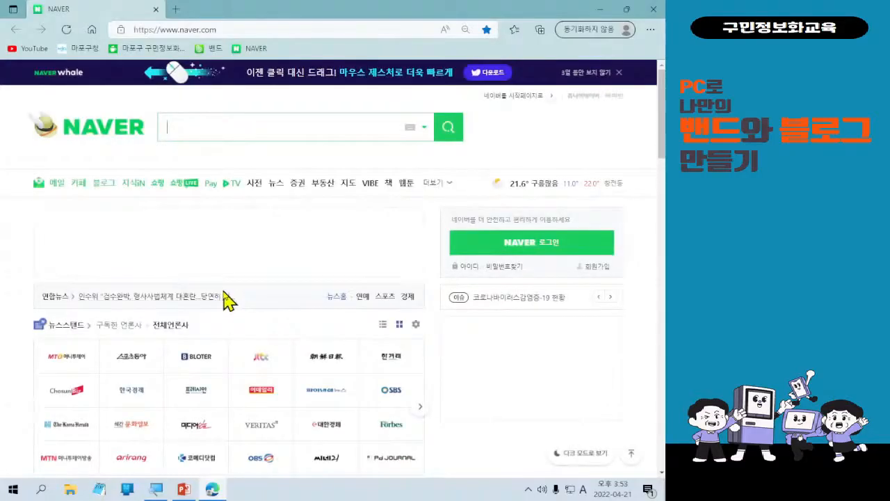
pyautogui.click(550, 249)
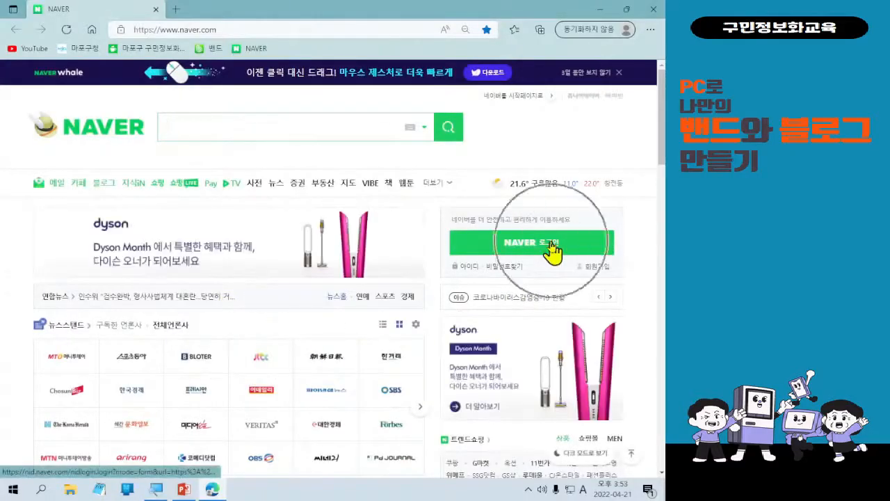
pyautogui.press('ctrl')
pyautogui.press('ctrl')
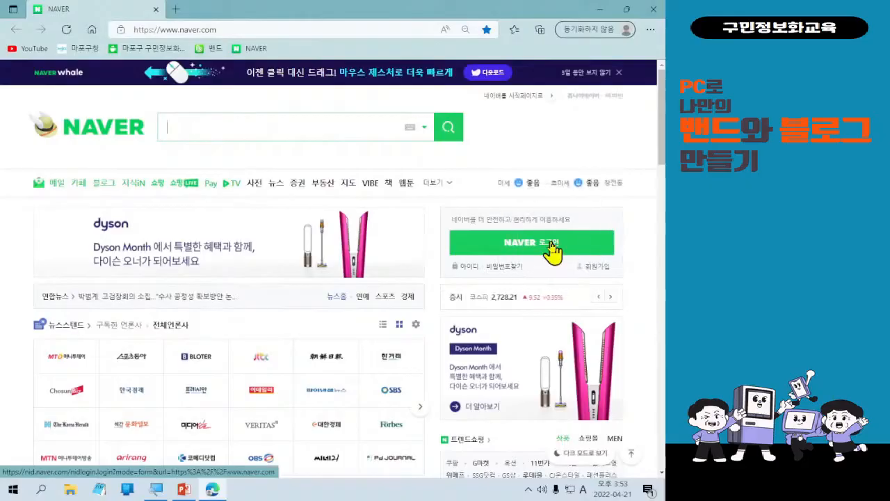
pyautogui.press('ctrl')
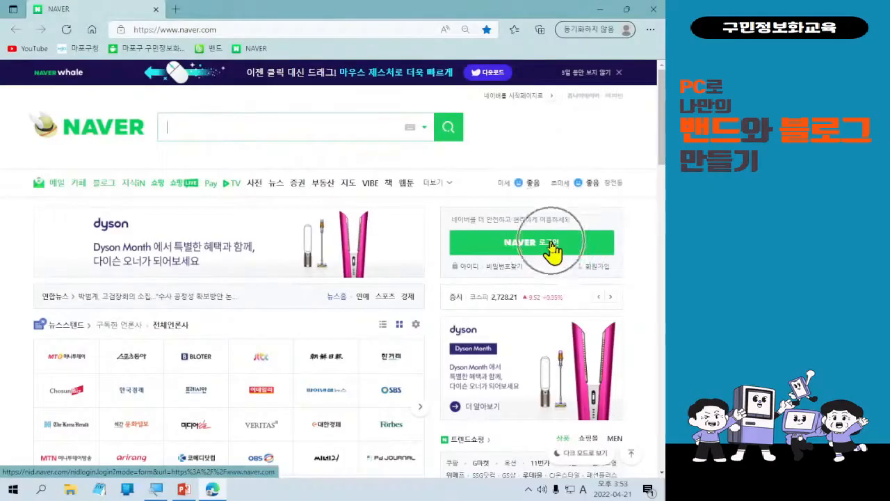
pyautogui.click(553, 245)
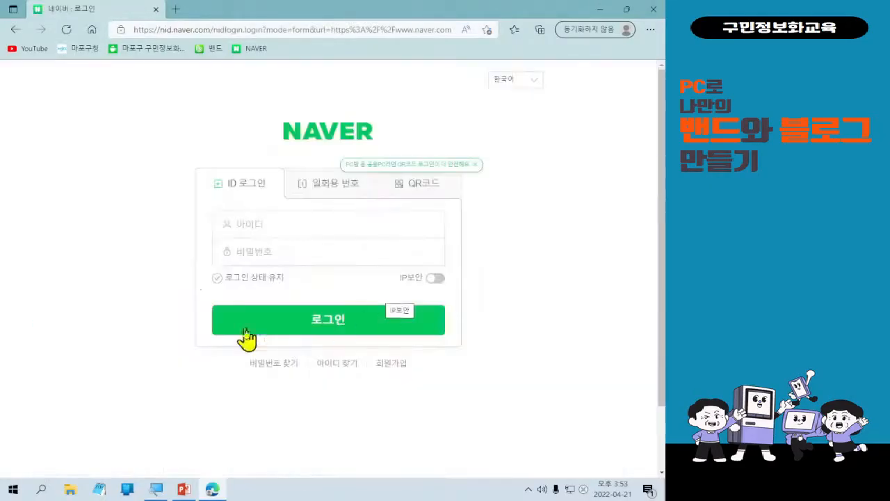
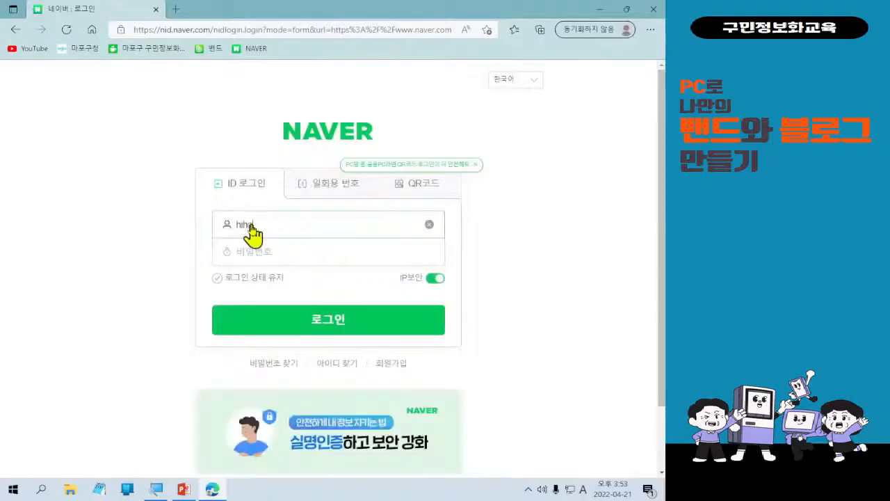
# Enter the account ID, retyping it after a mistake, and the account password.
pyautogui.write('••')
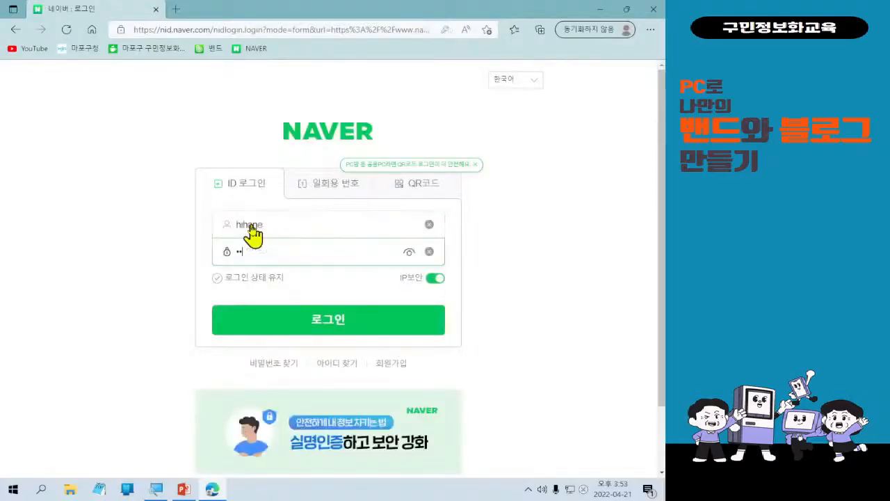
pyautogui.doubleClick(249, 224)
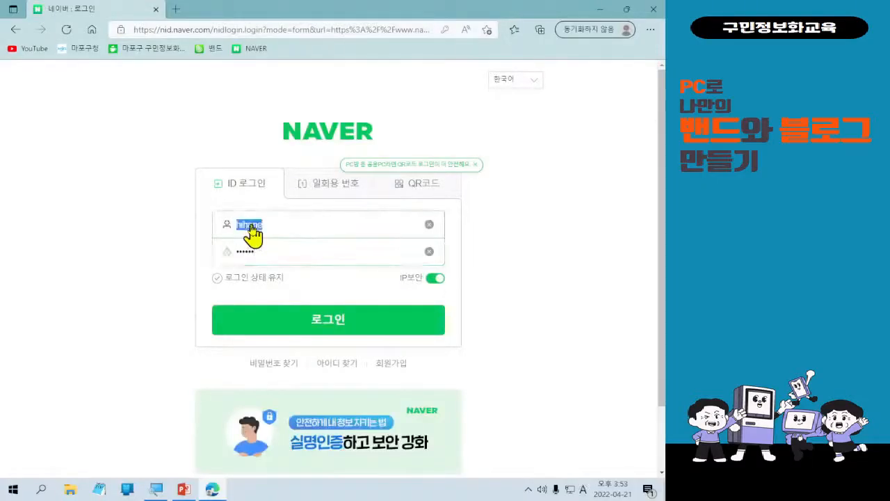
pyautogui.press('Tab')
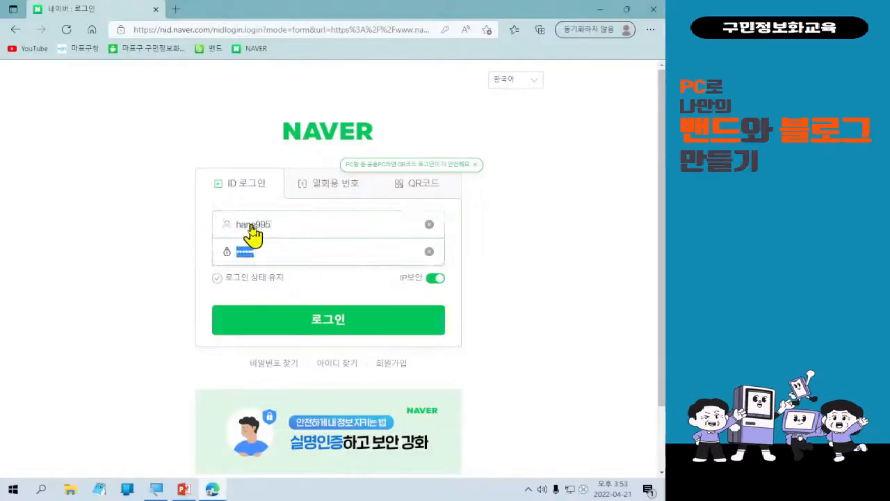
pyautogui.write('••••••')
# Log in, go to Naver 블로그, and open 내 블로그.
pyautogui.click(322, 322)
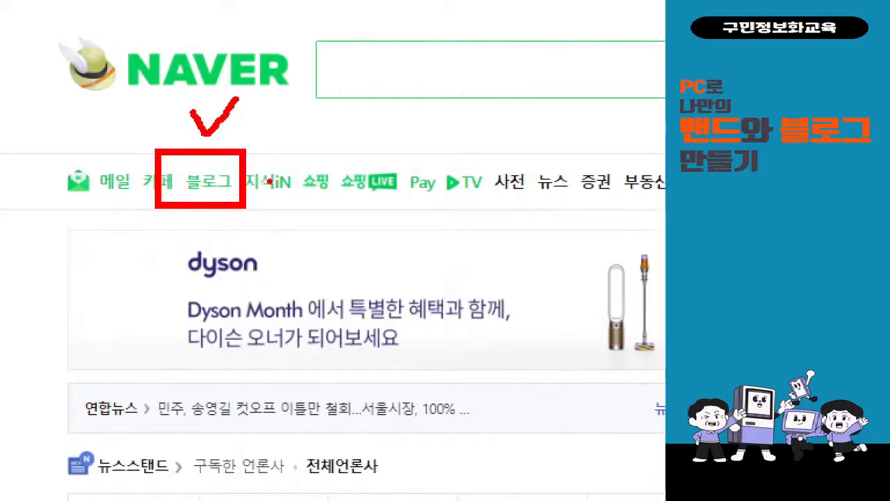
pyautogui.click(219, 186)
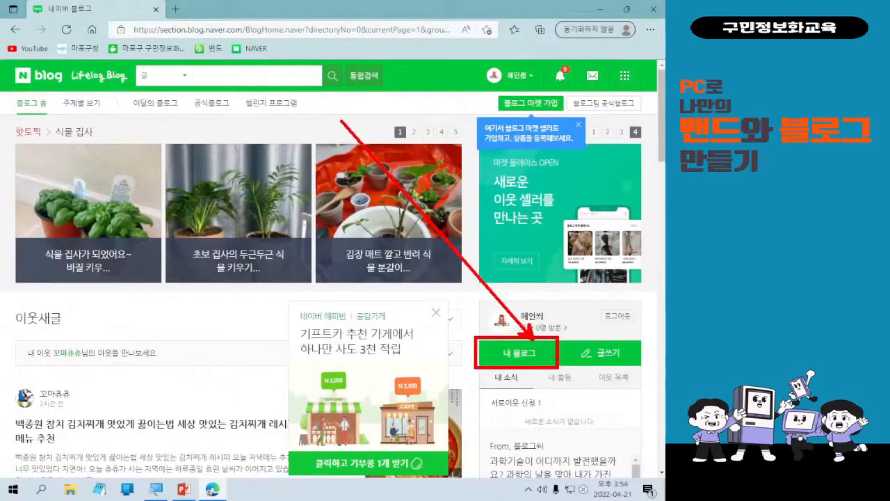
pyautogui.click(544, 362)
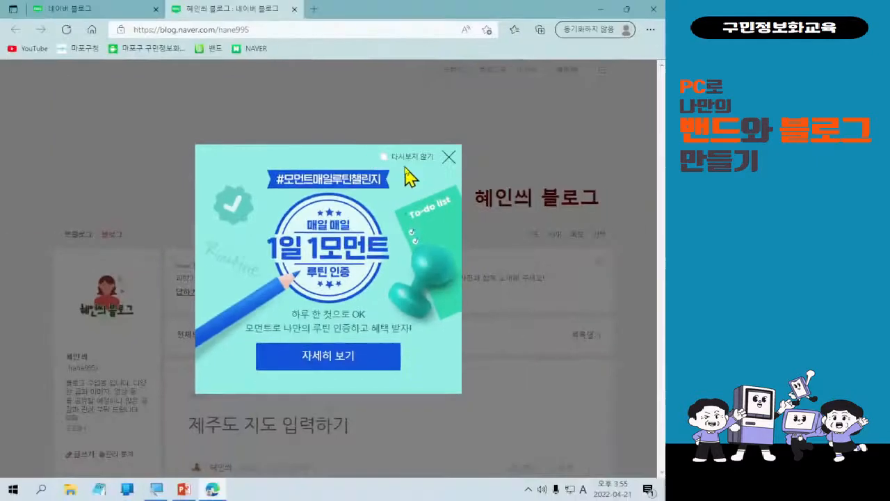
# Dismiss the 1일 1모먼트 popup with 다시보지 않기 and scroll down to the blog's posts.
pyautogui.click(445, 107)
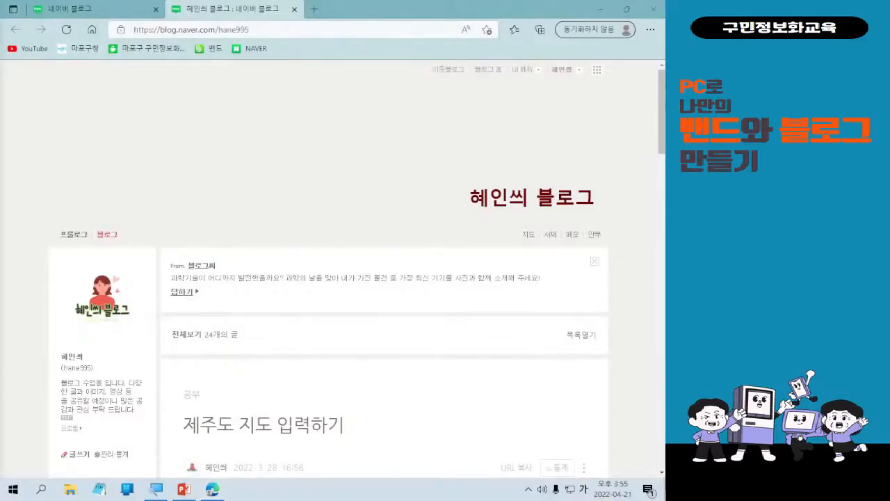
pyautogui.scroll(-2, 197, 367)
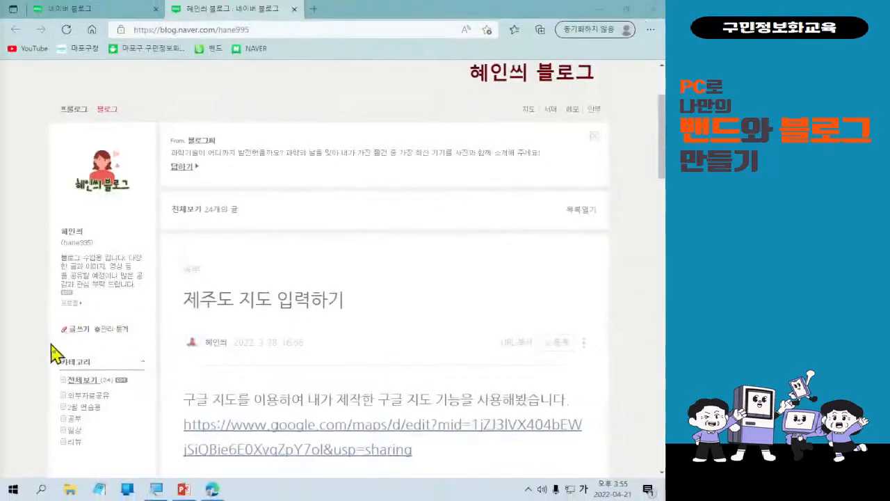
pyautogui.scroll(-2, 99, 406)
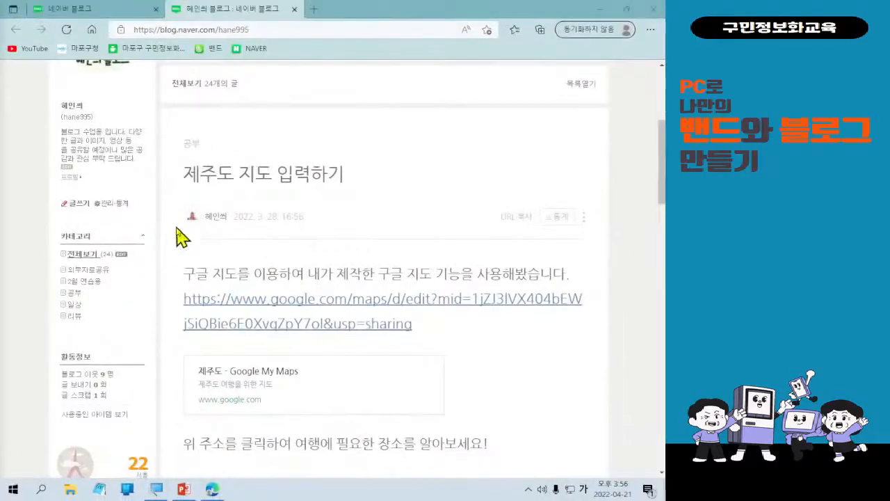
# Open the blog's 관리 page on the 메뉴·글·동영상 관리 tab.
pyautogui.click(109, 208)
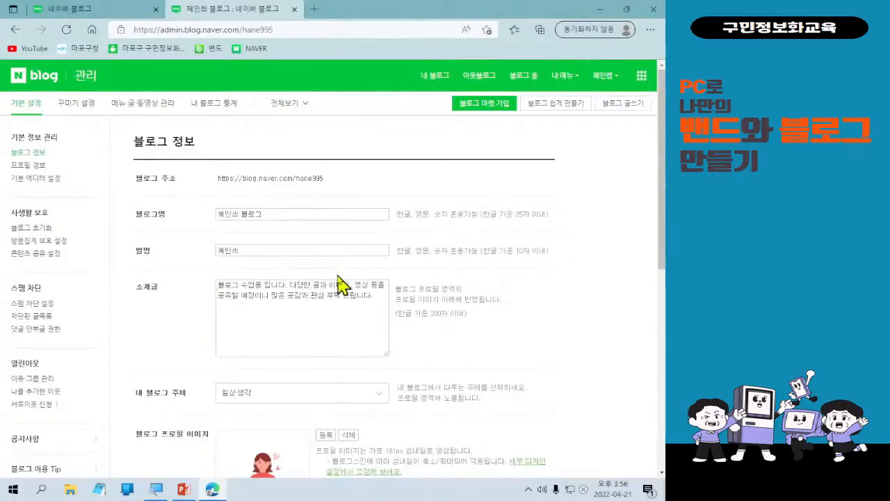
pyautogui.click(146, 106)
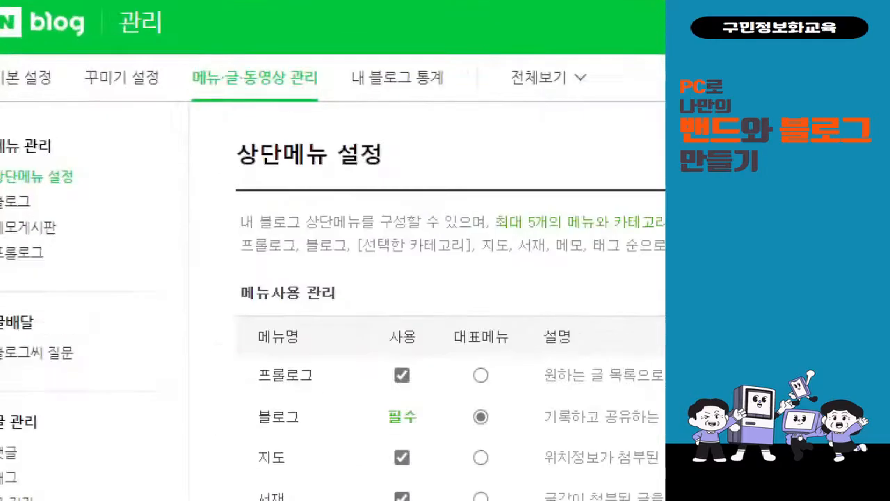
# Open the 블로그 category settings under 메뉴 관리.
pyautogui.click(20, 166)
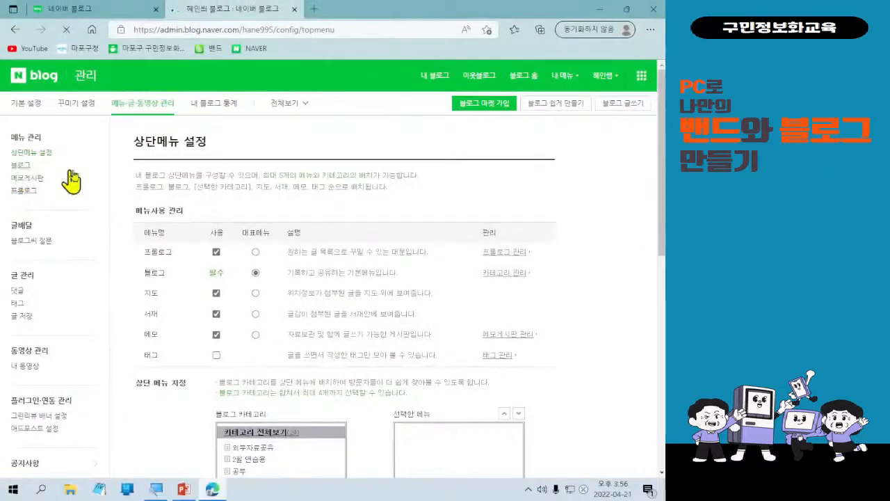
# Switch to the 상단메뉴 설정 page.
pyautogui.click(39, 152)
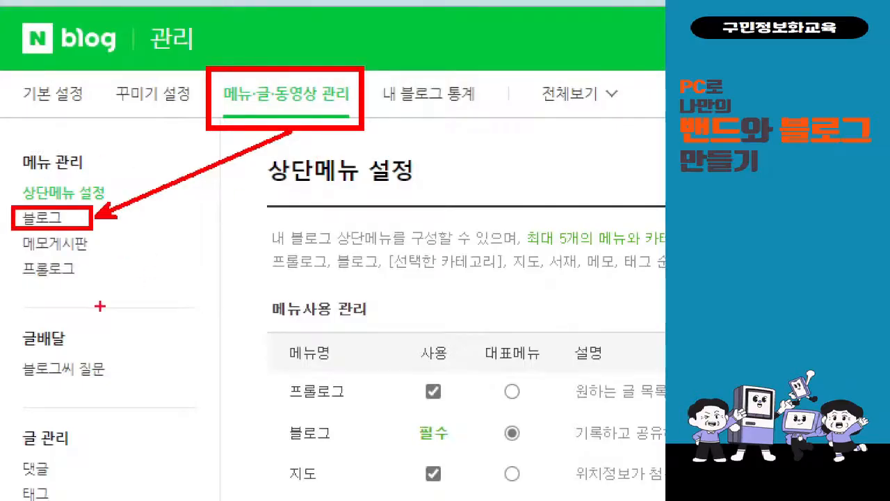
# Reopen the 블로그 category settings listing the five categories.
pyautogui.click(42, 217)
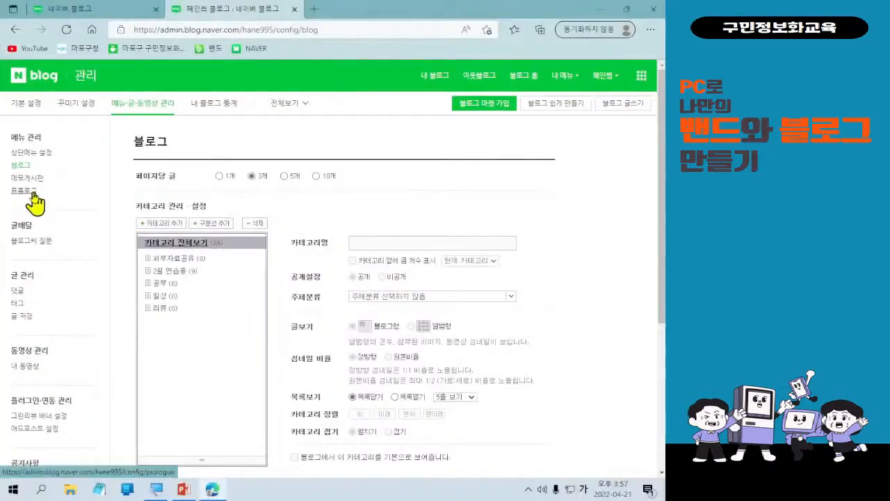
# Open the 프롤로그 settings and review its 글 강조 layout and 3줄 main list options.
pyautogui.click(27, 191)
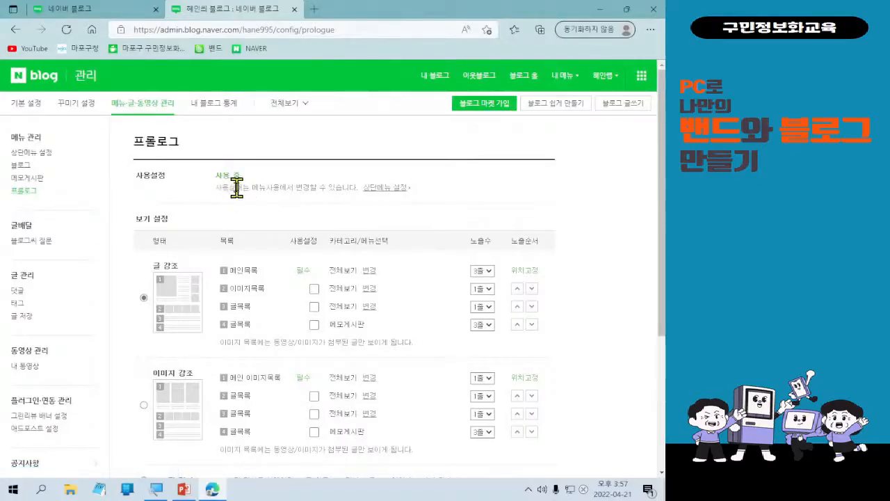
pyautogui.scroll(-2, 236, 187)
pyautogui.scroll(1, 250, 375)
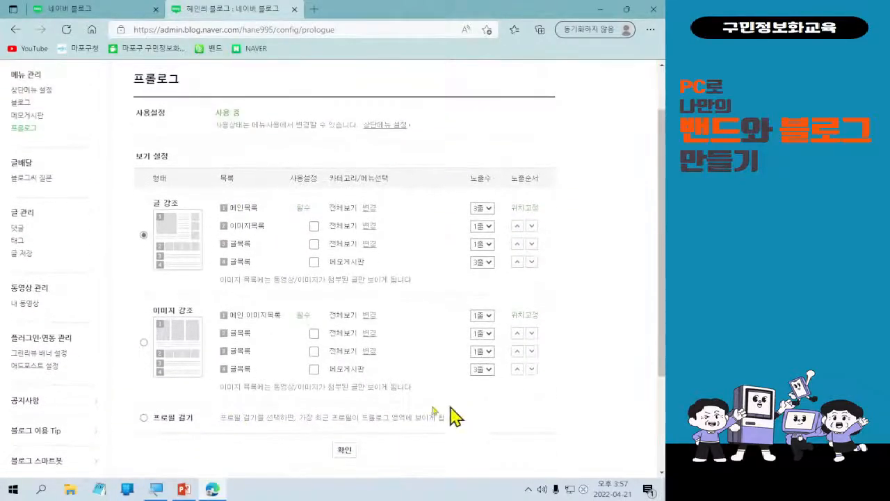
pyautogui.scroll(-2, 536, 282)
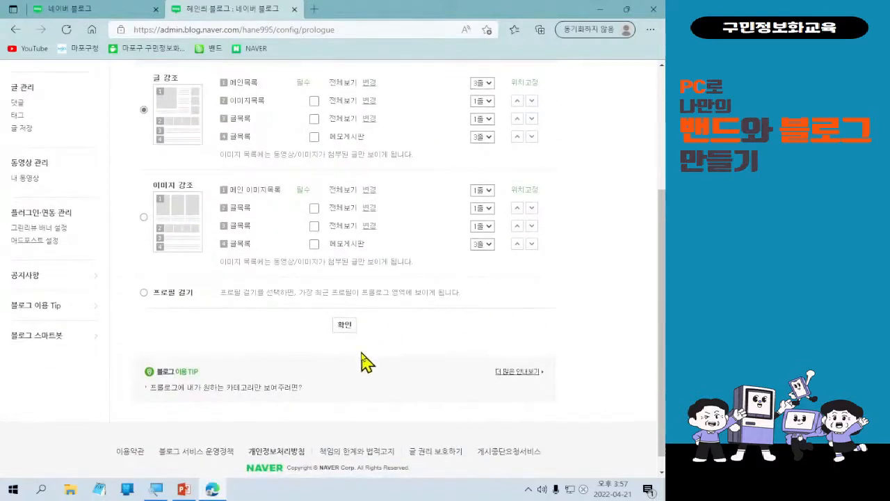
pyautogui.scroll(2, 348, 351)
pyautogui.scroll(1, 107, 243)
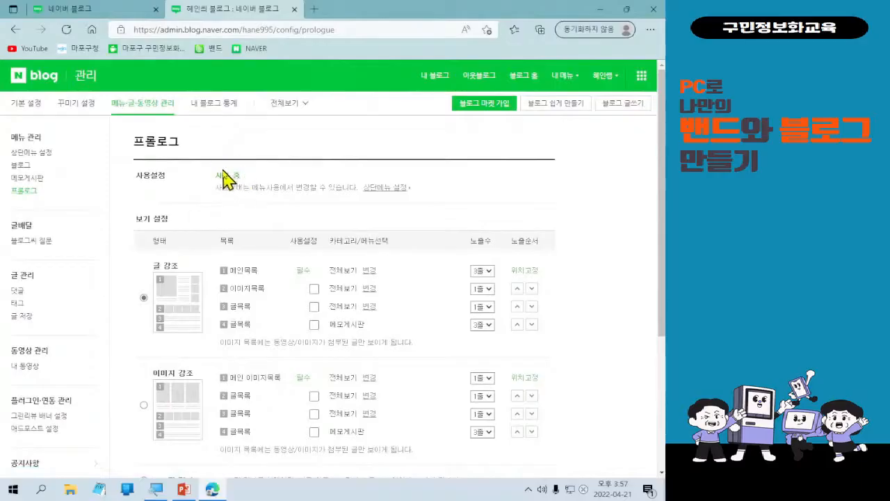
# In the top menu settings, untick 사용 for 프롤로그, keeping 블로그 as the representative menu.
pyautogui.hotkey('ctrl', '1')
pyautogui.click(25, 156)
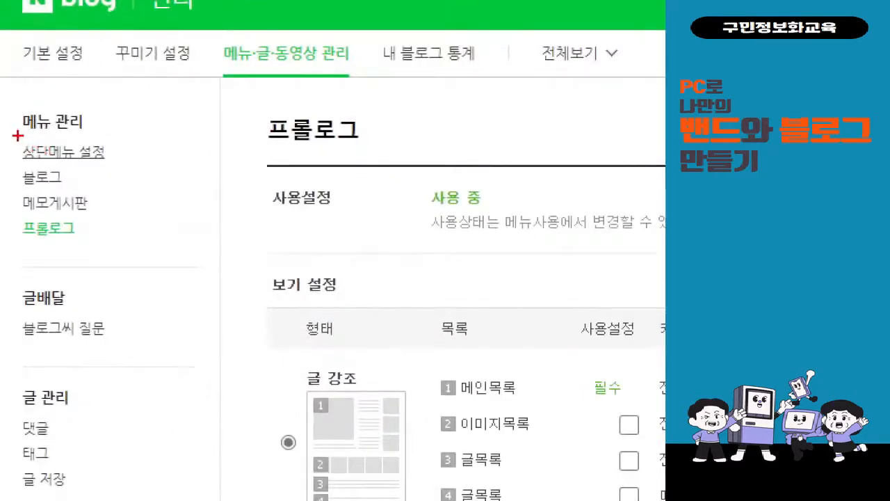
pyautogui.moveTo(18, 136); pyautogui.dragTo(147, 160)
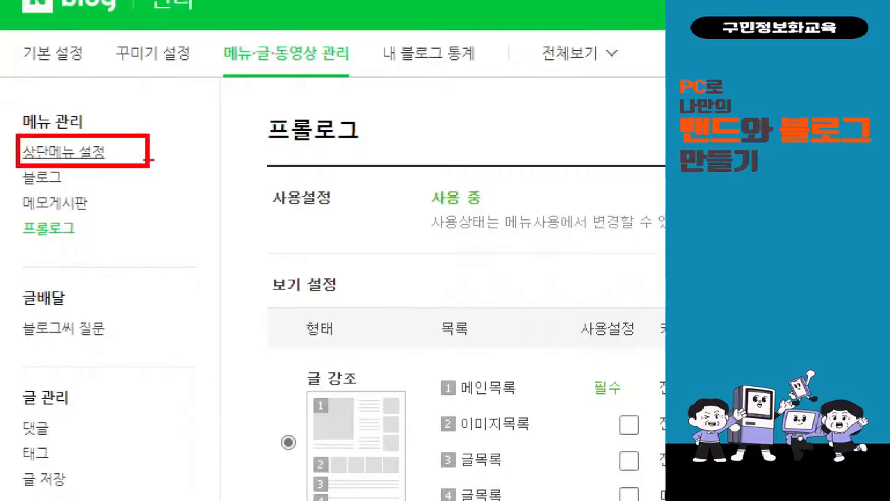
pyautogui.press('Escape')
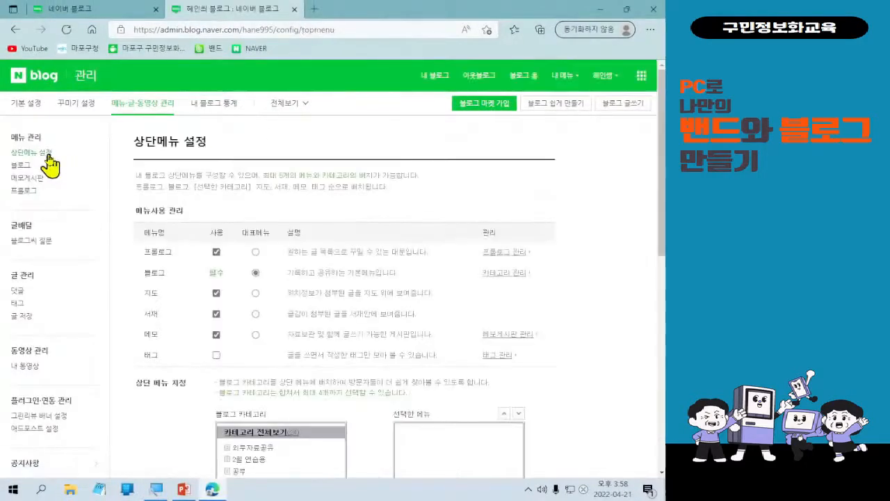
pyautogui.hotkey('ctrl', '1')
pyautogui.click(261, 304)
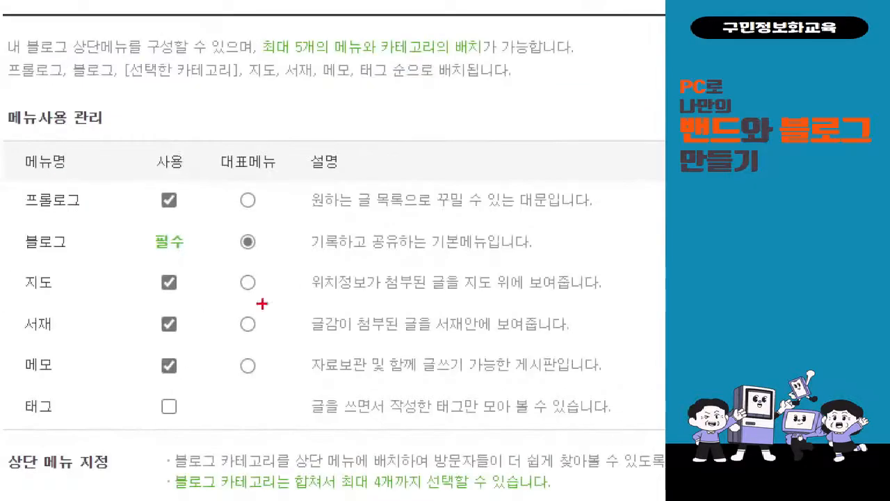
pyautogui.moveTo(121, 183); pyautogui.dragTo(200, 226)
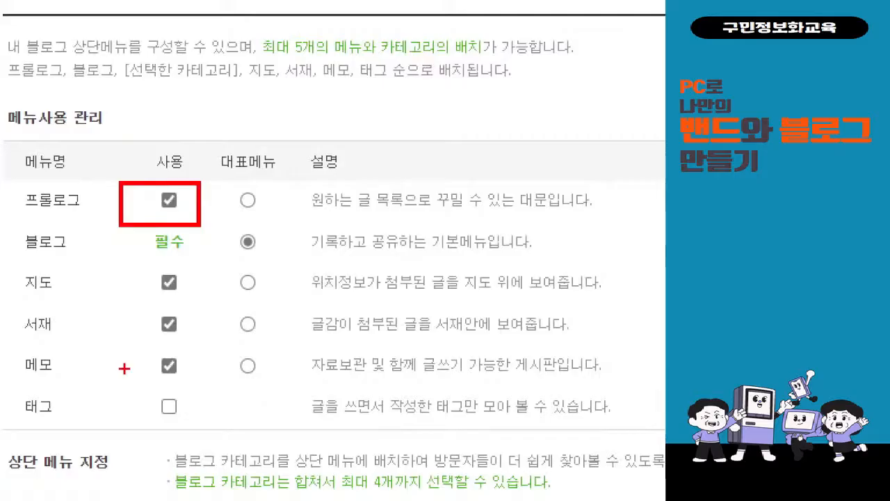
pyautogui.press('Escape')
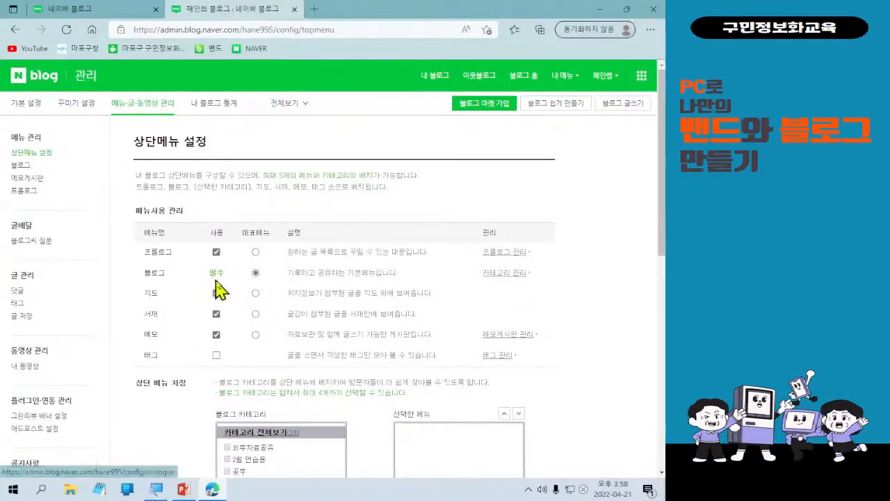
pyautogui.click(217, 253)
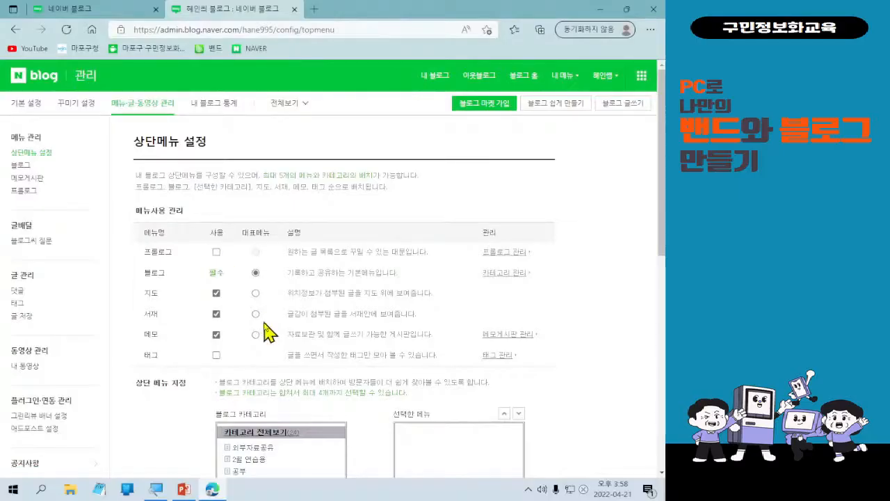
pyautogui.scroll(-6, 271, 330)
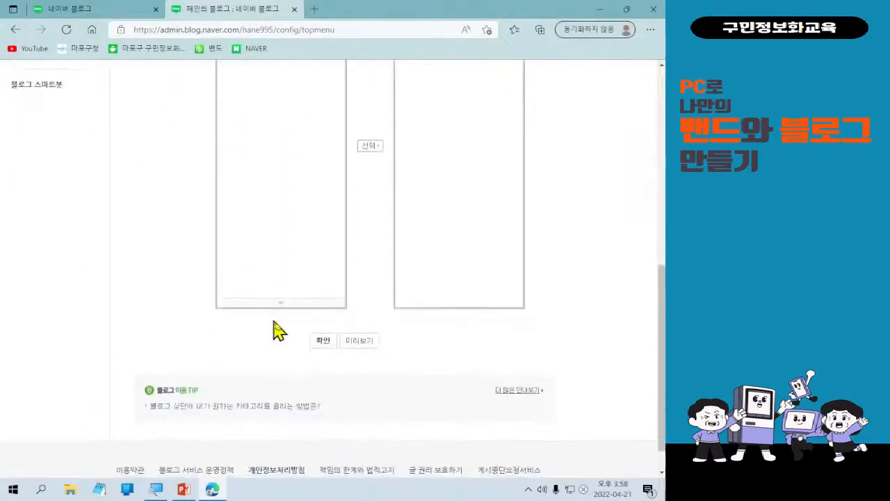
pyautogui.scroll(5, 319, 348)
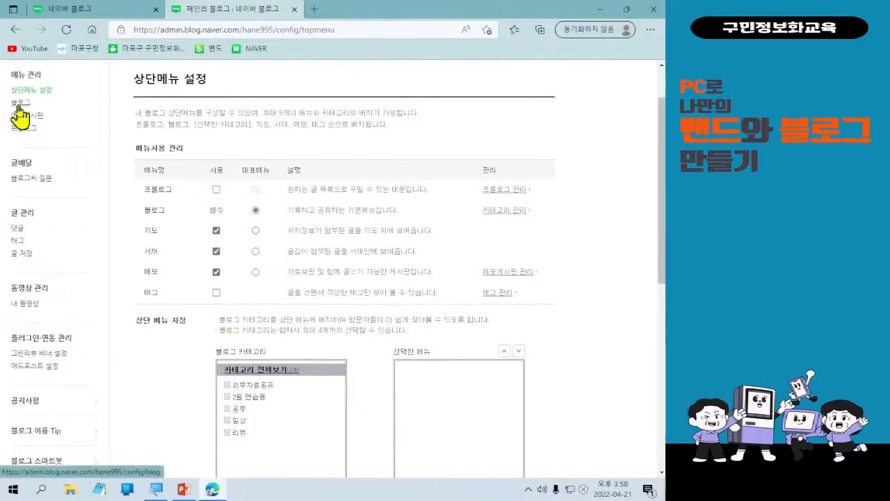
# Go to category management and show the 외부자료공유 category's settings (public, 블로그형 view).
pyautogui.click(18, 105)
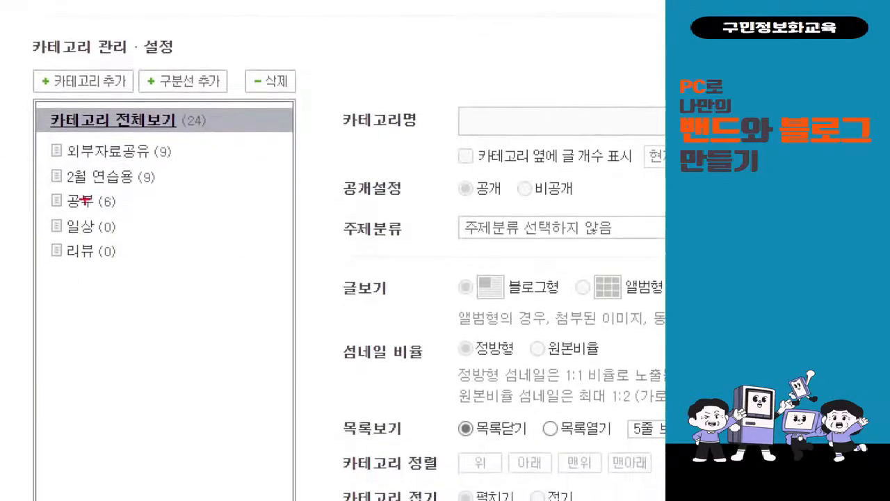
pyautogui.moveTo(20, 99)
pyautogui.mouseDown()
pyautogui.moveTo(212, 212)
pyautogui.moveTo(255, 296)
pyautogui.mouseUp()
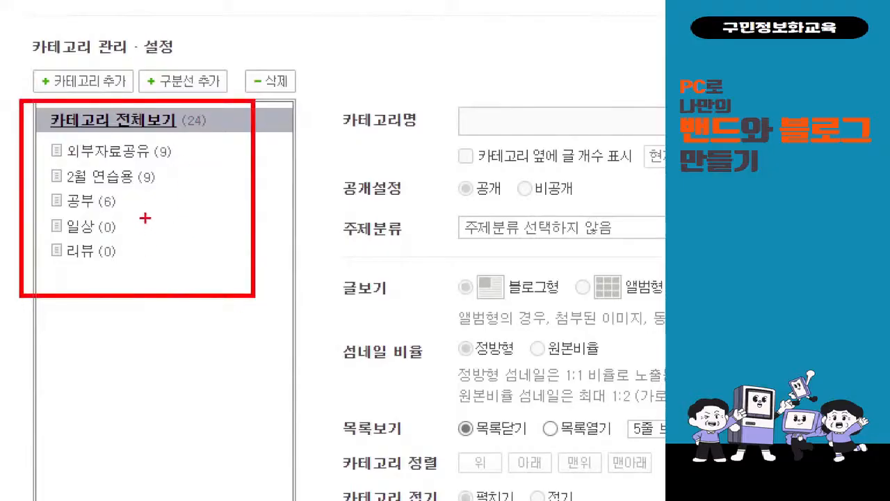
pyautogui.moveTo(147, 167)
pyautogui.mouseDown()
pyautogui.moveTo(179, 158)
pyautogui.moveTo(179, 171)
pyautogui.mouseUp()
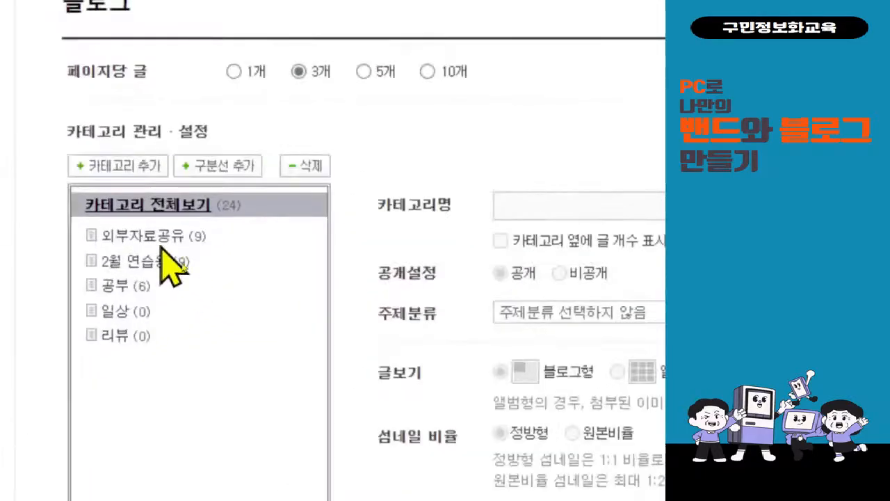
pyautogui.click(161, 243)
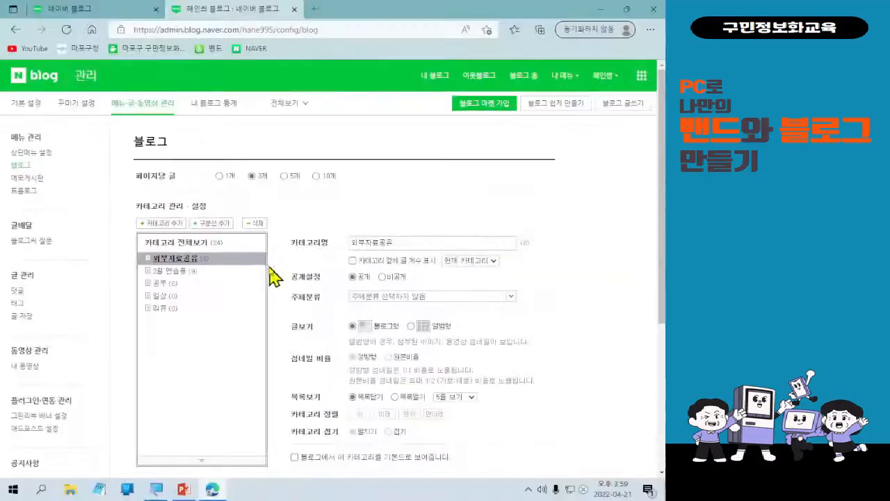
pyautogui.click(397, 278)
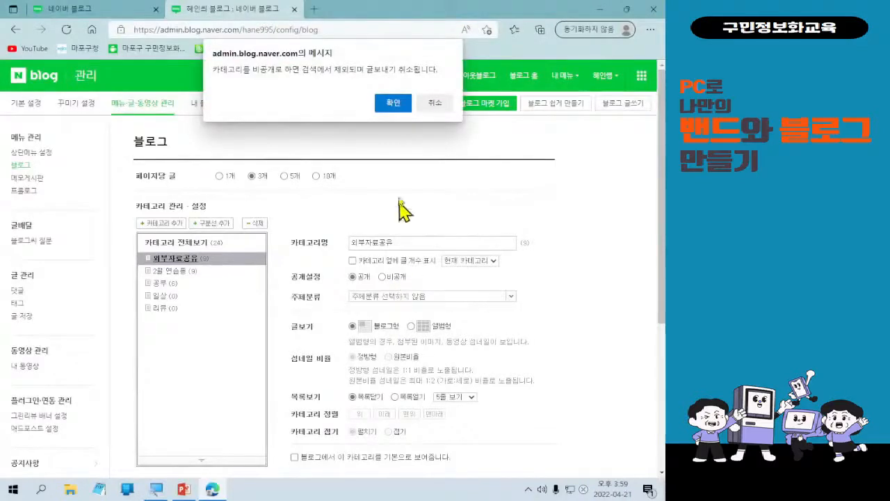
pyautogui.click(393, 103)
pyautogui.scroll(-2, 413, 373)
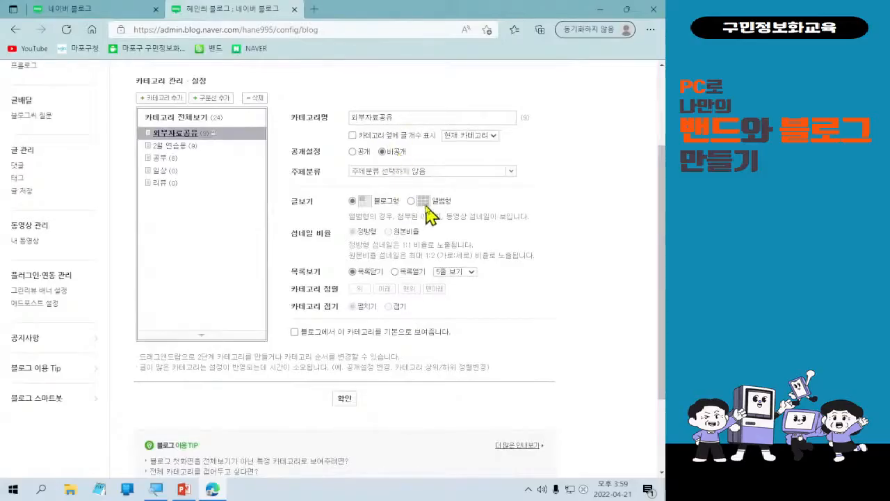
pyautogui.moveTo(374, 139); pyautogui.dragTo(418, 167)
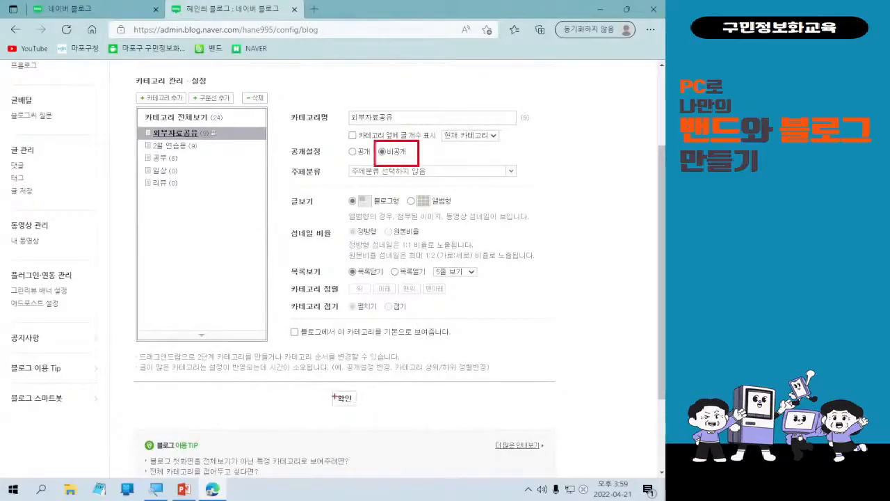
pyautogui.moveTo(328, 389); pyautogui.dragTo(370, 415)
pyautogui.moveTo(362, 385); pyautogui.dragTo(405, 167)
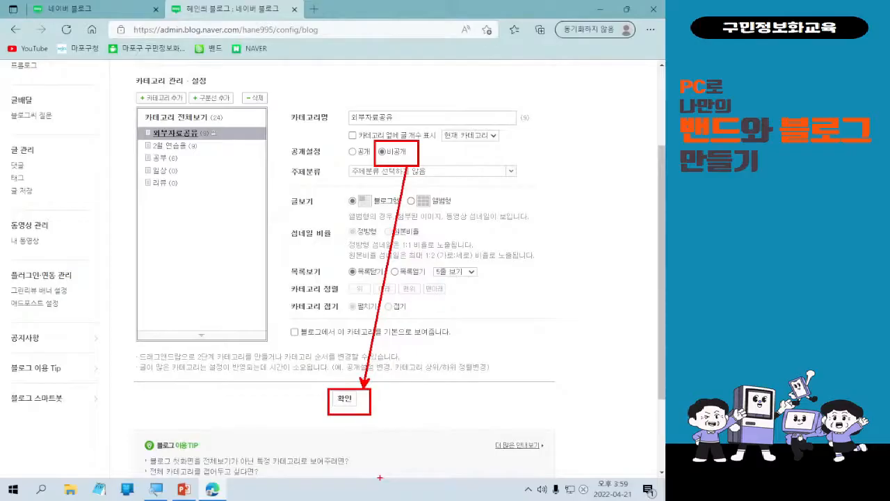
pyautogui.press('Escape')
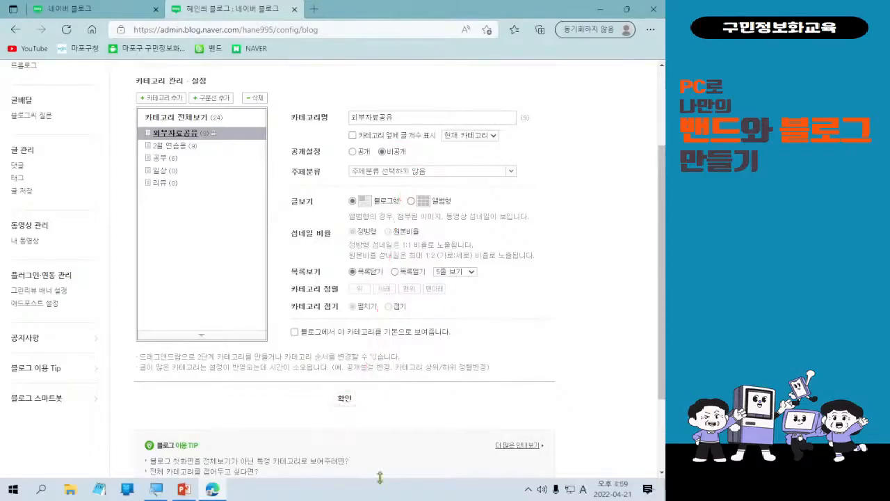
pyautogui.click(353, 151)
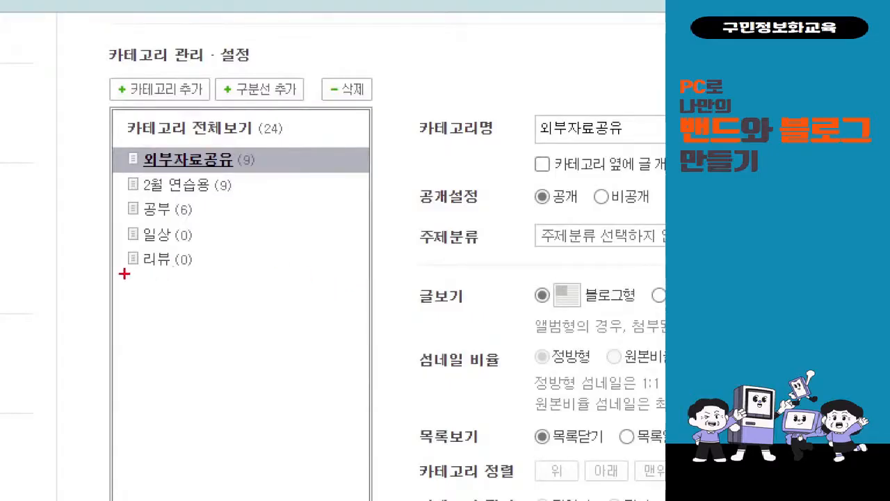
# Return to 카테고리 전체보기, showing all five categories and 24 posts.
pyautogui.moveTo(123, 273); pyautogui.dragTo(362, 271)
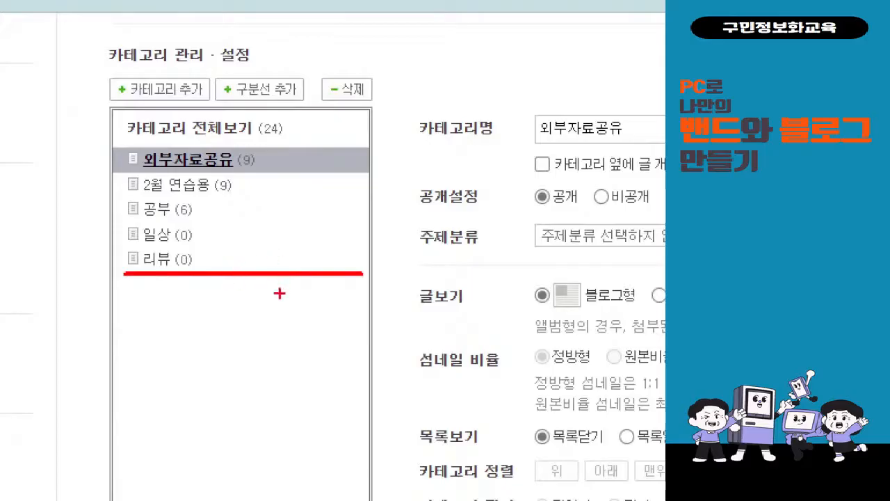
pyautogui.moveTo(121, 306); pyautogui.dragTo(206, 297)
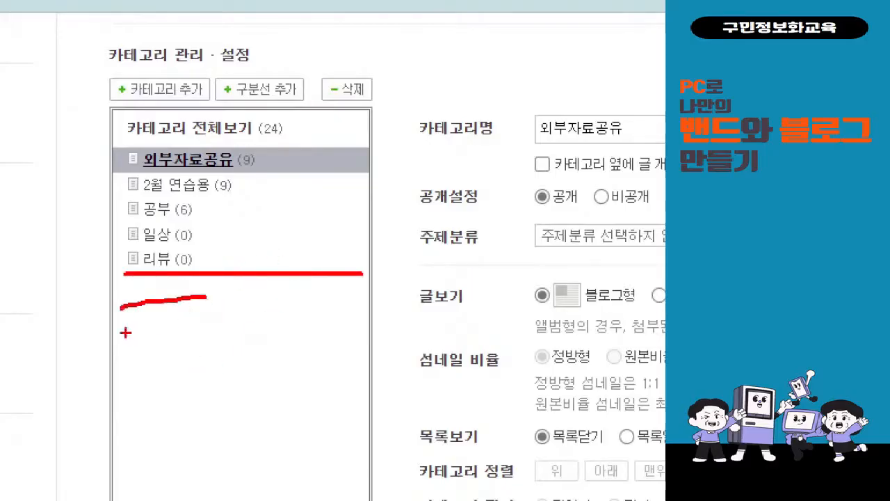
pyautogui.moveTo(125, 333); pyautogui.dragTo(212, 319)
pyautogui.moveTo(159, 370); pyautogui.dragTo(233, 348)
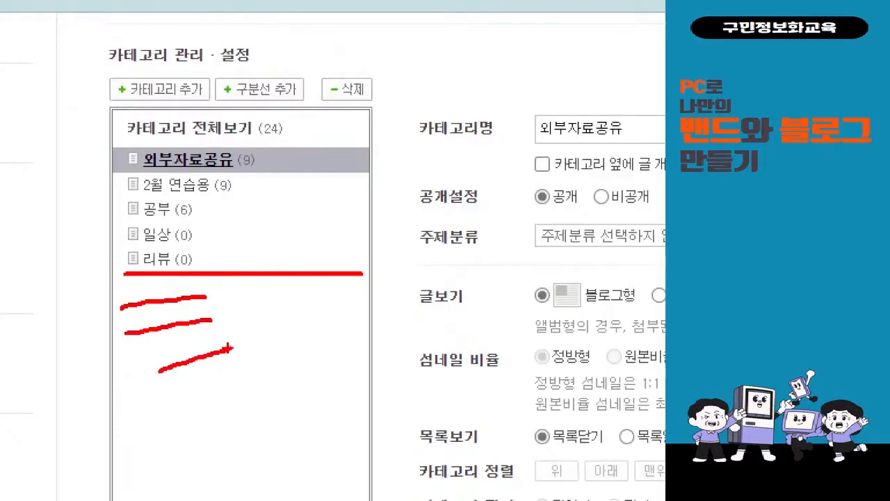
pyautogui.press('Escape')
pyautogui.click(188, 116)
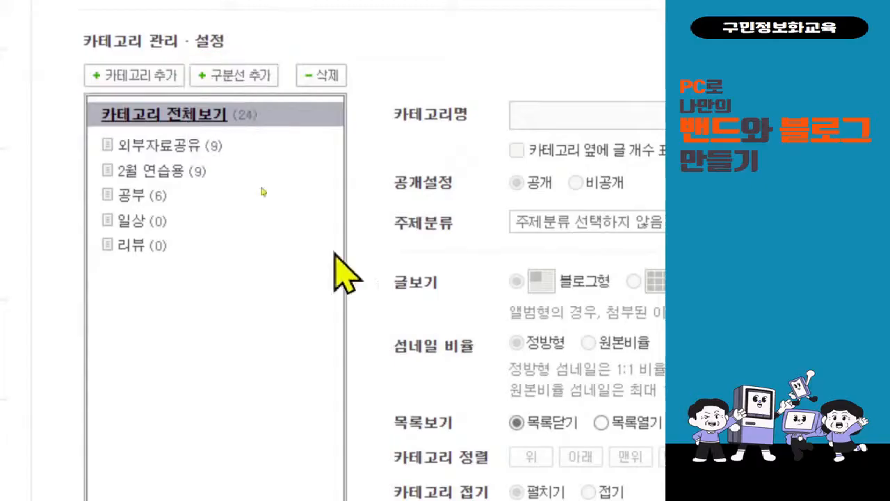
# Add a dotted divider below 리뷰, then bring up the 일상 category's details.
pyautogui.click(258, 85)
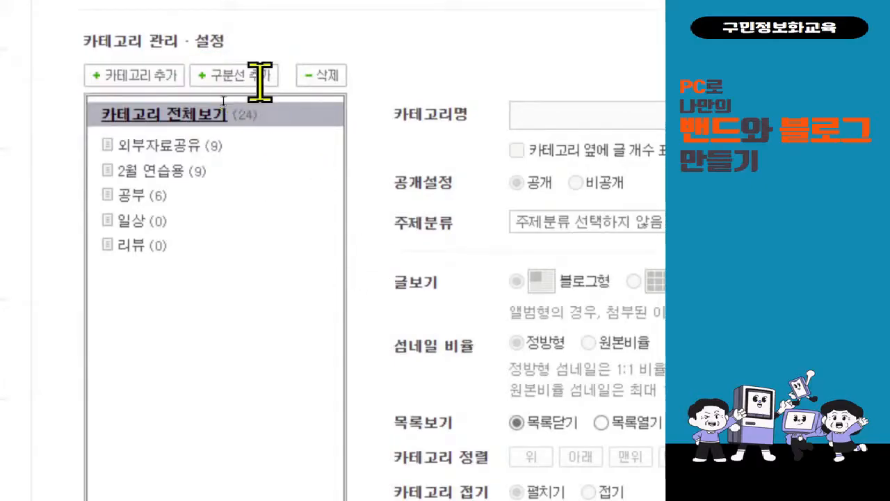
pyautogui.scroll(1, 258, 83)
pyautogui.scroll(-1, 205, 440)
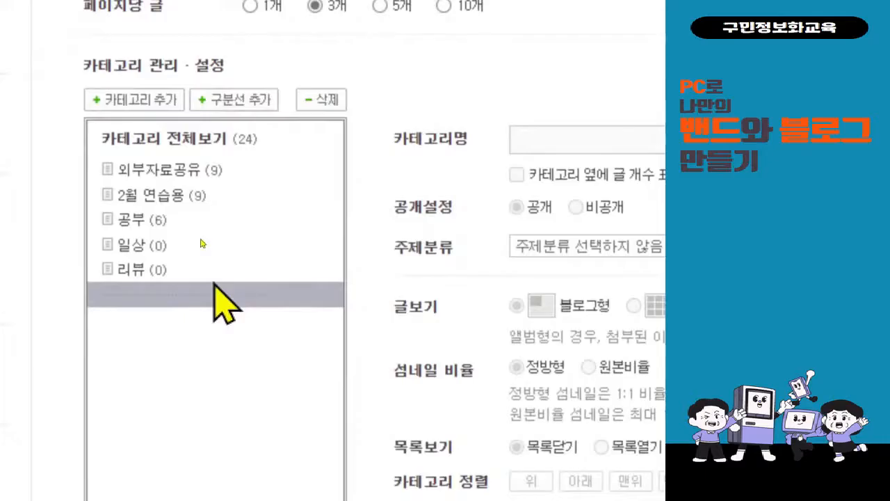
pyautogui.click(209, 138)
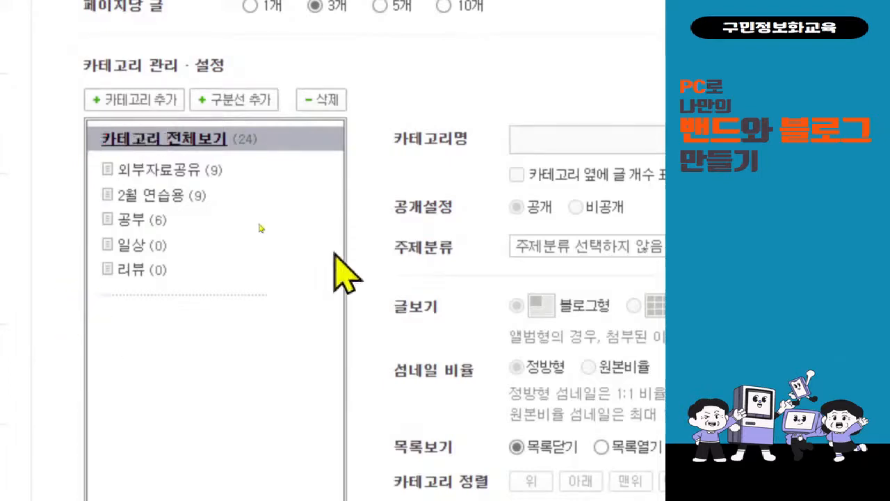
pyautogui.click(145, 249)
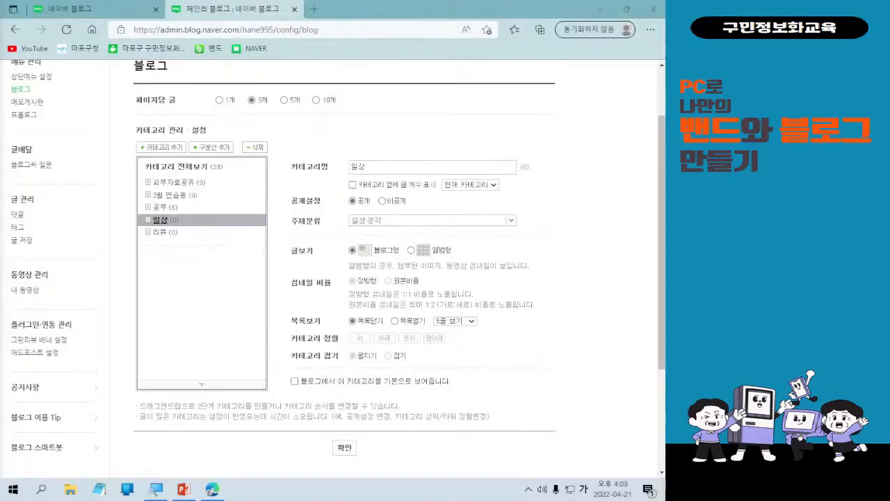
pyautogui.click(157, 147)
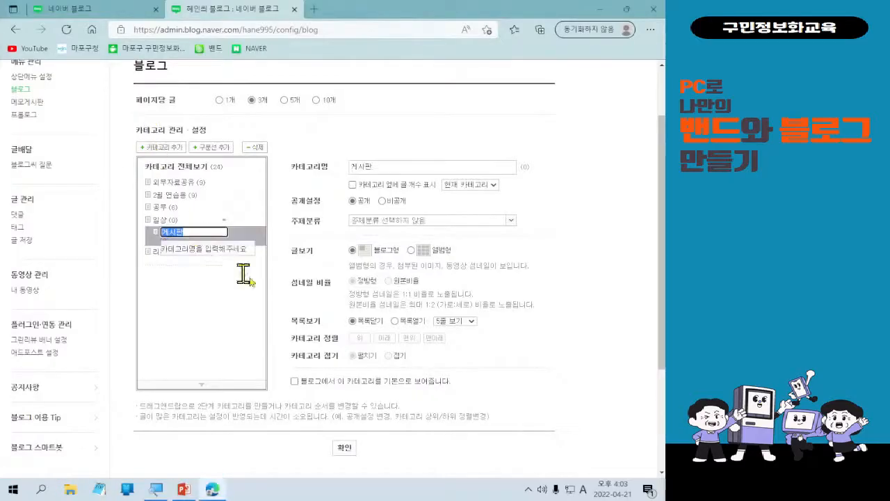
pyautogui.click(237, 326)
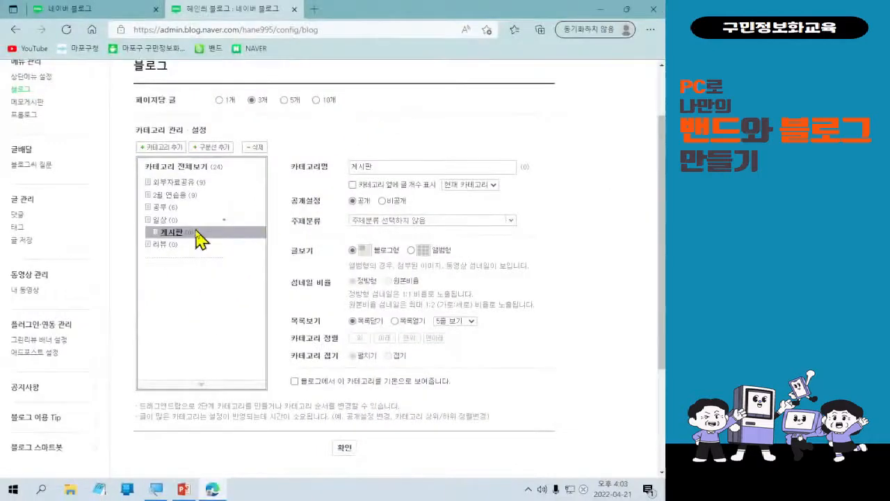
pyautogui.click(254, 148)
pyautogui.click(313, 248)
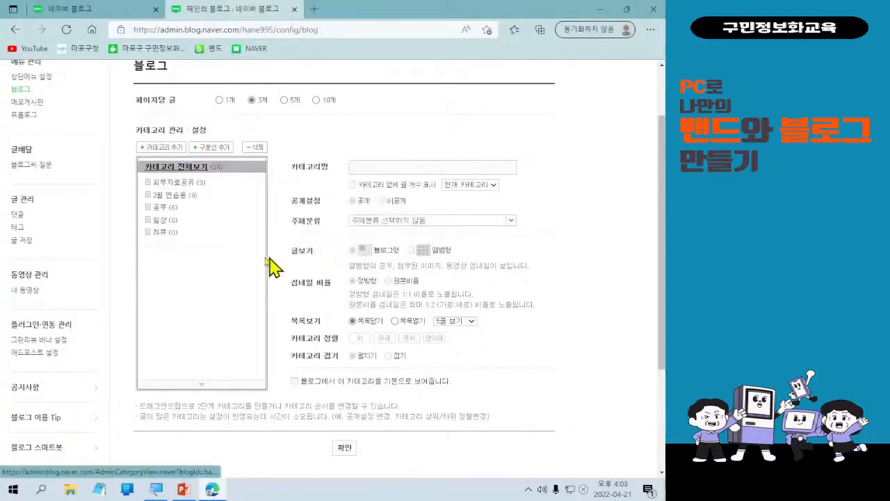
pyautogui.click(175, 220)
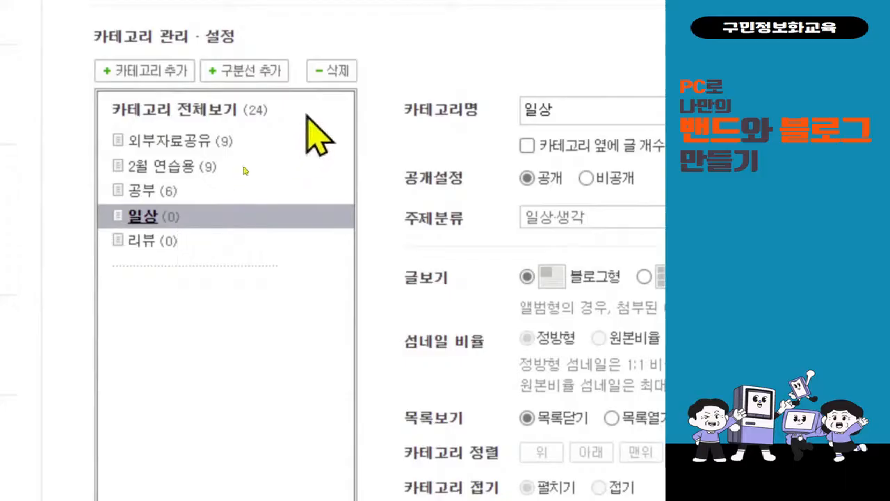
# Delete the 일상 and 리뷰 categories, confirming each deletion.
pyautogui.click(324, 77)
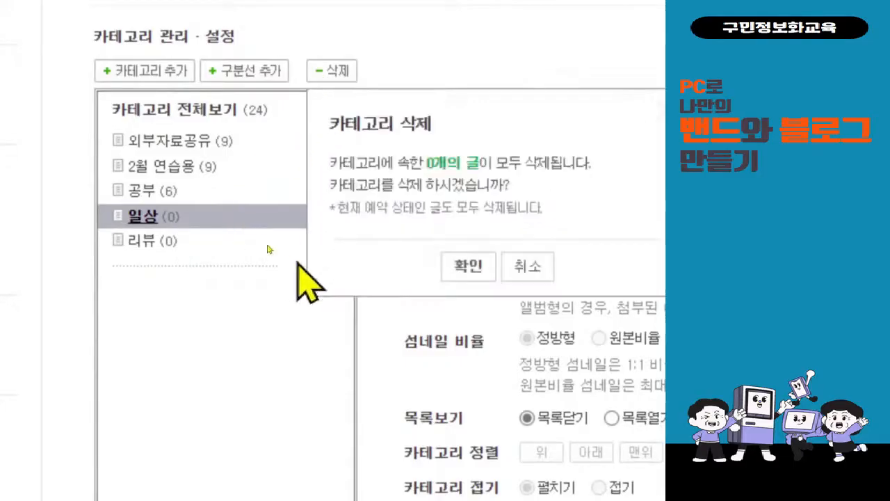
pyautogui.click(456, 260)
pyautogui.click(139, 216)
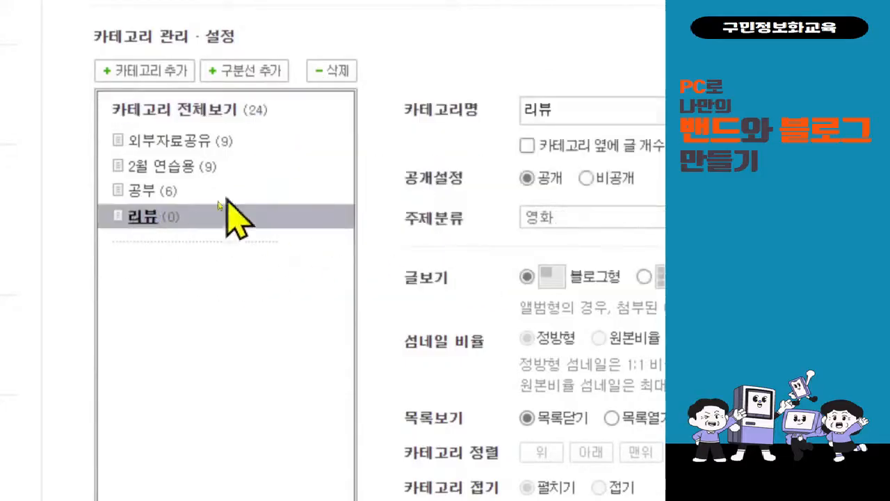
pyautogui.click(328, 71)
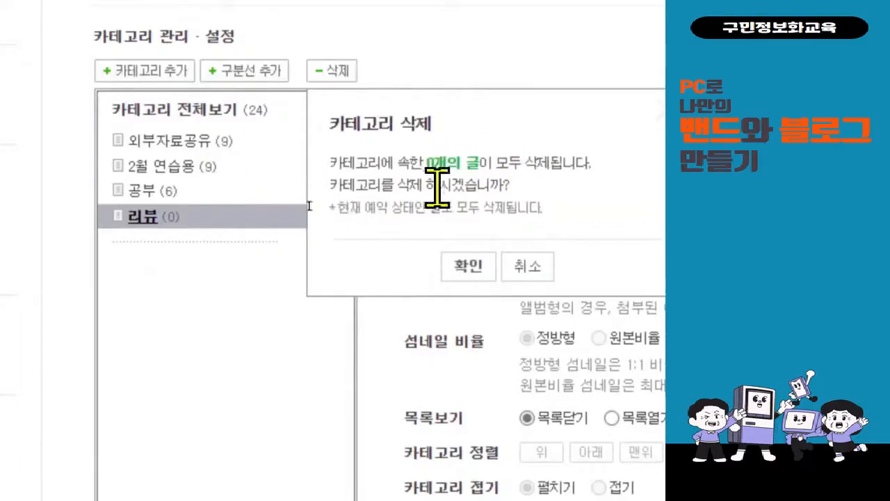
pyautogui.click(462, 277)
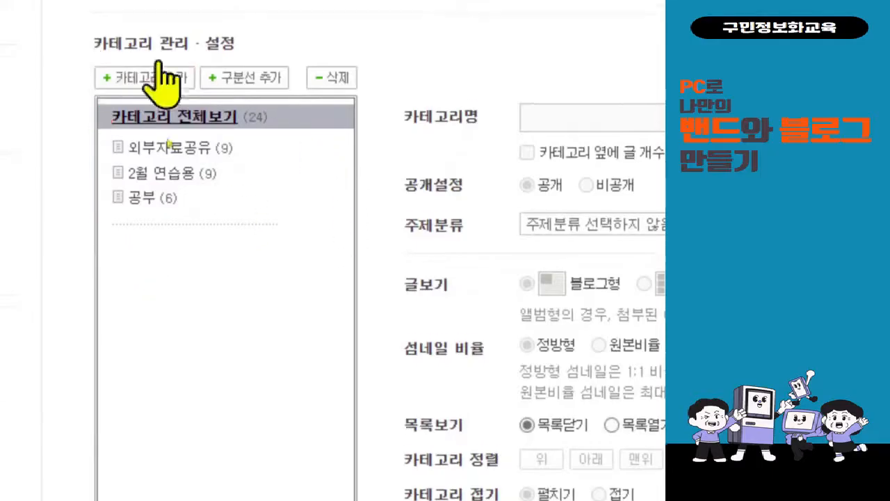
# Add a category below the divider and name it 4월 연습, replacing 게시판.
pyautogui.click(138, 89)
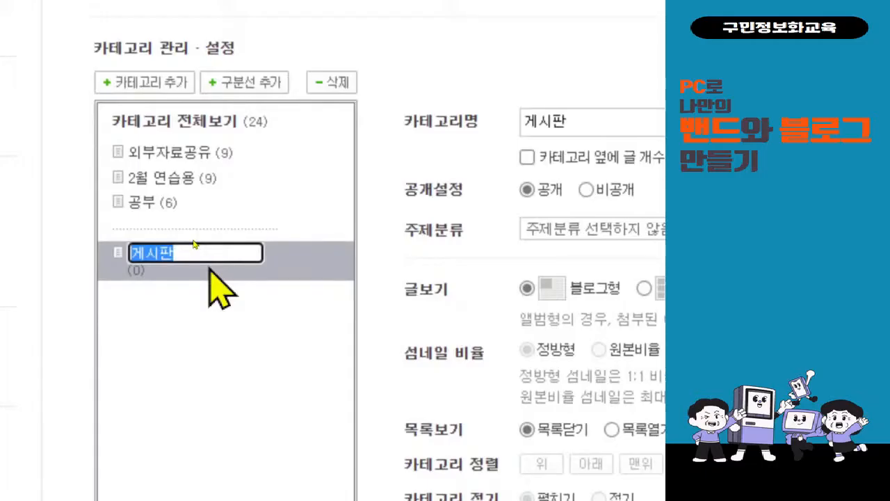
pyautogui.write('4ㄷnjf')
pyautogui.press('BackSpace')
pyautogui.press('BackSpace')
pyautogui.press('BackSpace')
pyautogui.press('BackSpace')
pyautogui.press('BackSpace')
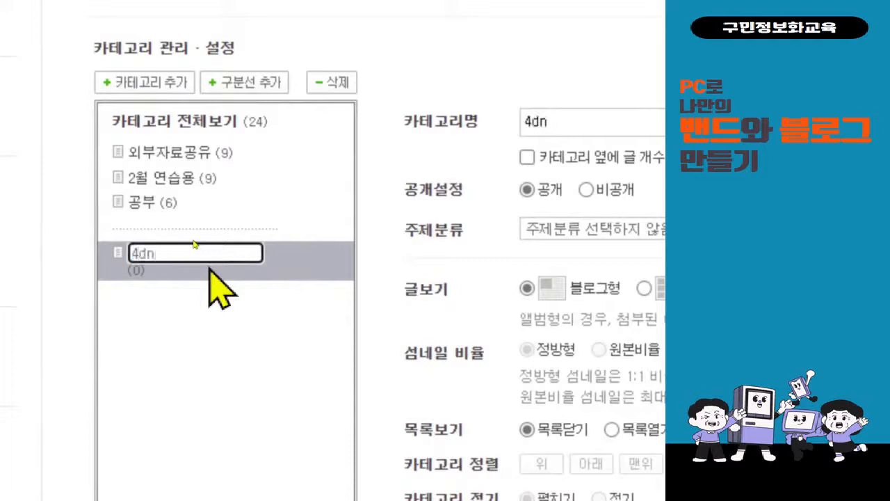
pyautogui.write('ㅇ월 연습')
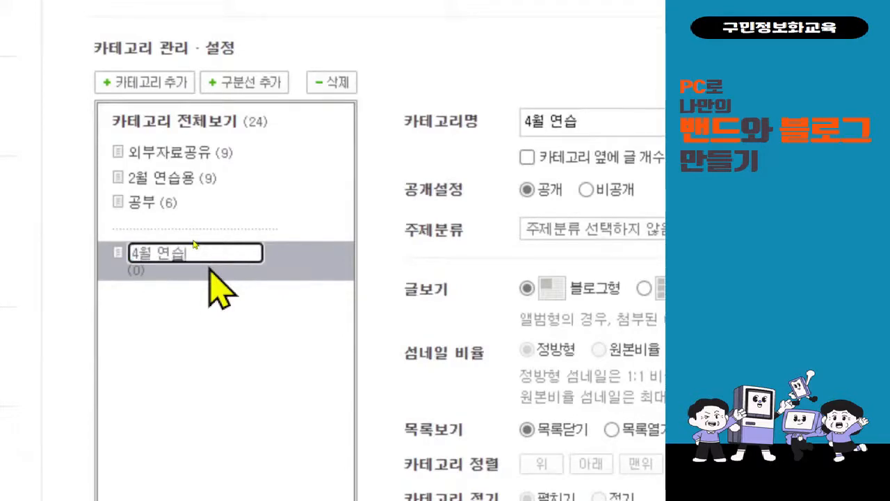
pyautogui.press('Return')
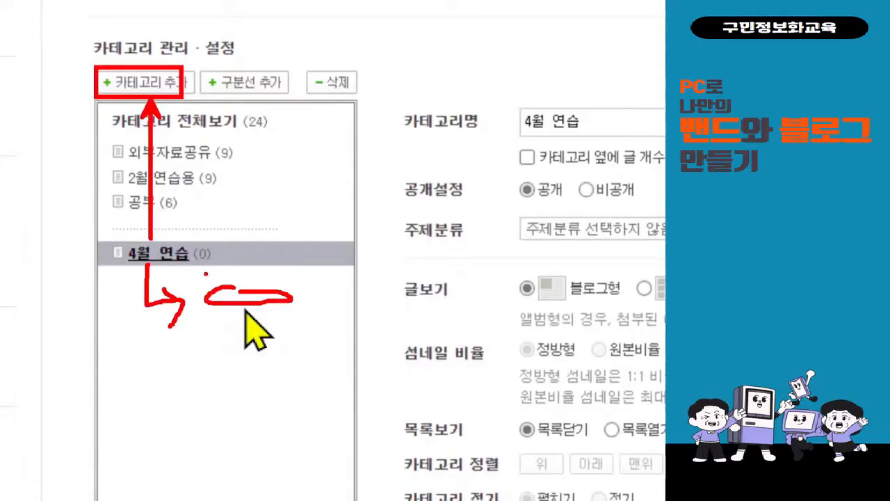
# Add the subcategory 글쓰기 연습 under 4월 연습, then reselect 4월 연습.
pyautogui.click(150, 82)
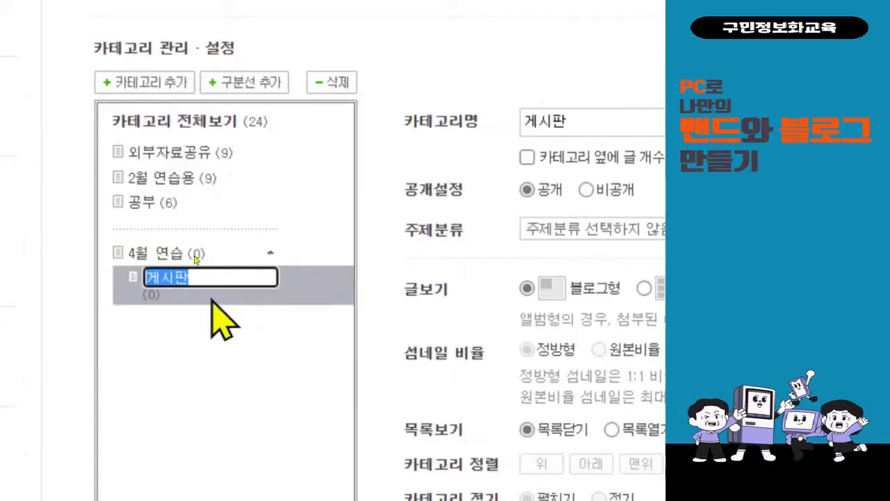
pyautogui.write('글쓰기 연습')
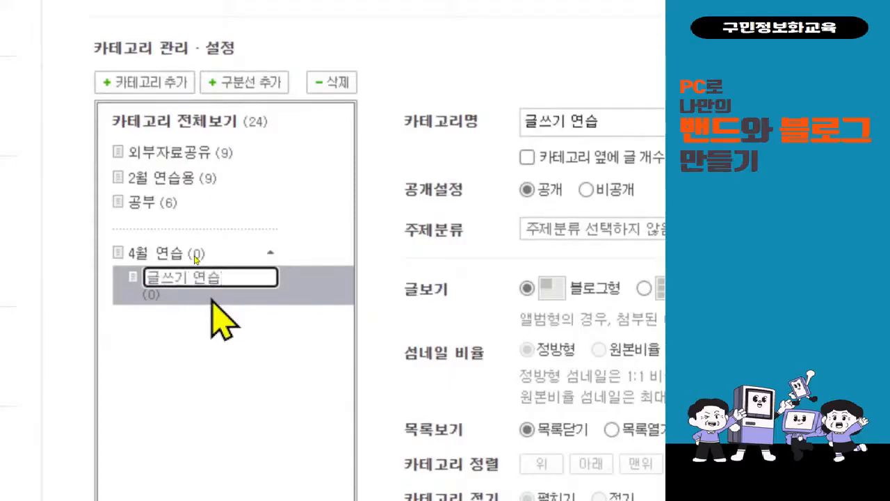
pyautogui.press('Return')
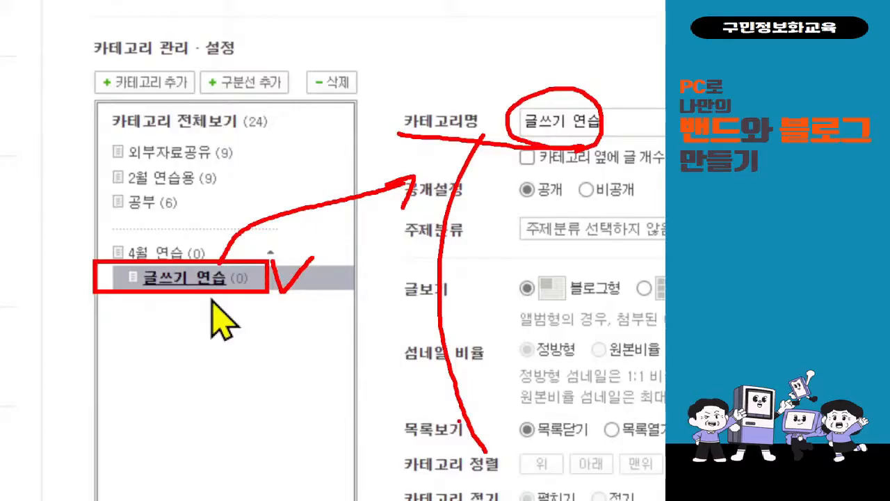
pyautogui.click(132, 251)
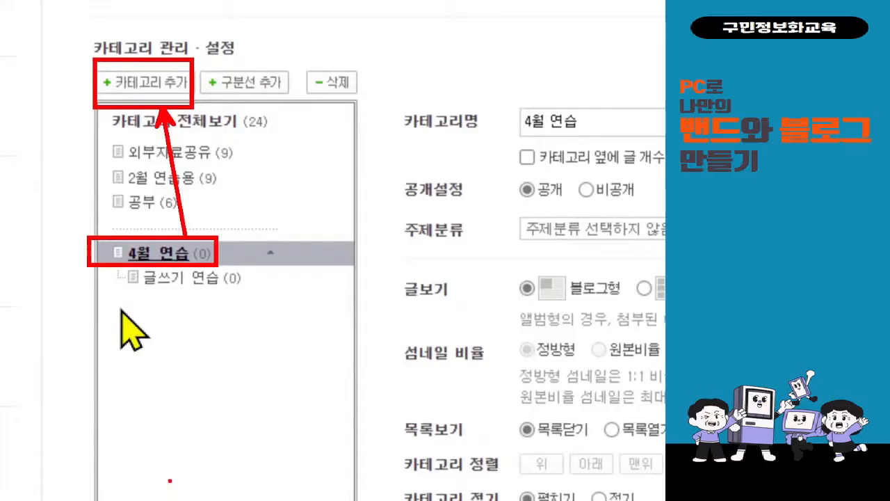
# Add a subcategory named 사진 연습 under 4월 연습, below 글쓰기 연습.
pyautogui.click(182, 111)
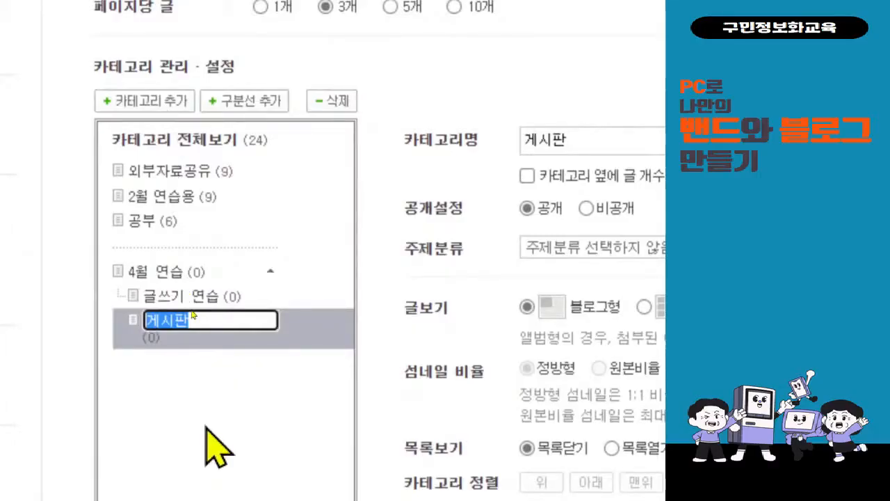
pyautogui.write('사진연습')
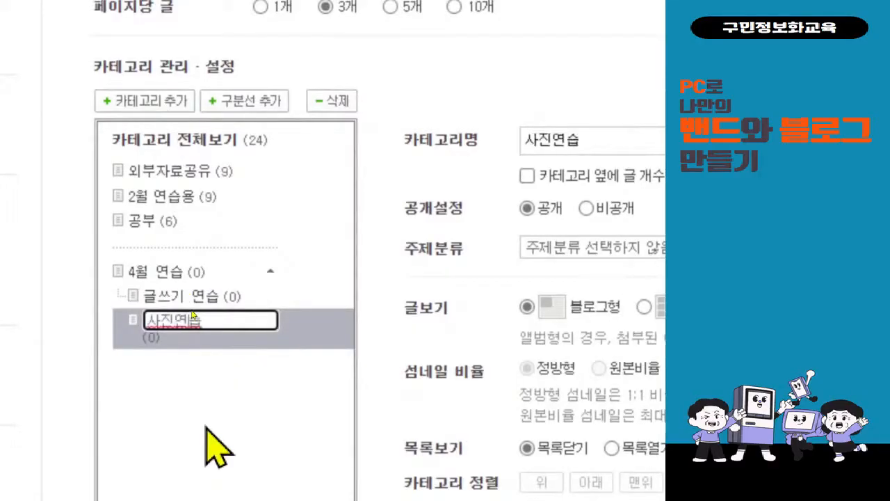
pyautogui.press('Left')
pyautogui.press('Left')
pyautogui.press('Return')
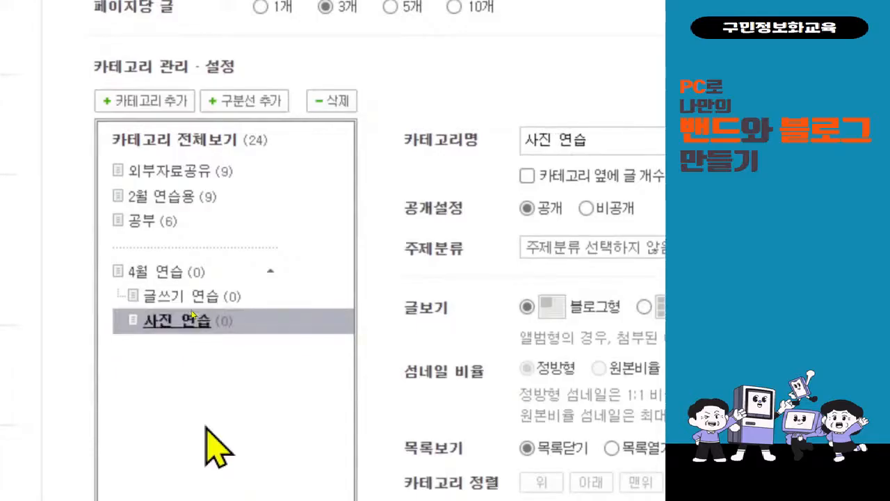
pyautogui.scroll(-1, 206, 428)
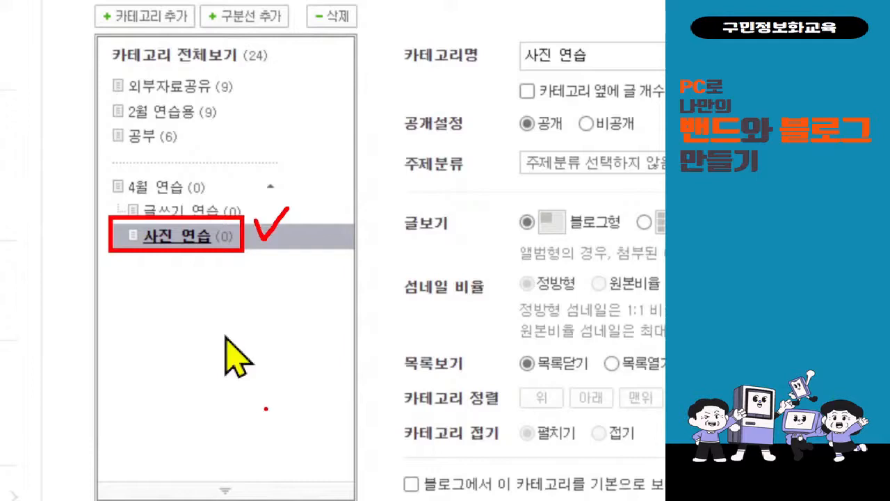
# With 4월 연습 selected, add a third subcategory named 외부 공유 연습.
pyautogui.click(182, 189)
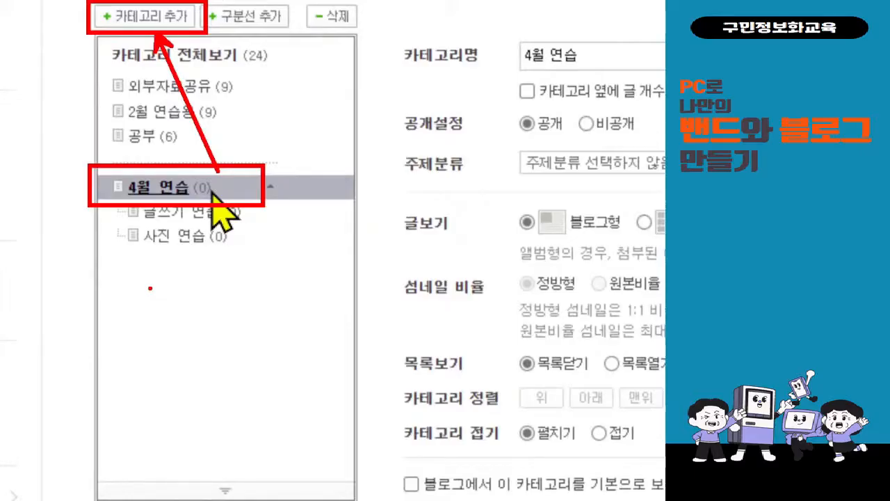
pyautogui.click(171, 16)
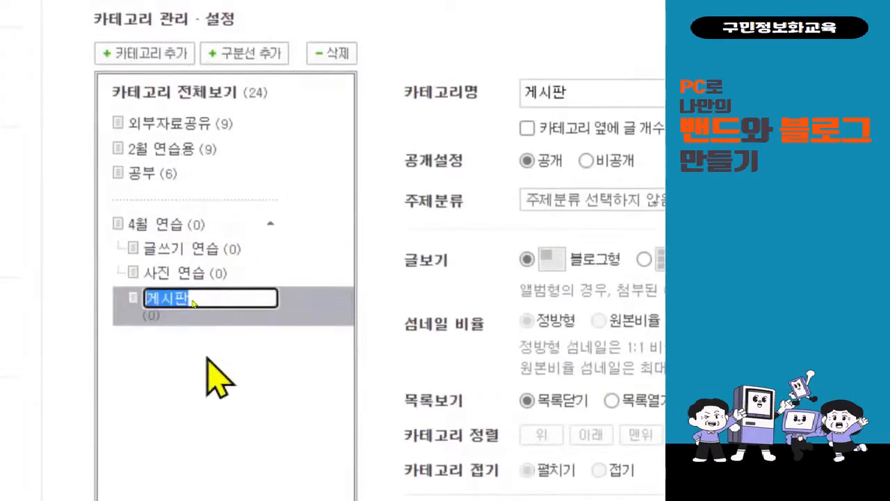
pyautogui.write('외부')
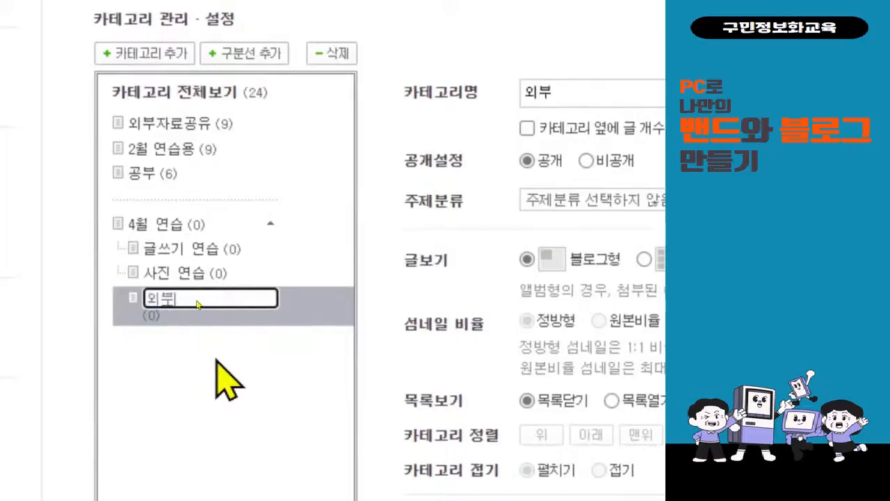
pyautogui.write(' 공유')
pyautogui.press('BackSpace')
pyautogui.press('BackSpace')
pyautogui.write('공유')
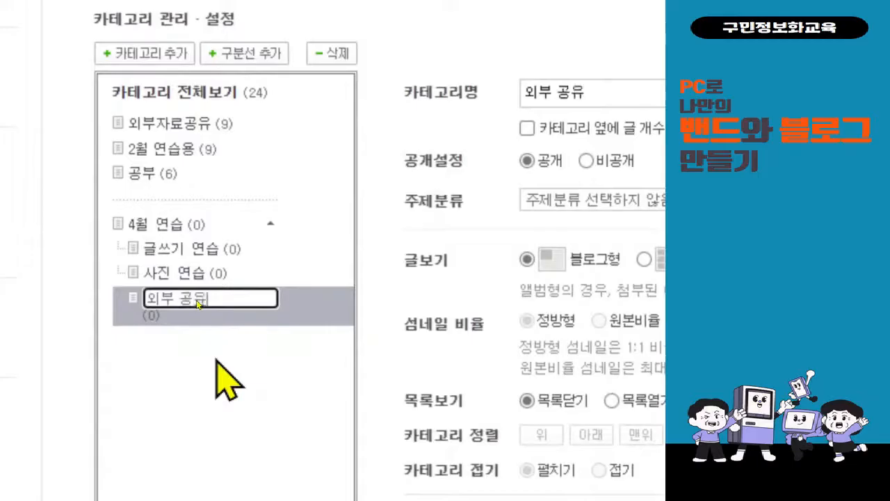
pyautogui.write(' 연습')
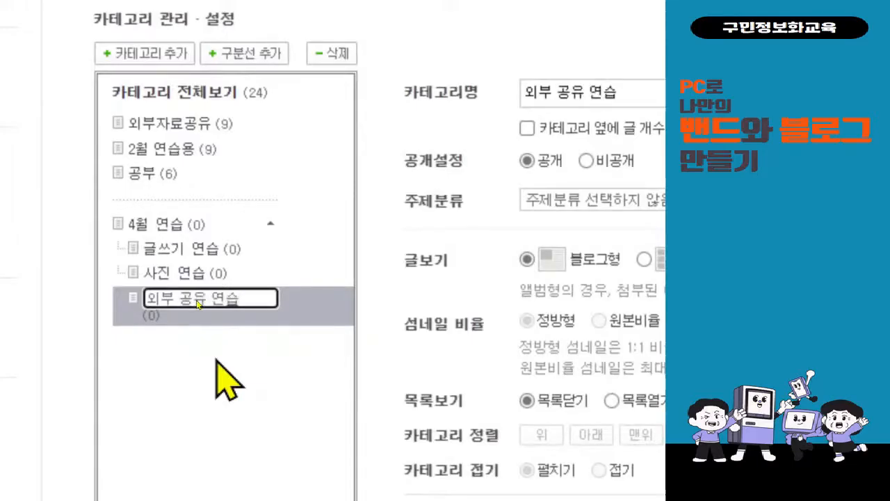
pyautogui.press('Return')
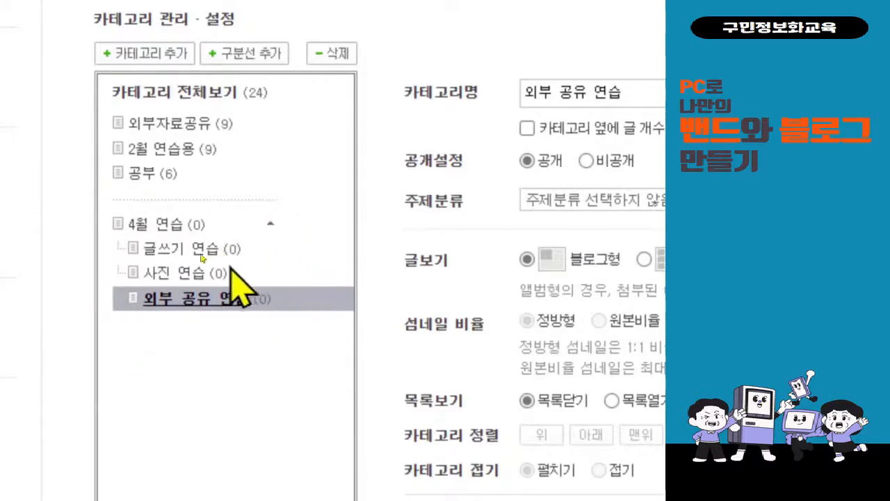
# Switch the 사진 연습 category's 글보기 to 앨범형 with square thumbnails.
pyautogui.click(201, 277)
pyautogui.scroll(-1, 255, 422)
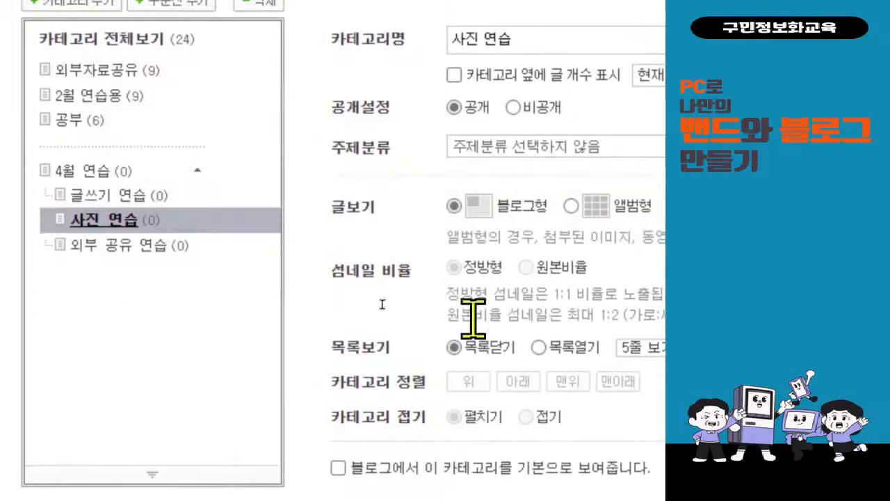
pyautogui.click(560, 207)
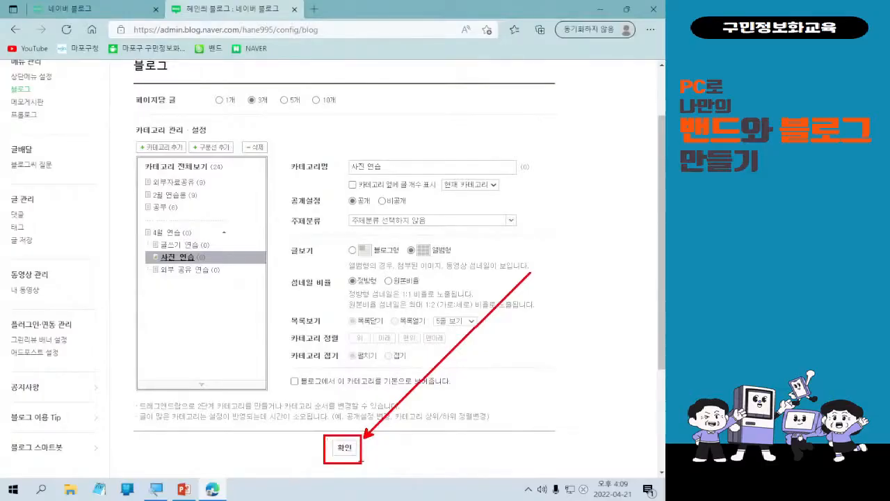
# Save the category settings and dismiss the 성공적으로 반영되었습니다 notice.
pyautogui.click(344, 452)
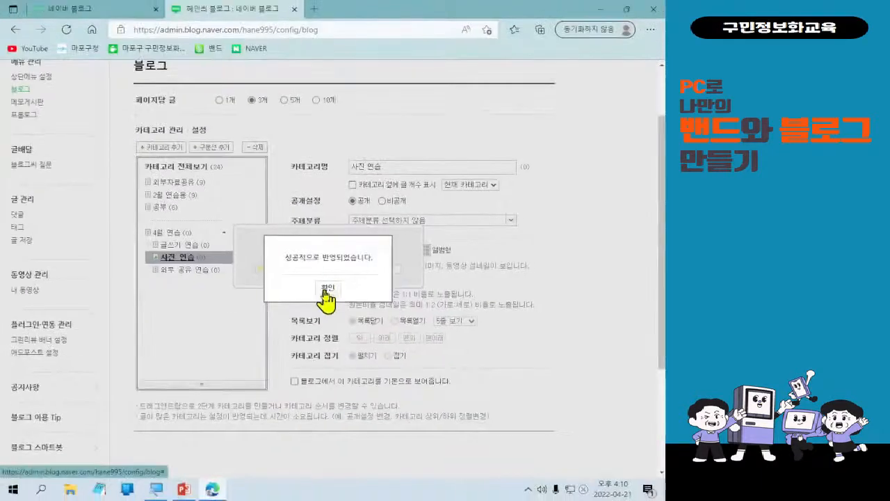
pyautogui.click(326, 292)
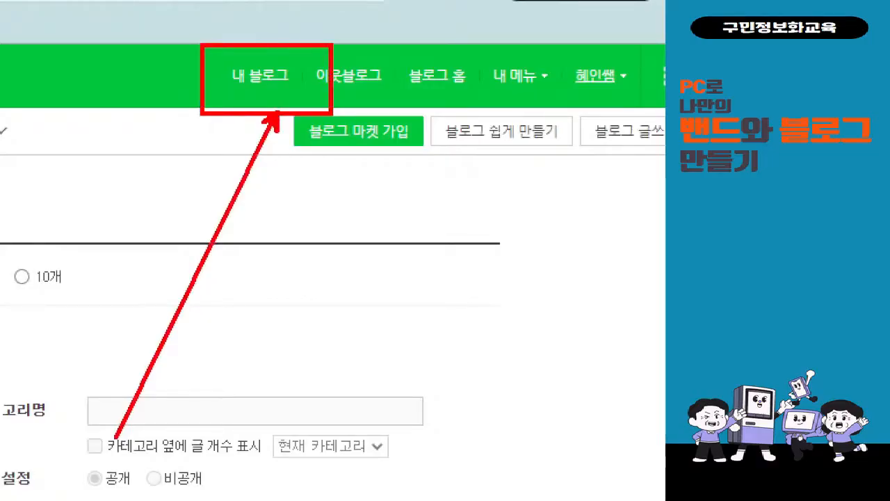
# Return to the blog's home page via 내 블로그 and review the updated 4월 연습 categories.
pyautogui.click(260, 75)
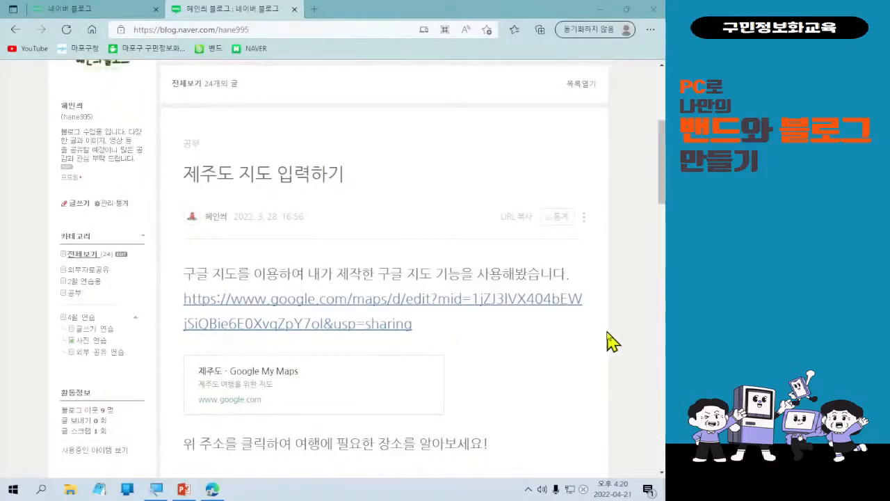
pyautogui.scroll(2, 320, 384)
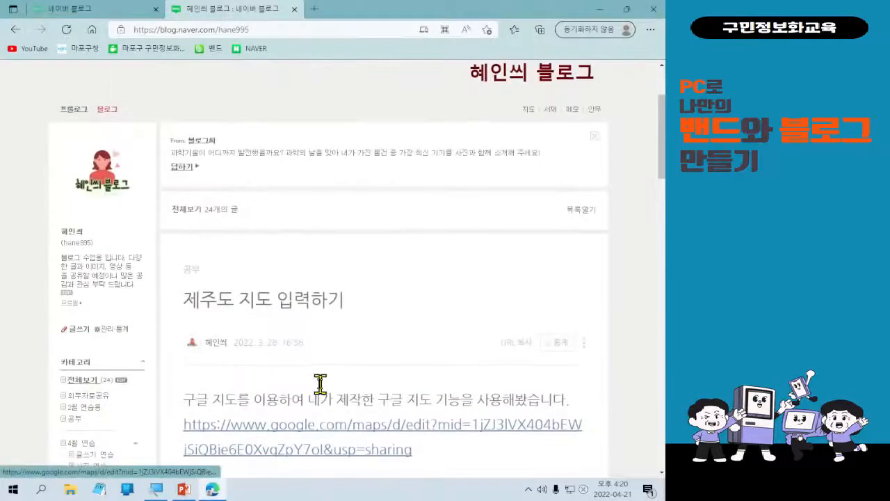
pyautogui.scroll(-2, 292, 407)
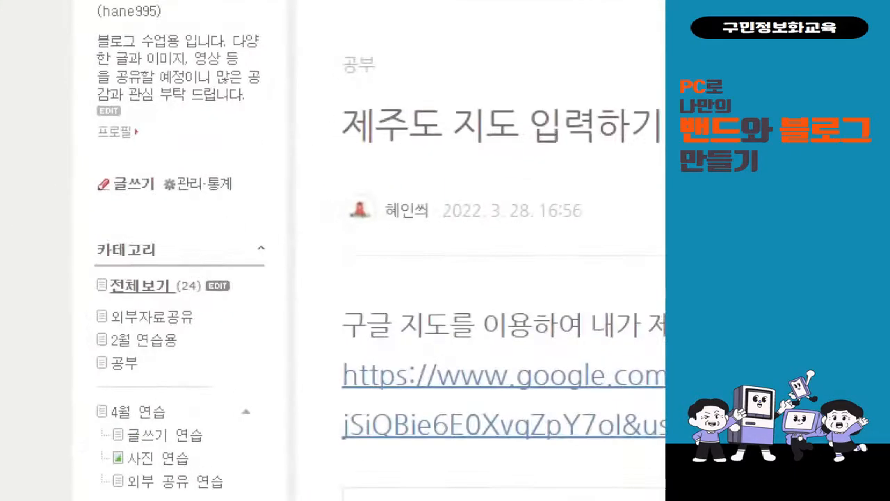
pyautogui.click(82, 182)
pyautogui.moveTo(80, 208); pyautogui.dragTo(171, 248)
pyautogui.moveTo(143, 183)
pyautogui.mouseDown()
pyautogui.moveTo(156, 202)
pyautogui.moveTo(170, 168)
pyautogui.mouseUp()
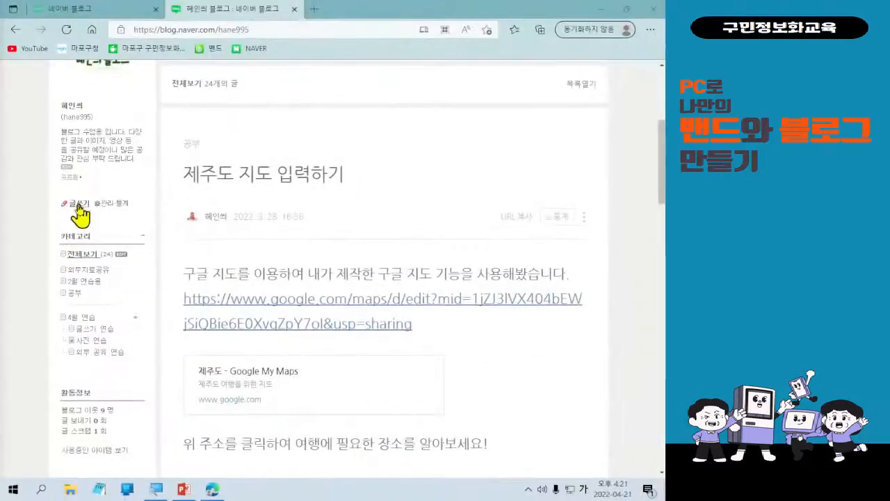
# Start a new blank post with 글쓰기 and page through all the What's New help slides.
pyautogui.click(79, 204)
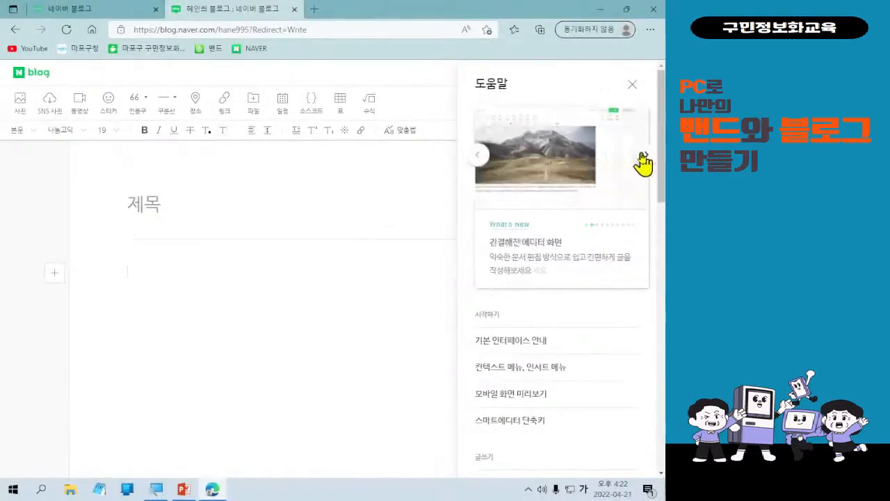
pyautogui.click(642, 158)
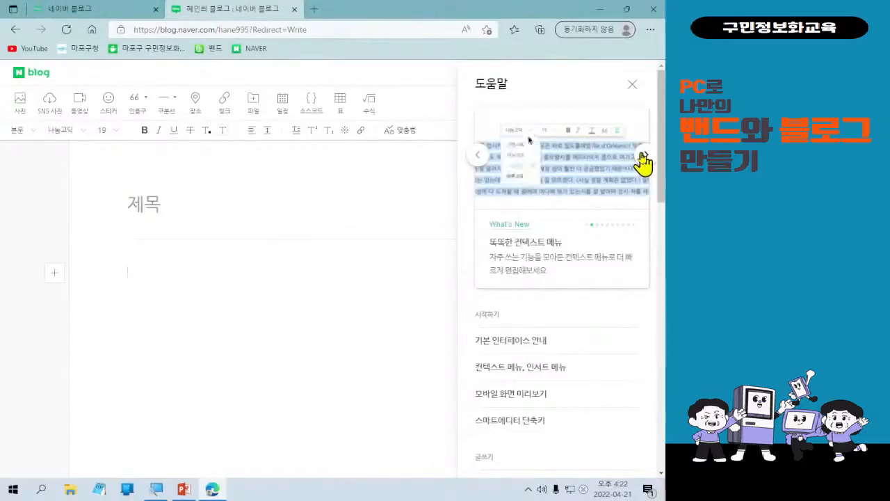
pyautogui.click(643, 159)
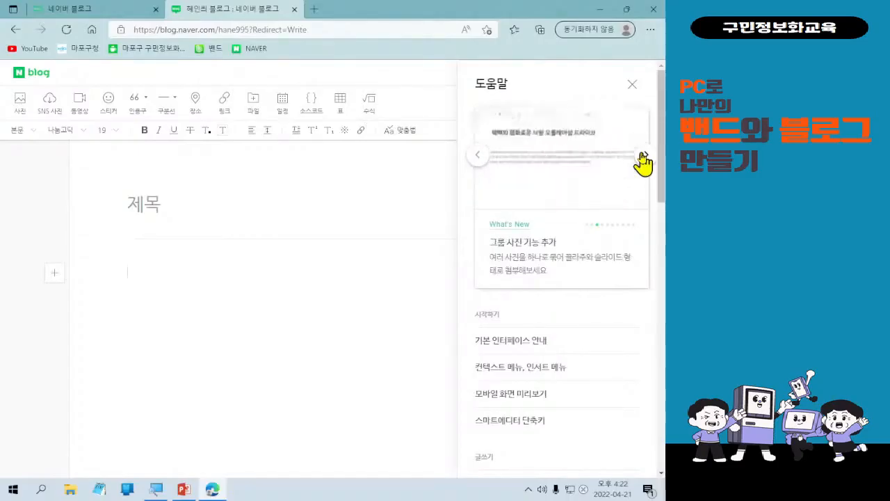
pyautogui.click(642, 158)
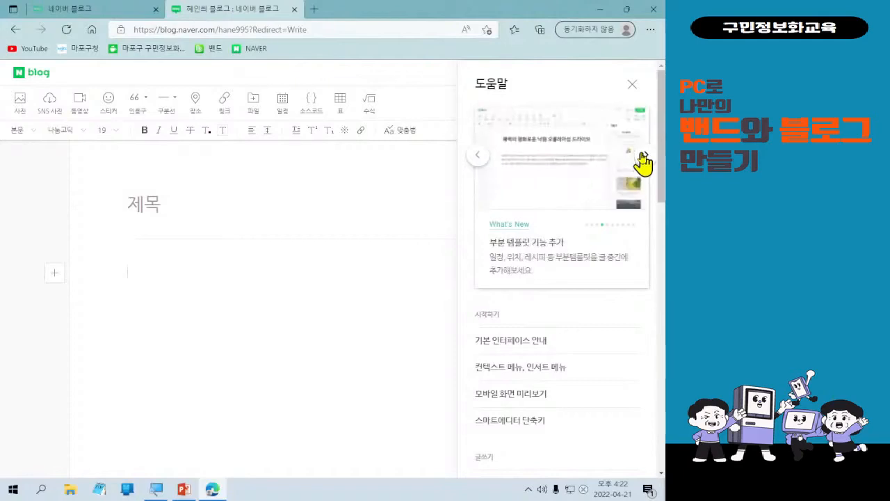
pyautogui.click(642, 158)
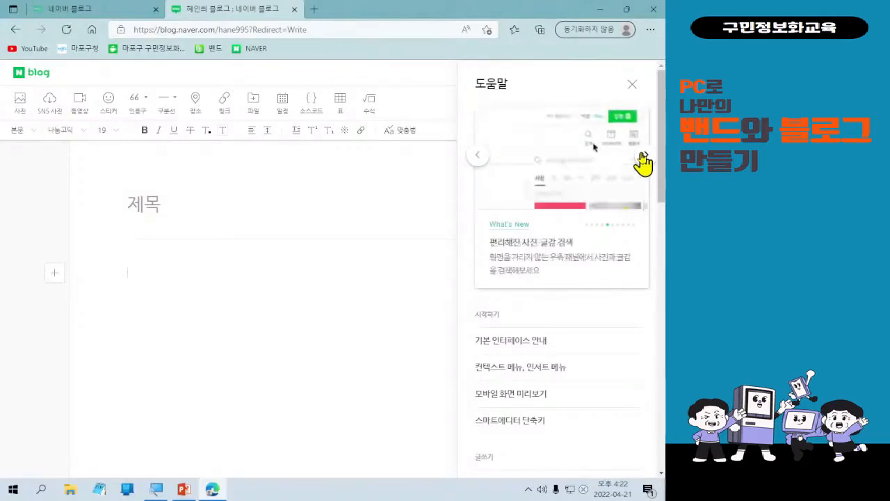
pyautogui.click(643, 159)
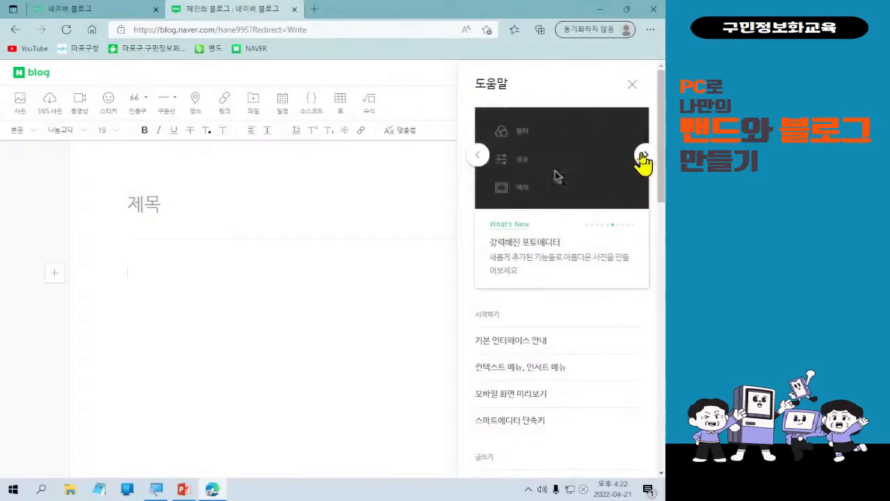
pyautogui.click(642, 158)
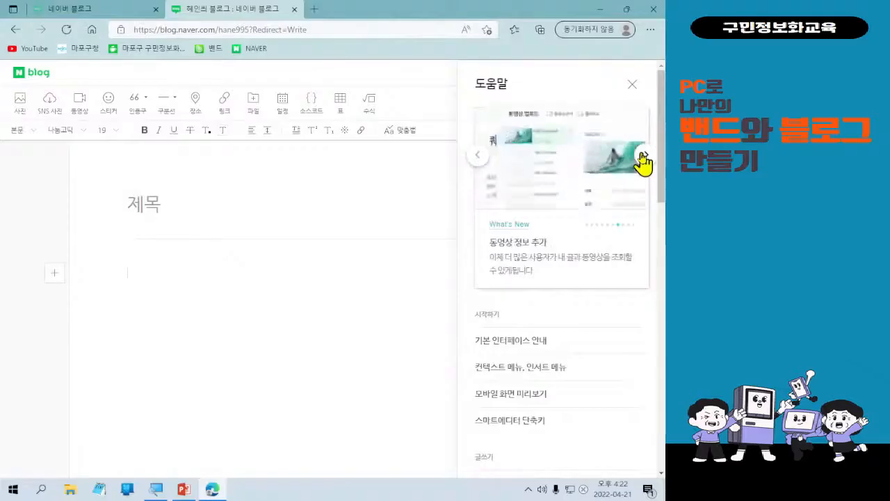
pyautogui.click(642, 158)
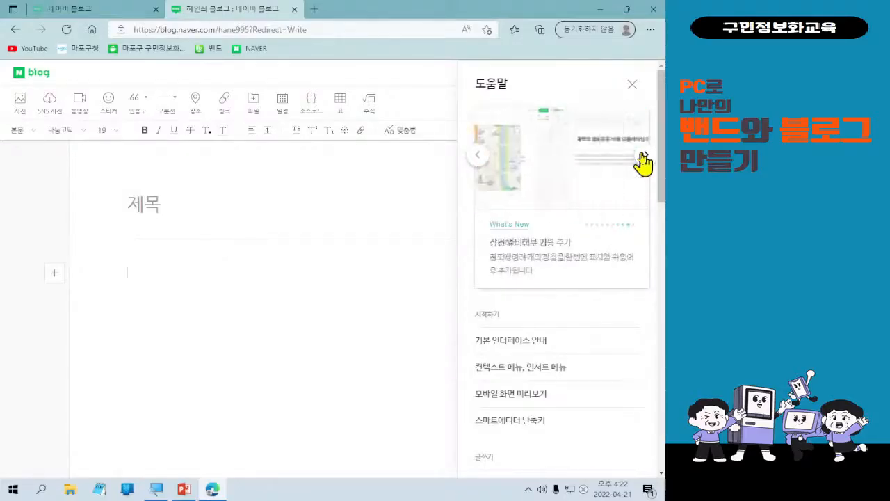
pyautogui.click(643, 159)
pyautogui.click(642, 160)
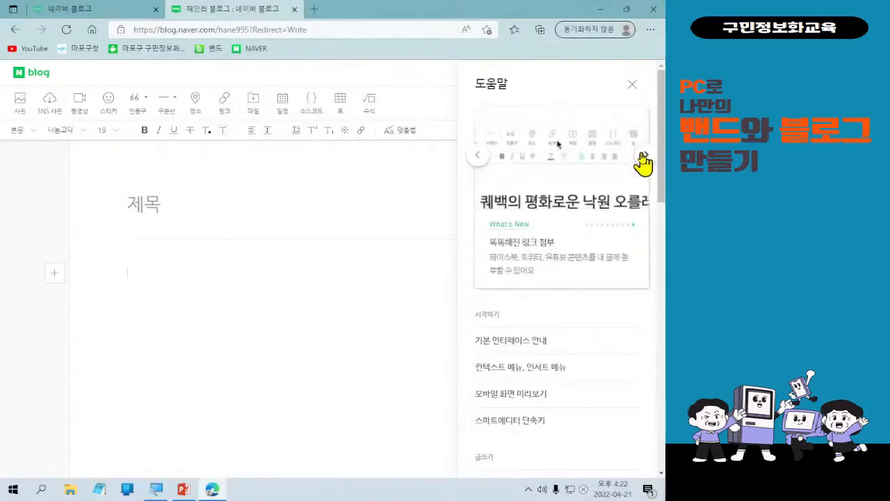
# Close the 도움말 help panel to reveal the empty editor.
pyautogui.hotkey('ctrl', '1')
pyautogui.click(611, 81)
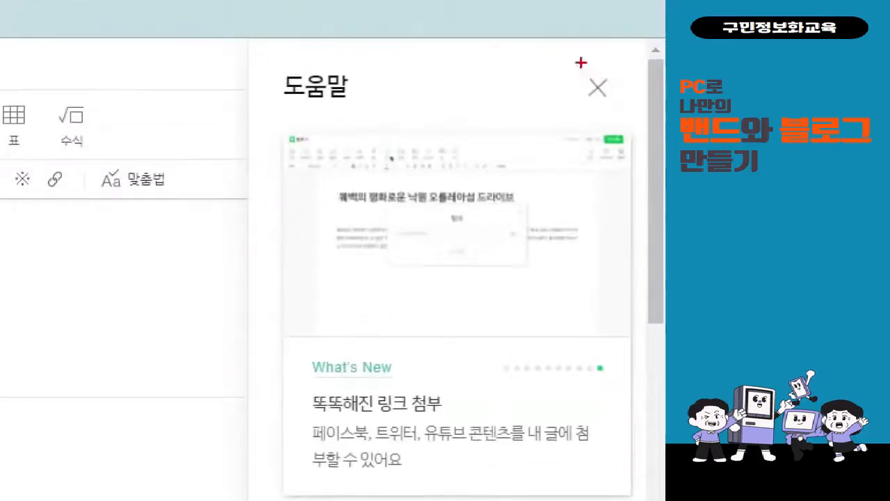
pyautogui.moveTo(580, 61); pyautogui.dragTo(626, 103)
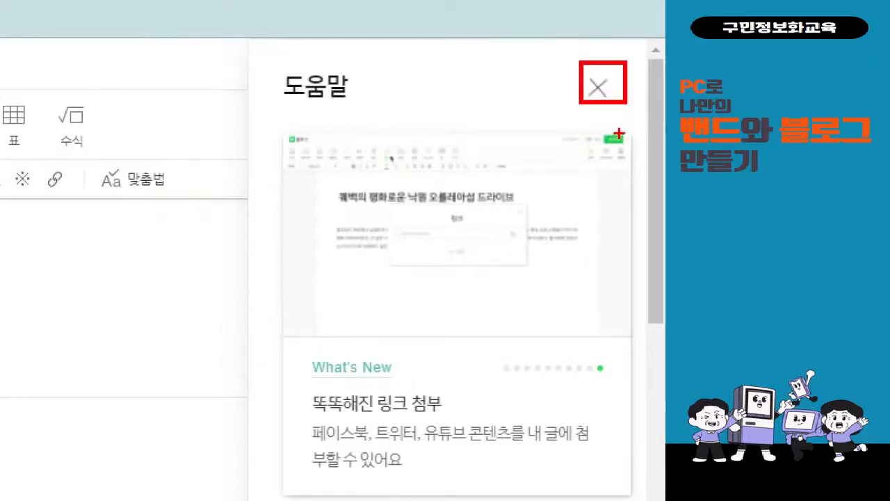
pyautogui.click(632, 84)
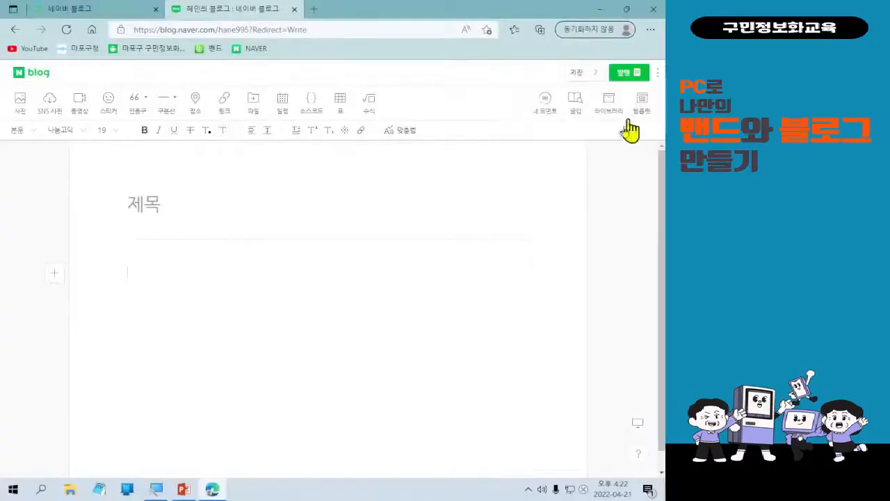
# Title the post 스포츠 명언 모음 and put the cursor in the empty body.
pyautogui.click(177, 196)
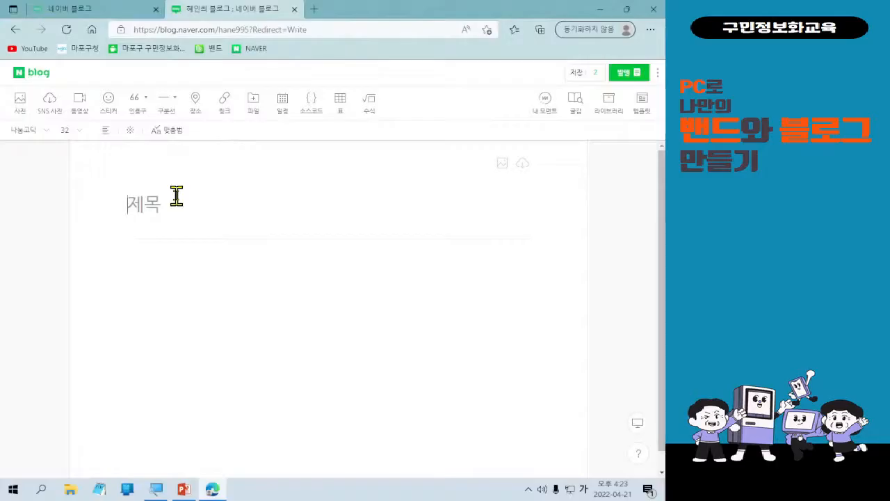
pyautogui.write('스포츠 명언 모으')
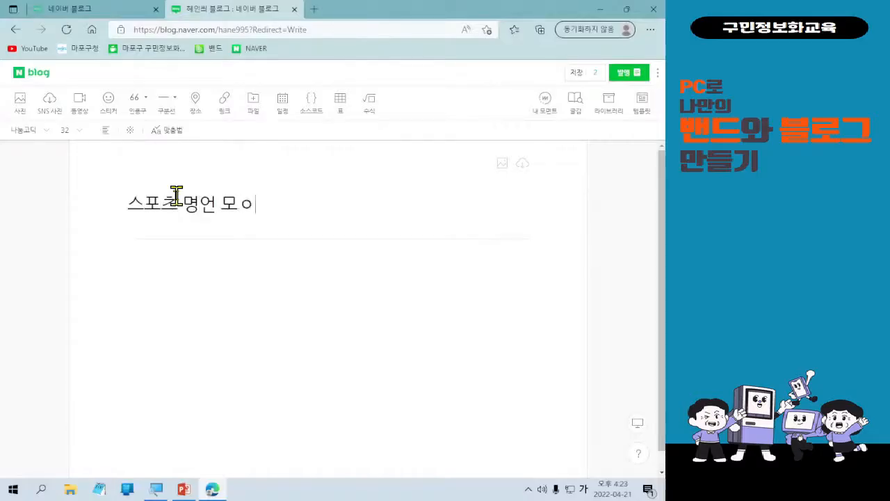
pyautogui.write('ㅁ')
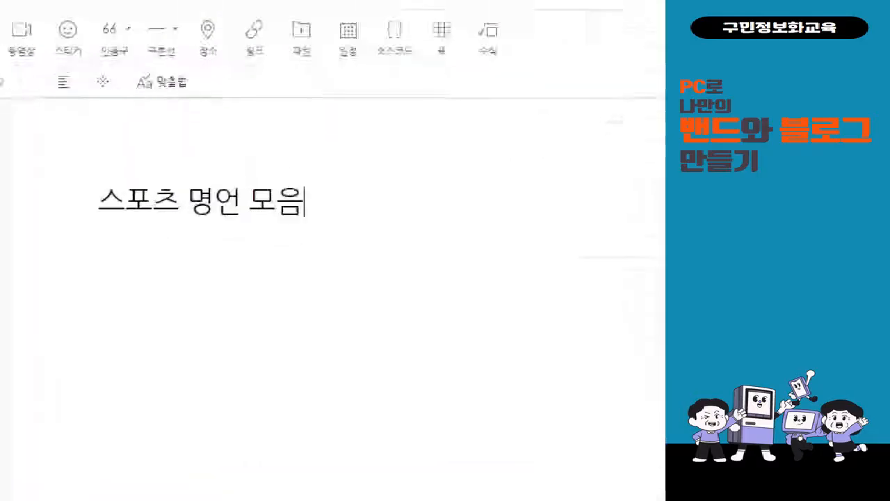
pyautogui.moveTo(47, 137); pyautogui.dragTo(381, 237)
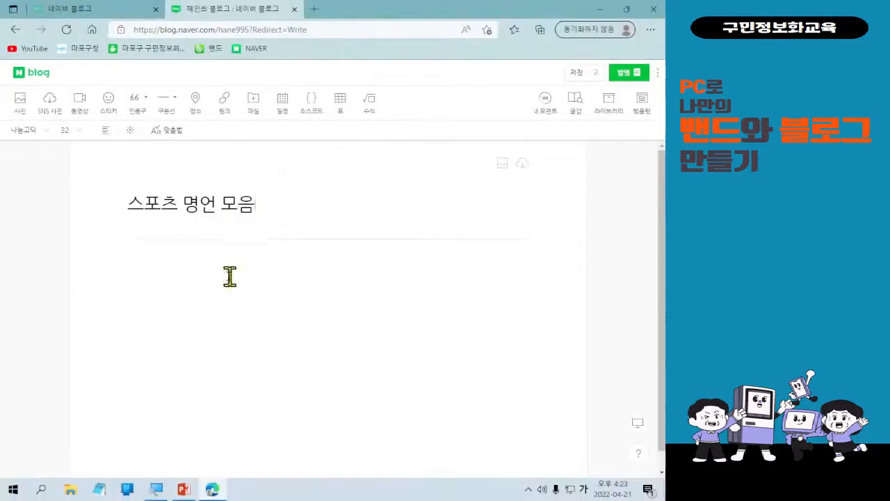
pyautogui.click(182, 277)
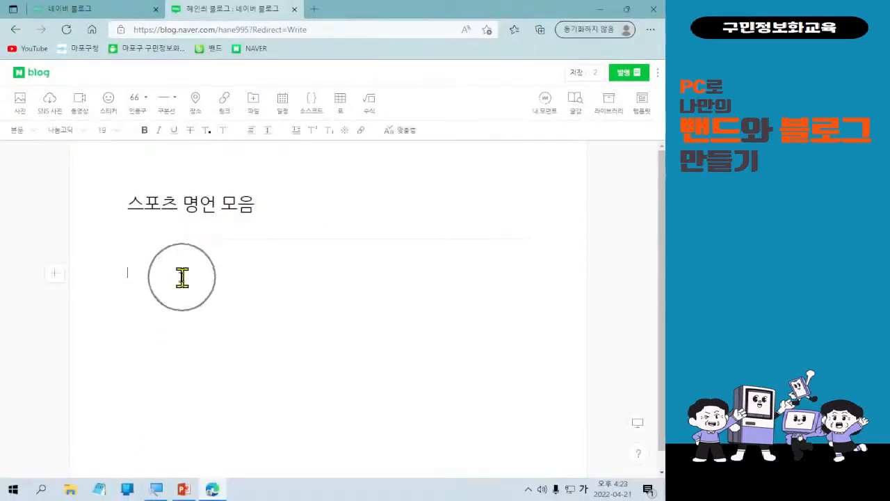
pyautogui.click(638, 424)
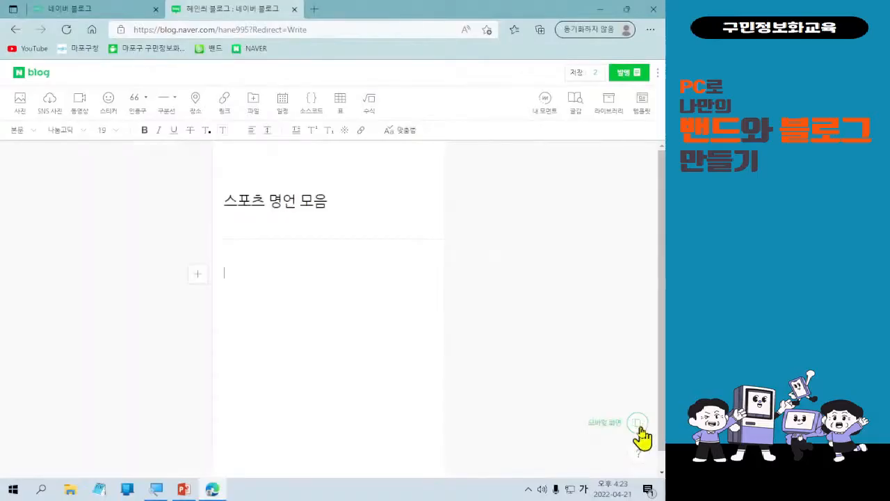
pyautogui.click(638, 425)
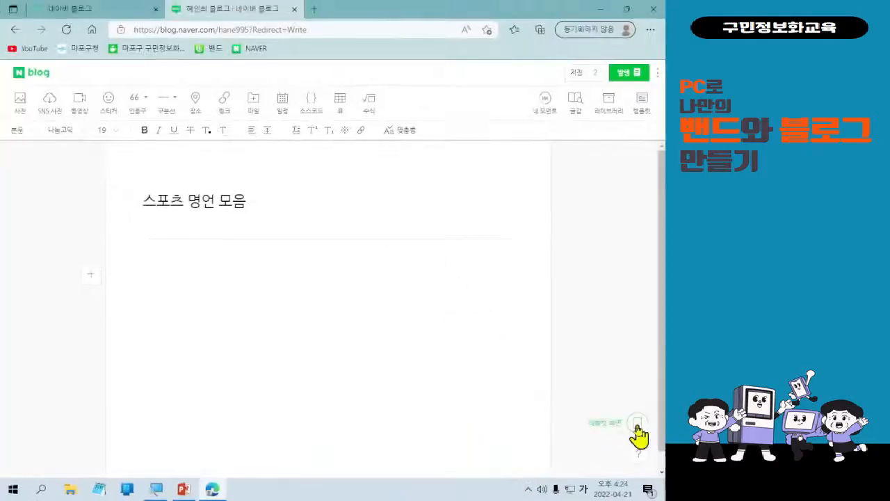
pyautogui.click(637, 426)
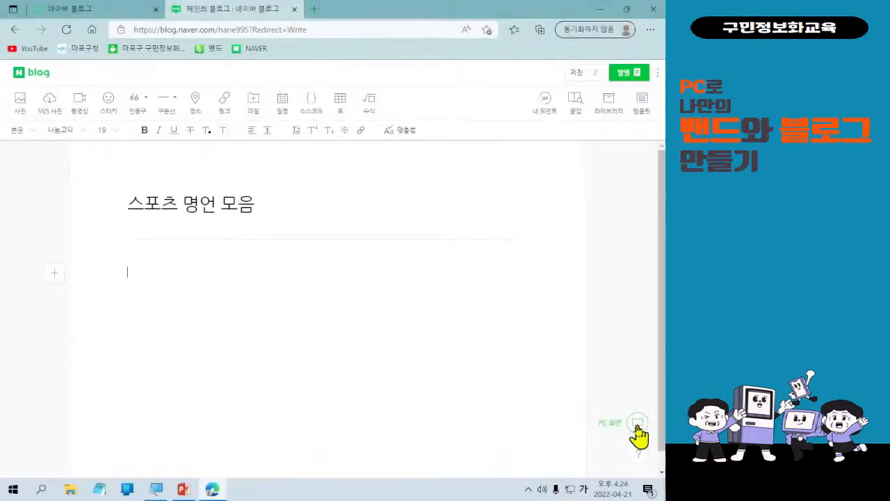
pyautogui.click(637, 425)
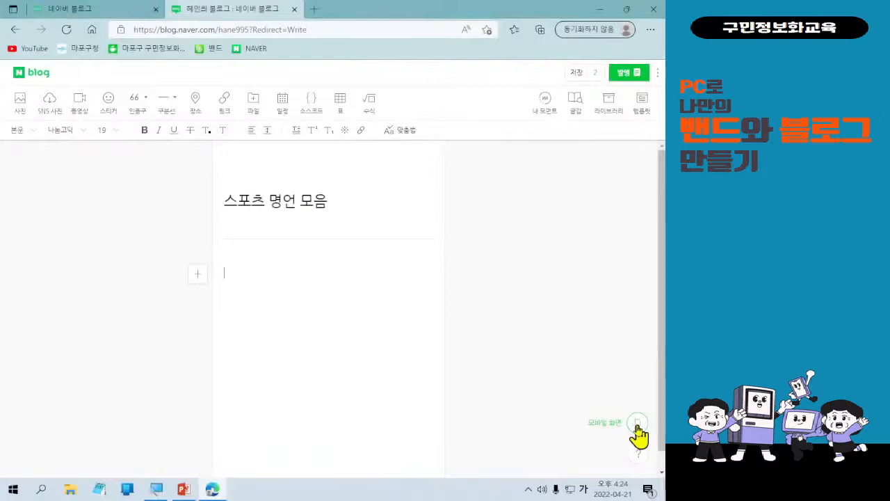
pyautogui.click(639, 424)
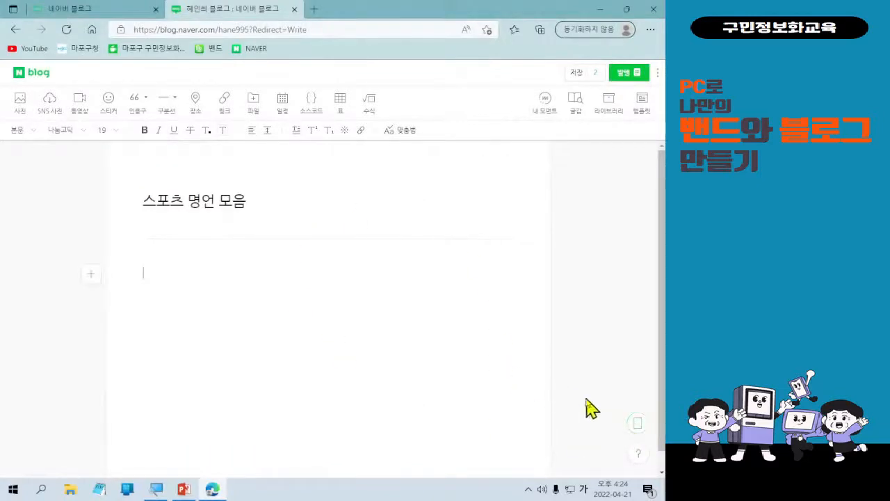
pyautogui.click(636, 423)
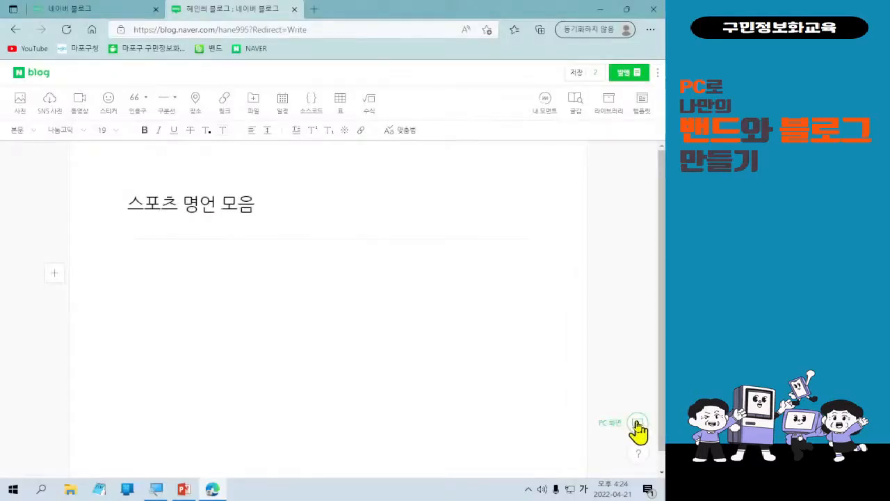
pyautogui.click(637, 423)
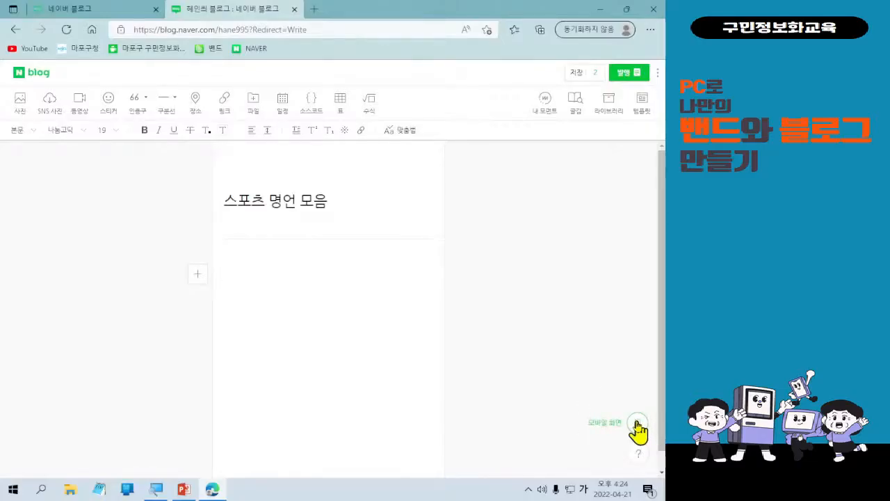
pyautogui.click(637, 423)
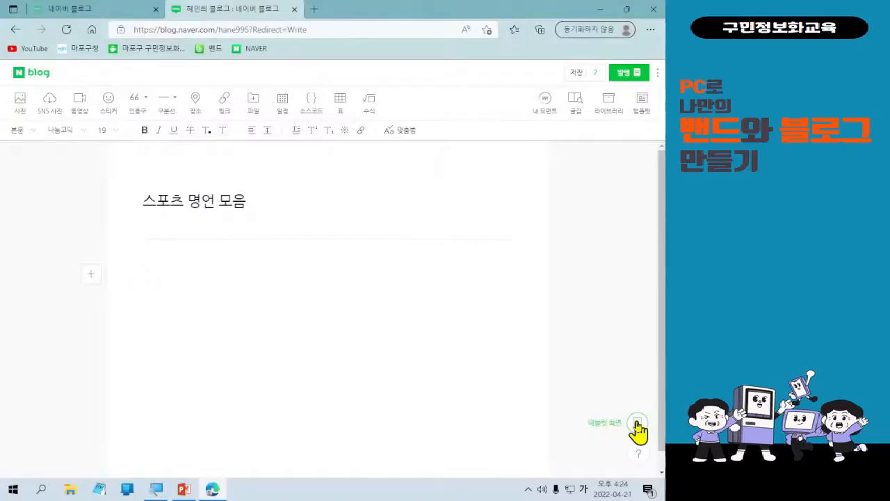
pyautogui.click(637, 423)
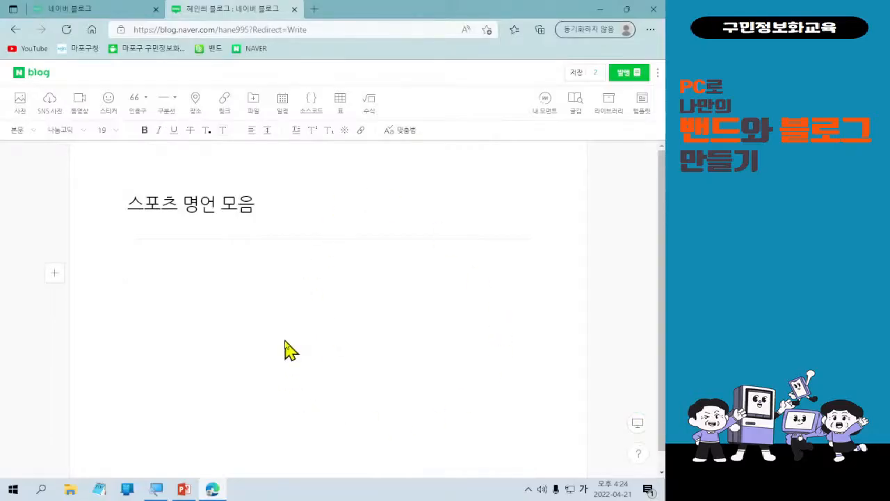
pyautogui.click(285, 341)
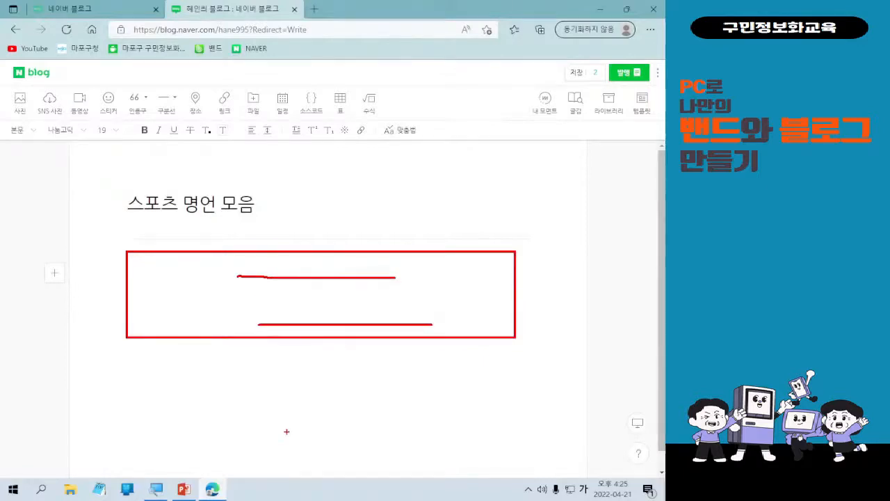
pyautogui.press('Escape')
pyautogui.hotkey('ctrl', '2')
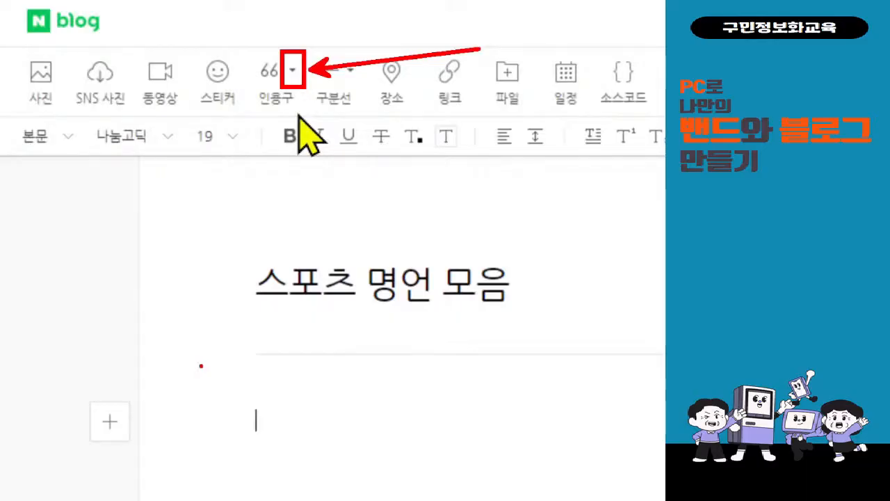
# Insert a 포스트잇-style quote box from the 인용구 style list.
pyautogui.click(293, 75)
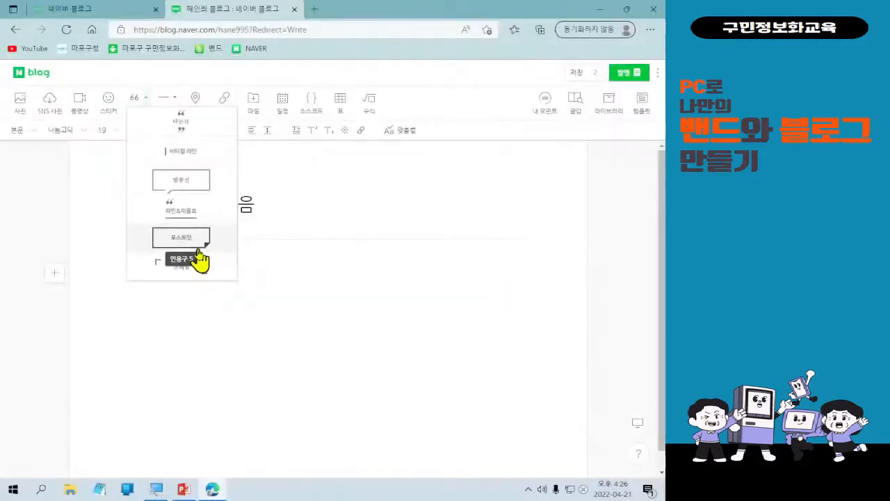
pyautogui.click(198, 245)
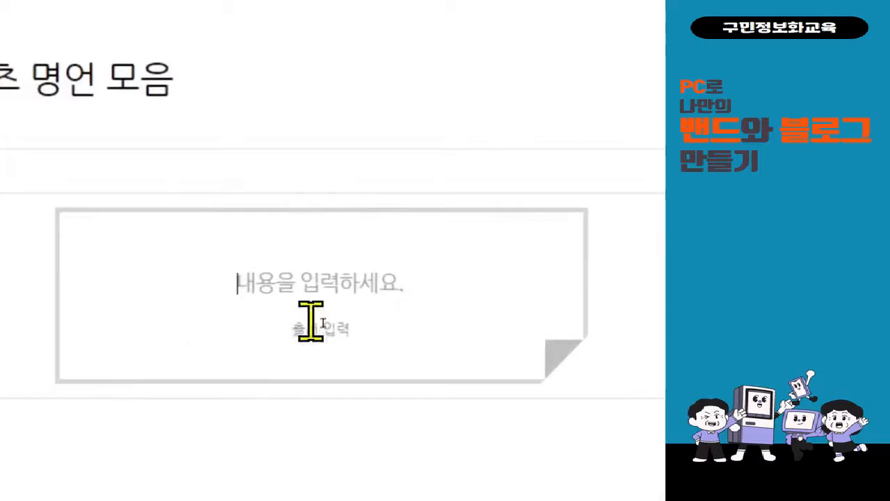
# Type 'Hard Work beats talent when talent' into the quote box, removing a stray Korean character.
pyautogui.write('ㄴ')
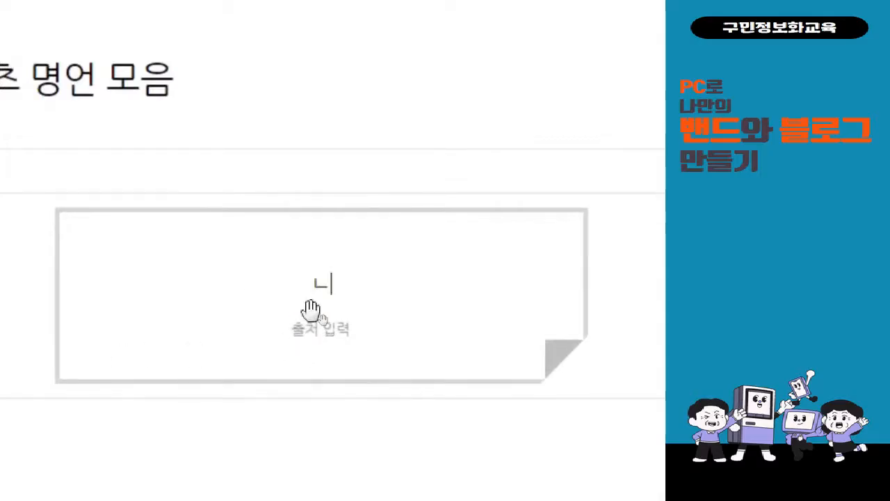
pyautogui.press('BackSpace')
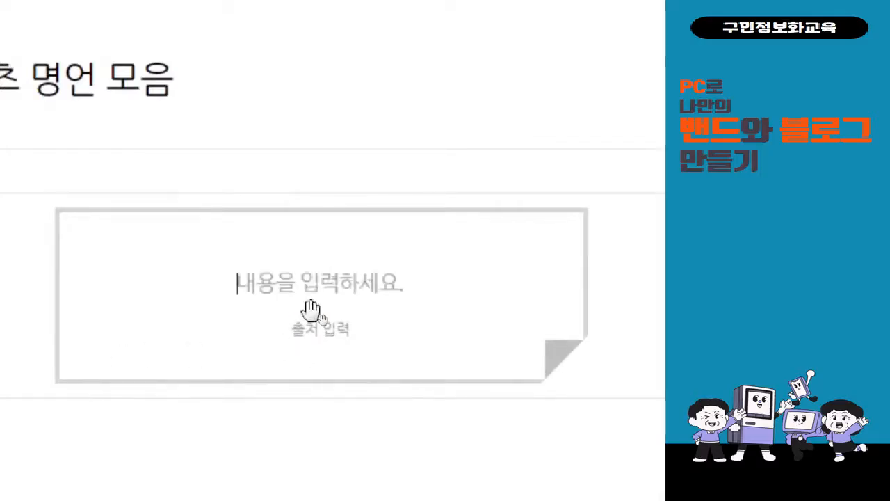
pyautogui.write('Ha')
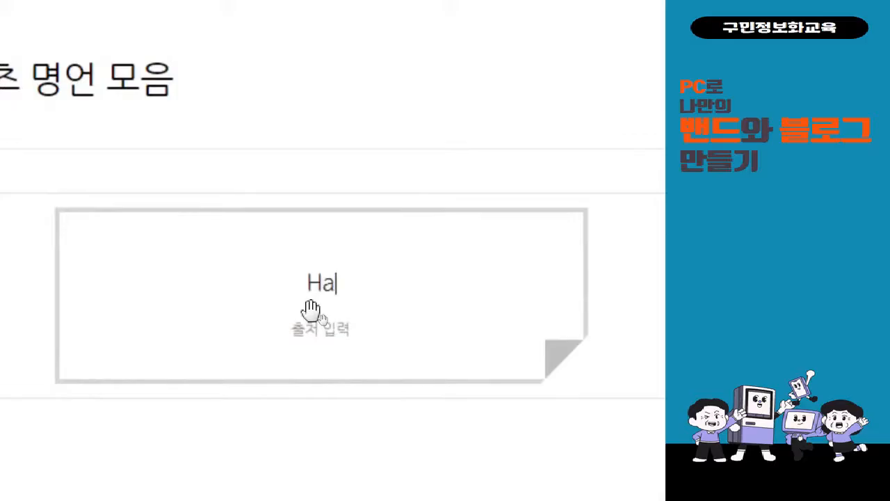
pyautogui.write('rd W')
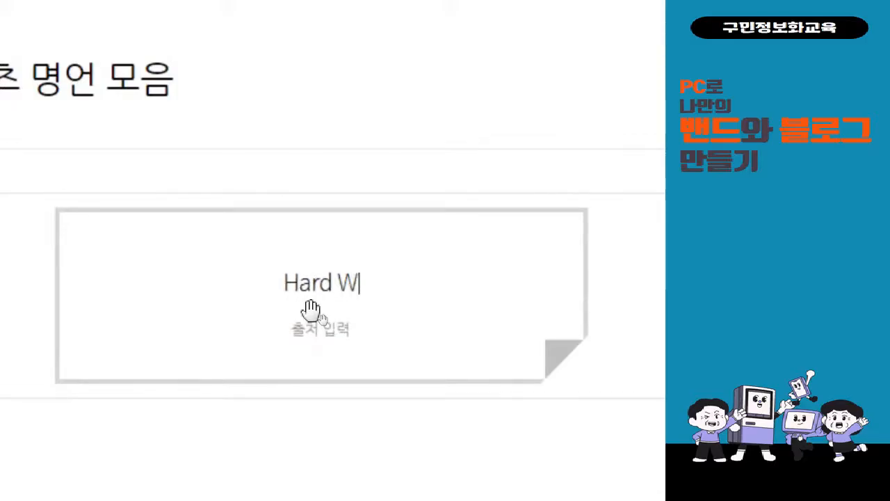
pyautogui.write('ork ')
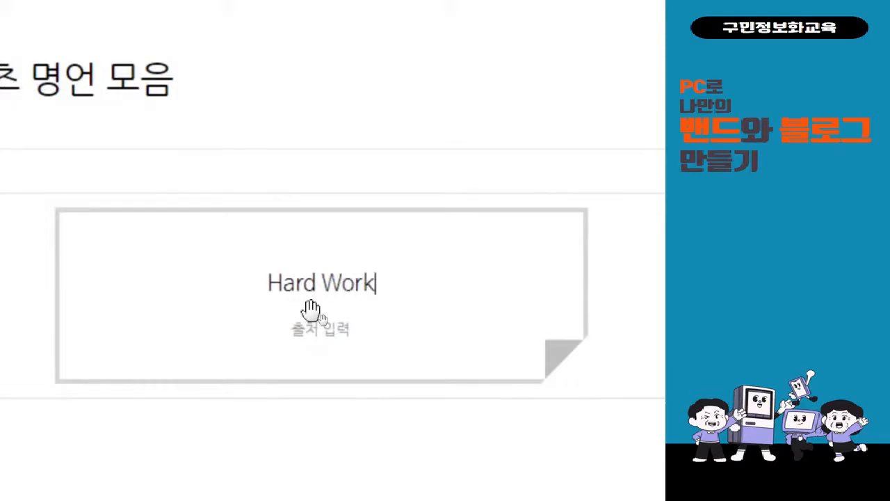
pyautogui.write('beat')
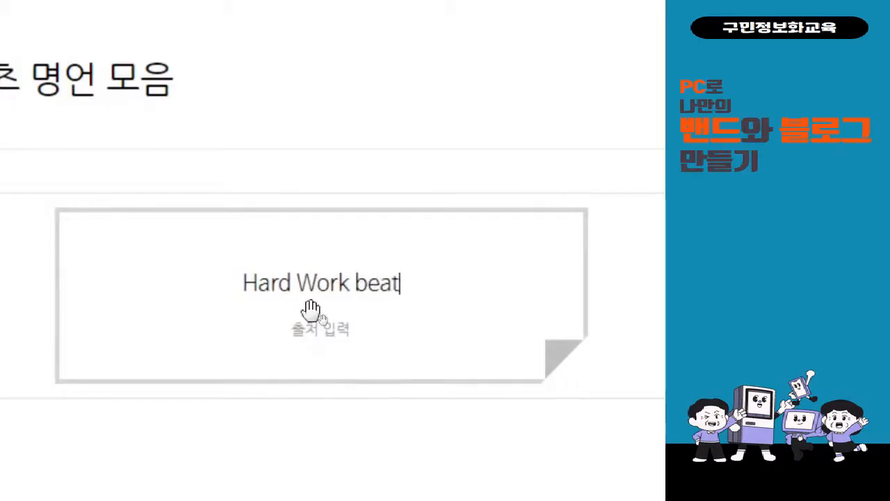
pyautogui.write('s')
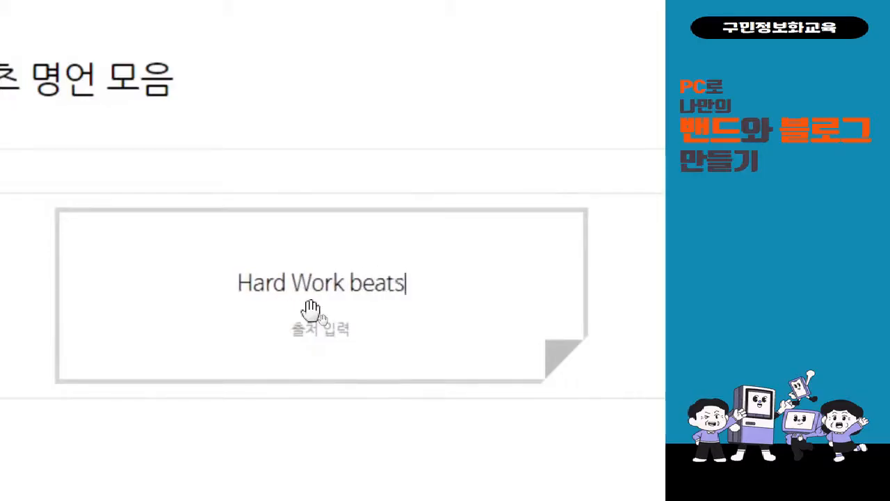
pyautogui.write(' talent')
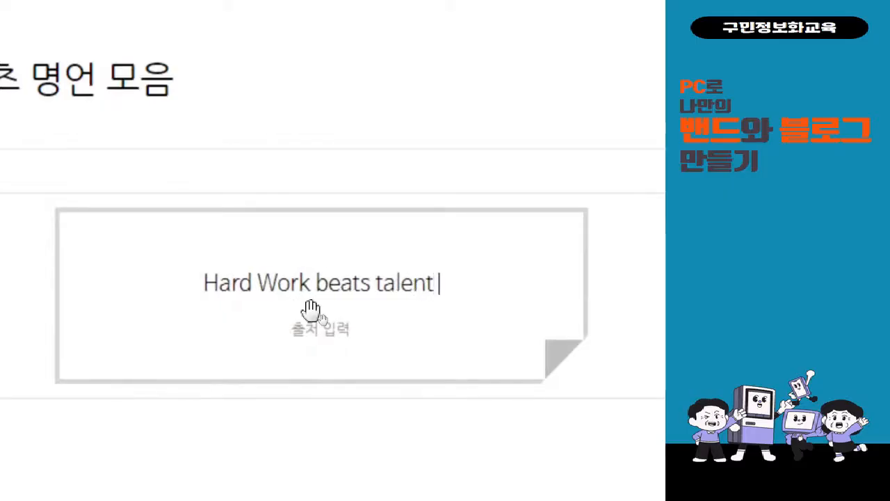
pyautogui.write(' when ')
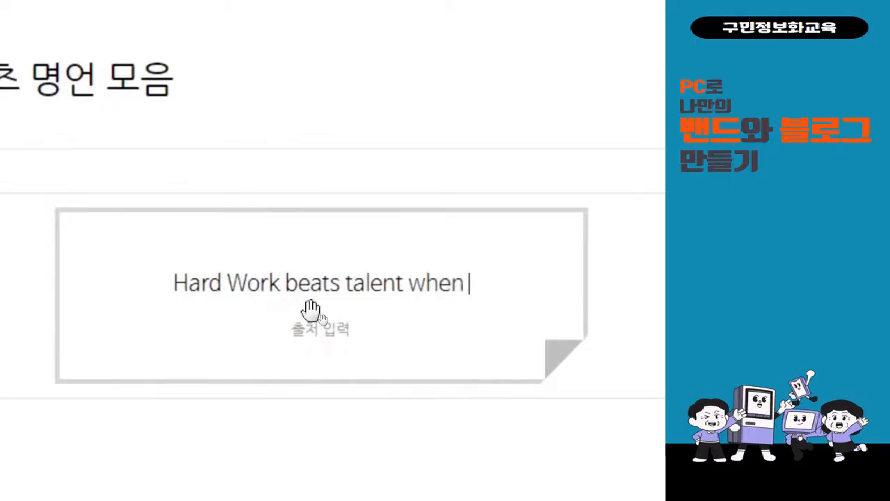
pyautogui.write('tale')
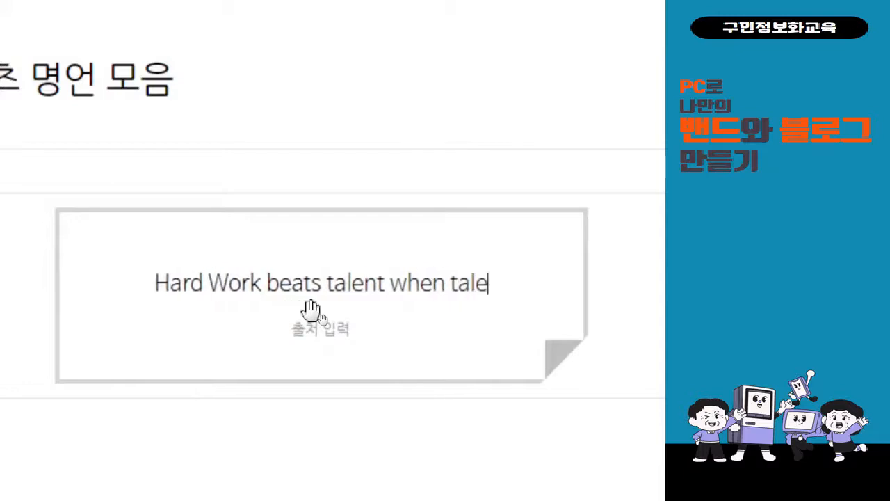
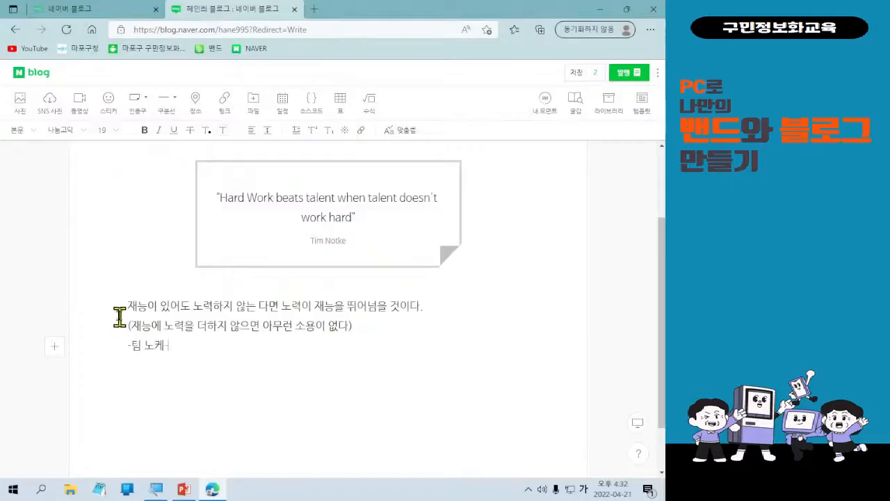
# Switch the three selected quote lines to the 마루부리 font and enlarge them from 19 to 24.
pyautogui.moveTo(125, 308); pyautogui.dragTo(177, 345)
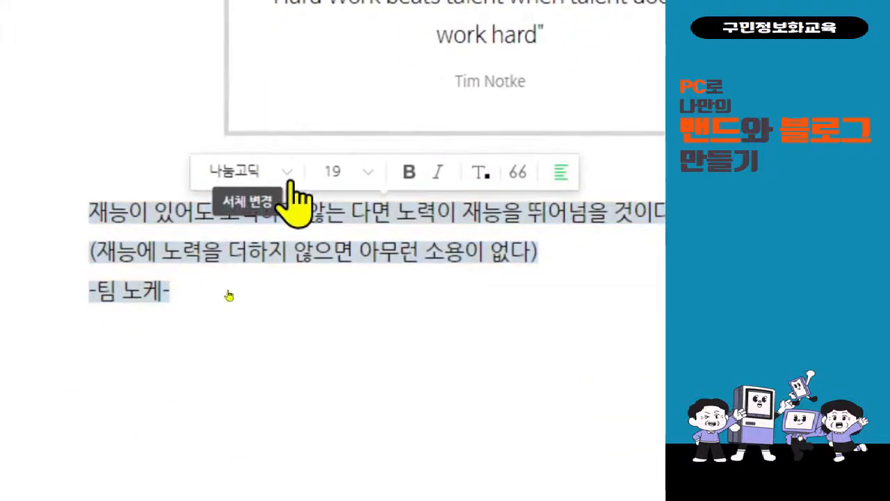
pyautogui.click(284, 182)
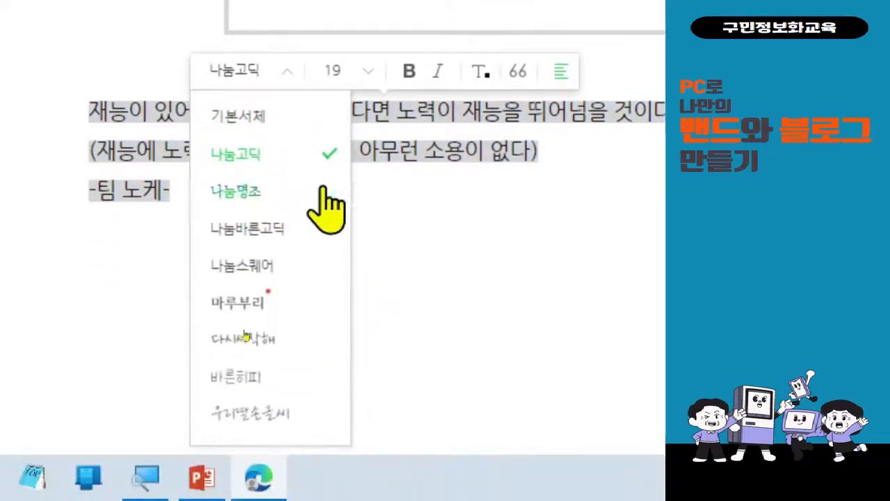
pyautogui.click(326, 297)
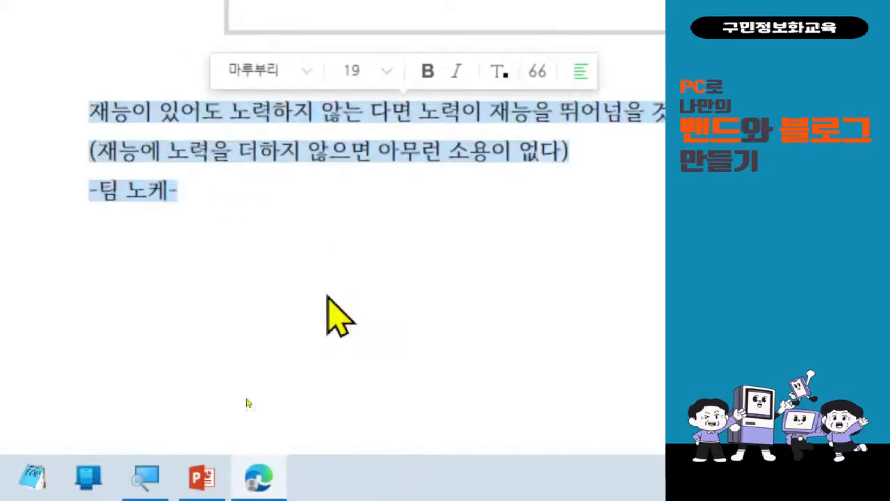
pyautogui.click(306, 72)
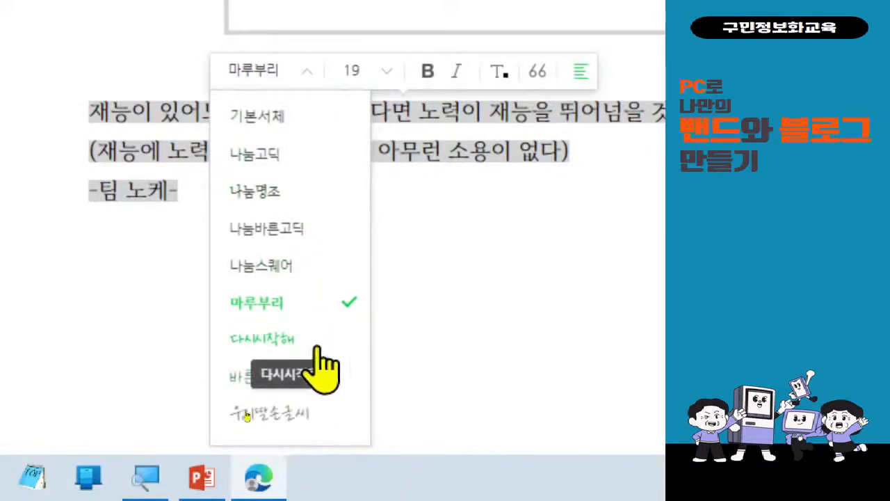
pyautogui.click(373, 73)
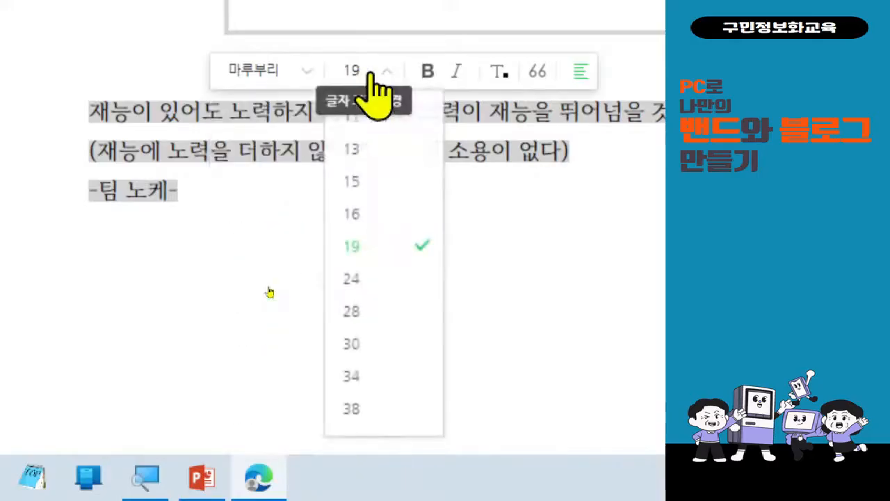
pyautogui.click(377, 281)
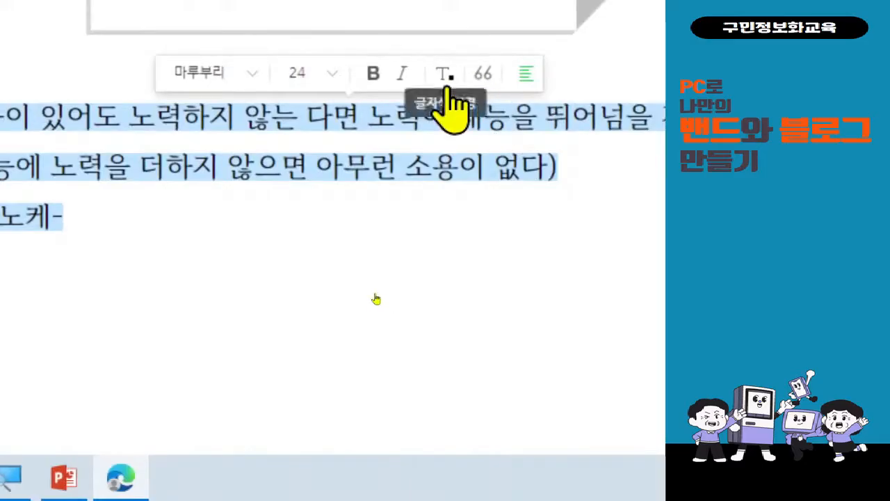
# Colour the quote lines grey and centre them.
pyautogui.click(446, 75)
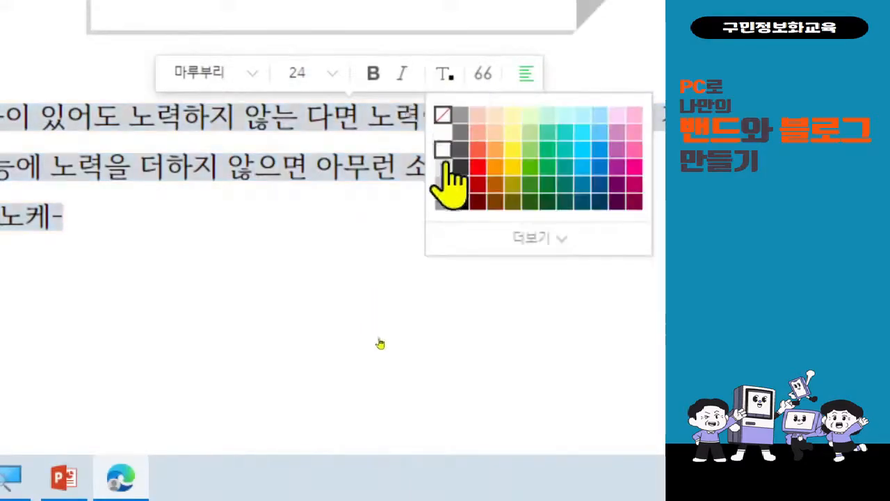
pyautogui.click(461, 130)
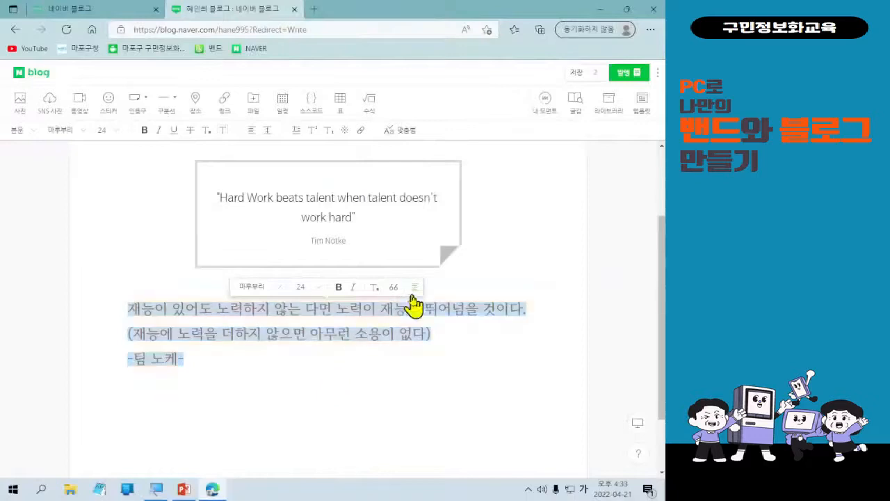
pyautogui.click(413, 293)
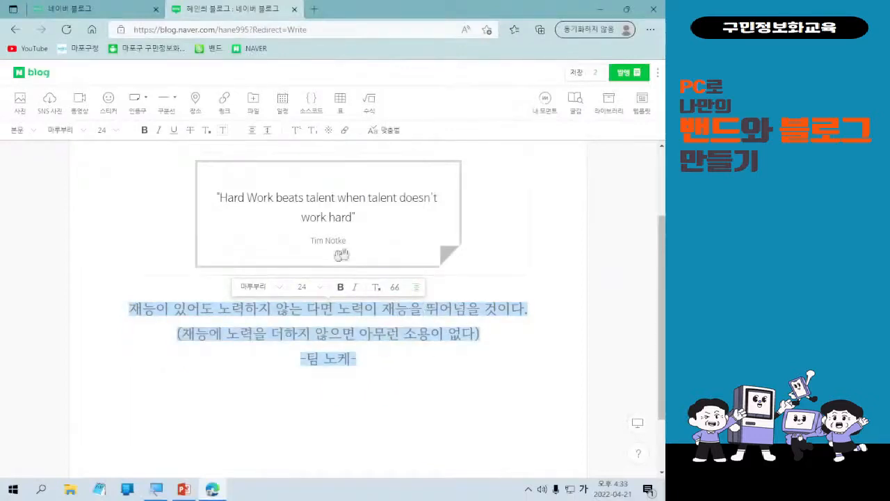
# Recolour the quote lines purple (#aa1f91).
pyautogui.click(376, 288)
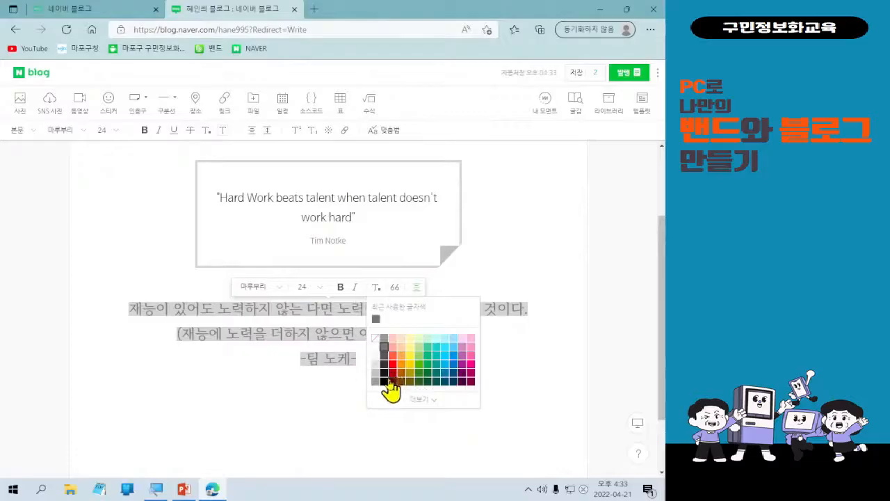
pyautogui.click(461, 363)
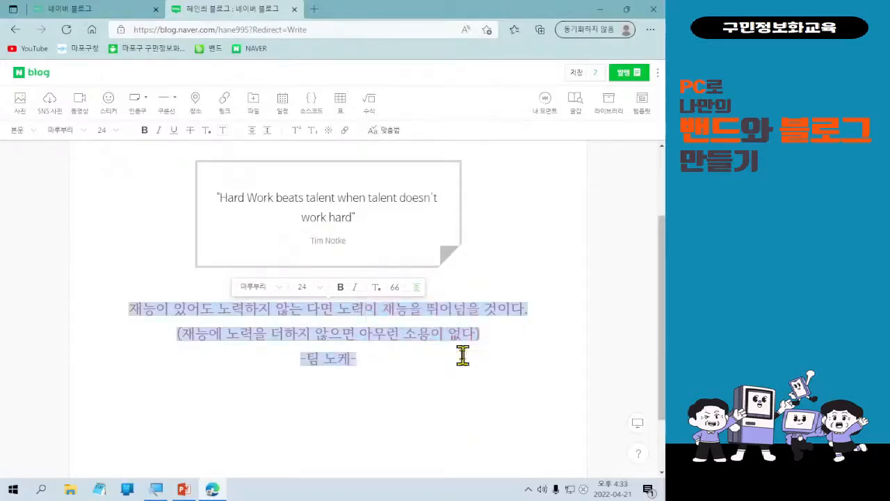
pyautogui.click(376, 288)
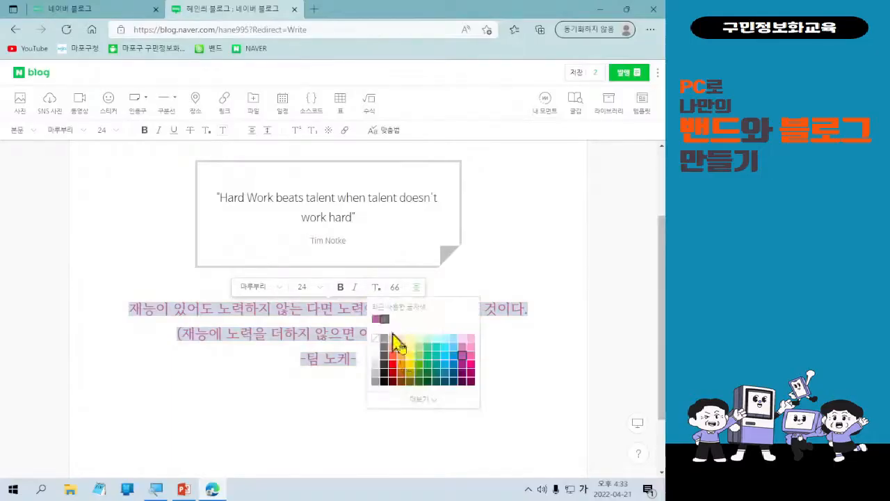
pyautogui.click(462, 369)
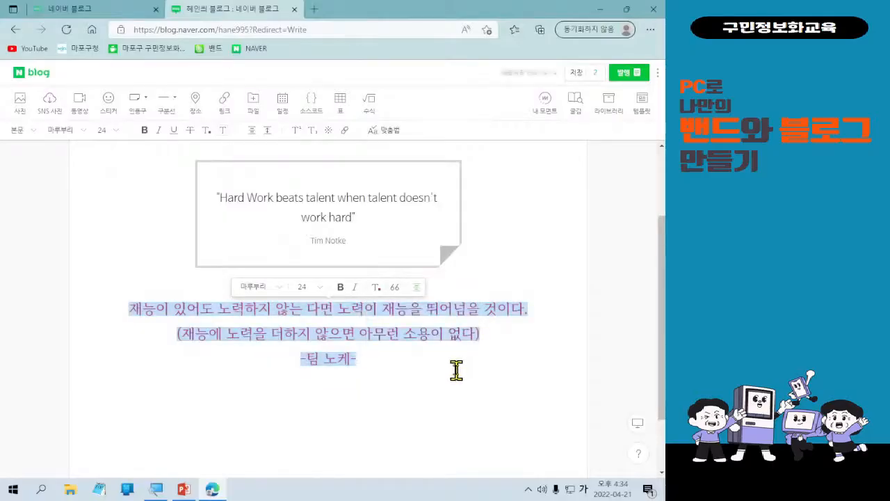
# Try right and left alignment, return to centred, and give the quote text a dark colour.
pyautogui.click(417, 288)
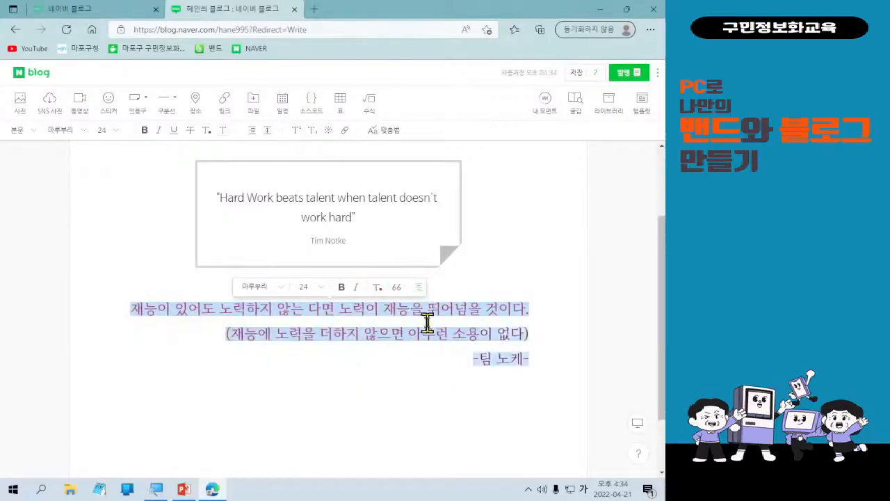
pyautogui.click(417, 290)
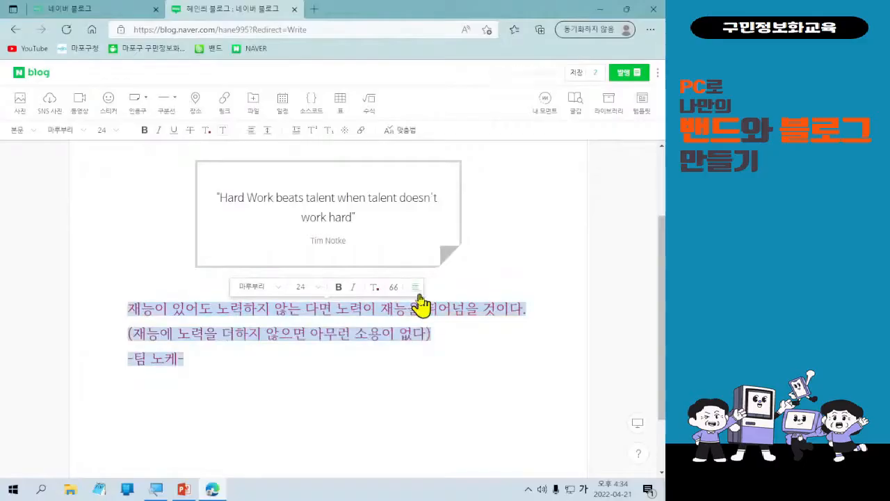
pyautogui.click(417, 289)
pyautogui.click(377, 290)
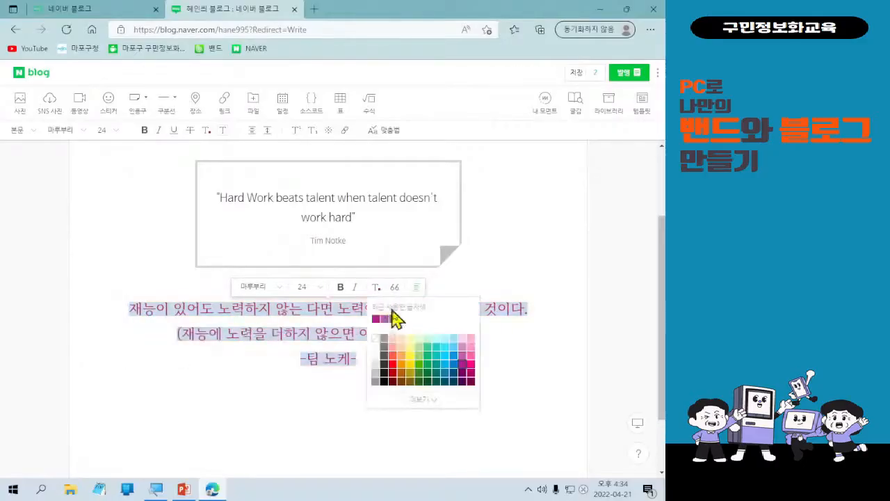
pyautogui.click(384, 372)
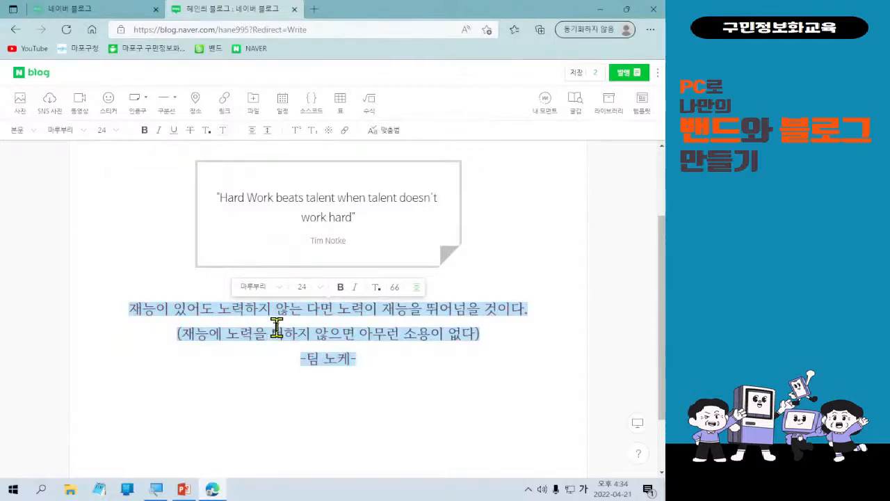
pyautogui.click(393, 388)
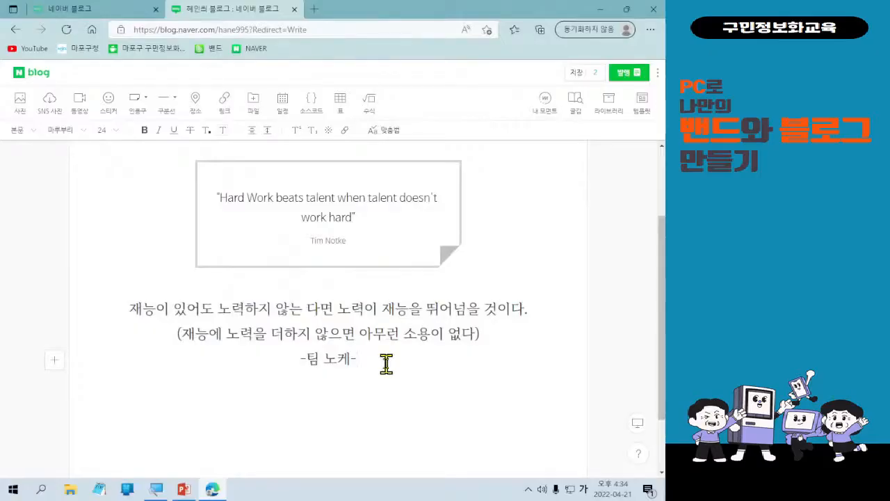
pyautogui.press('ctrl')
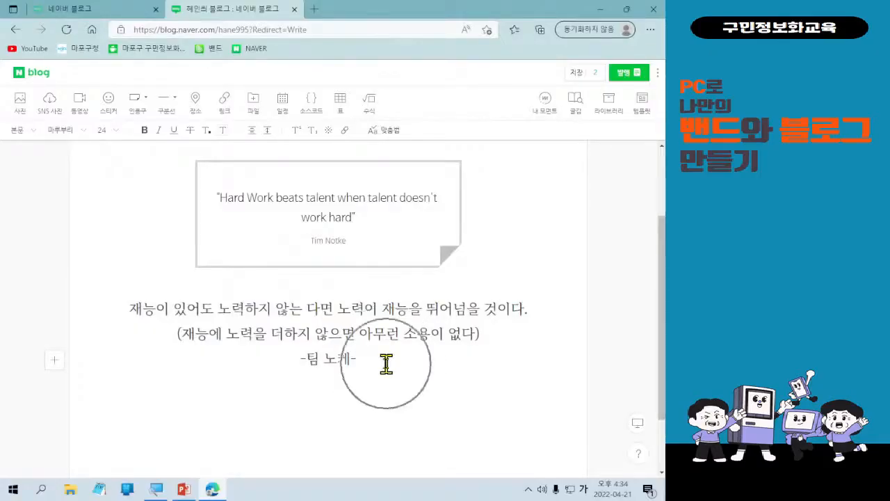
pyautogui.press('ctrl')
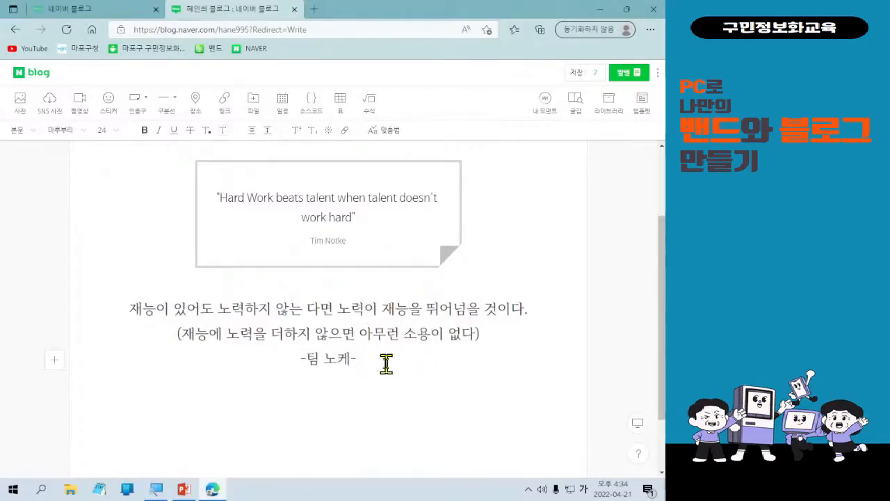
pyautogui.scroll(2, 386, 364)
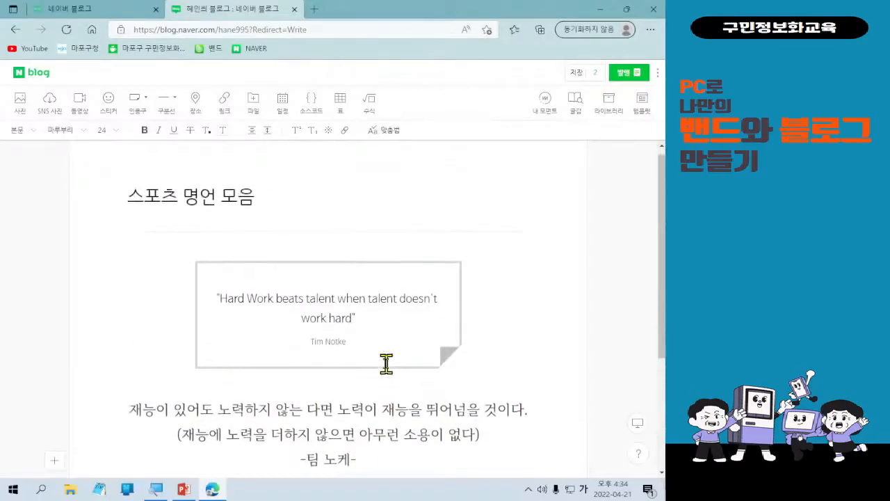
pyautogui.scroll(-1, 386, 365)
pyautogui.scroll(1, 386, 364)
pyautogui.scroll(-1, 386, 365)
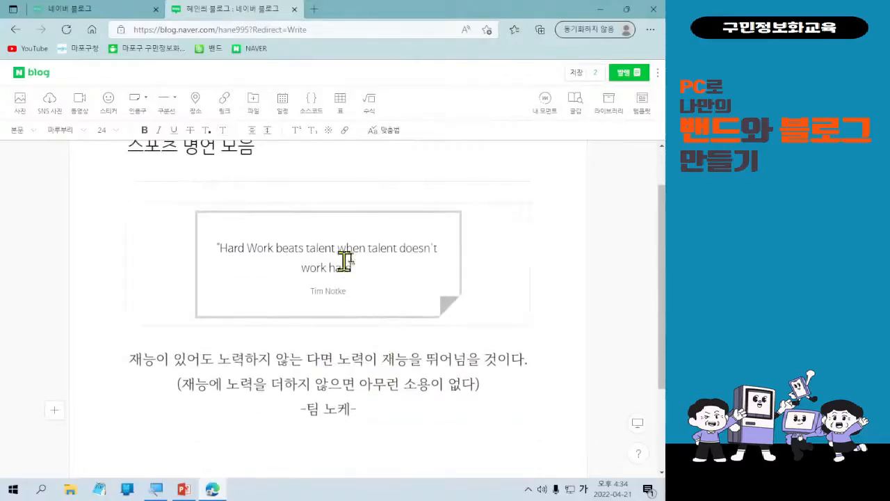
pyautogui.scroll(-1, 376, 361)
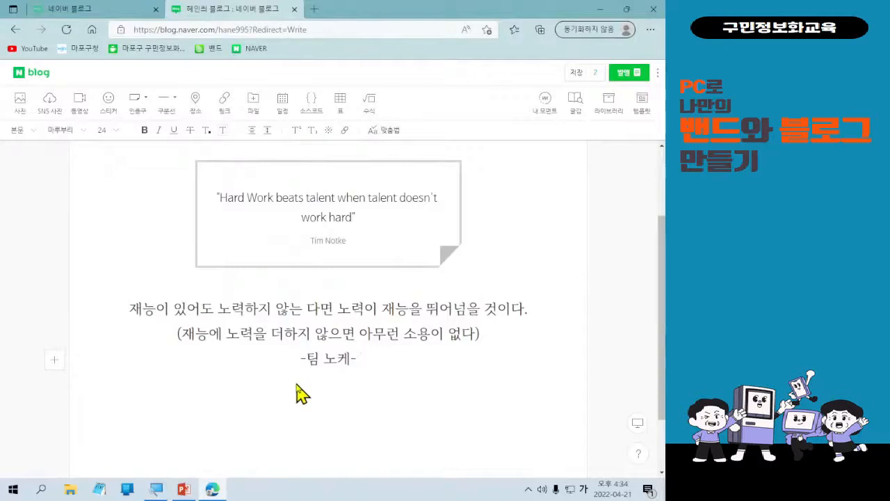
pyautogui.click(377, 366)
pyautogui.press('ctrl')
pyautogui.press('ctrl')
pyautogui.press('ctrl')
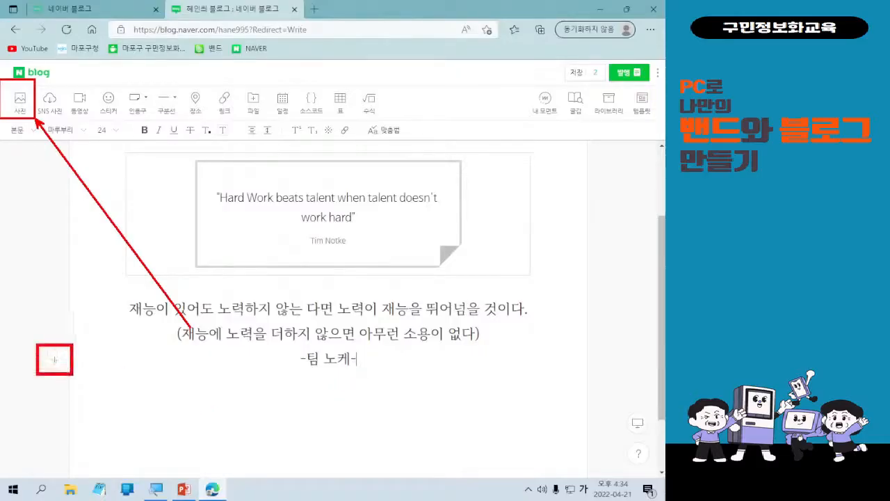
# On a new line below the -팀 노케- credit, start inserting a photo from the computer.
pyautogui.moveTo(71, 326)
pyautogui.mouseDown()
pyautogui.moveTo(83, 330)
pyautogui.moveTo(104, 304)
pyautogui.moveTo(68, 325)
pyautogui.mouseUp()
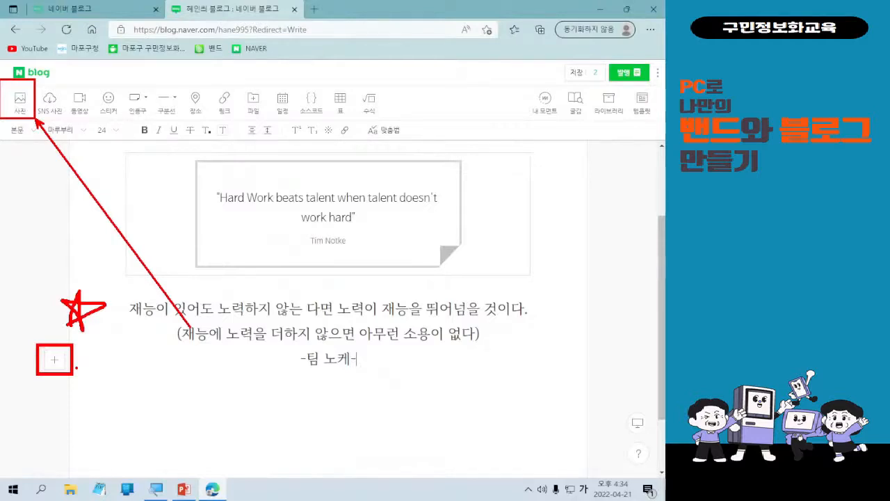
pyautogui.click(55, 361)
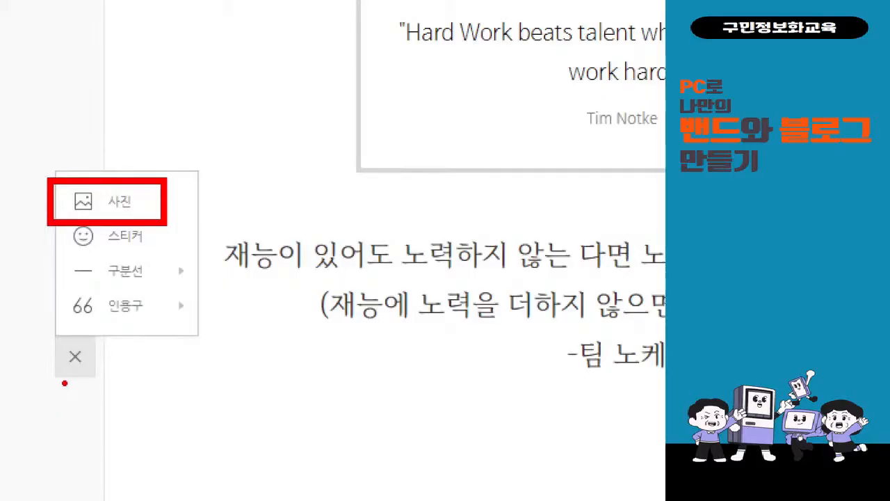
pyautogui.click(115, 205)
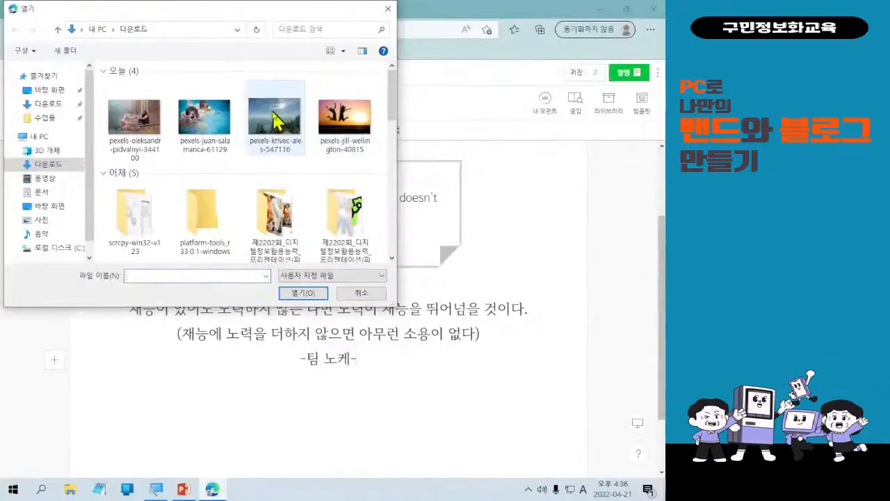
# Insert the hiker photo pexels-krivec-ales-547116 from the Downloads folder.
pyautogui.doubleClick(529, 200)
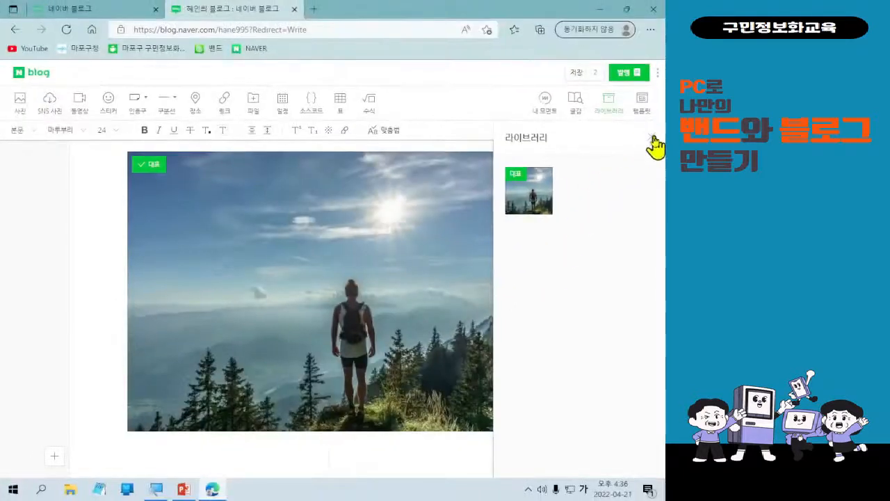
# Close the 라이브러리 panel and review the hiker photo beneath the centred quote lines.
pyautogui.click(651, 138)
pyautogui.scroll(3, 511, 333)
pyautogui.scroll(-2, 516, 337)
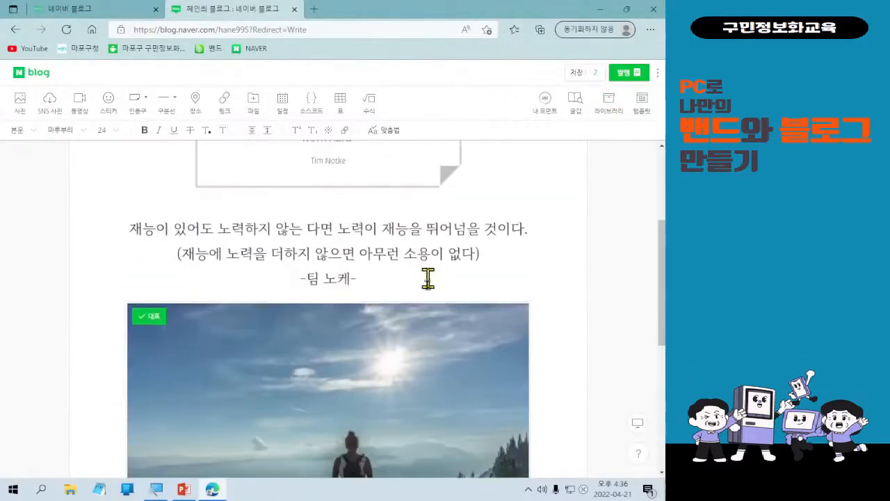
pyautogui.scroll(-2, 403, 379)
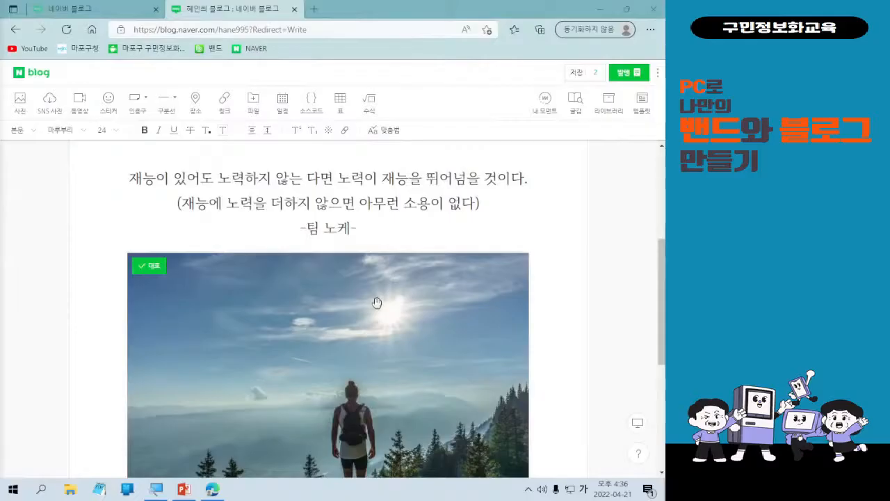
pyautogui.scroll(3, 358, 341)
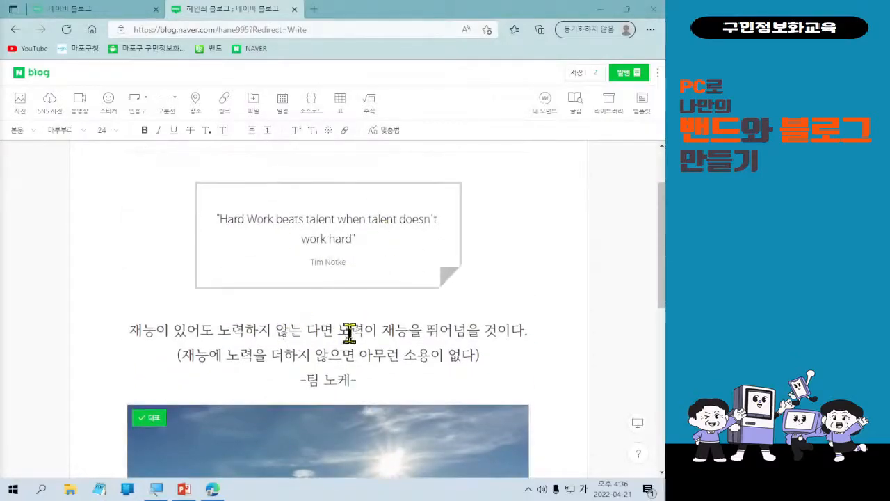
pyautogui.scroll(-3, 347, 411)
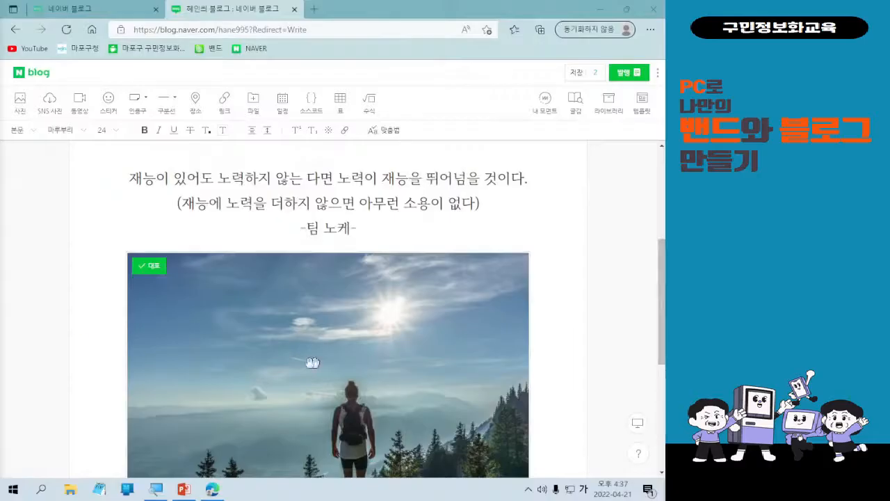
# Drag the hiker photo up toward the spot above the quote card.
pyautogui.click(372, 329)
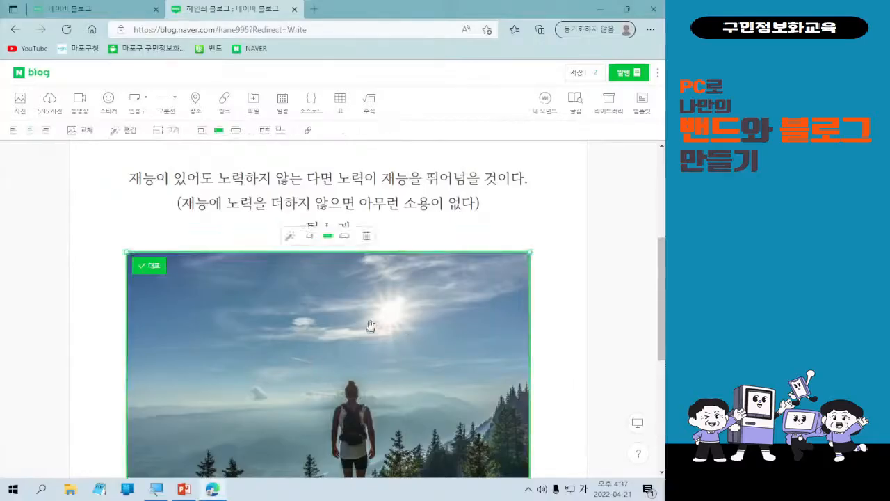
pyautogui.moveTo(368, 328); pyautogui.dragTo(354, 262)
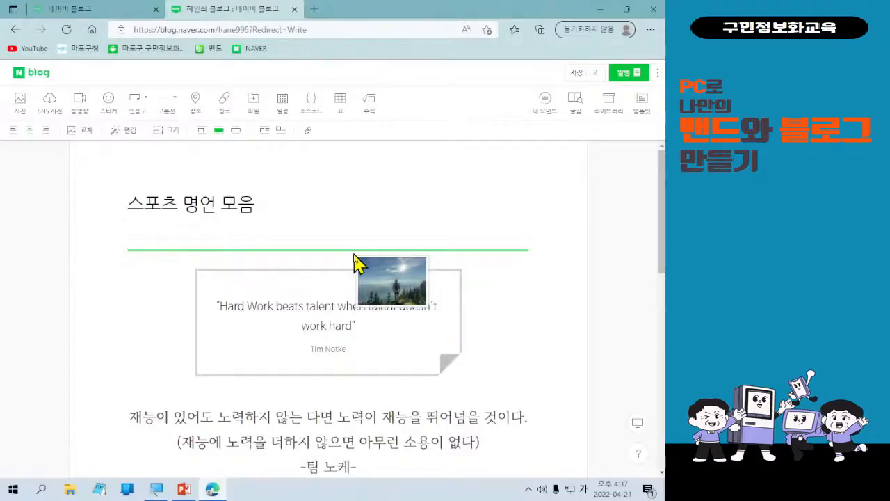
pyautogui.moveTo(354, 263); pyautogui.dragTo(373, 260)
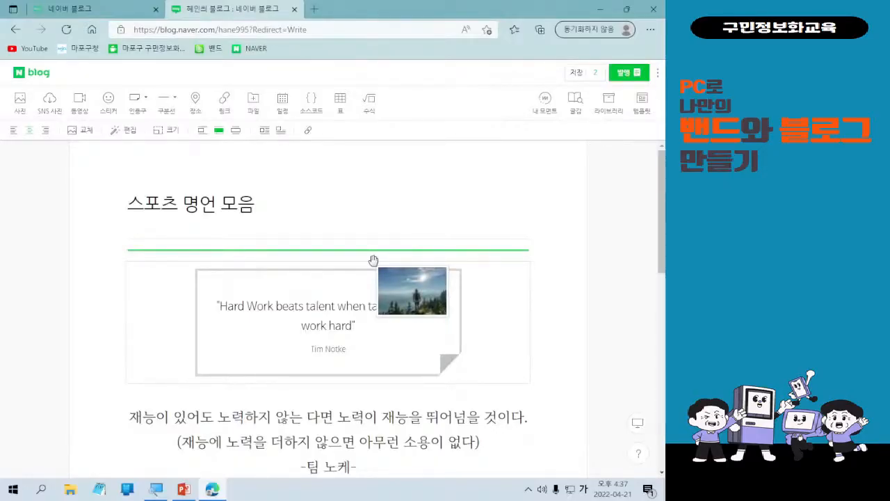
pyautogui.moveTo(373, 260)
pyautogui.mouseDown()
pyautogui.moveTo(375, 271)
pyautogui.moveTo(377, 259)
pyautogui.mouseUp()
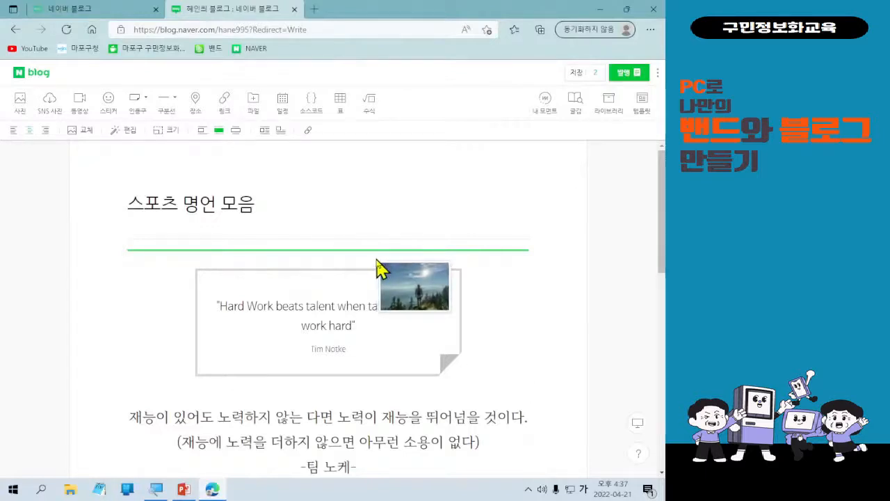
pyautogui.moveTo(375, 268); pyautogui.dragTo(373, 255)
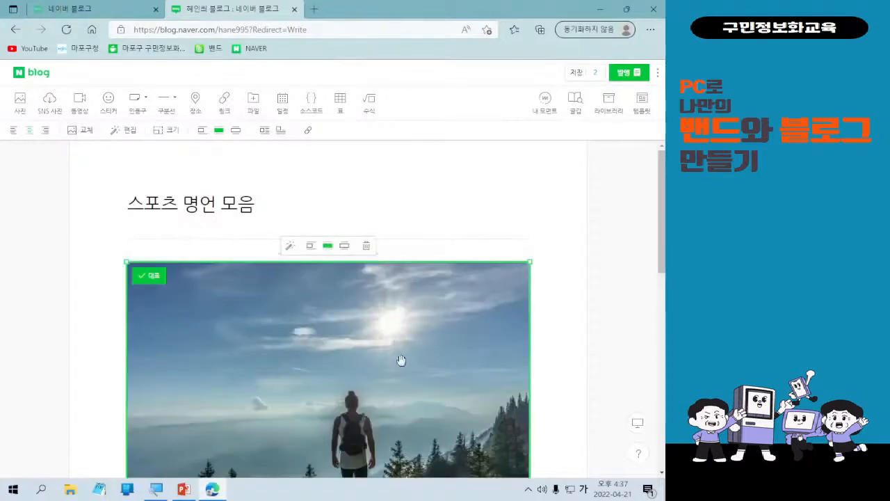
pyautogui.scroll(-4, 449, 337)
pyautogui.scroll(-2, 451, 338)
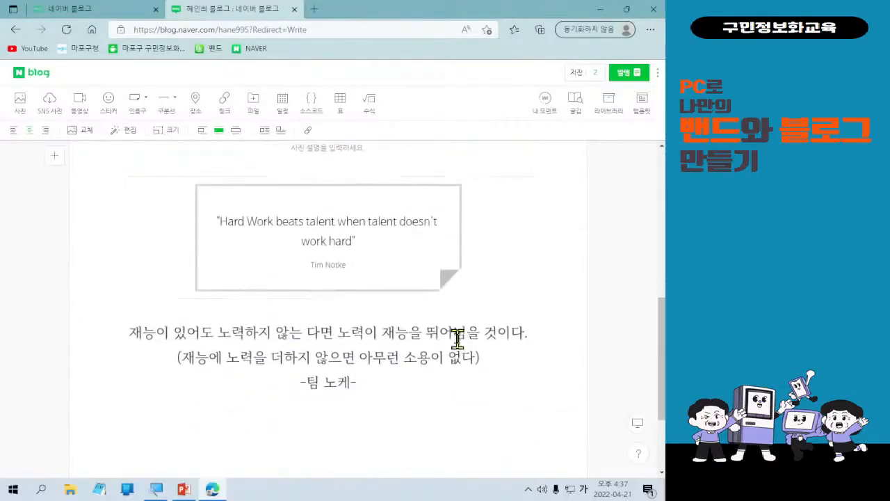
pyautogui.scroll(4, 459, 340)
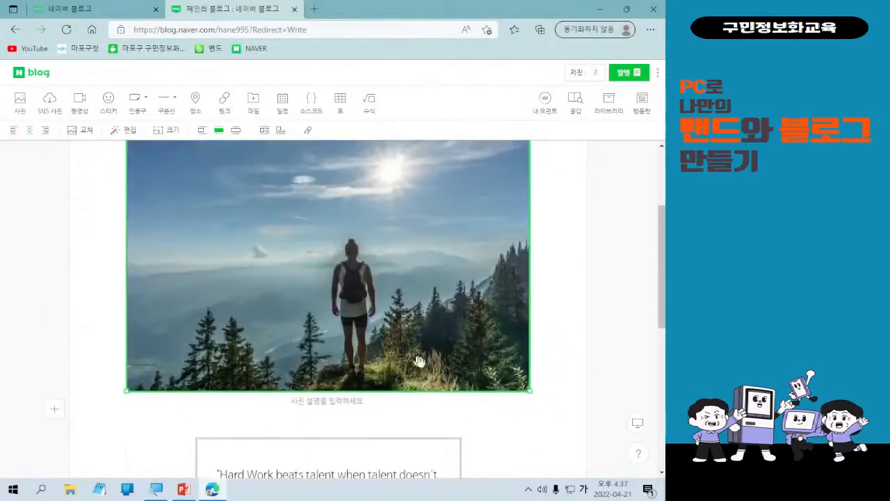
pyautogui.scroll(2, 532, 422)
pyautogui.scroll(-2, 545, 422)
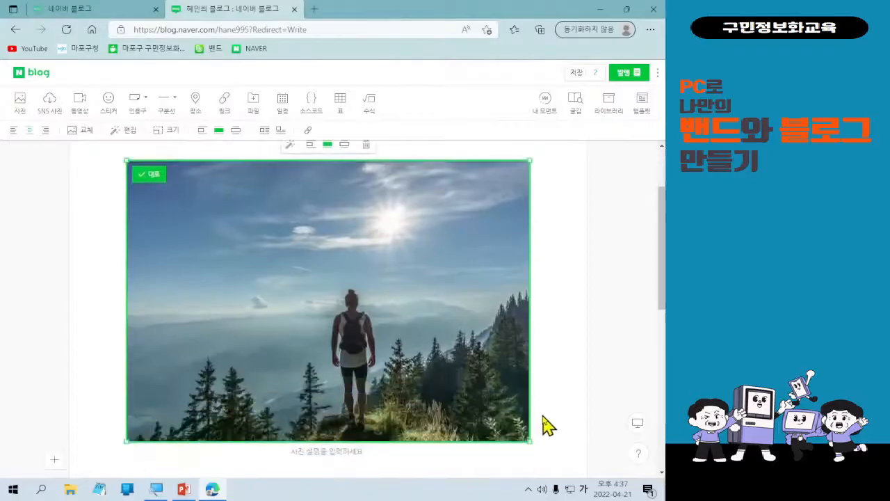
# Move the photo below the Korean text, then back up above the quote card.
pyautogui.moveTo(387, 336); pyautogui.dragTo(351, 312)
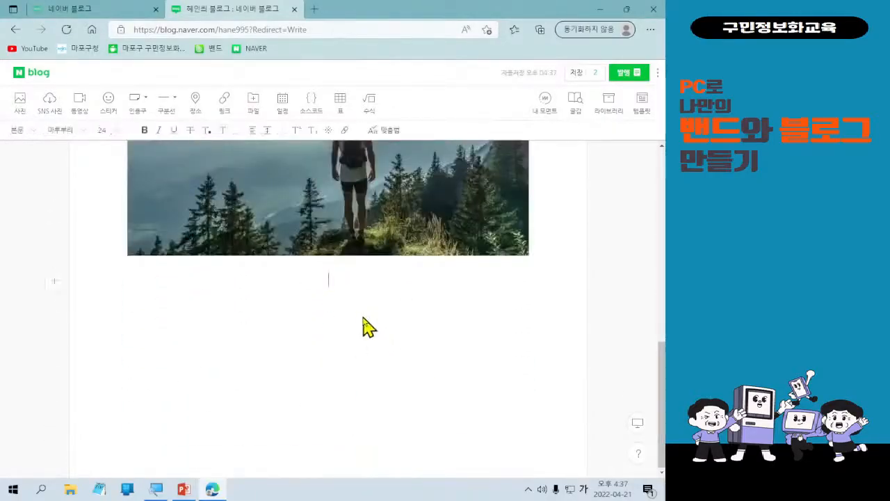
pyautogui.scroll(3, 369, 331)
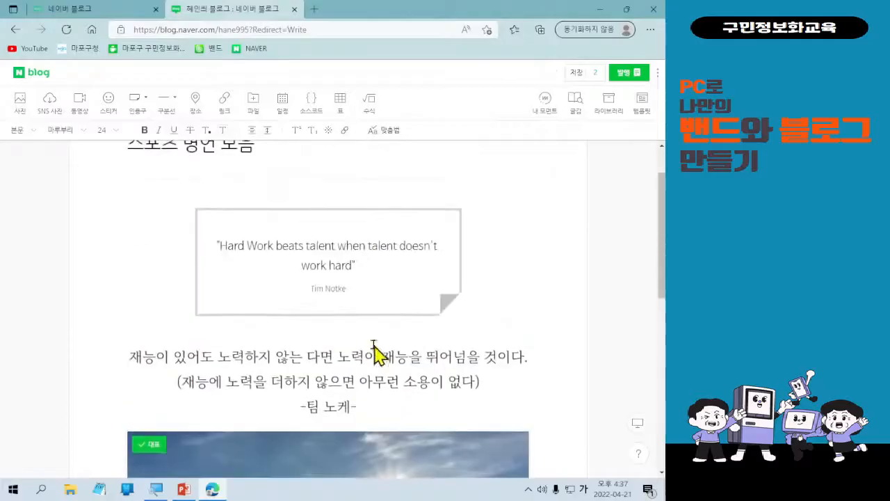
pyautogui.scroll(-1, 375, 355)
pyautogui.moveTo(361, 403); pyautogui.dragTo(347, 269)
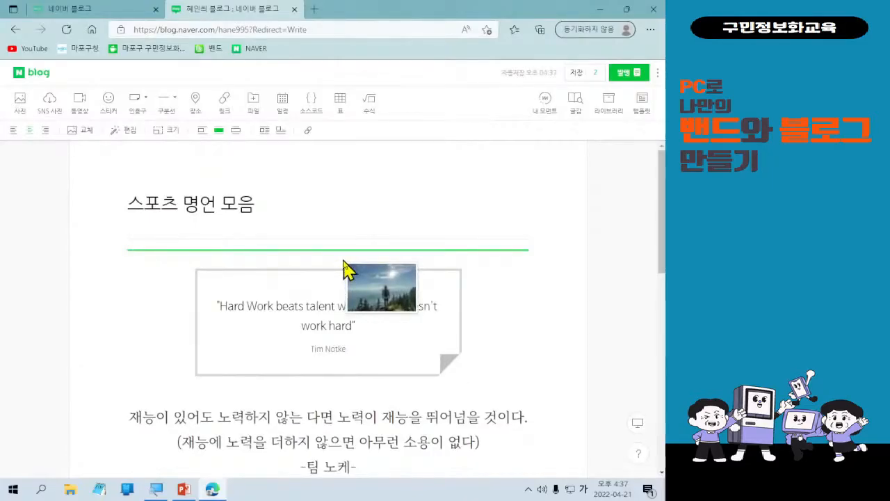
pyautogui.moveTo(345, 269); pyautogui.dragTo(346, 270)
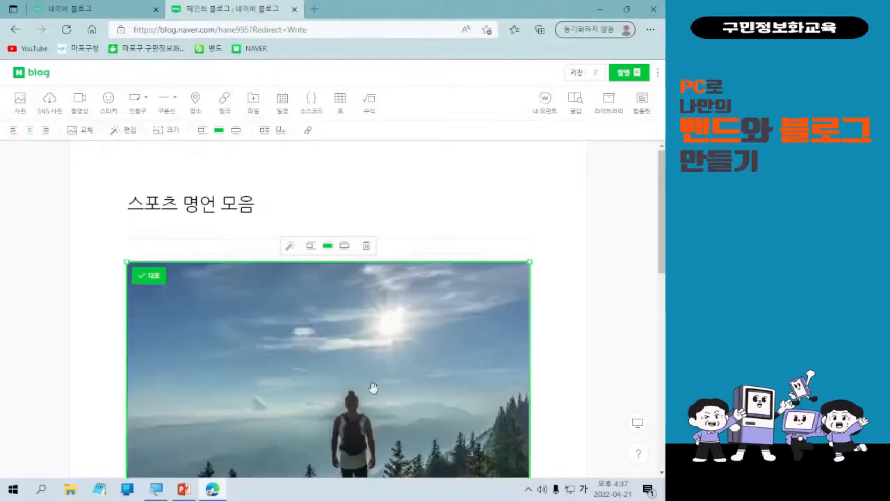
pyautogui.scroll(-2, 372, 386)
pyautogui.scroll(-2, 379, 370)
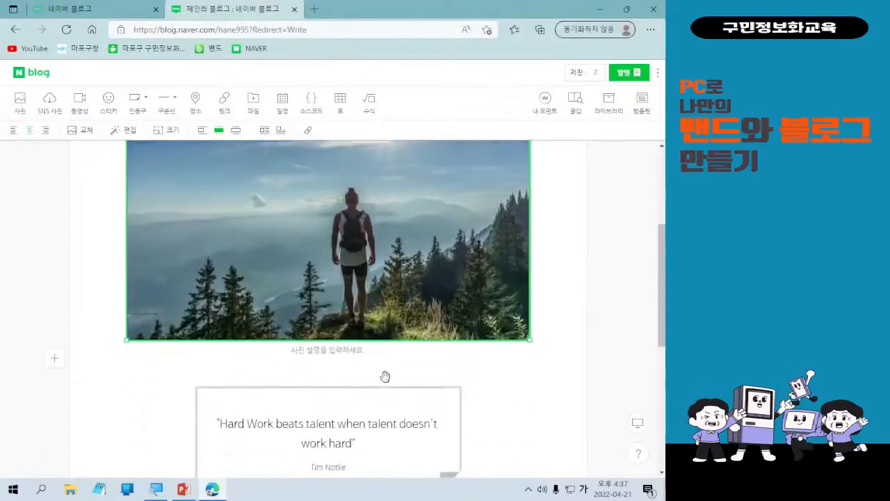
pyautogui.scroll(1, 385, 372)
pyautogui.scroll(-2, 310, 340)
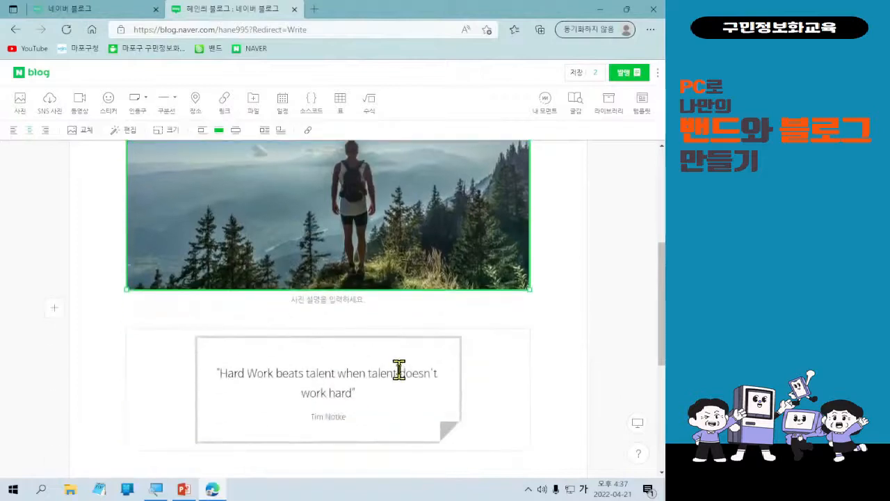
pyautogui.scroll(-1, 399, 370)
pyautogui.scroll(-2, 399, 370)
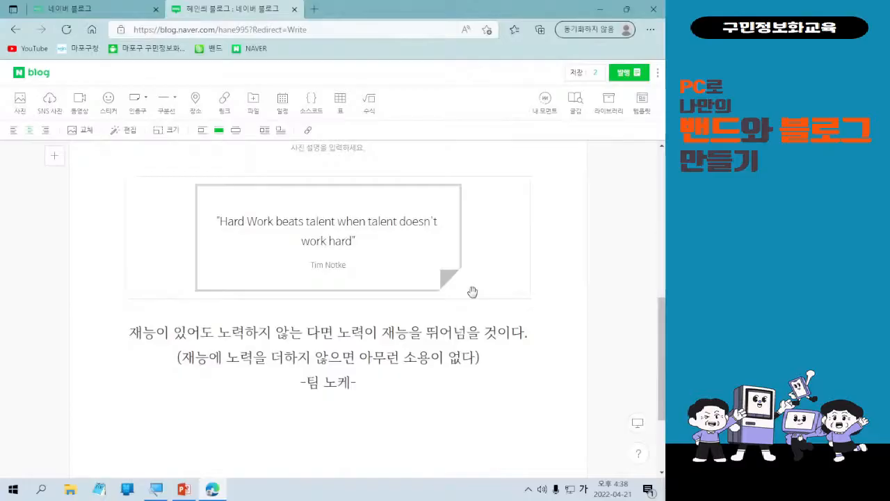
pyautogui.scroll(3, 472, 291)
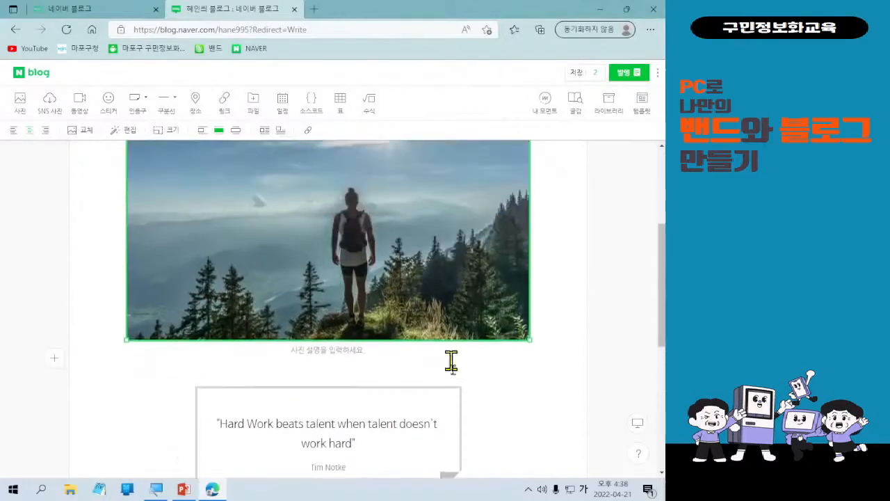
pyautogui.scroll(-2, 451, 360)
pyautogui.scroll(5, 451, 390)
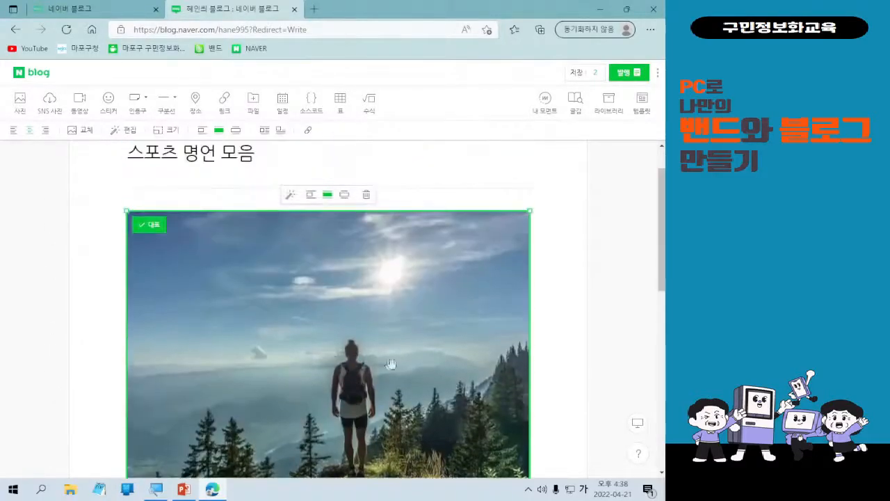
pyautogui.scroll(-1, 369, 349)
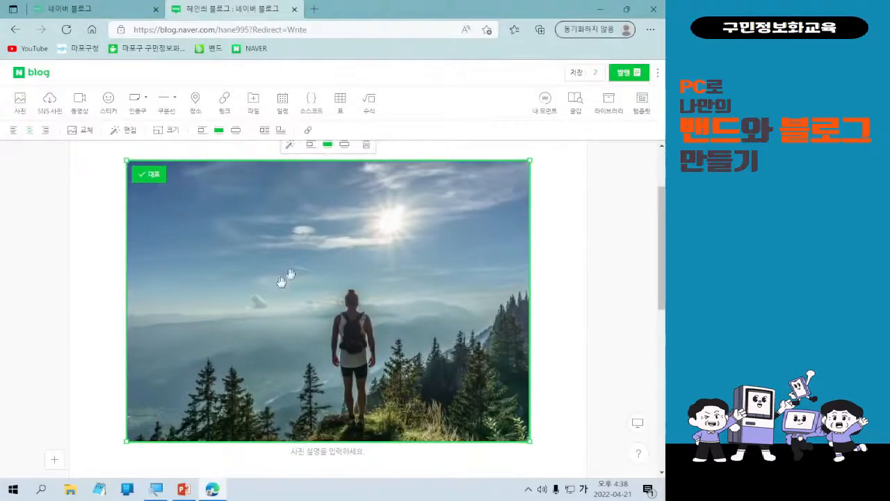
pyautogui.scroll(1, 403, 333)
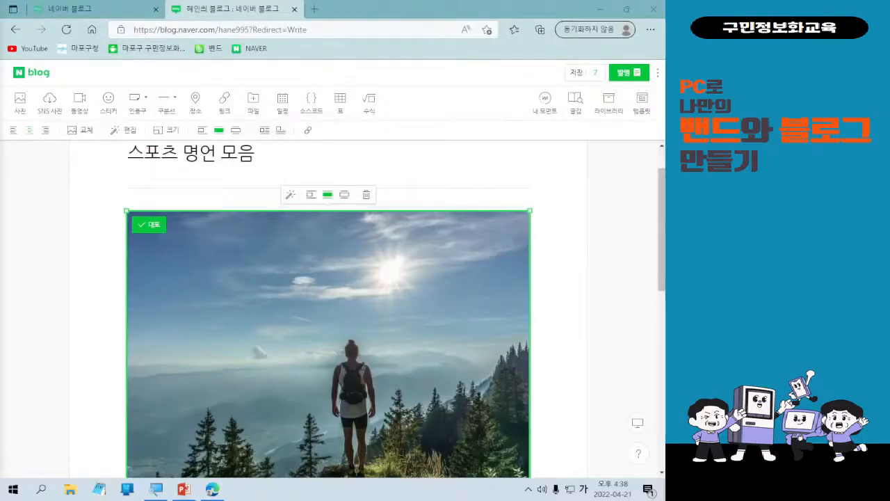
pyautogui.press('ctrl')
pyautogui.press('ctrl')
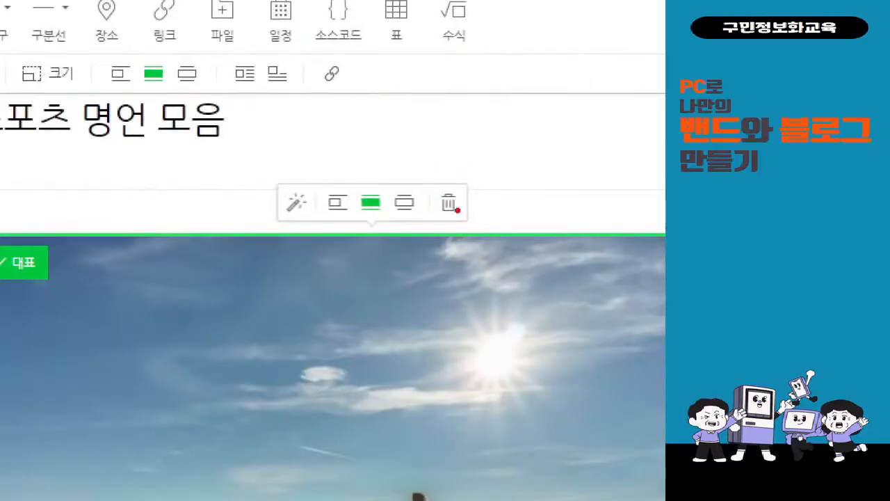
pyautogui.moveTo(265, 176); pyautogui.dragTo(320, 239)
pyautogui.moveTo(278, 144); pyautogui.dragTo(338, 117)
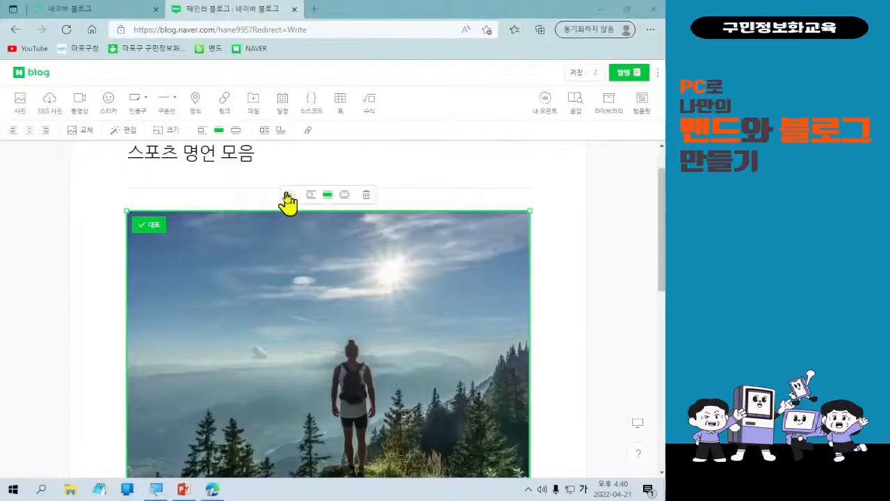
# Open the hiker photo in the photo editor, showing its 3000 x 2089 size options.
pyautogui.click(288, 202)
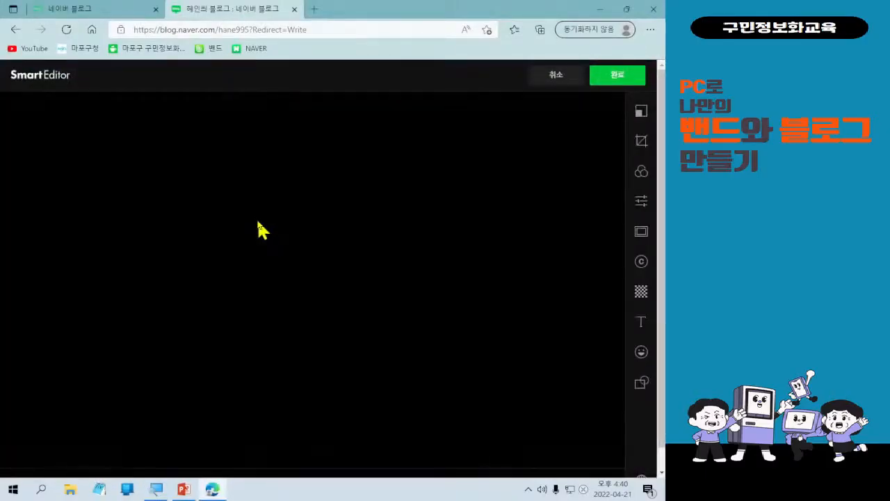
pyautogui.hotkey('ctrl', 'l')
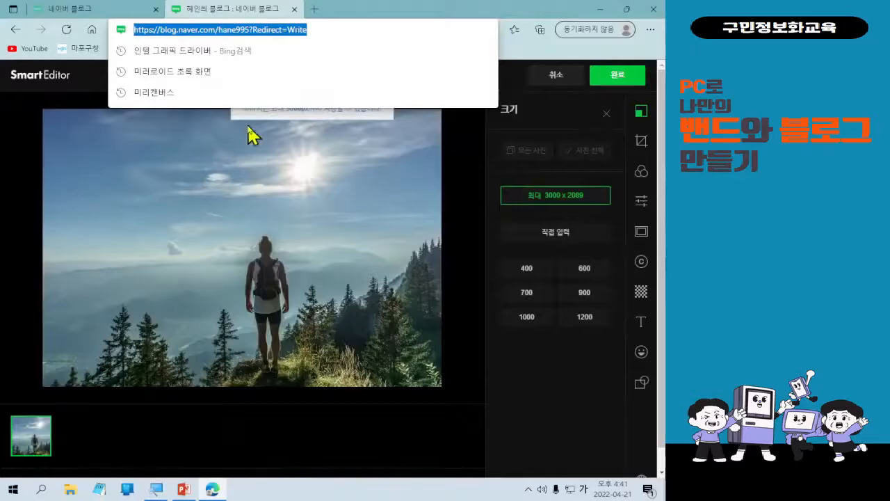
pyautogui.click(258, 29)
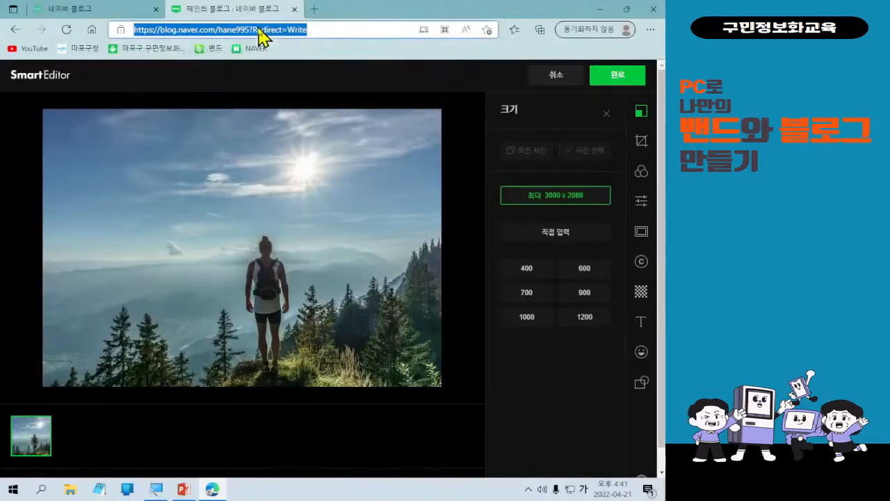
pyautogui.click(270, 85)
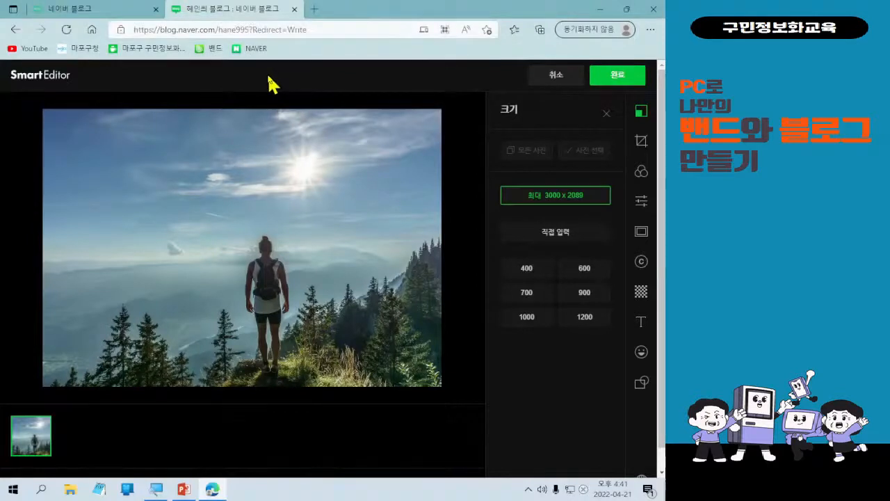
pyautogui.hotkey('alt', 'f')
pyautogui.press('Escape')
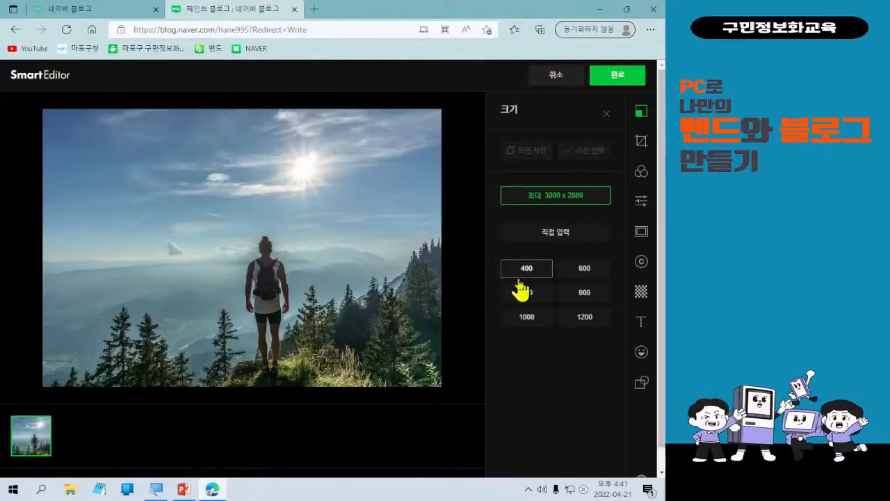
# Try the 900 preset width, then settle on 700 for the photo.
pyautogui.click(569, 301)
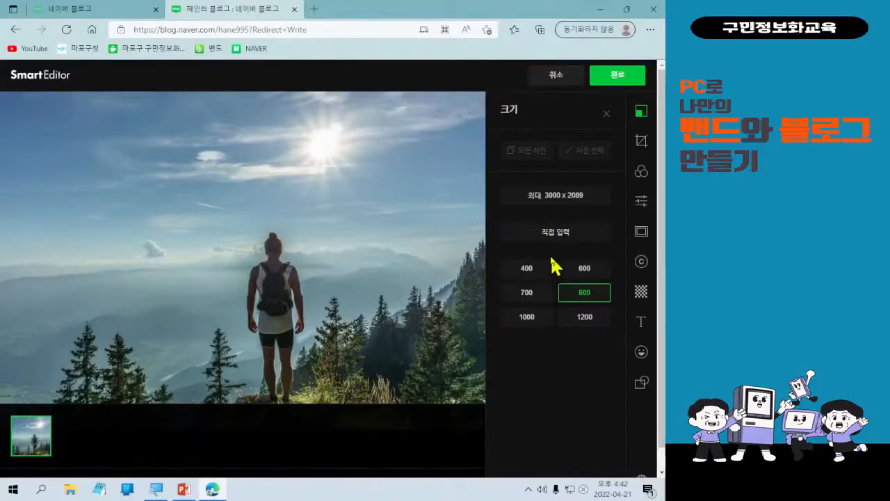
pyautogui.click(542, 296)
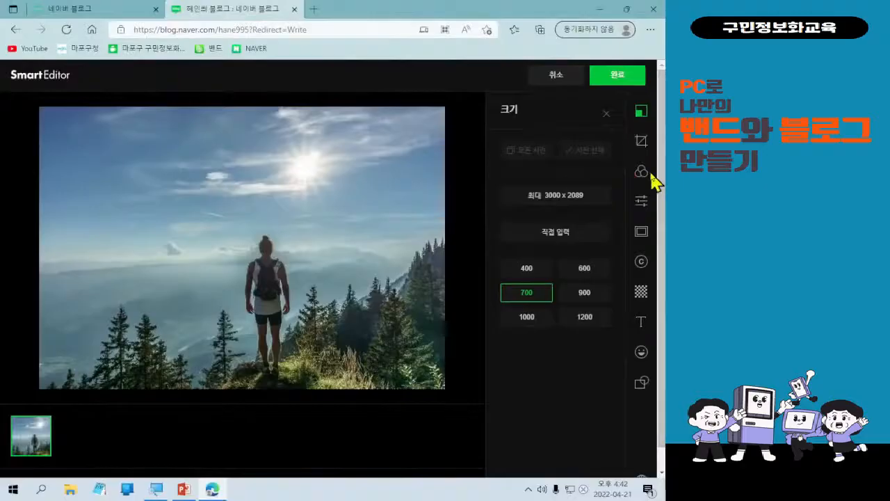
# Preview the Bright, Tender, Cool, Cobalt, Vintage and Classic filters on the photo.
pyautogui.click(642, 174)
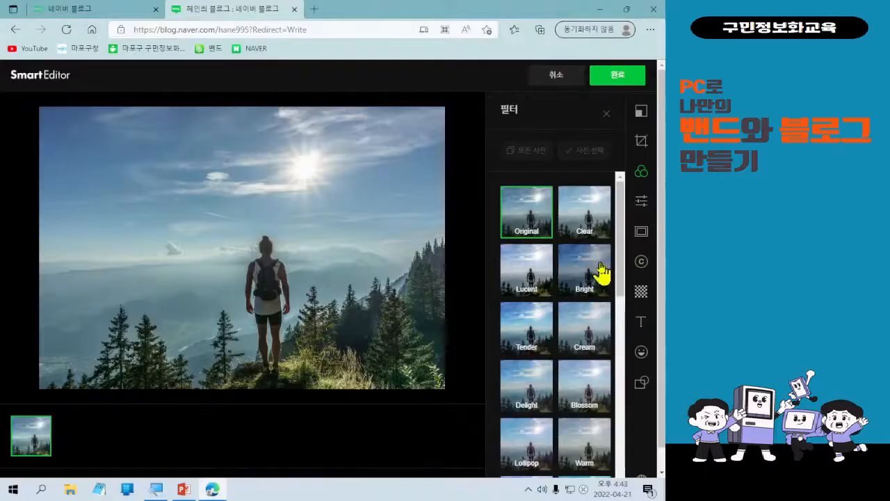
pyautogui.click(601, 271)
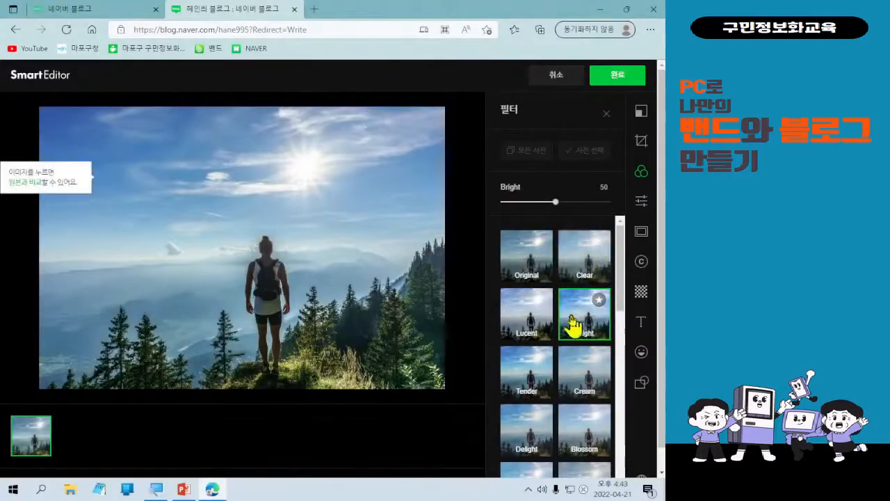
pyautogui.click(544, 375)
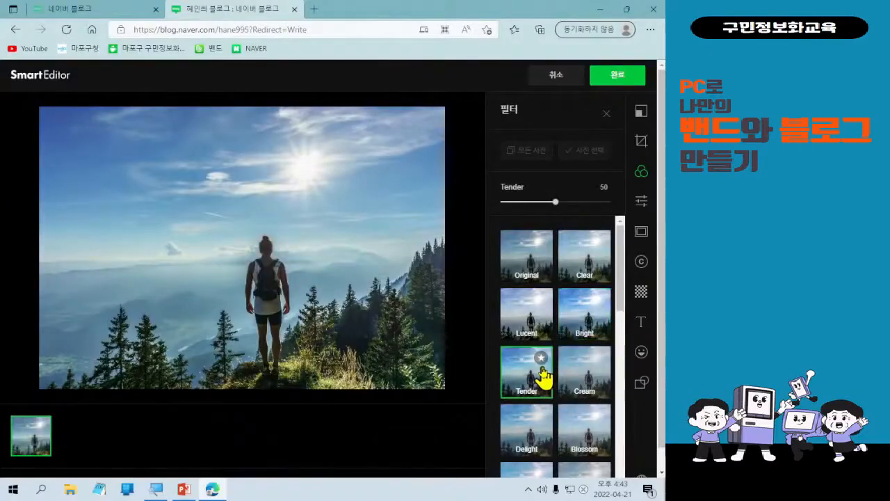
pyautogui.scroll(-3, 580, 385)
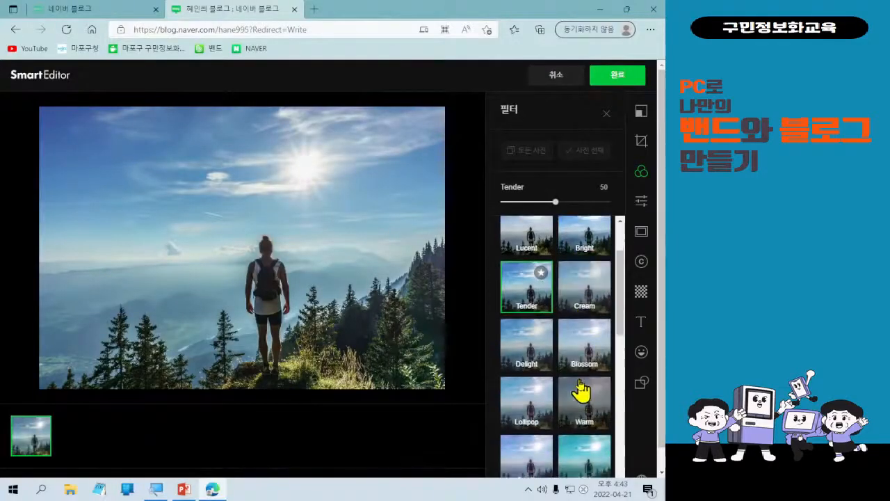
pyautogui.click(527, 435)
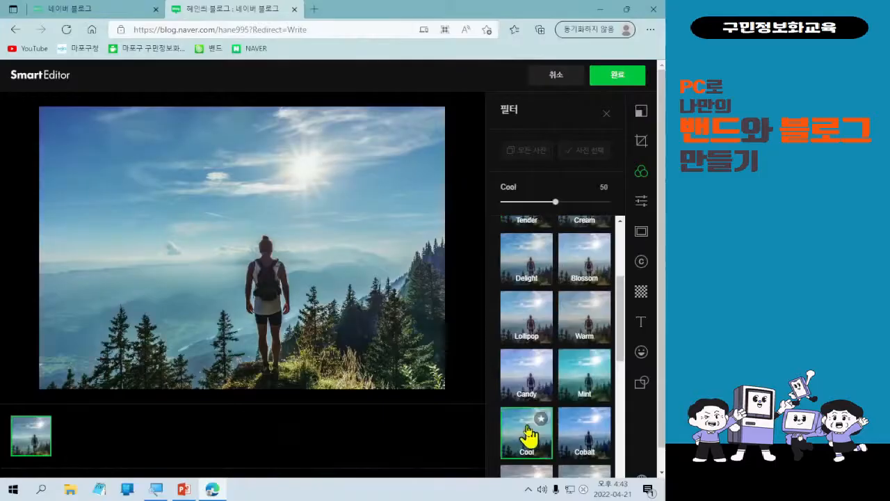
pyautogui.click(570, 439)
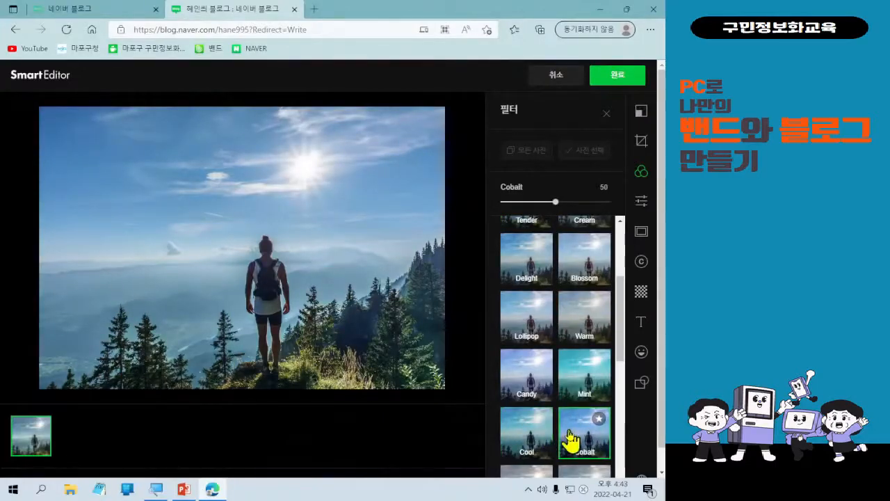
pyautogui.scroll(-1, 570, 439)
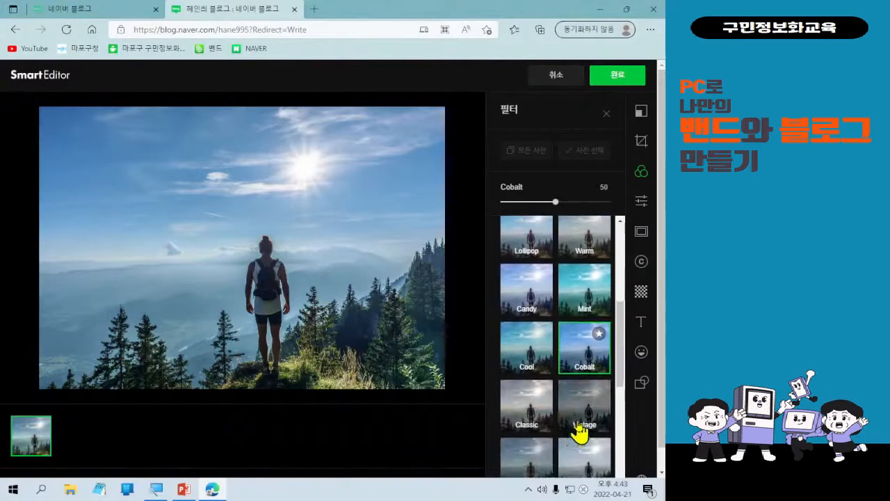
pyautogui.click(579, 430)
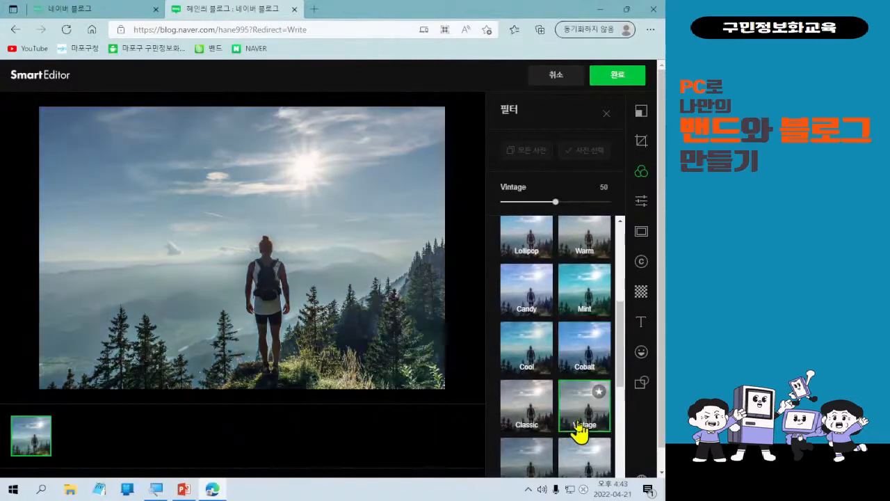
pyautogui.click(531, 417)
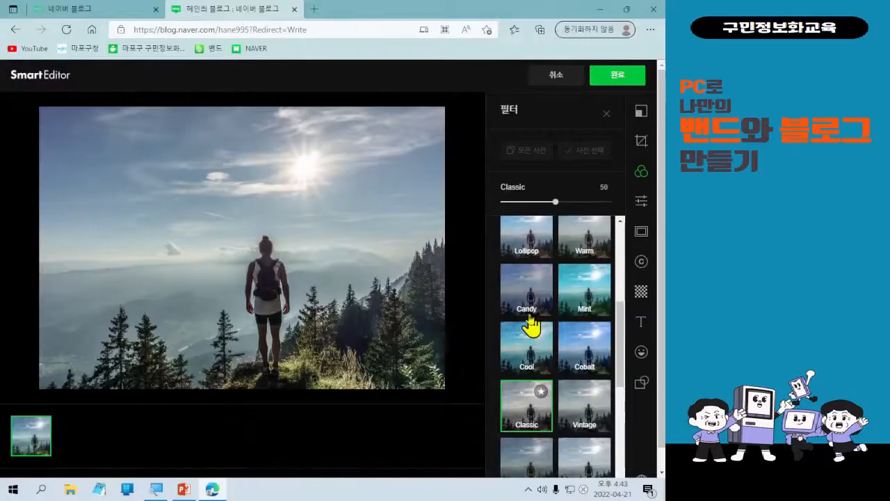
# Apply the Tender filter and raise its strength to 78.
pyautogui.scroll(2, 527, 350)
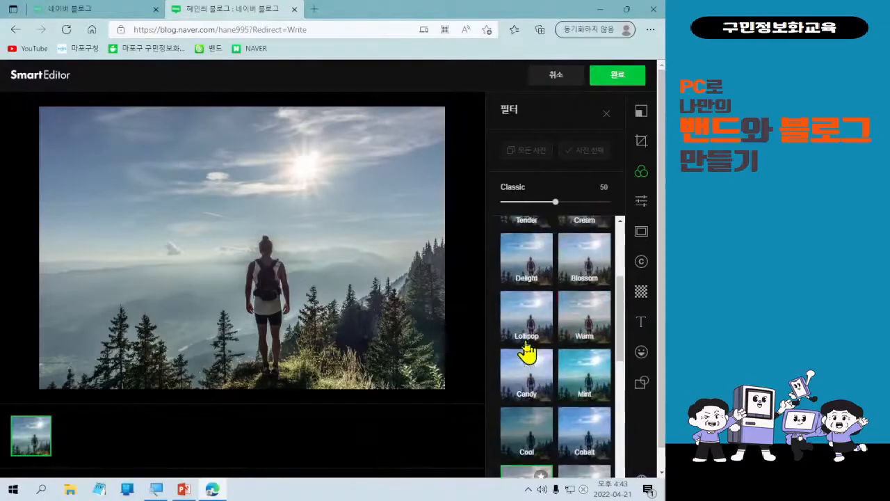
pyautogui.scroll(2, 526, 350)
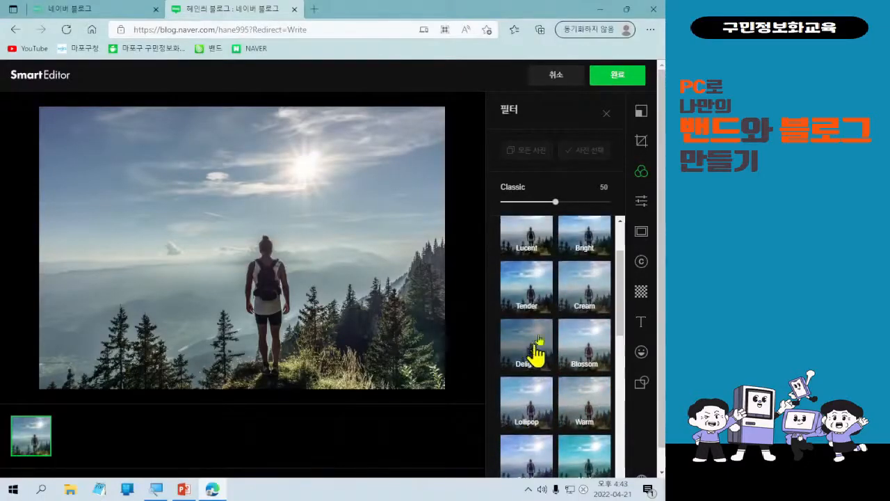
pyautogui.click(540, 280)
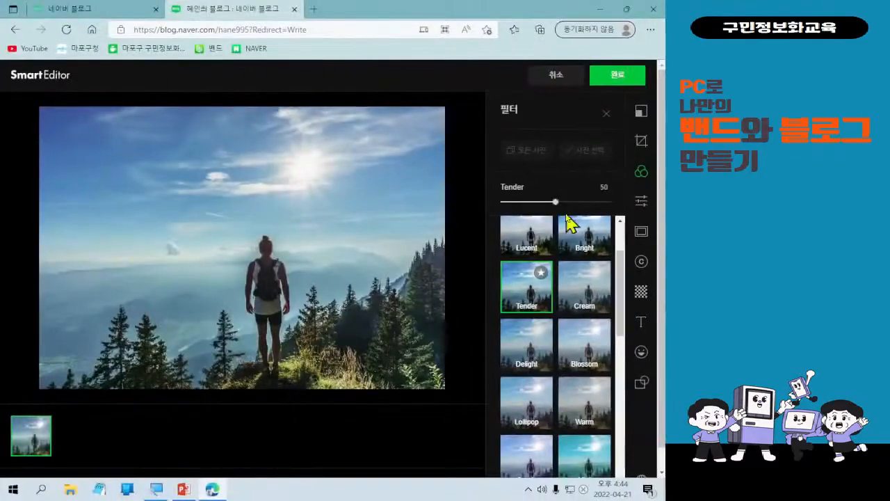
pyautogui.moveTo(525, 200); pyautogui.dragTo(584, 202)
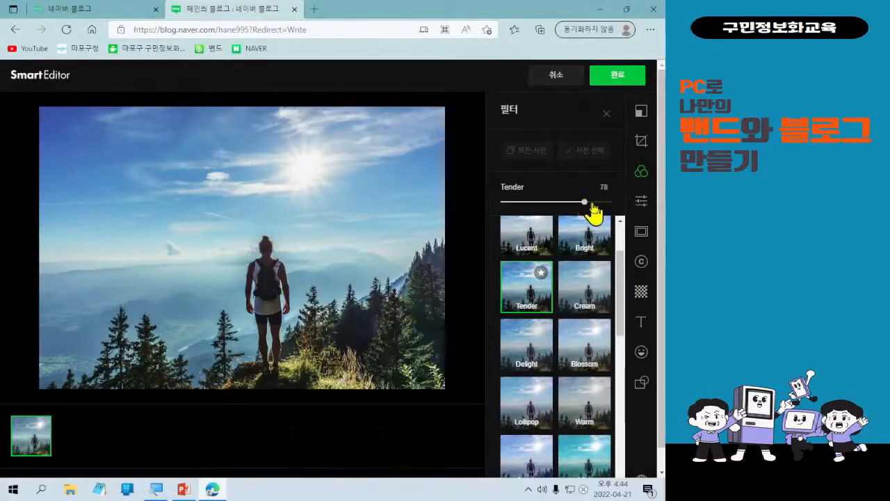
# After a look at frame options, open the photo's text panel with 아트타이포 and 말풍선 styles.
pyautogui.click(640, 236)
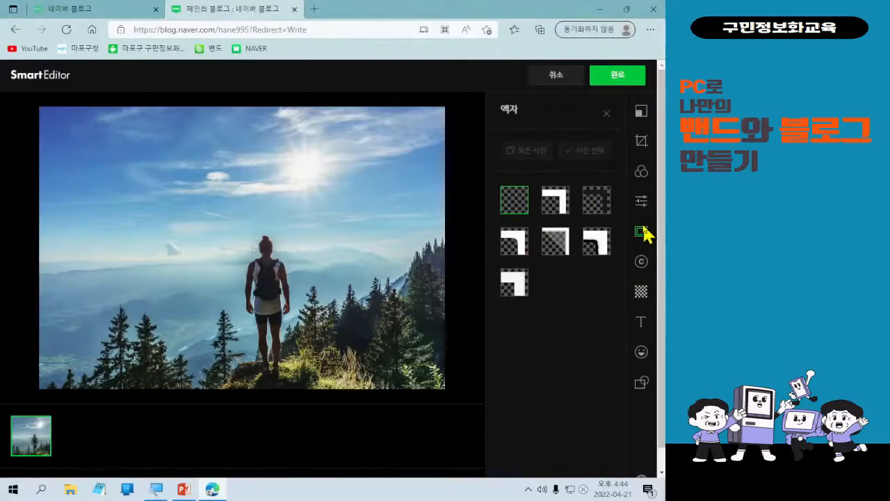
pyautogui.hotkey('ctrl', 'l')
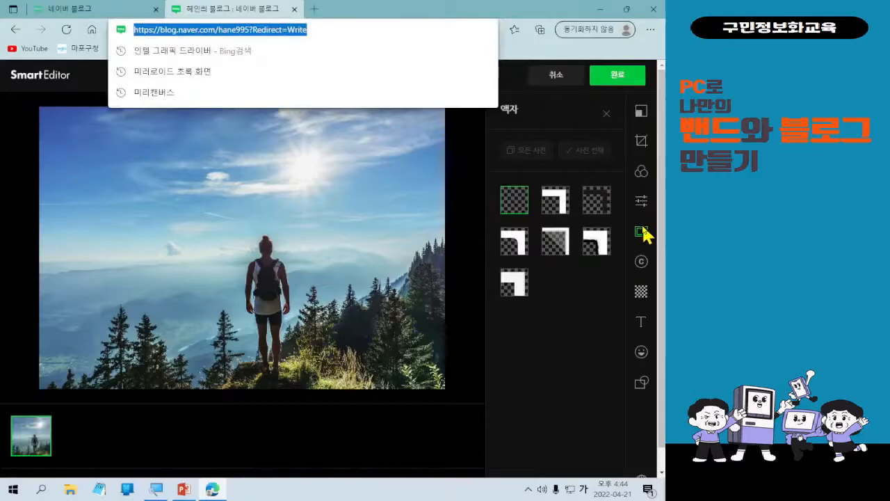
pyautogui.click(641, 323)
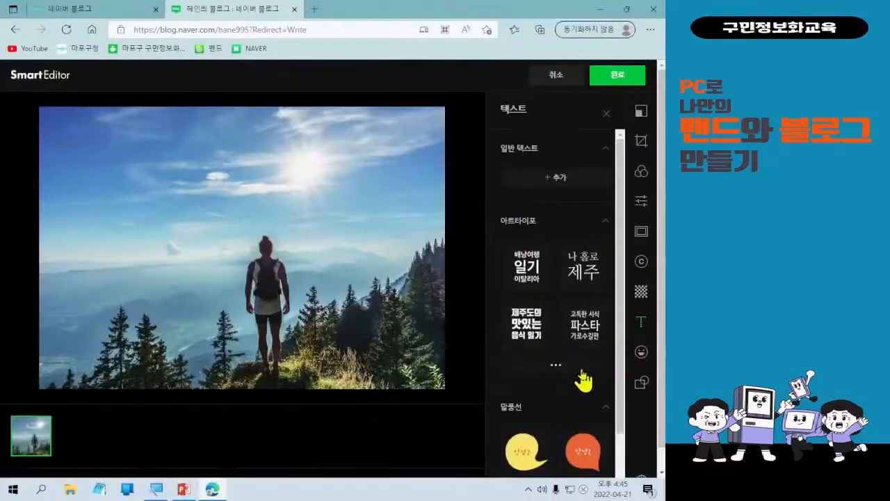
# Expand the Artypo list and add the round black 꾸미기 title sticker onto the hiker photo.
pyautogui.scroll(-2, 583, 379)
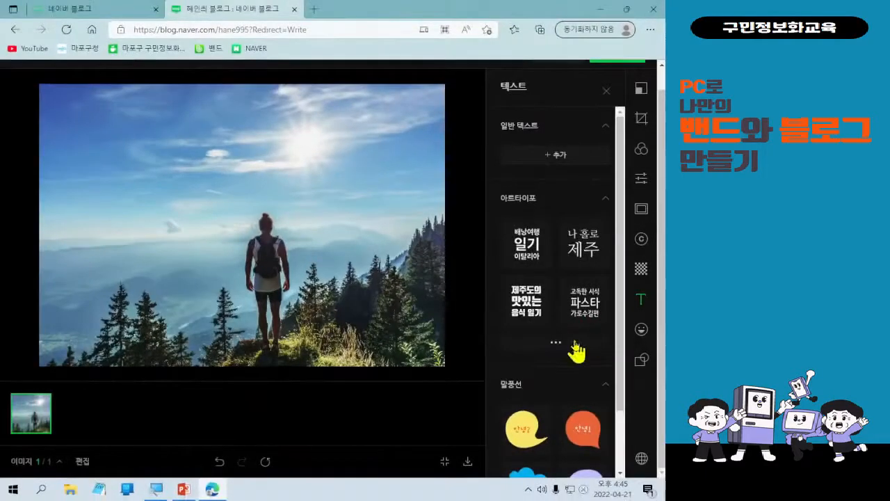
pyautogui.click(546, 379)
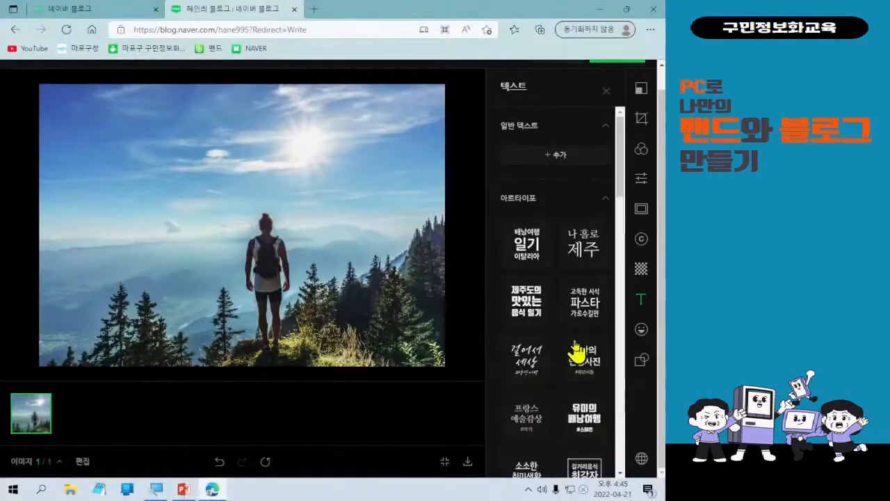
pyautogui.scroll(-1, 576, 352)
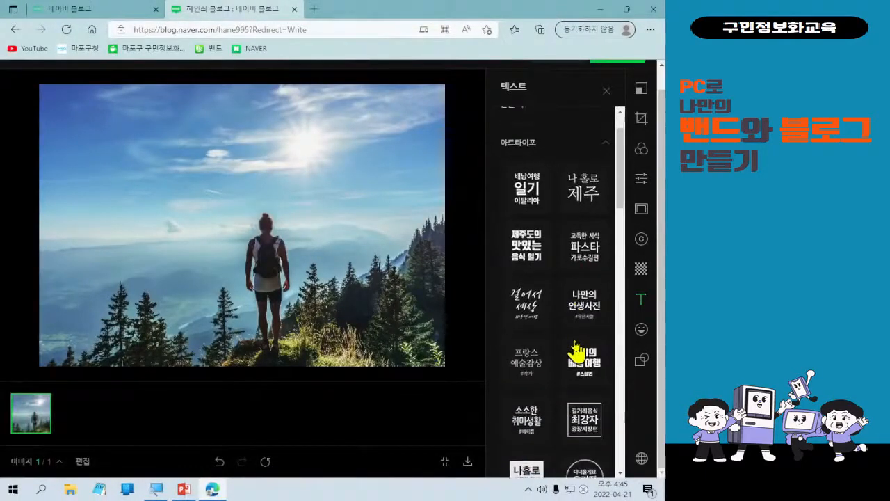
pyautogui.scroll(-1, 576, 352)
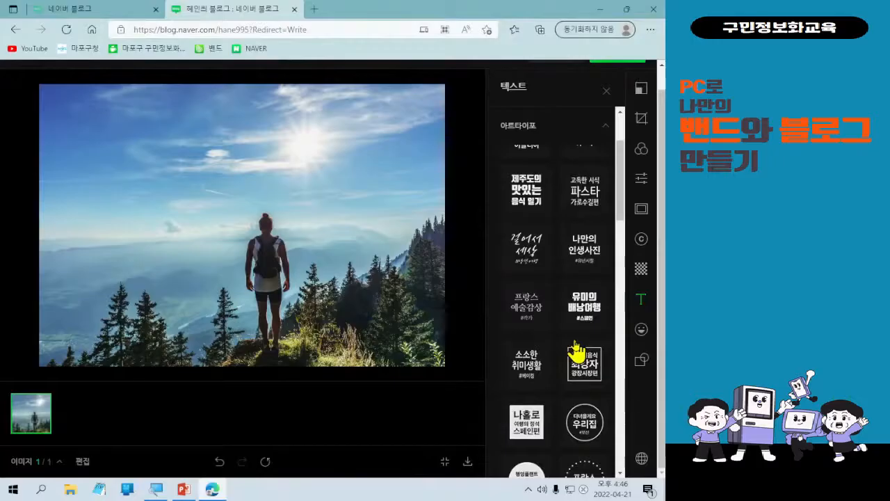
pyautogui.scroll(-1, 577, 351)
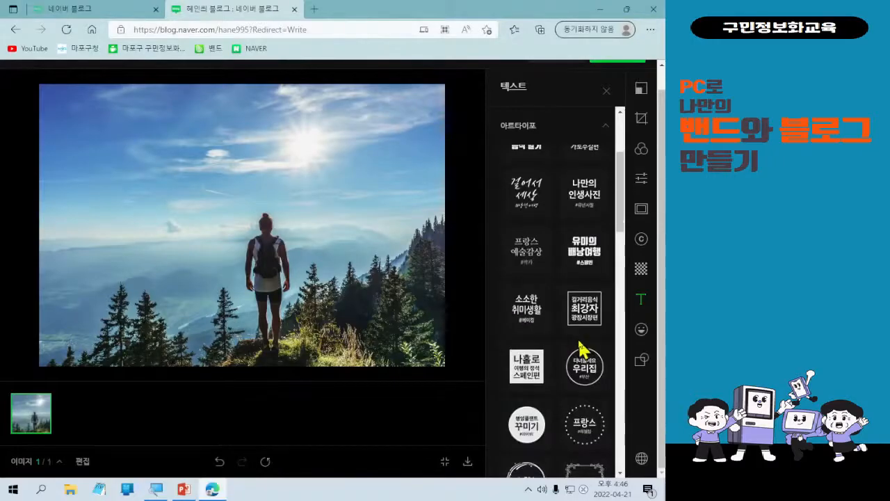
pyautogui.scroll(-1, 581, 348)
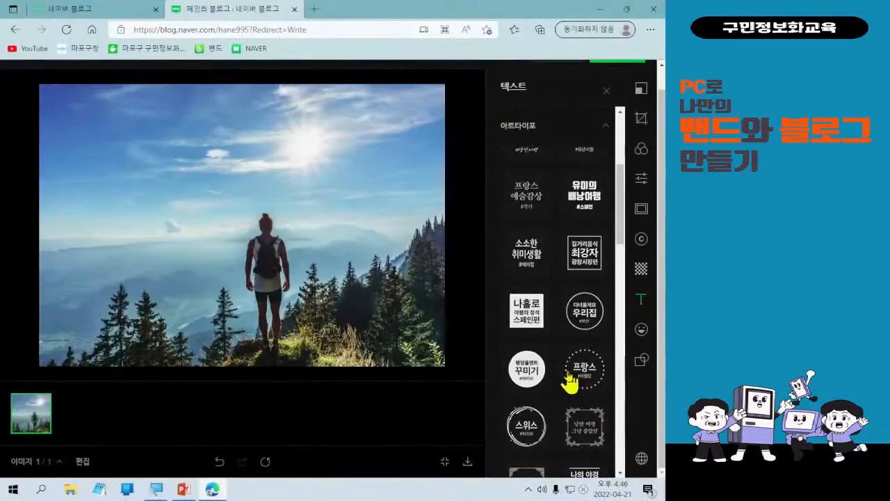
pyautogui.click(549, 378)
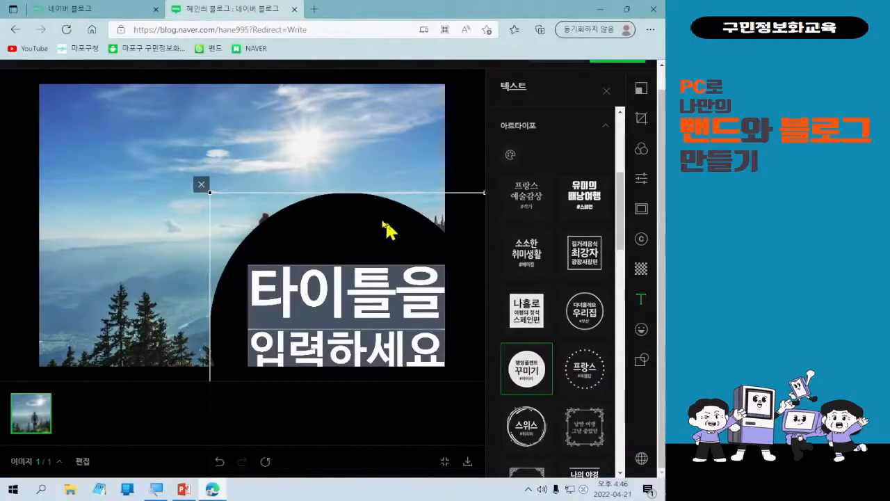
# Move the circular title sticker up and left and shrink it.
pyautogui.moveTo(387, 228); pyautogui.dragTo(289, 139)
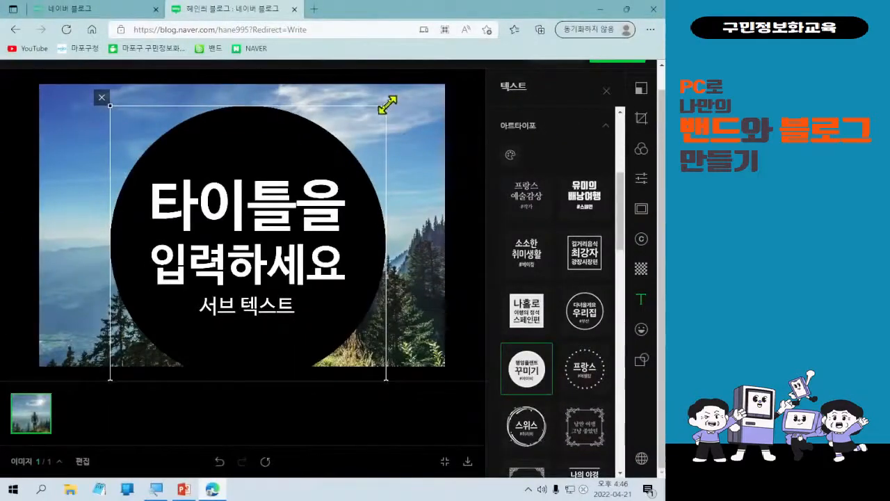
pyautogui.moveTo(387, 104); pyautogui.dragTo(248, 244)
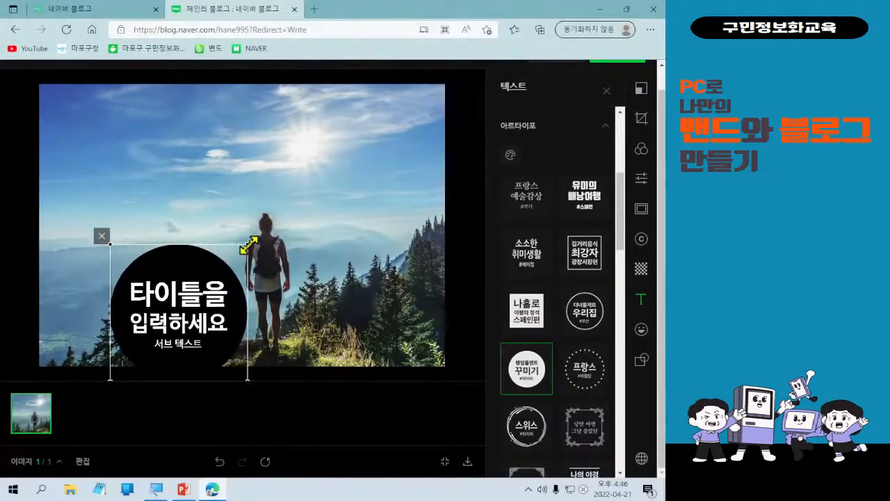
pyautogui.doubleClick(230, 320)
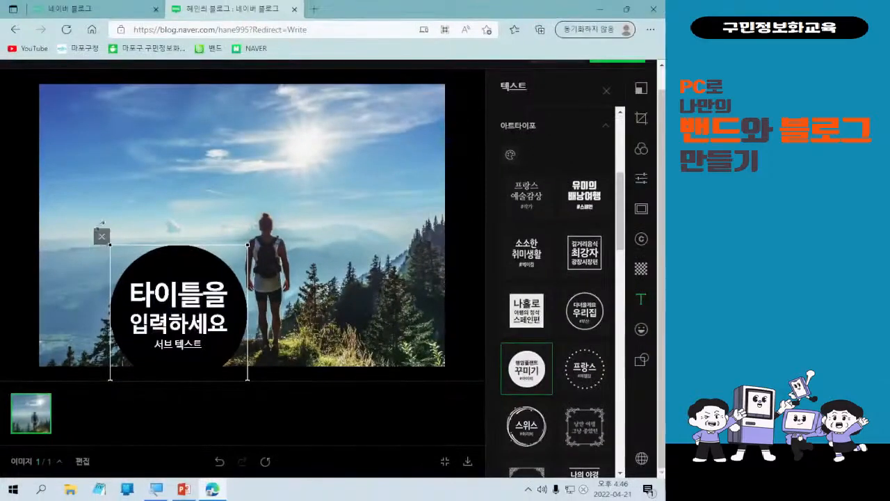
# Delete the circular title sticker and browse further down the Artypo list.
pyautogui.click(73, 159)
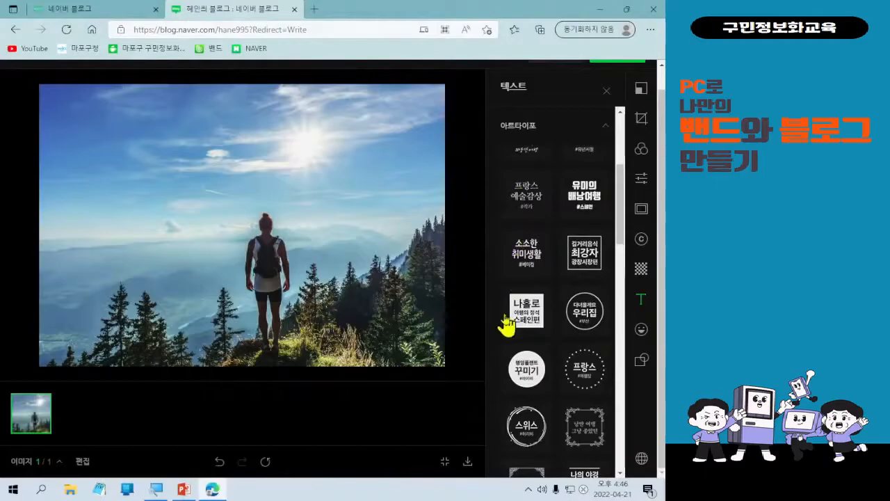
pyautogui.scroll(-1, 541, 369)
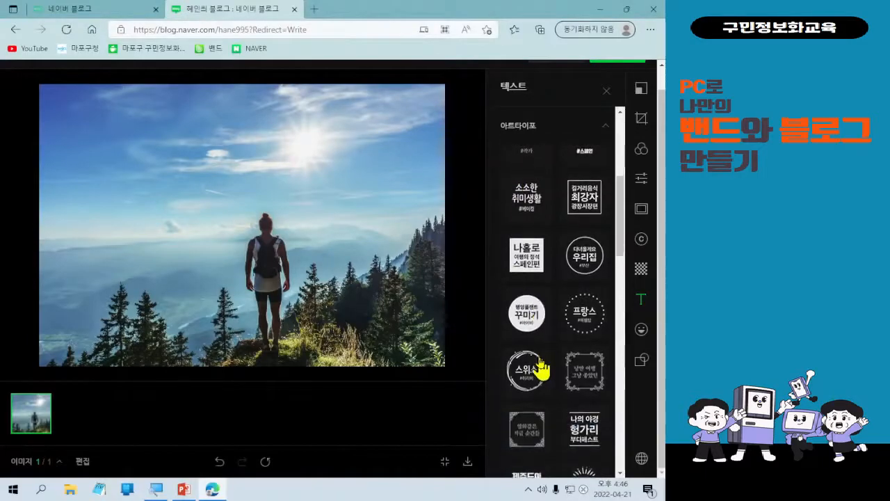
pyautogui.scroll(-1, 540, 368)
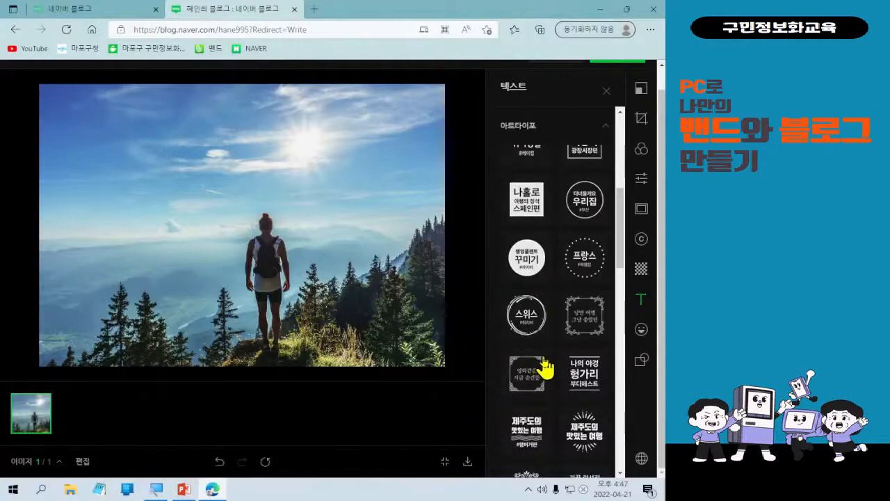
pyautogui.scroll(-1, 544, 368)
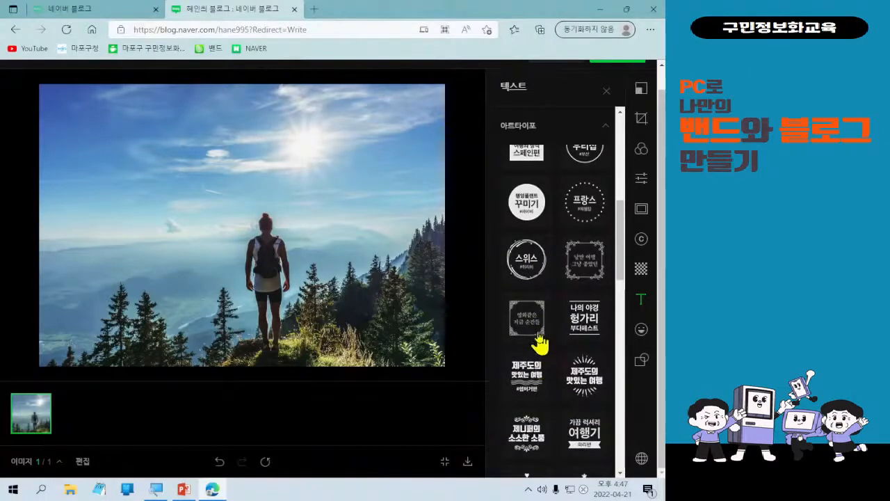
# Add the ornate 영화같은 frame sticker, shrink it to about two-thirds size in the upper left.
pyautogui.click(539, 341)
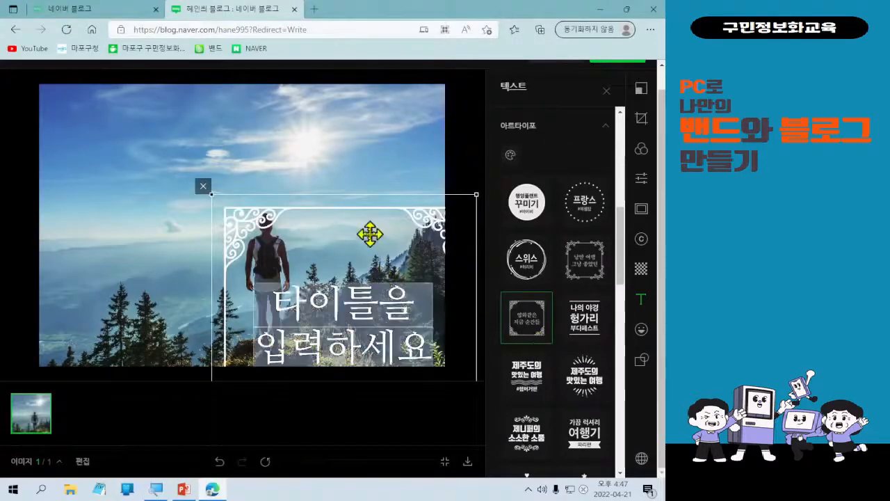
pyautogui.moveTo(367, 233); pyautogui.dragTo(234, 139)
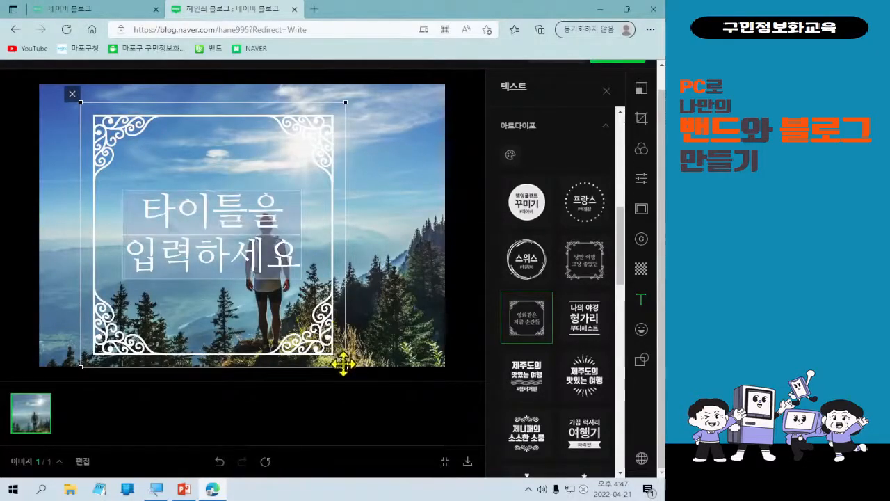
pyautogui.moveTo(345, 369); pyautogui.dragTo(182, 209)
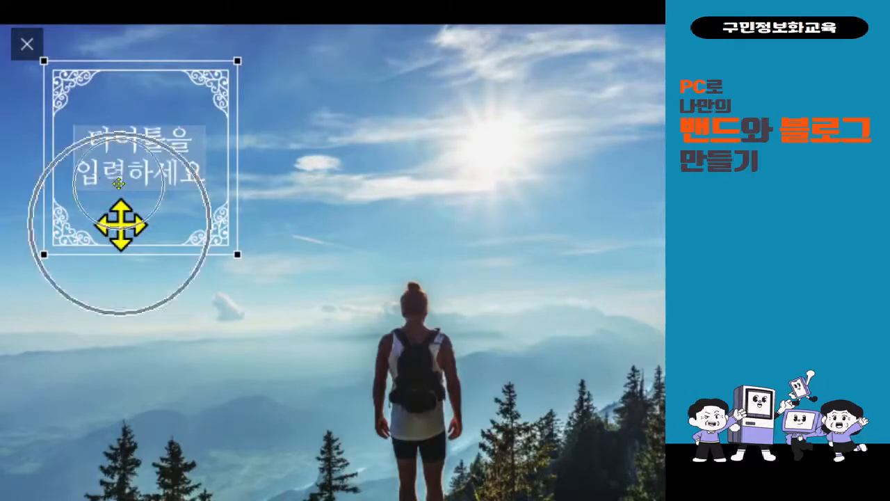
pyautogui.hotkey('ctrl', '4')
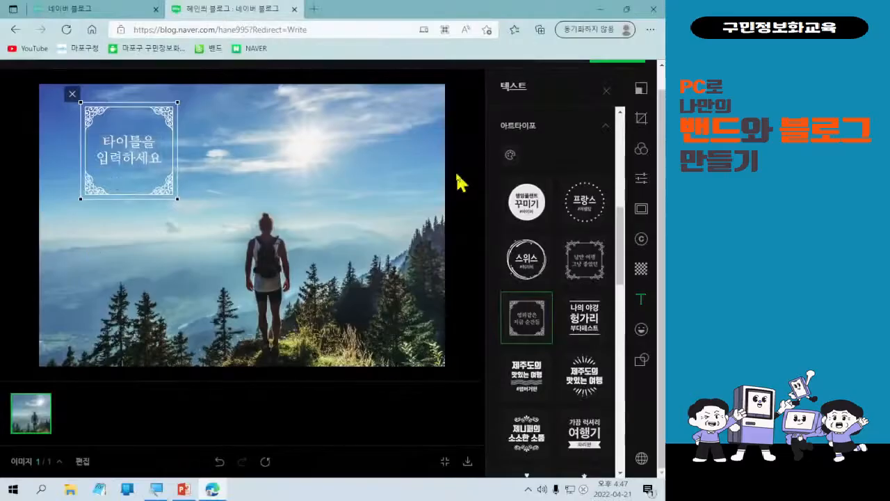
pyautogui.doubleClick(139, 156)
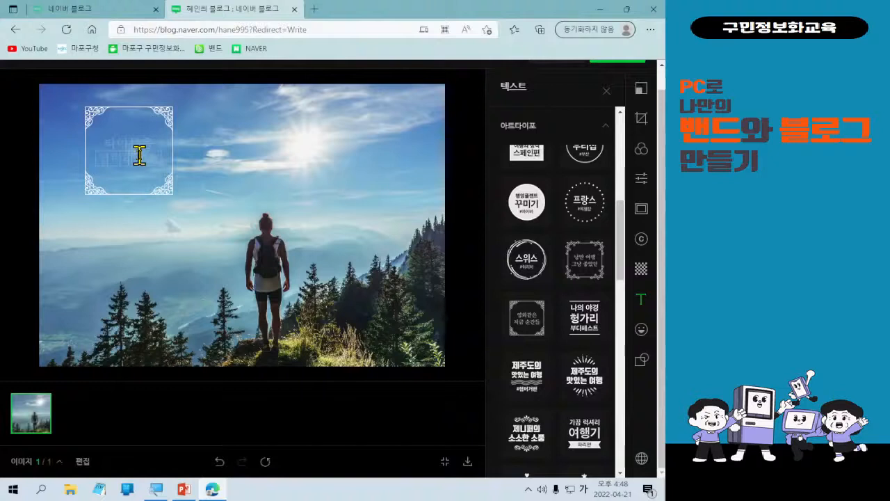
# Type '하루에' and '명언 하나' as the frame's two title lines.
pyautogui.press('Hangul')
pyautogui.write('skghsw')
pyautogui.press('BackSpace')
pyautogui.press('BackSpace')
pyautogui.press('BackSpace')
pyautogui.press('BackSpace')
pyautogui.press('BackSpace')
pyautogui.press('Hangul')
pyautogui.write('하루에ㅇ')
pyautogui.press('BackSpace')
pyautogui.press('BackSpace')
pyautogui.press('BackSpace')
pyautogui.press('BackSpace')
pyautogui.press('BackSpace')
pyautogui.write('명언 하나')
pyautogui.click(128, 144)
pyautogui.write('하루에')
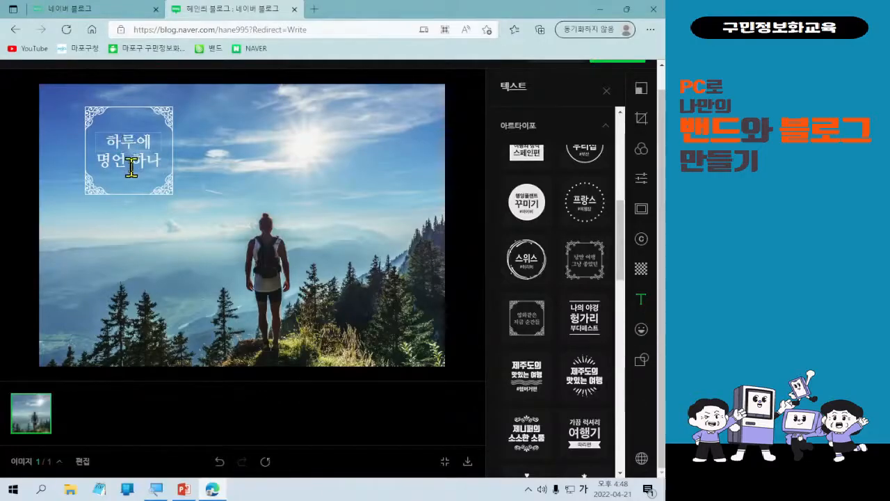
pyautogui.click(131, 232)
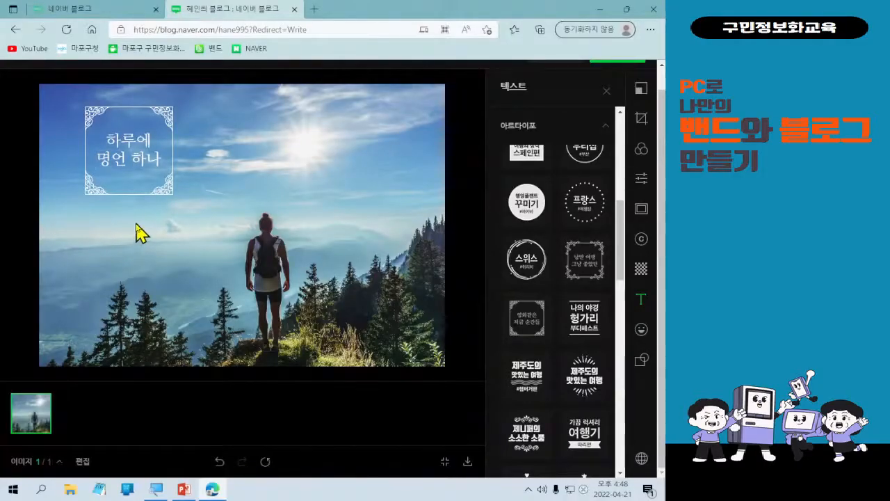
# Nudge the ornate frame sticker into the photo's top-left corner.
pyautogui.moveTo(165, 195); pyautogui.dragTo(101, 144)
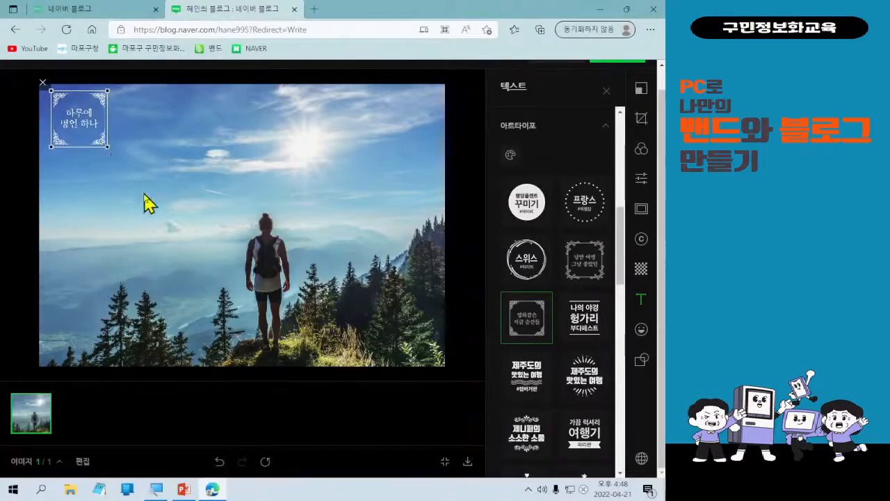
pyautogui.click(139, 214)
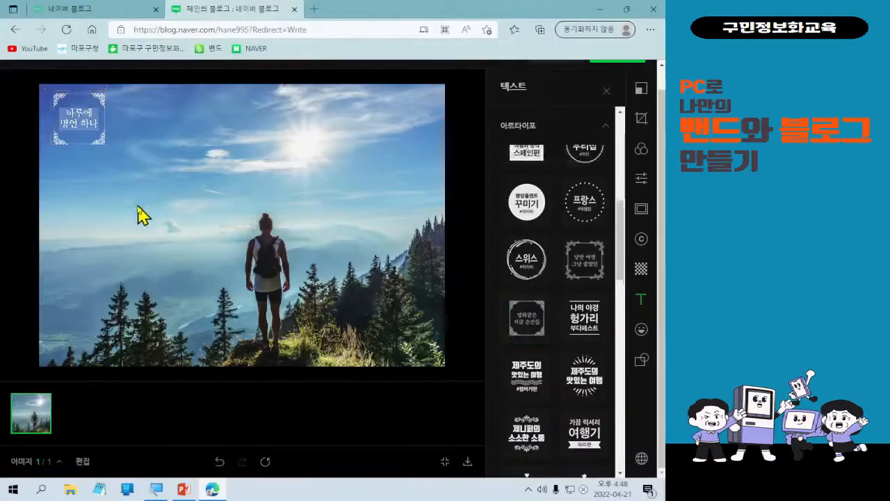
pyautogui.click(97, 134)
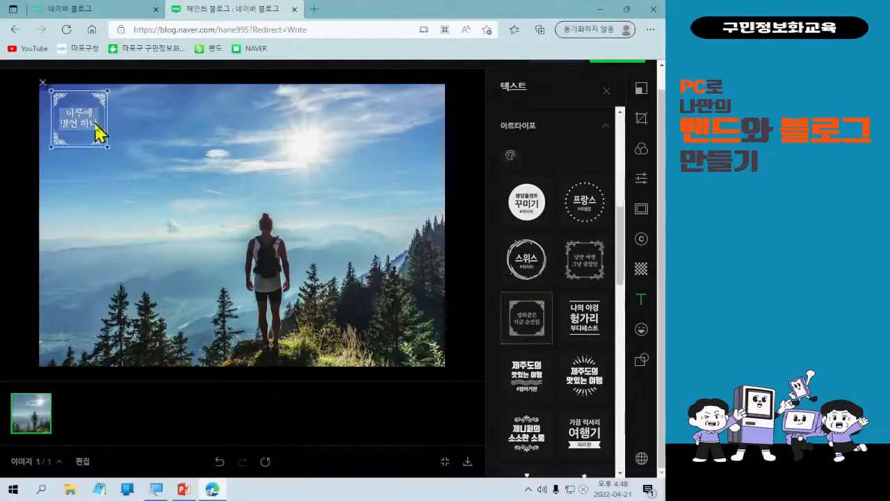
pyautogui.click(90, 183)
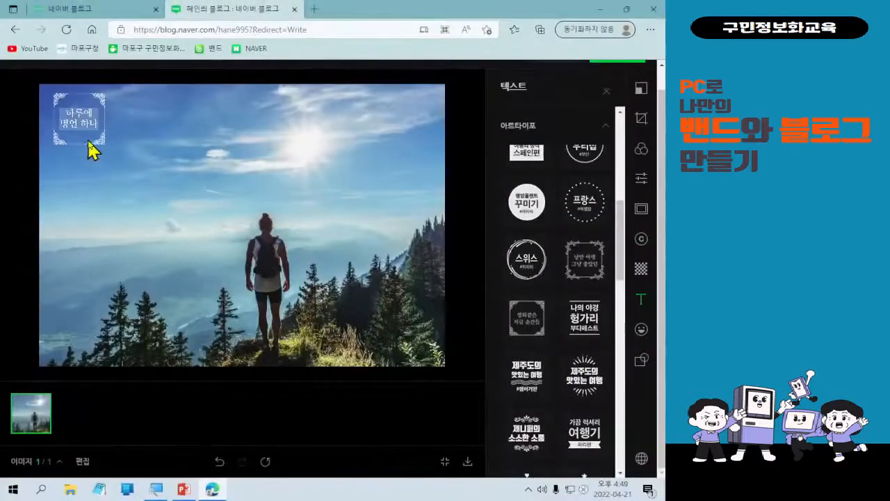
pyautogui.click(94, 143)
pyautogui.moveTo(96, 143); pyautogui.dragTo(92, 140)
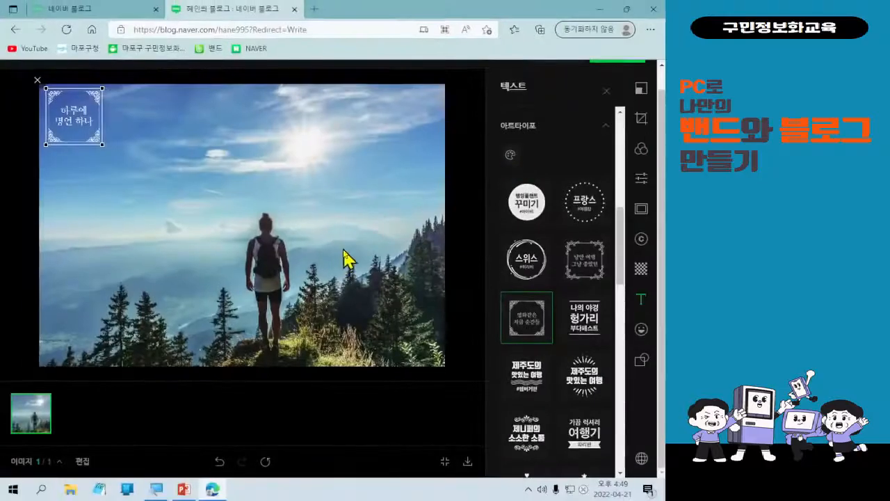
# Change the 하루에 명언 하나 sticker text colour from white to a dark swatch.
pyautogui.click(510, 155)
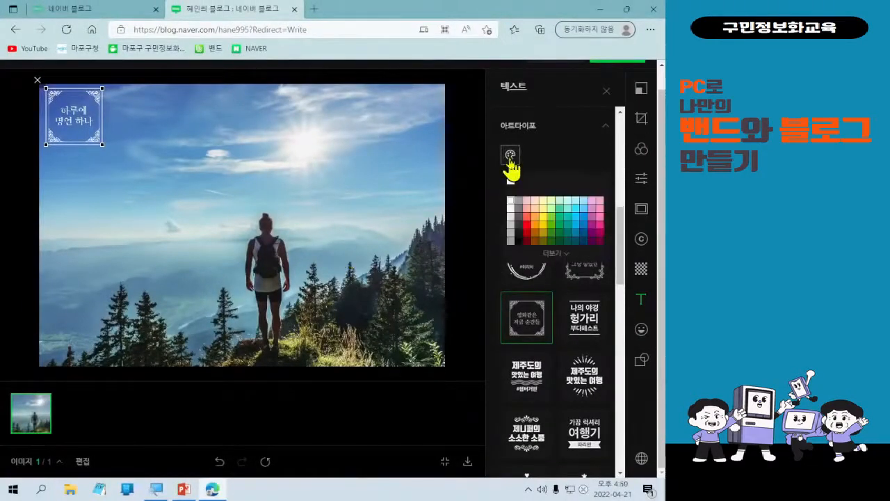
pyautogui.click(518, 237)
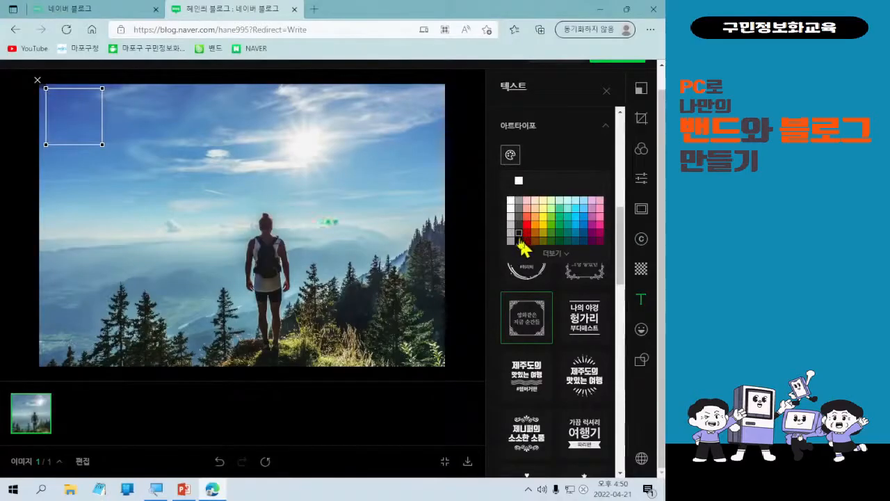
pyautogui.click(519, 241)
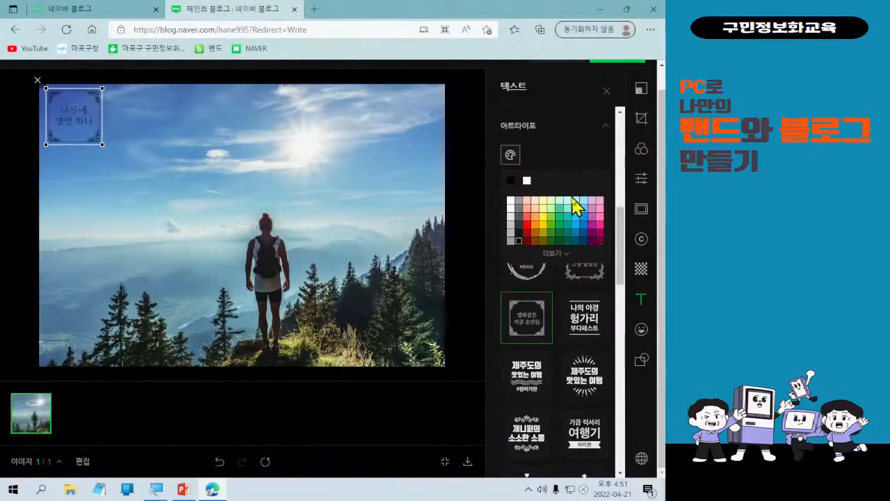
pyautogui.scroll(1, 572, 198)
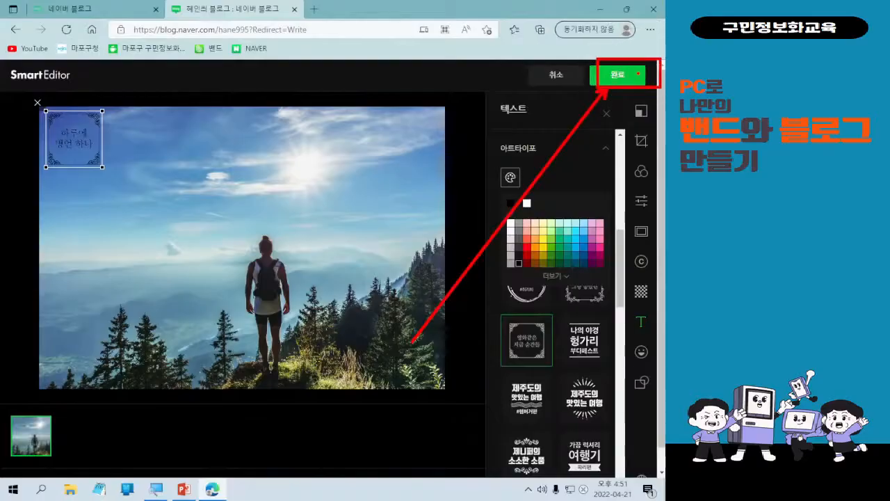
# Save the photo edits with 완료 and review the edited hiker photo in the draft.
pyautogui.click(637, 74)
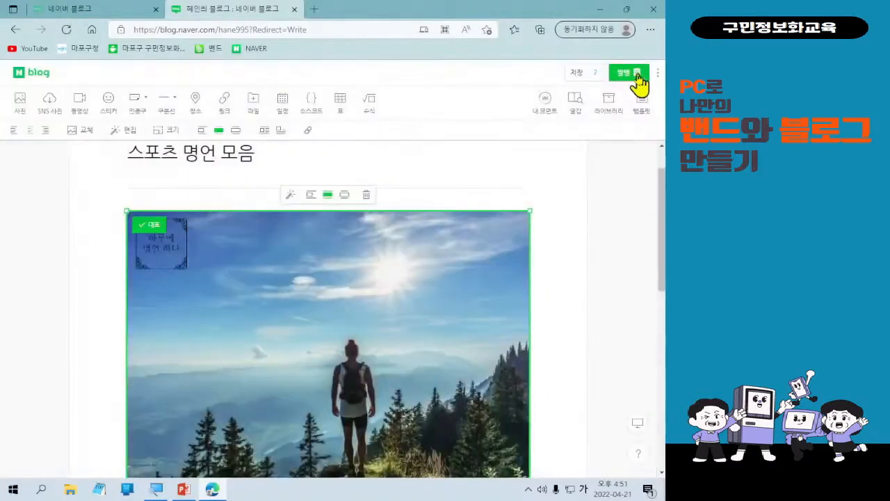
pyautogui.scroll(-2, 598, 260)
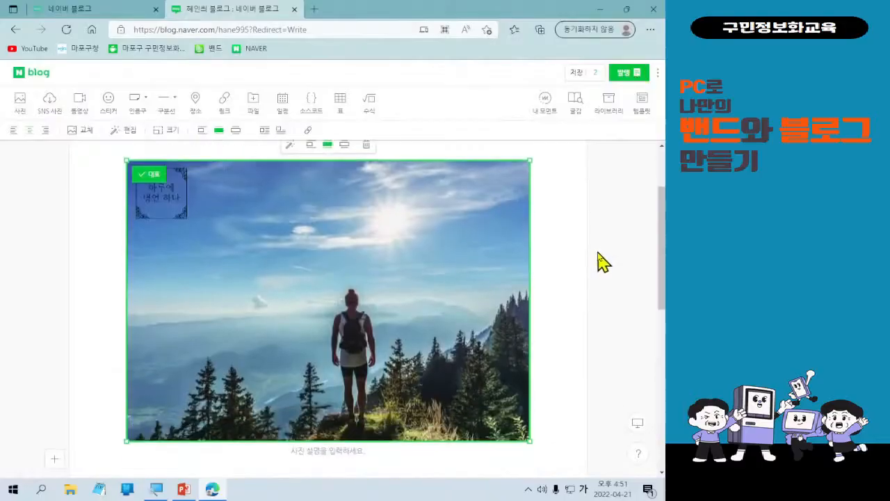
pyautogui.scroll(1, 598, 259)
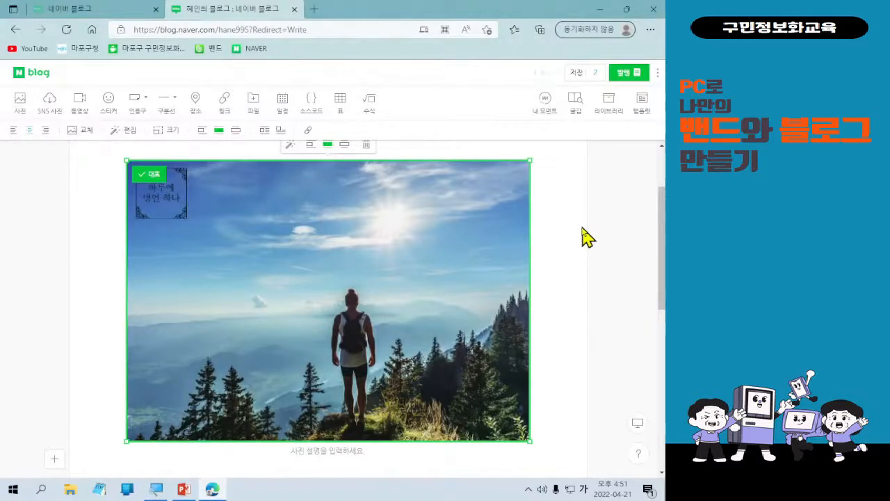
pyautogui.scroll(1, 463, 243)
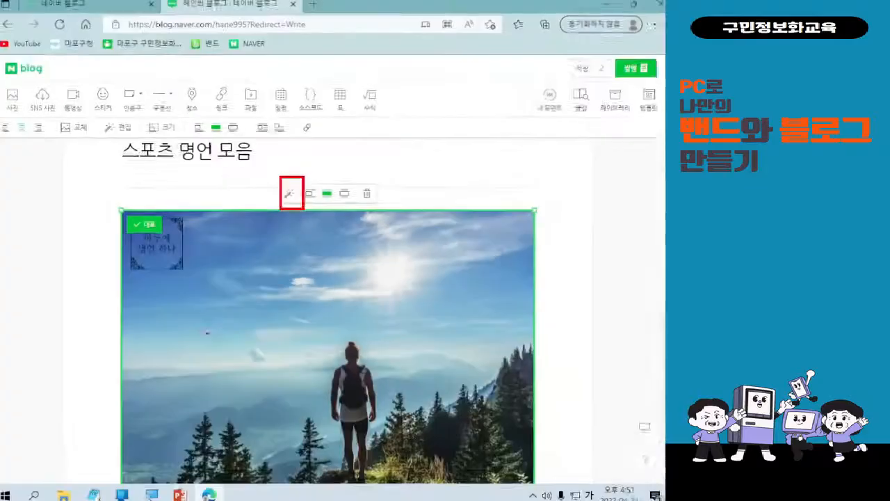
pyautogui.scroll(-1, 375, 262)
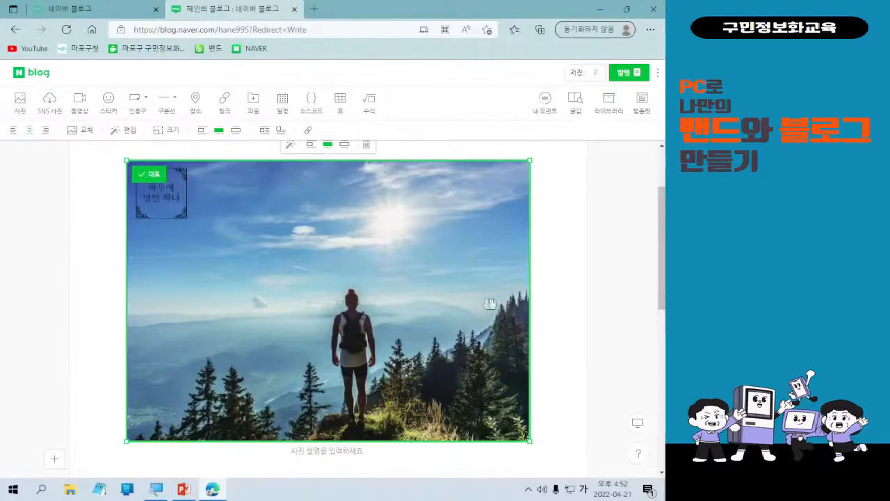
pyautogui.scroll(-5, 568, 313)
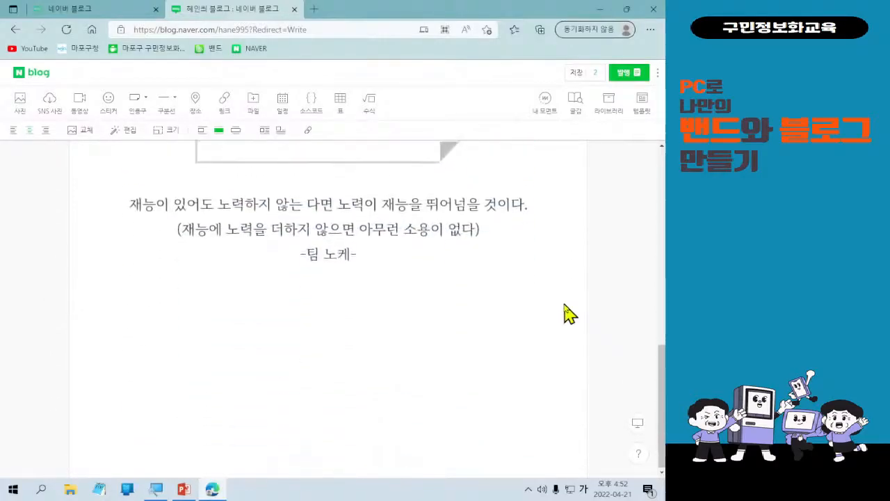
pyautogui.scroll(1, 554, 307)
pyautogui.scroll(3, 560, 316)
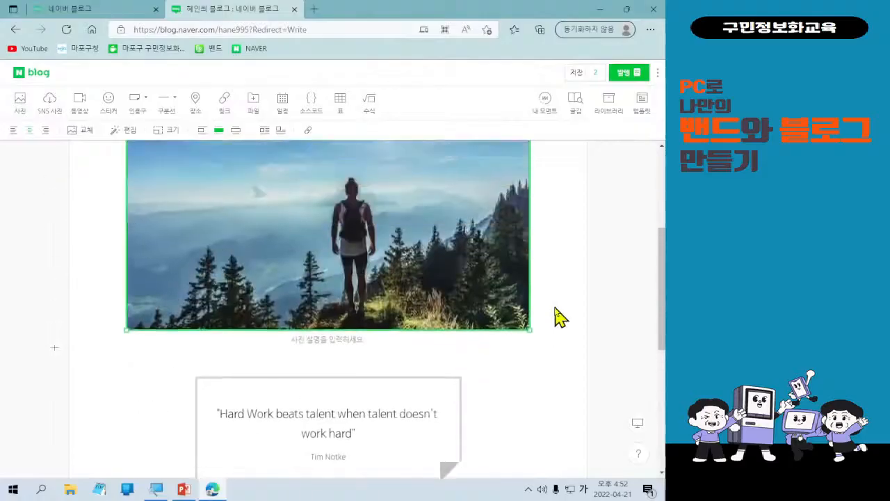
pyautogui.scroll(-3, 560, 316)
pyautogui.scroll(8, 560, 317)
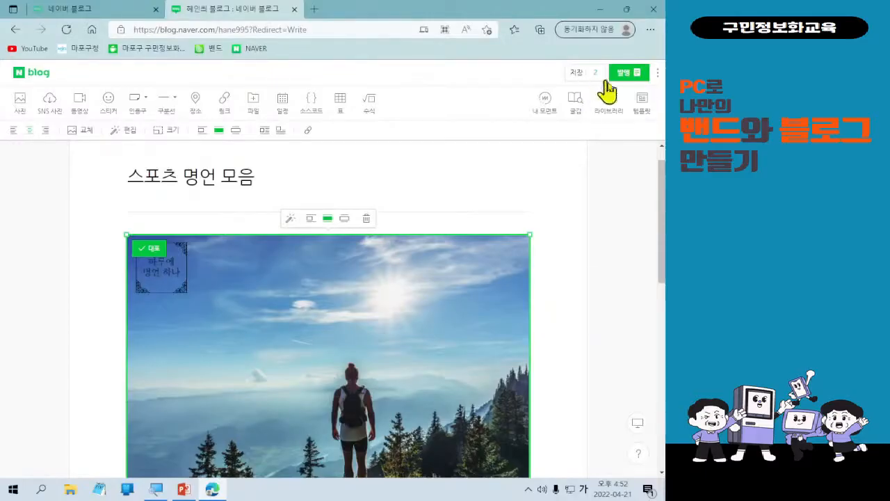
pyautogui.scroll(1, 435, 195)
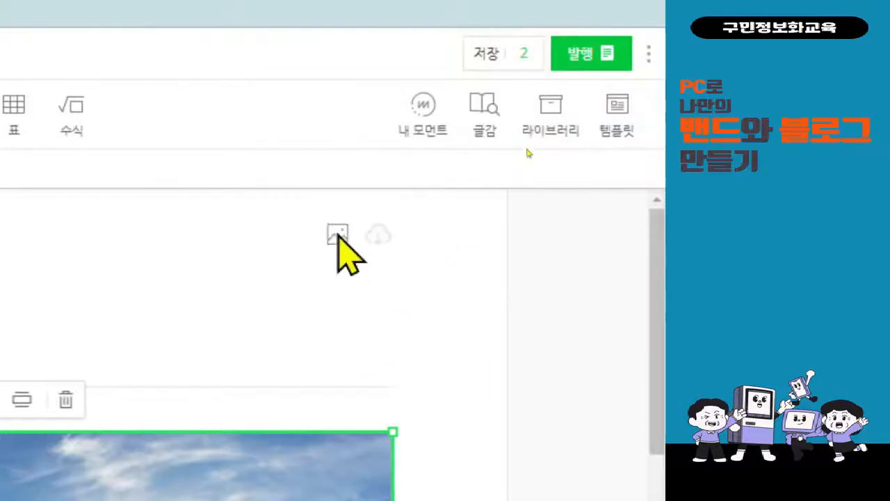
# Open the 발행 settings and set the post's category to 글쓰기 연습.
pyautogui.click(590, 54)
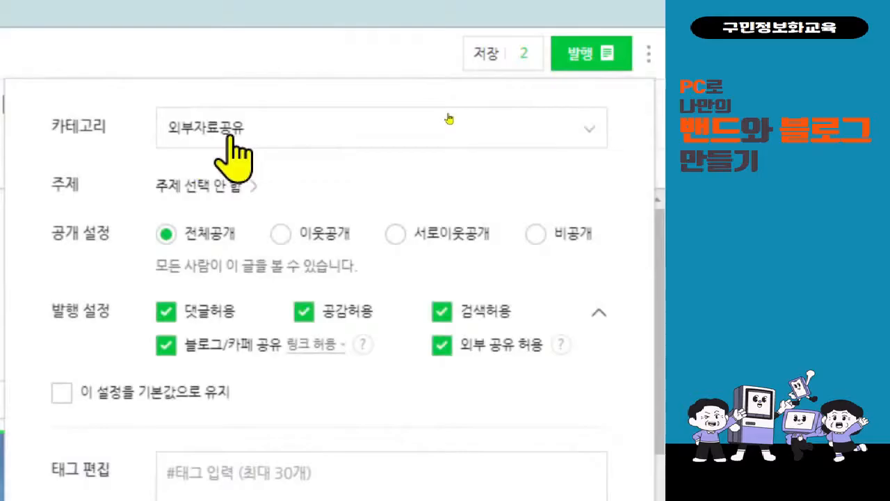
pyautogui.click(492, 122)
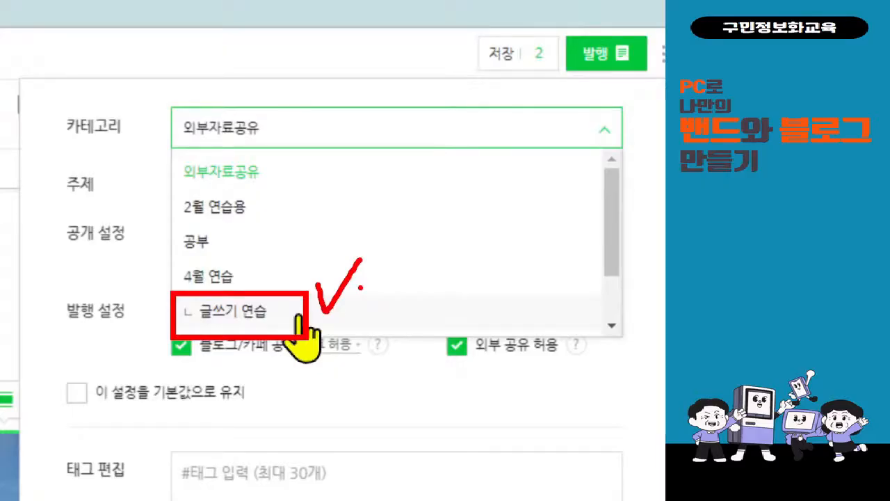
pyautogui.click(308, 312)
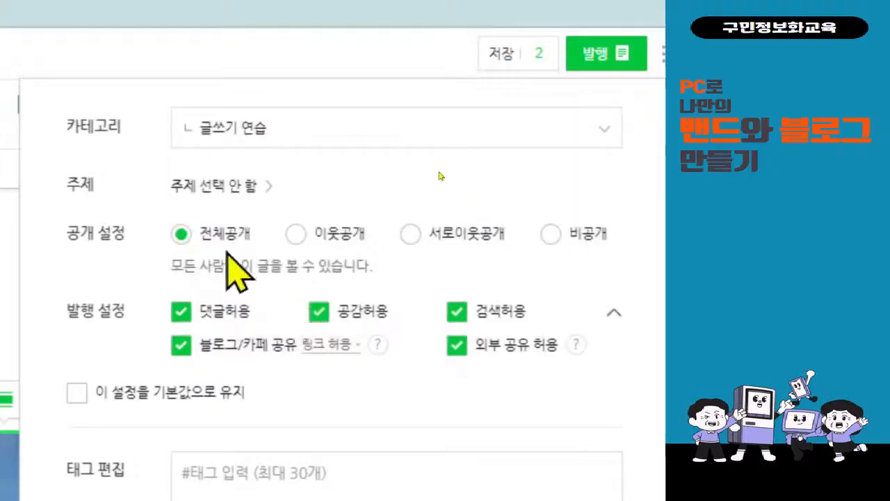
# Choose 일상·생각 as the post's topic and confirm it with 확인.
pyautogui.click(221, 191)
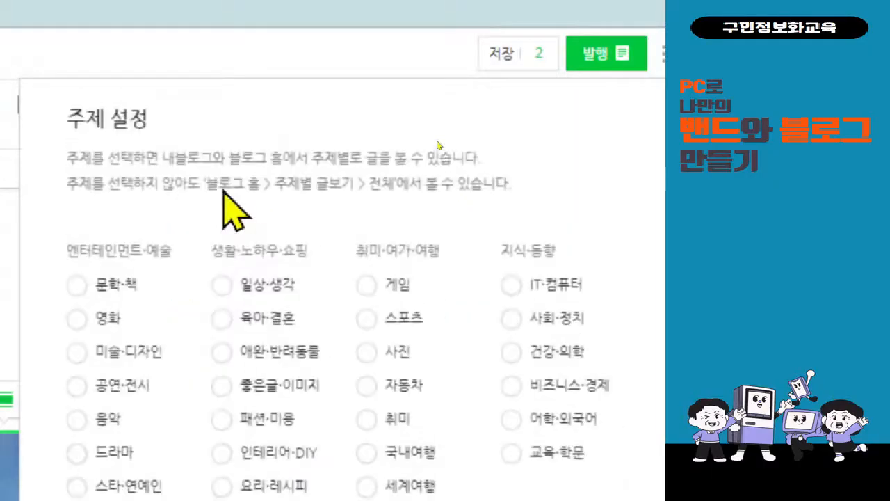
pyautogui.scroll(-5, 218, 189)
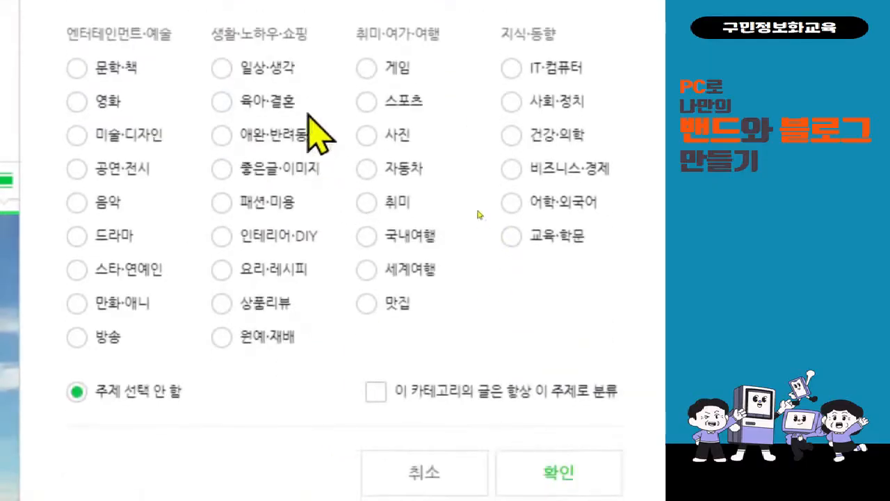
pyautogui.click(278, 70)
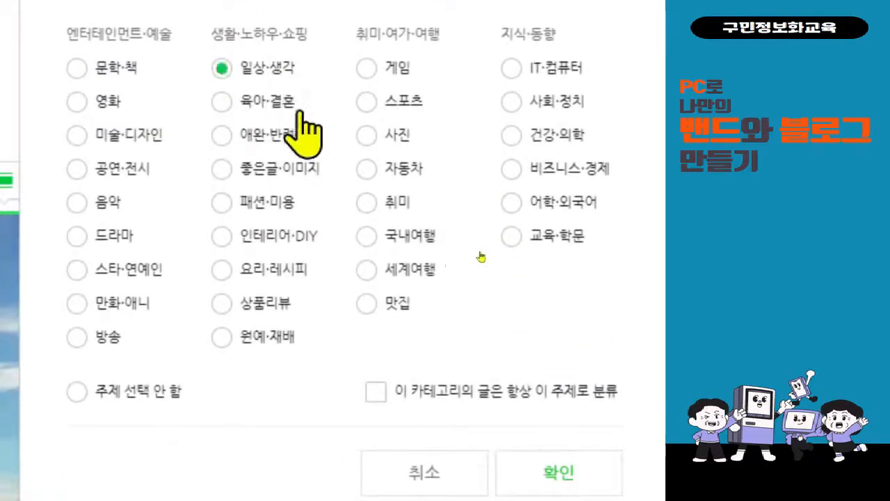
pyautogui.scroll(-1, 592, 393)
pyautogui.click(598, 421)
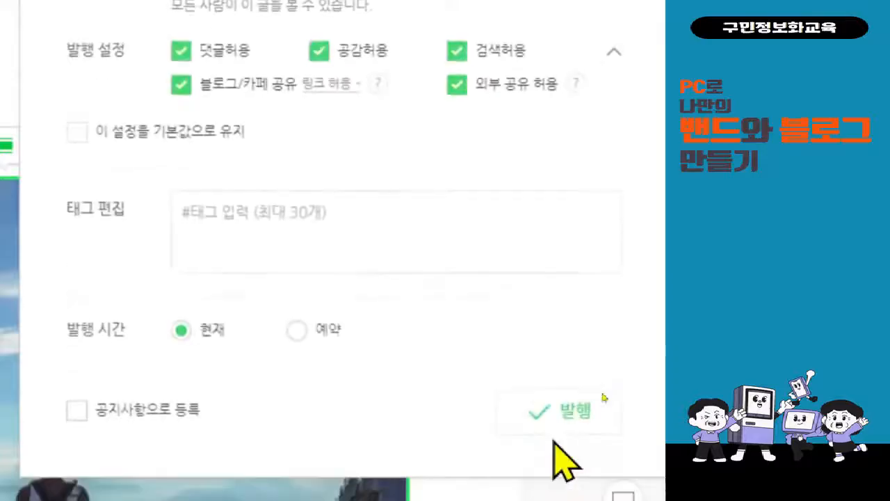
pyautogui.scroll(3, 579, 174)
pyautogui.scroll(2, 576, 138)
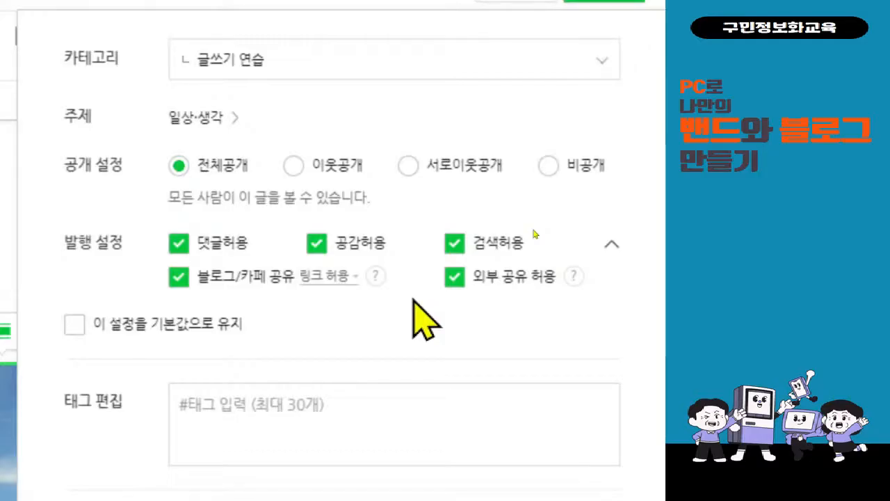
# Allow 블로그/카페 공유 and 외부 공유, and tick 이 설정을 기본값으로 유지.
pyautogui.click(178, 277)
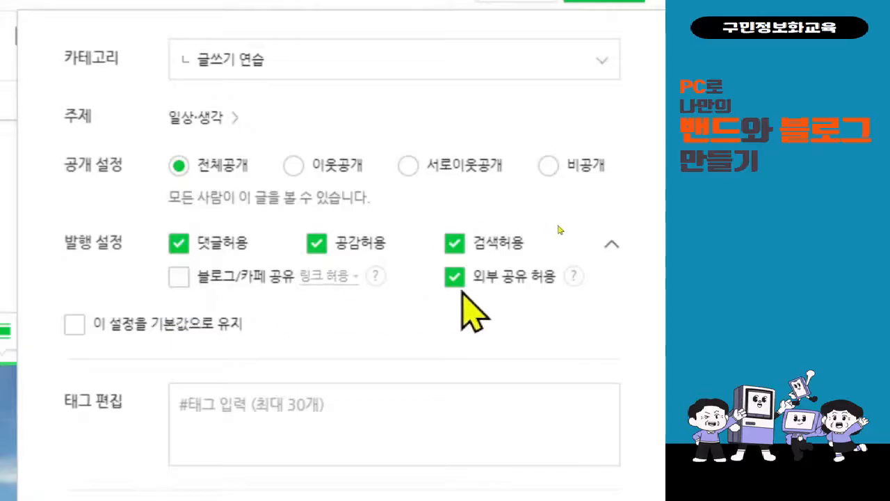
pyautogui.click(458, 283)
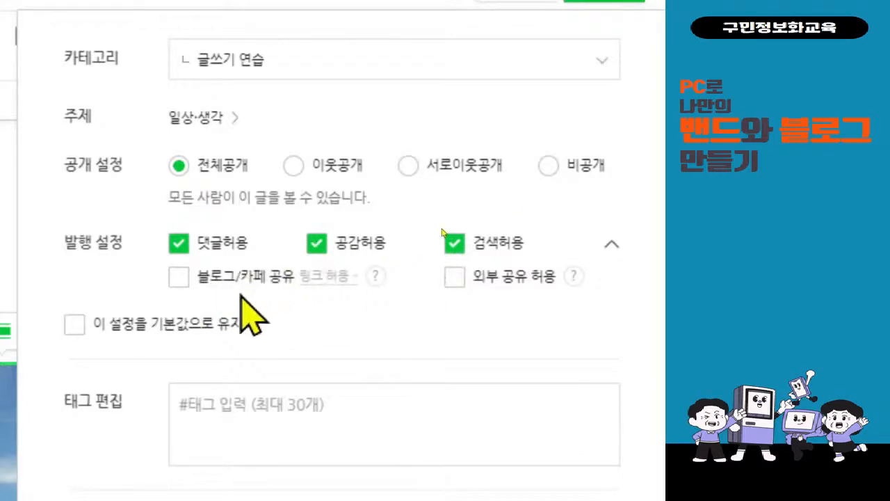
pyautogui.click(178, 278)
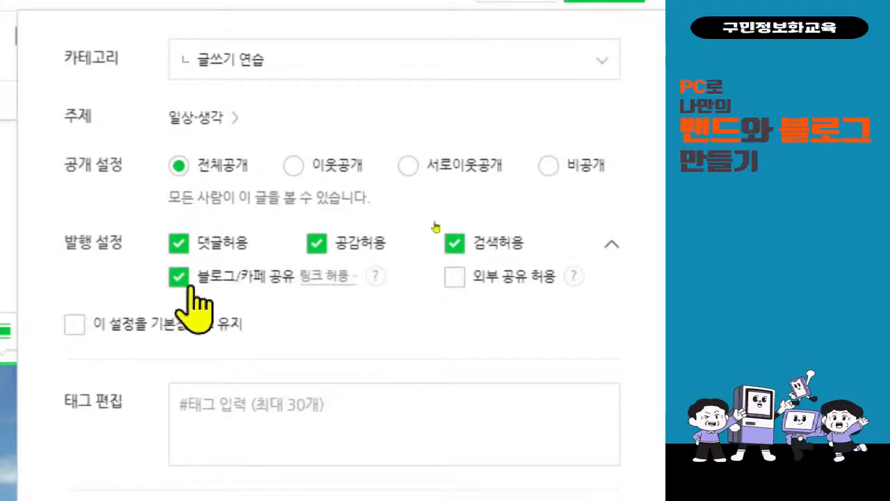
pyautogui.click(458, 281)
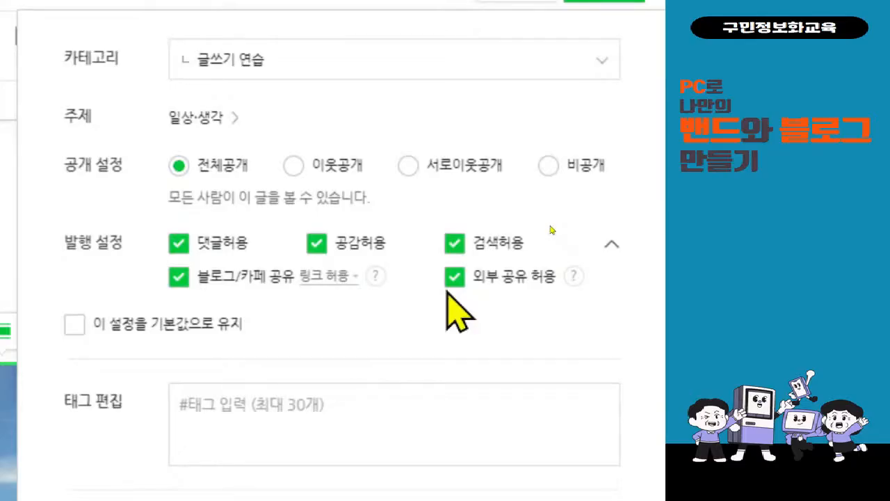
pyautogui.click(117, 330)
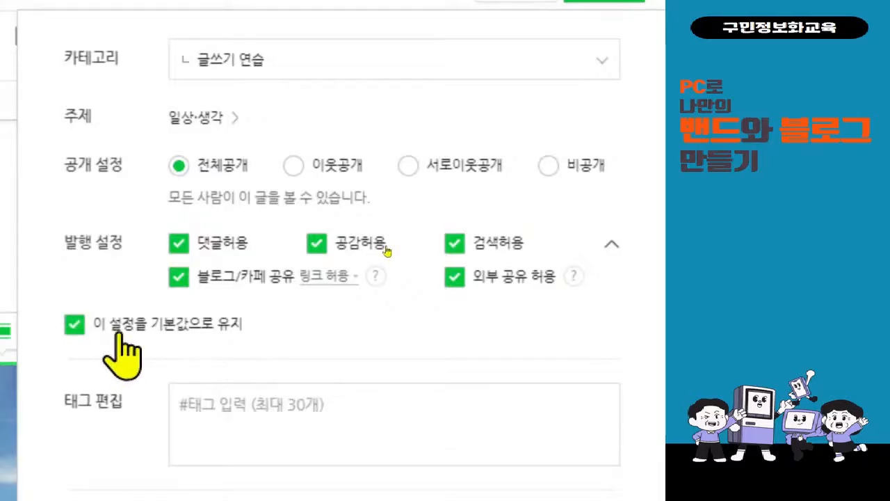
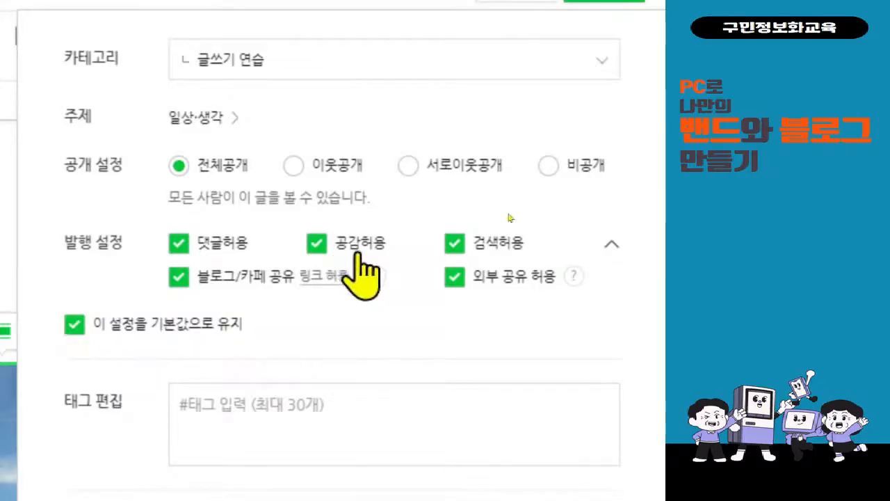
# Add the tags #명언 and #스포츠 to the post from the tag suggestions.
pyautogui.click(314, 403)
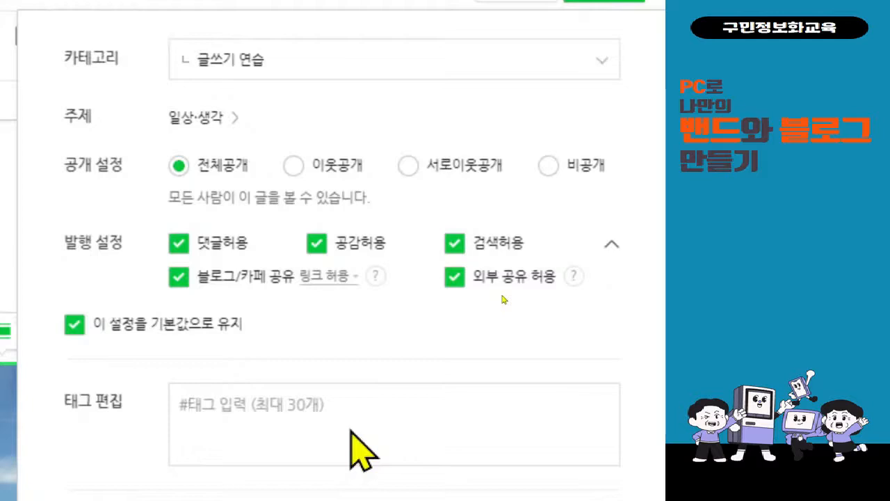
pyautogui.write('#명언')
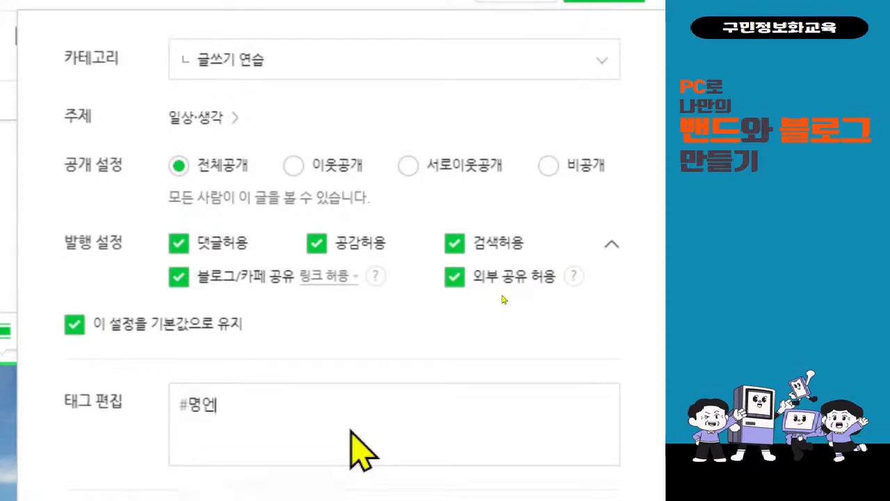
pyautogui.click(245, 441)
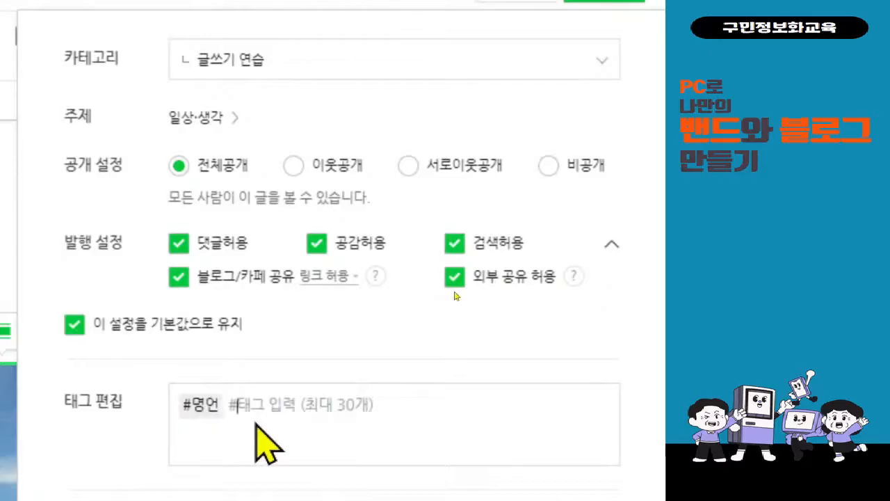
pyautogui.write('스포츠')
pyautogui.scroll(-2, 255, 426)
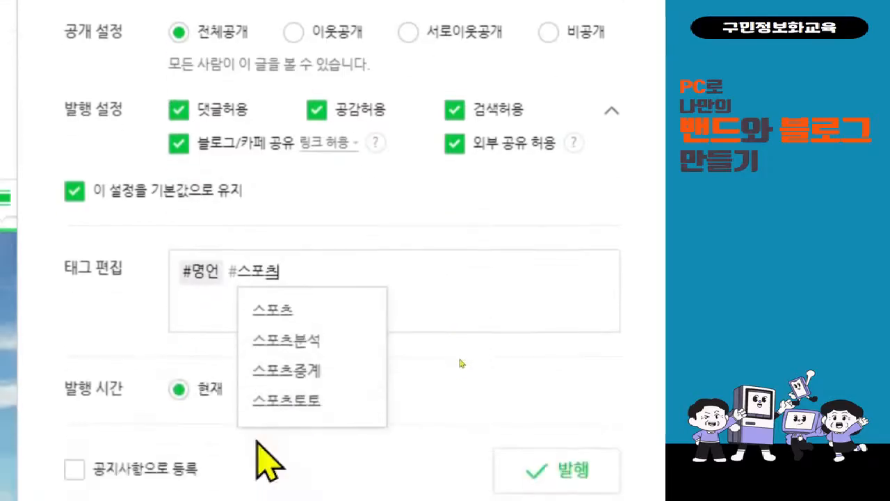
pyautogui.click(302, 311)
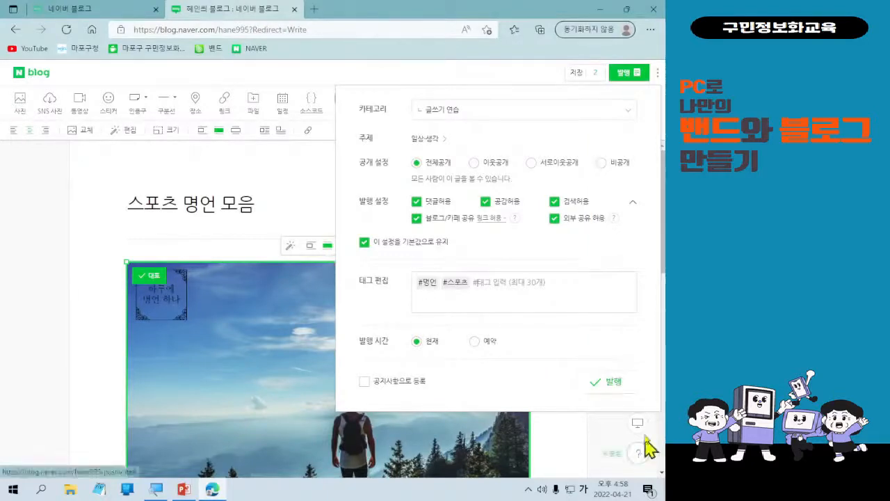
# Publish the post and scroll through the published 스포츠 명언 모음 page.
pyautogui.click(620, 392)
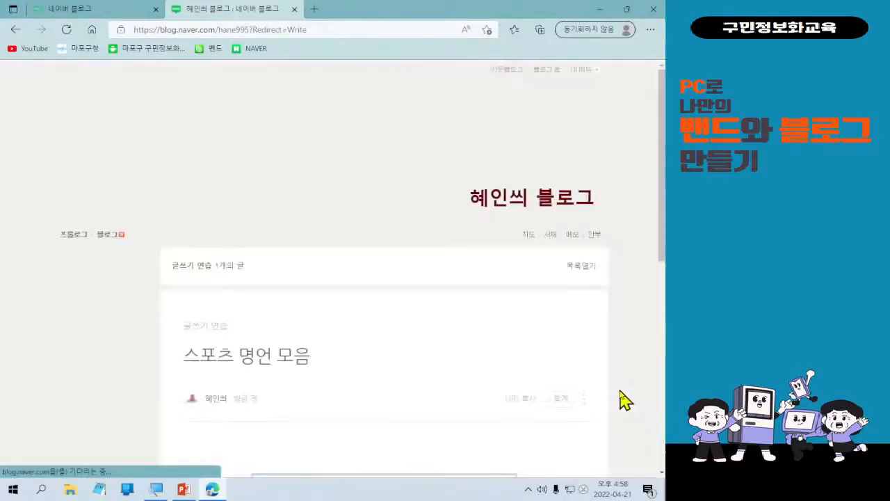
pyautogui.scroll(-5, 582, 389)
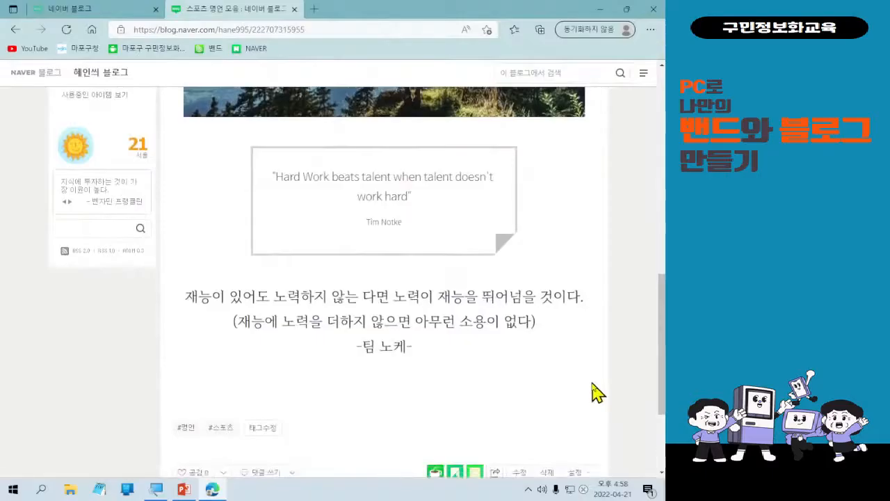
pyautogui.scroll(5, 596, 393)
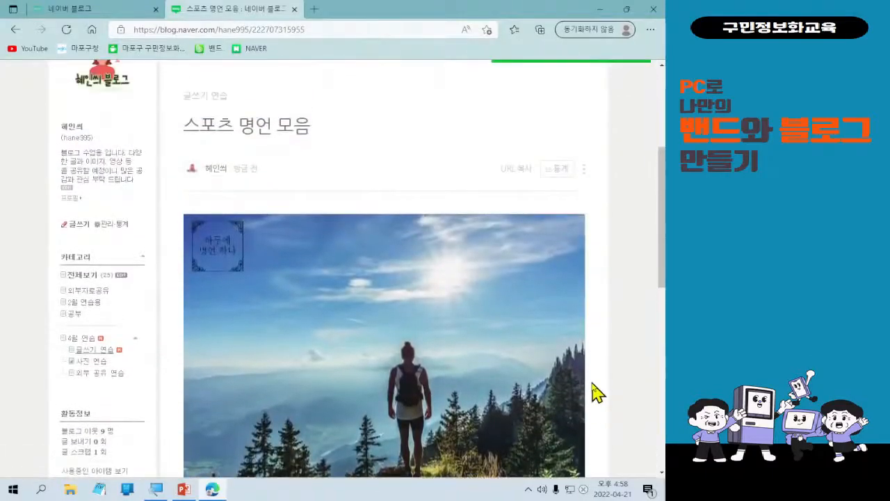
pyautogui.scroll(-4, 597, 393)
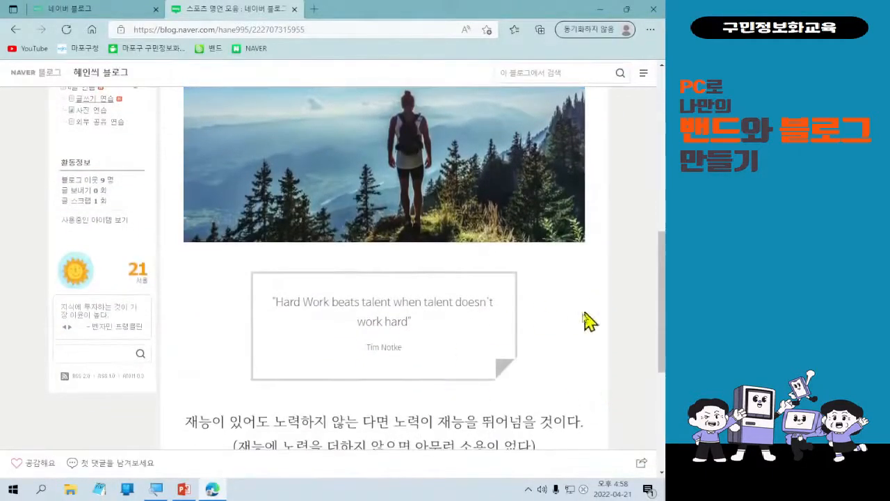
pyautogui.scroll(5, 561, 369)
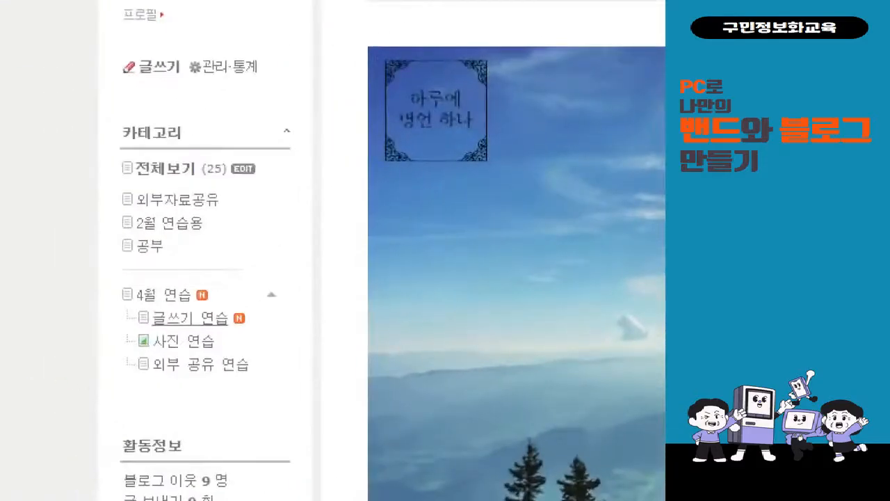
# Select text on the published post, type New, then cancel with Escape.
pyautogui.click(207, 353)
pyautogui.moveTo(245, 333)
pyautogui.mouseDown()
pyautogui.moveTo(228, 313)
pyautogui.moveTo(259, 314)
pyautogui.moveTo(252, 332)
pyautogui.mouseUp()
pyautogui.press('t')
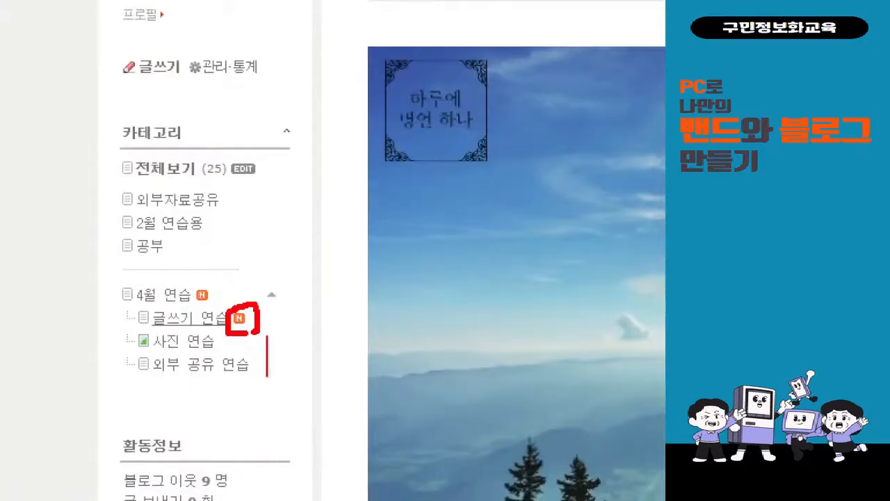
pyautogui.write('New')
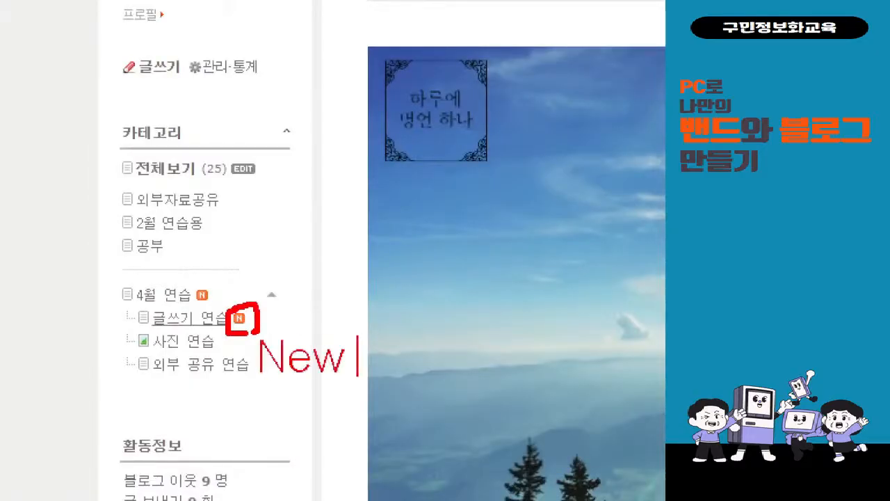
pyautogui.press('Escape')
pyautogui.press('Escape')
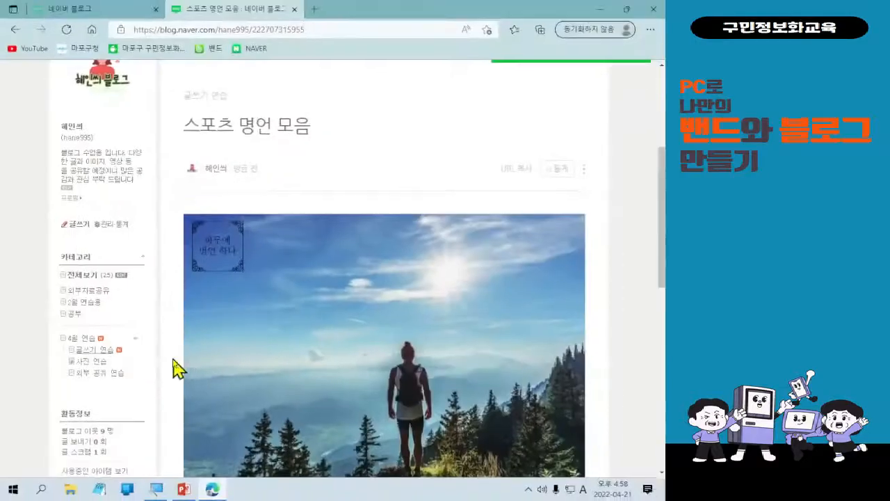
pyautogui.scroll(-3, 447, 365)
pyautogui.scroll(3, 447, 365)
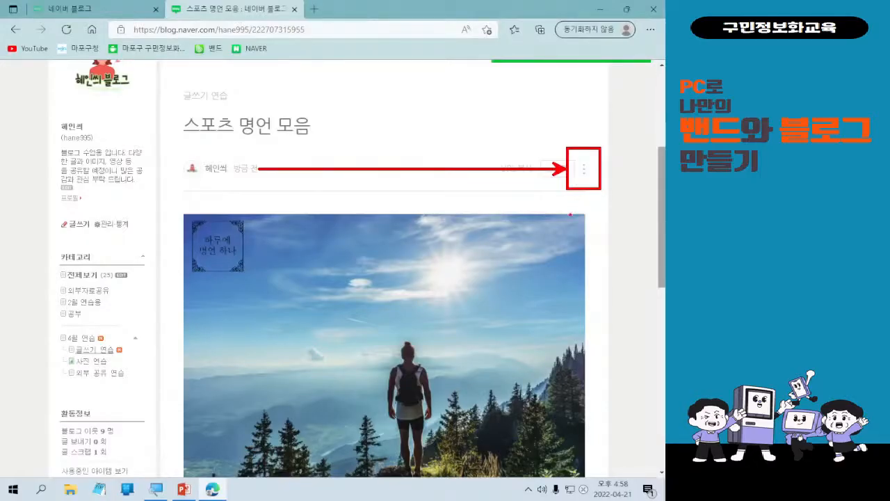
pyautogui.click(584, 170)
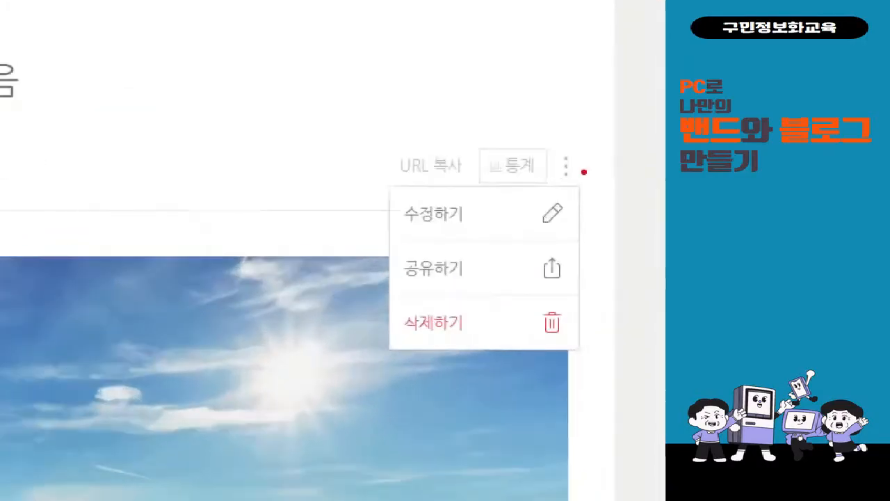
pyautogui.moveTo(399, 211)
pyautogui.mouseDown()
pyautogui.moveTo(340, 292)
pyautogui.moveTo(376, 327)
pyautogui.mouseUp()
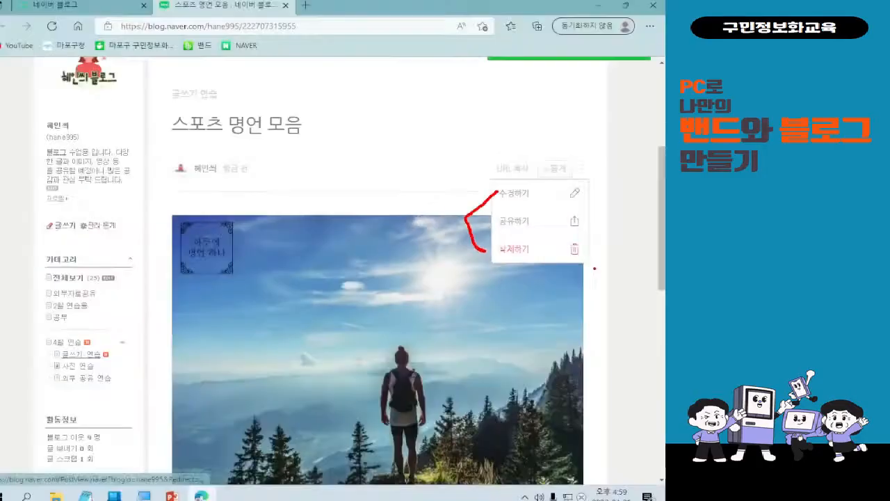
pyautogui.press('Escape')
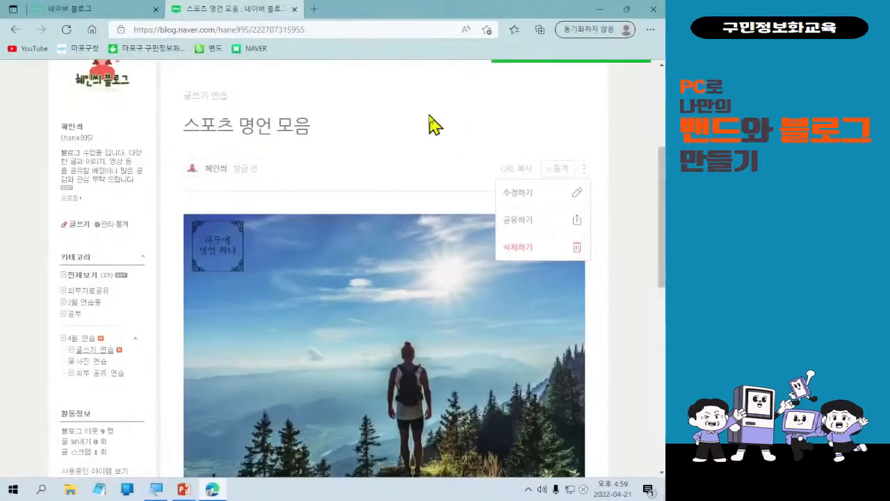
pyautogui.click(584, 171)
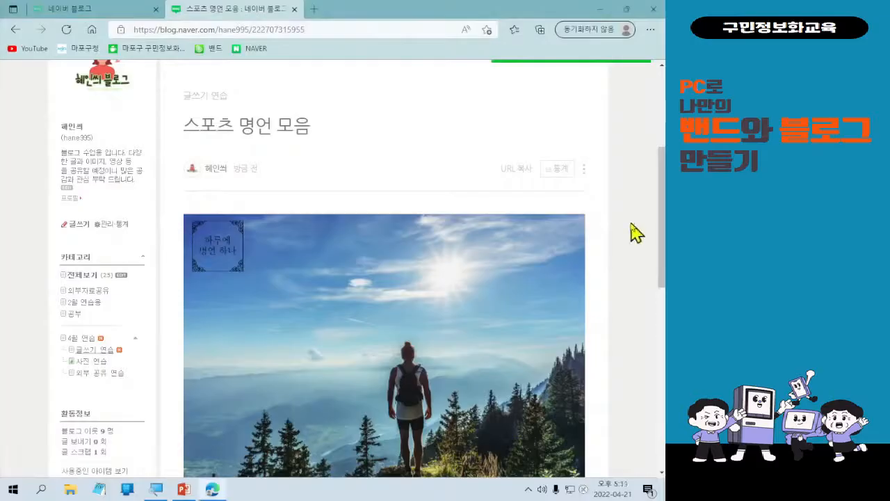
# Open a blank post editor from the 글쓰기 link in the profile sidebar.
pyautogui.scroll(1, 626, 235)
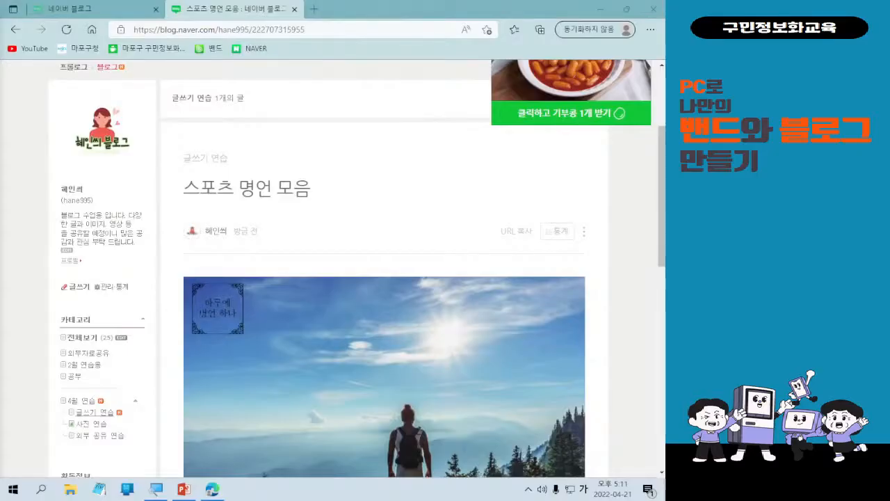
pyautogui.scroll(-1, 209, 368)
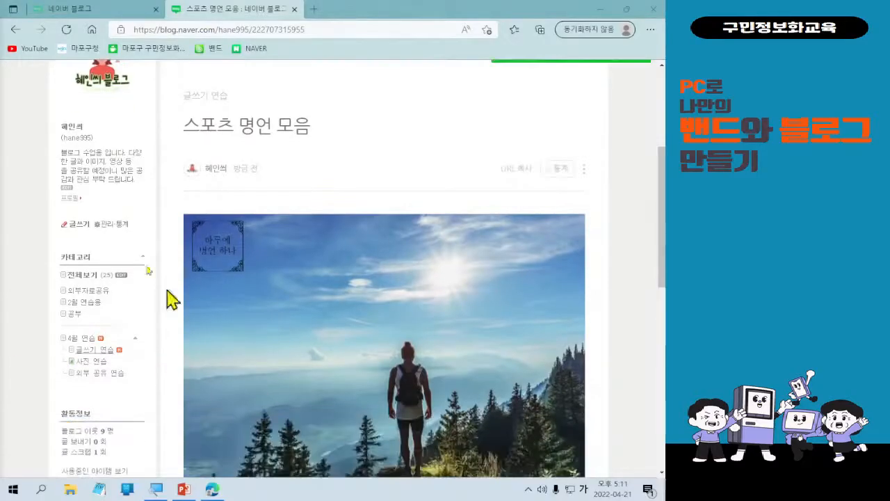
pyautogui.scroll(1, 139, 244)
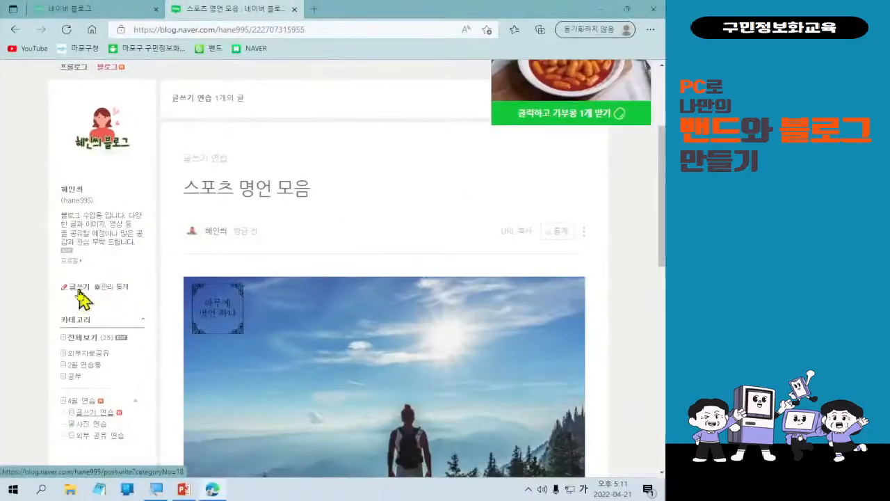
pyautogui.click(125, 401)
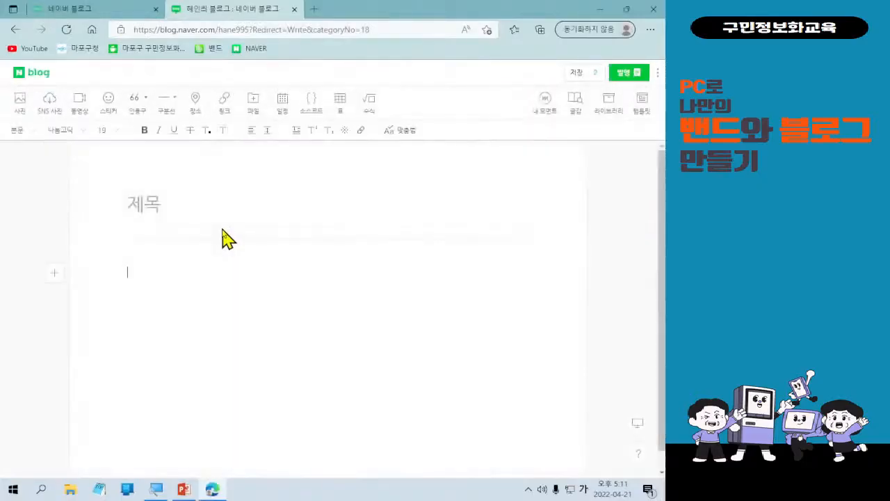
# Title the post '사진, 영상 올리기', fixing a typo, and place the cursor in the body.
pyautogui.click(170, 208)
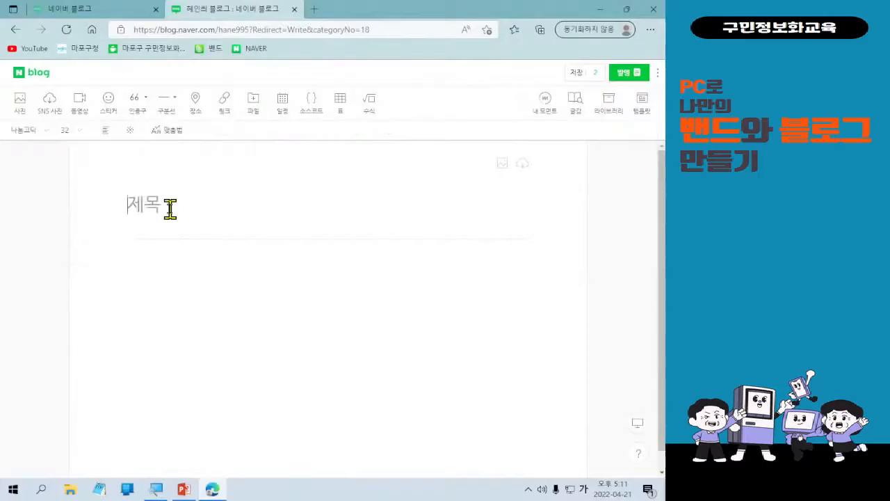
pyautogui.write('사')
pyautogui.write('진')
pyautogui.write(',영상')
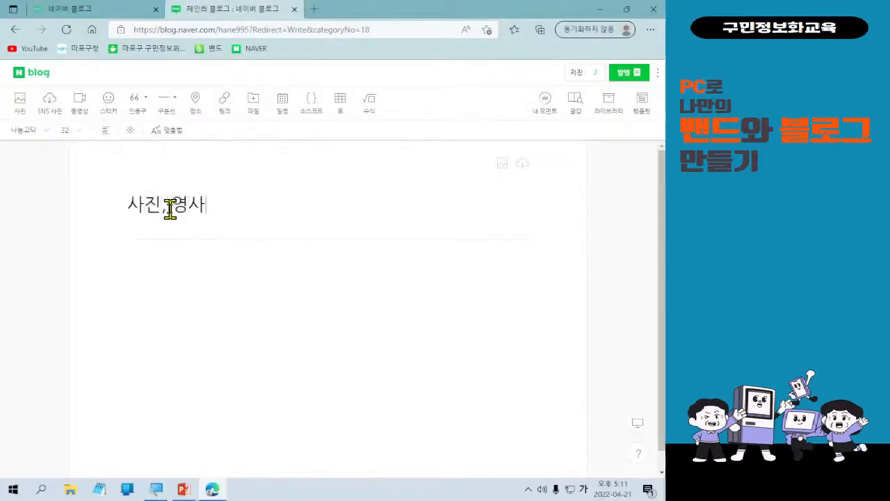
pyautogui.write(' 비')
pyautogui.press('BackSpace')
pyautogui.write('올리기')
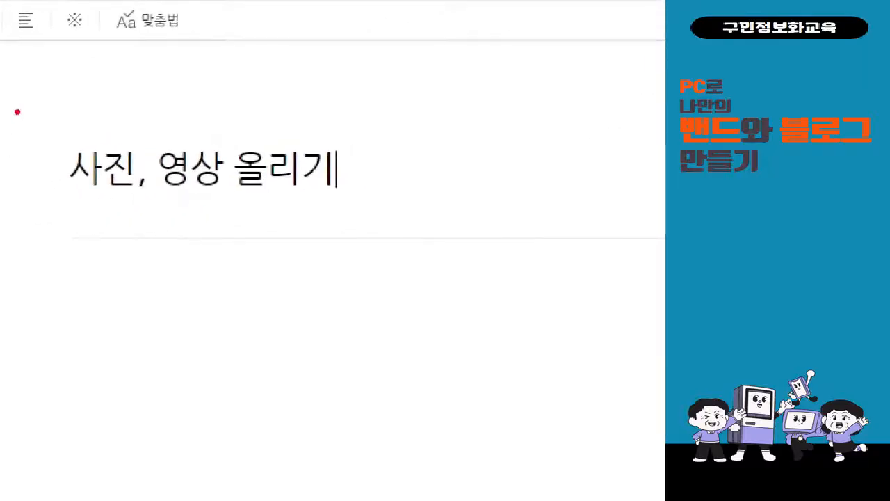
pyautogui.moveTo(25, 115)
pyautogui.mouseDown()
pyautogui.moveTo(302, 232)
pyautogui.moveTo(398, 218)
pyautogui.mouseUp()
pyautogui.moveTo(445, 128)
pyautogui.mouseDown()
pyautogui.moveTo(464, 179)
pyautogui.moveTo(506, 116)
pyautogui.mouseUp()
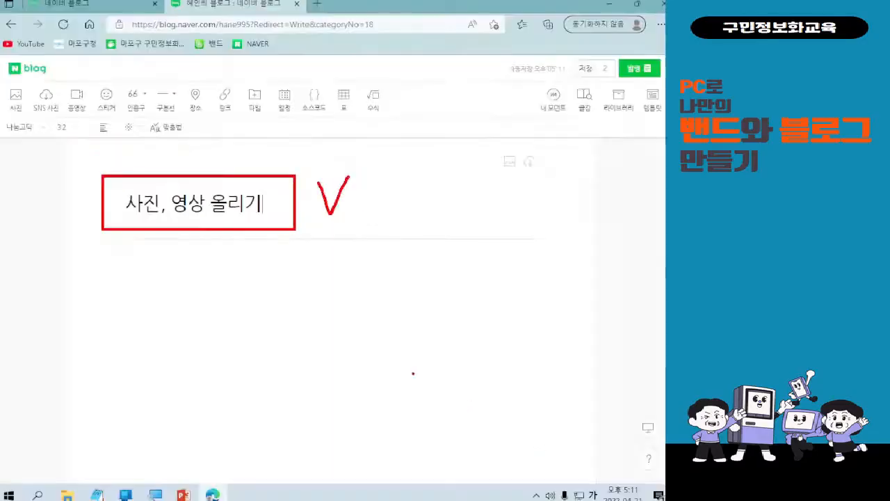
pyautogui.click(156, 317)
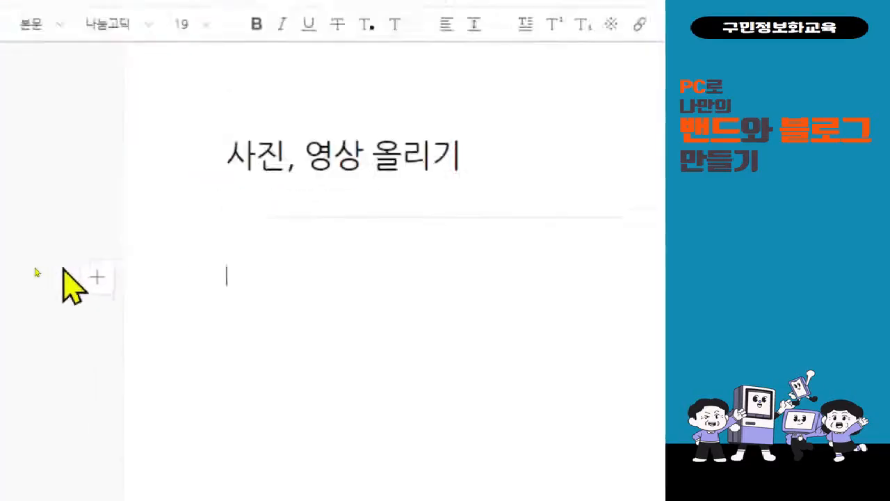
# Choose 사진 from the empty line's + insert menu to open the photo file dialog.
pyautogui.click(94, 278)
pyautogui.moveTo(172, 196)
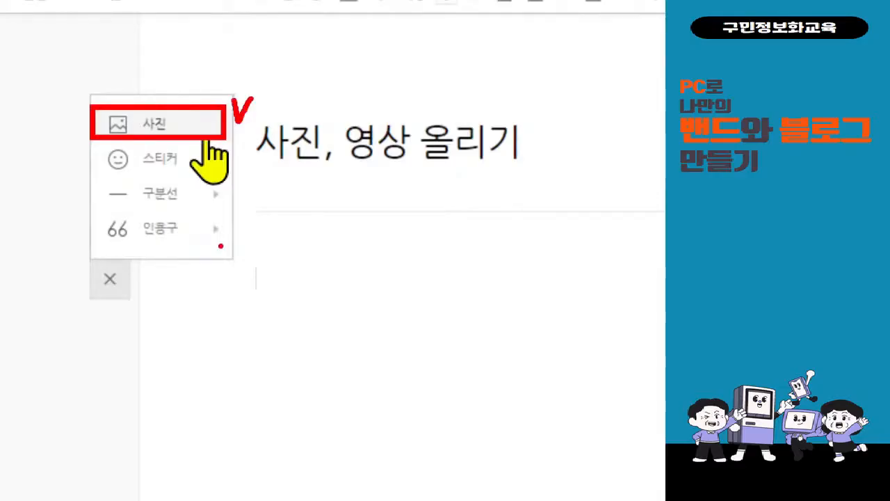
pyautogui.press('Escape')
pyautogui.click(182, 138)
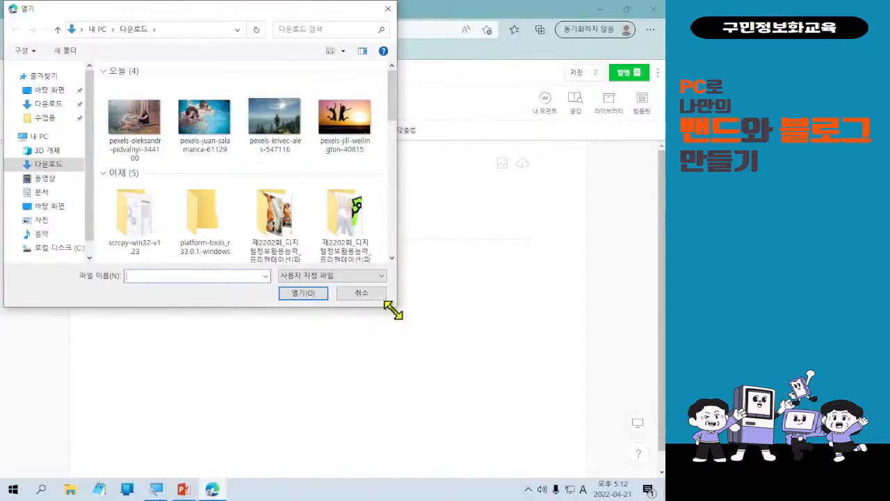
# Select the four pexels photos in Downloads and open them for upload.
pyautogui.moveTo(176, 12)
pyautogui.mouseDown()
pyautogui.moveTo(227, 72)
pyautogui.moveTo(179, 23)
pyautogui.mouseUp()
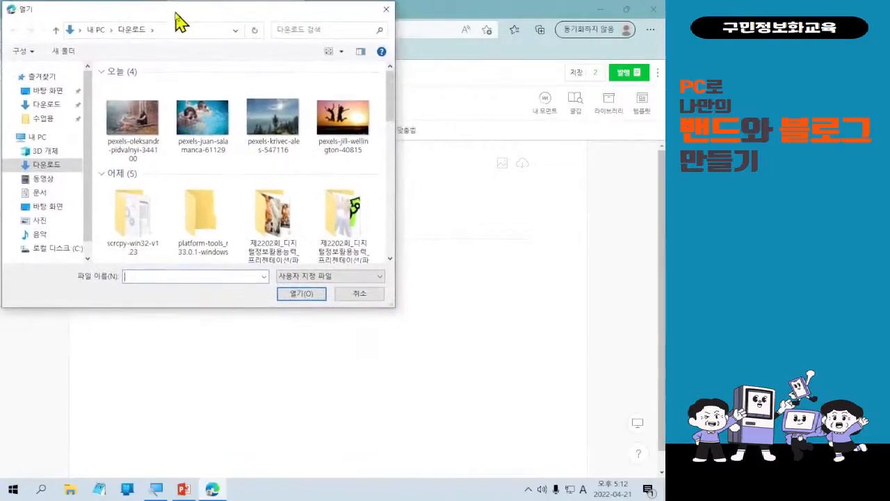
pyautogui.click(393, 309)
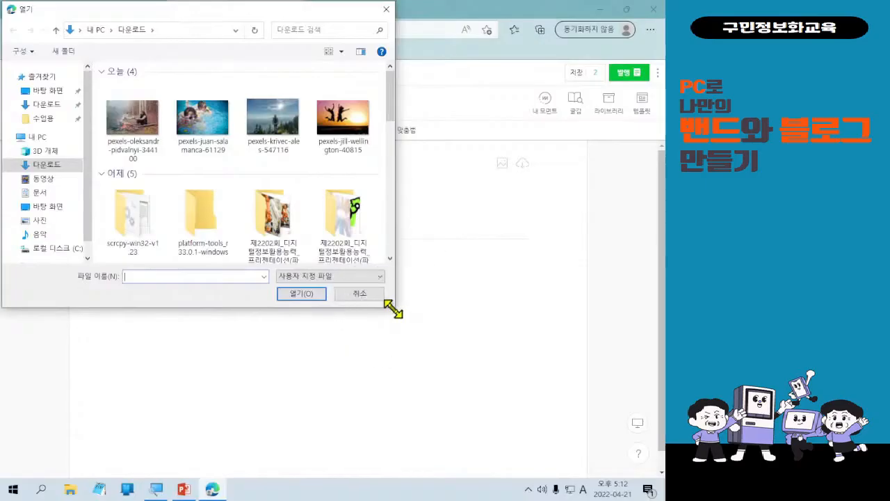
pyautogui.moveTo(393, 308); pyautogui.dragTo(437, 319)
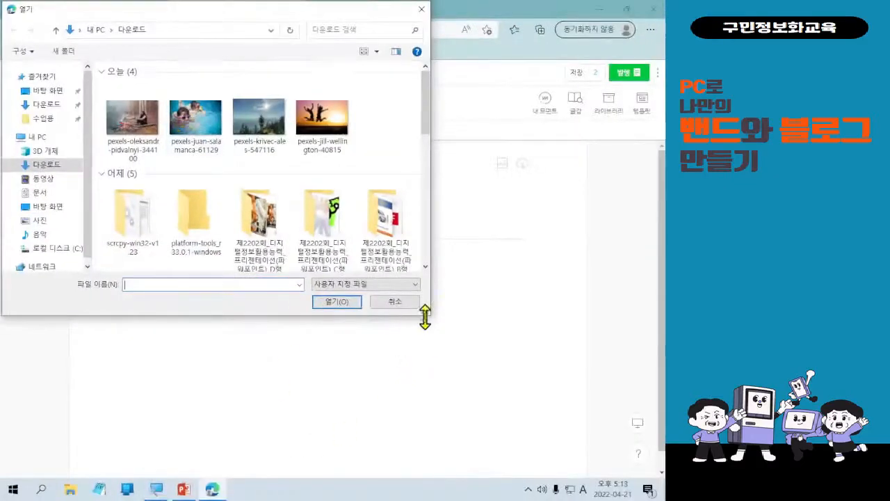
pyautogui.press('ctrl')
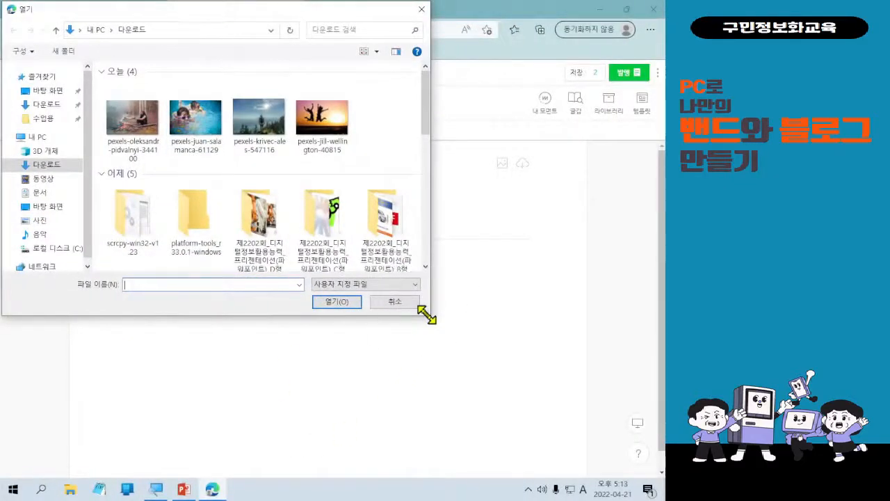
pyautogui.press('ctrl')
pyautogui.press('ctrl')
pyautogui.moveTo(426, 315)
pyautogui.mouseDown()
pyautogui.moveTo(341, 304)
pyautogui.moveTo(414, 313)
pyautogui.mouseUp()
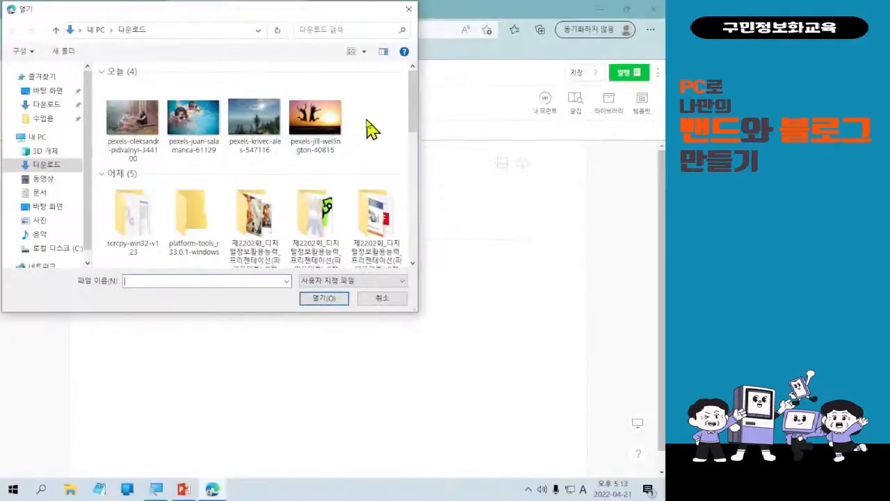
pyautogui.moveTo(602, 150); pyautogui.dragTo(128, 101)
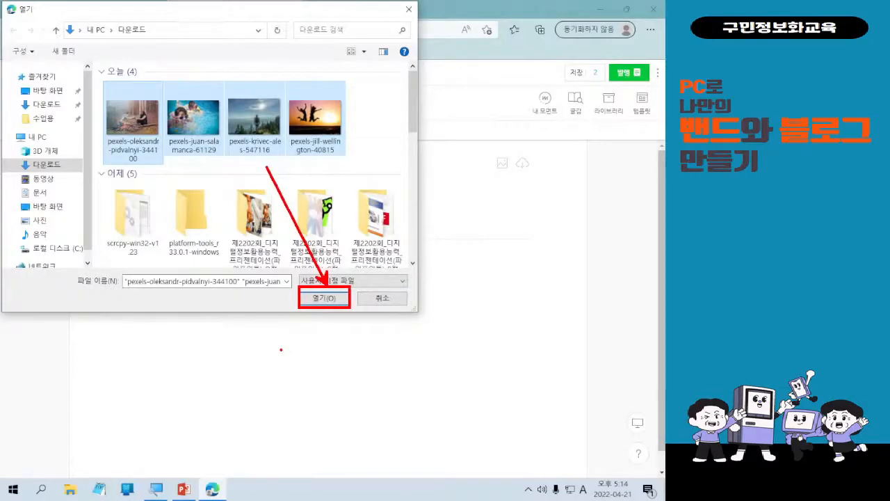
pyautogui.click(325, 299)
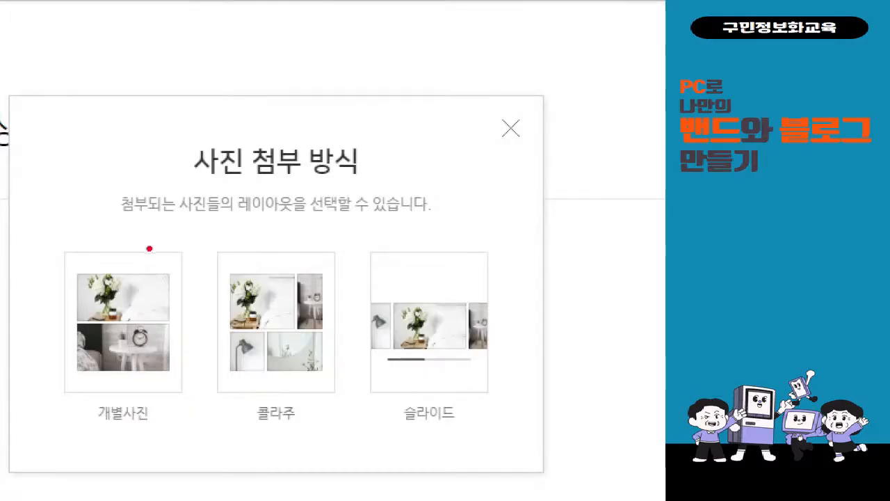
# Choose 콜라주 in the 사진 첨부 방식 dialog for the four photos.
pyautogui.moveTo(97, 221); pyautogui.dragTo(173, 437)
pyautogui.moveTo(138, 167); pyautogui.dragTo(59, 412)
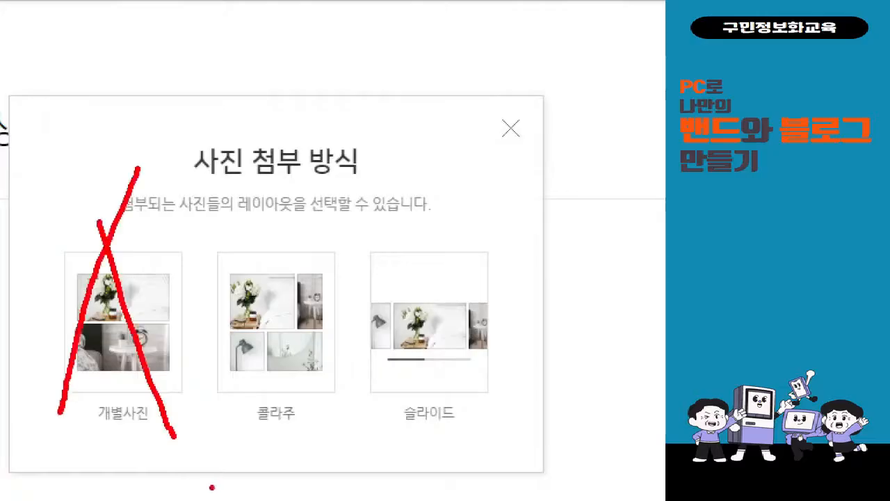
pyautogui.moveTo(331, 440)
pyautogui.mouseDown()
pyautogui.moveTo(192, 278)
pyautogui.moveTo(329, 233)
pyautogui.moveTo(347, 426)
pyautogui.moveTo(334, 442)
pyautogui.mouseUp()
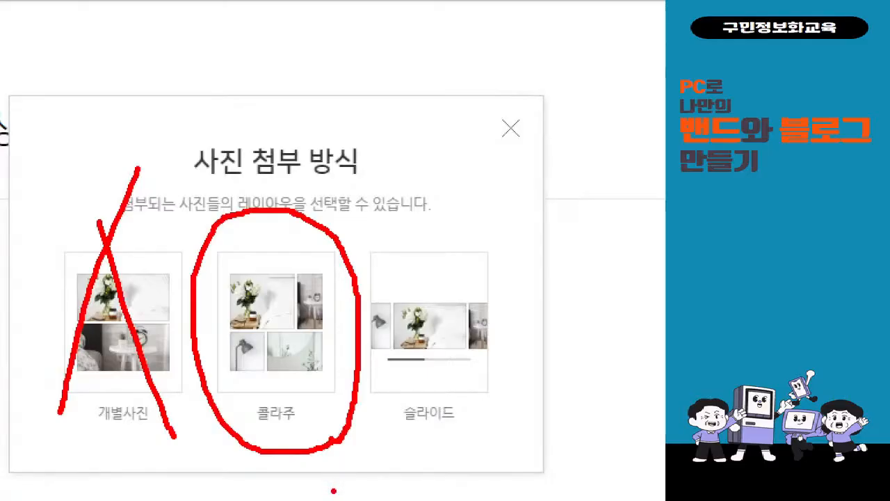
pyautogui.click(348, 324)
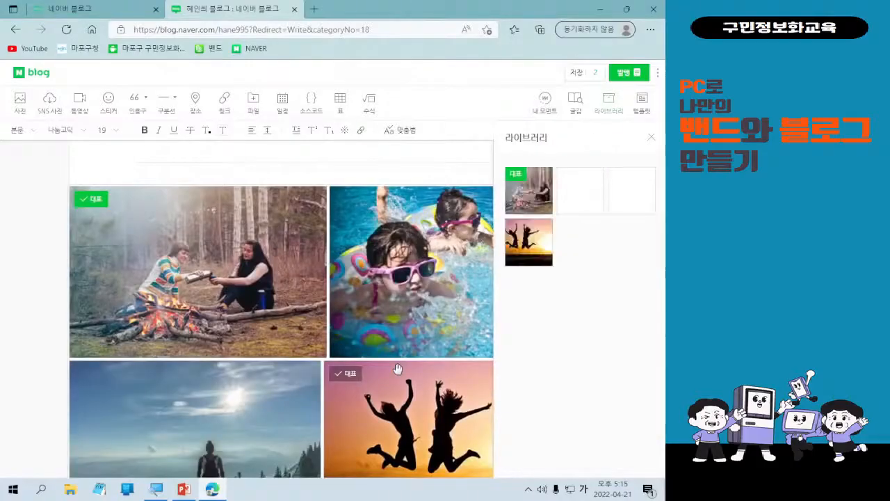
# Scroll over the four-photo collage and select it to show the image toolbar.
pyautogui.scroll(-2, 398, 368)
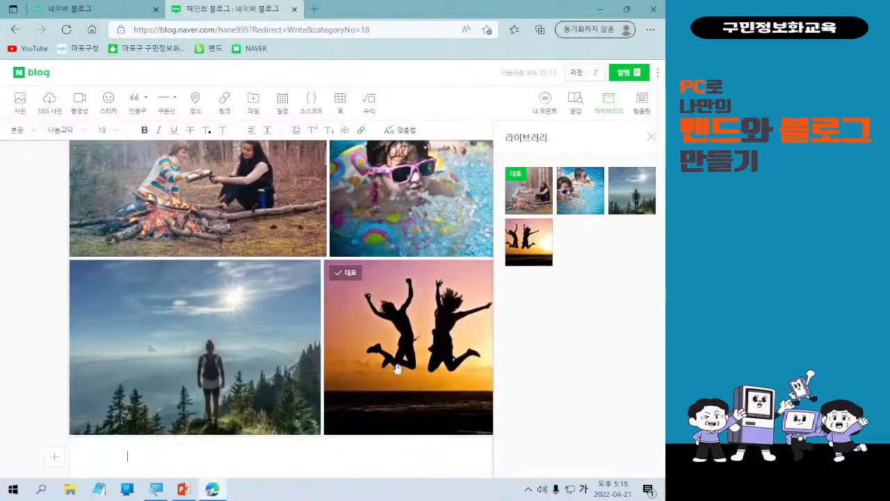
pyautogui.scroll(2, 398, 369)
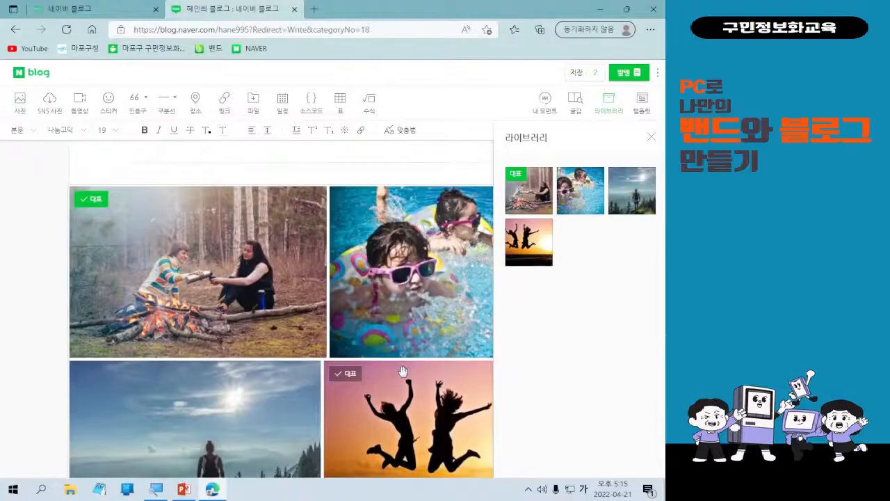
pyautogui.scroll(-1, 402, 370)
pyautogui.click(306, 272)
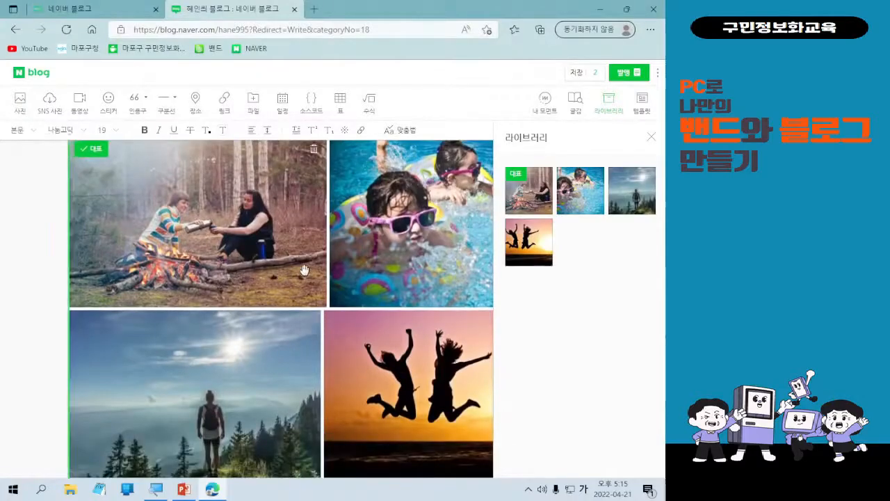
pyautogui.scroll(2, 256, 248)
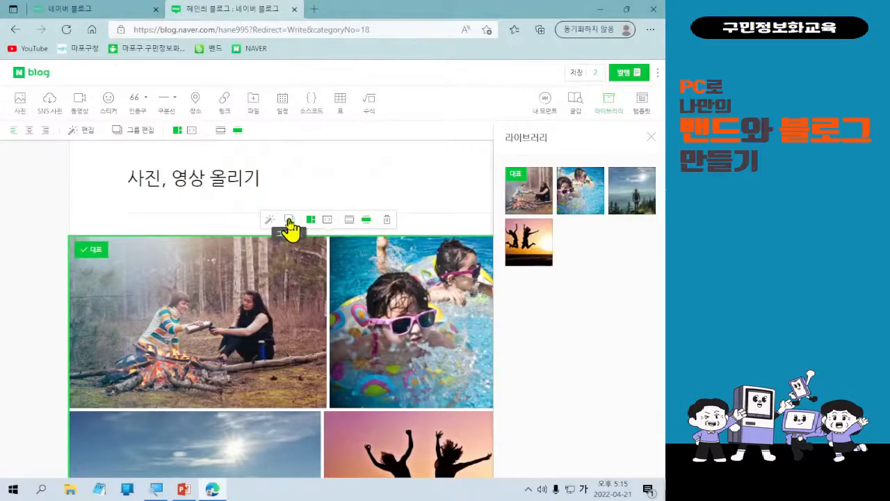
pyautogui.click(271, 332)
# Switch the collage to the 슬라이드 layout and swipe through the four photos.
pyautogui.click(328, 221)
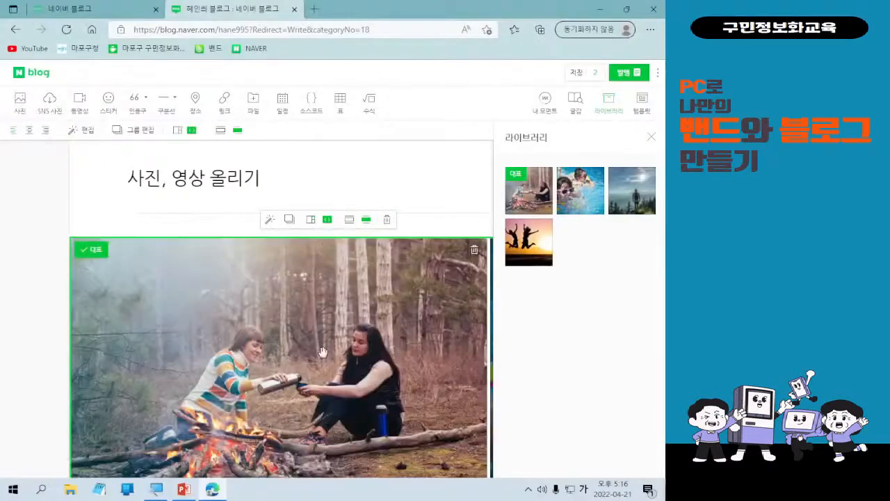
pyautogui.scroll(-1, 329, 349)
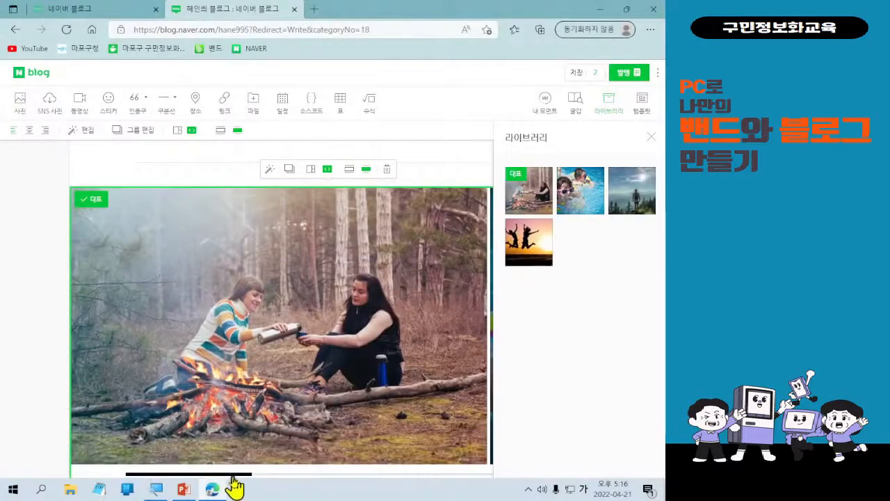
pyautogui.scroll(-1, 240, 477)
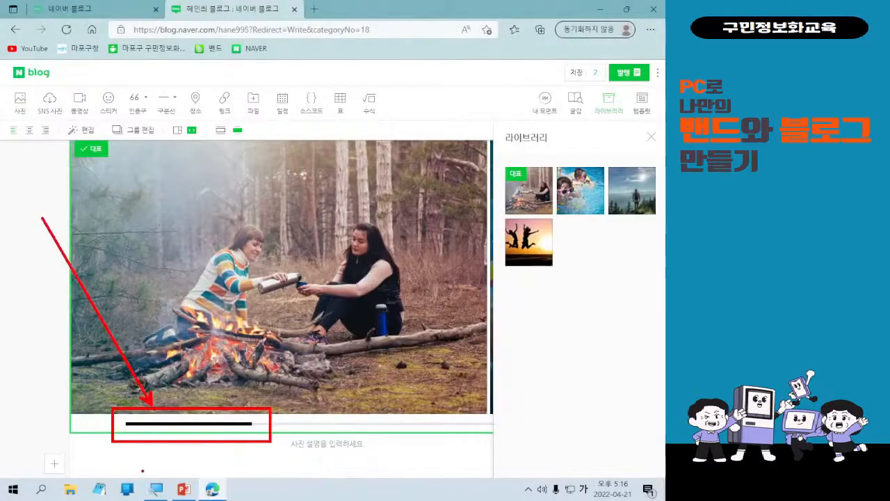
pyautogui.press('Escape')
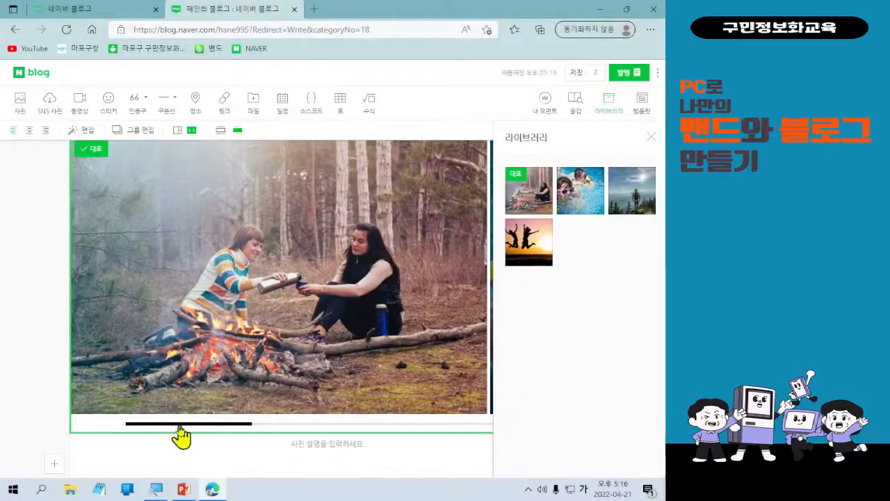
pyautogui.moveTo(179, 424)
pyautogui.mouseDown()
pyautogui.moveTo(225, 419)
pyautogui.moveTo(345, 372)
pyautogui.moveTo(422, 372)
pyautogui.moveTo(469, 358)
pyautogui.mouseUp()
pyautogui.scroll(3, 231, 392)
# Close the 라이브러리 photo library panel beside the post.
pyautogui.click(235, 404)
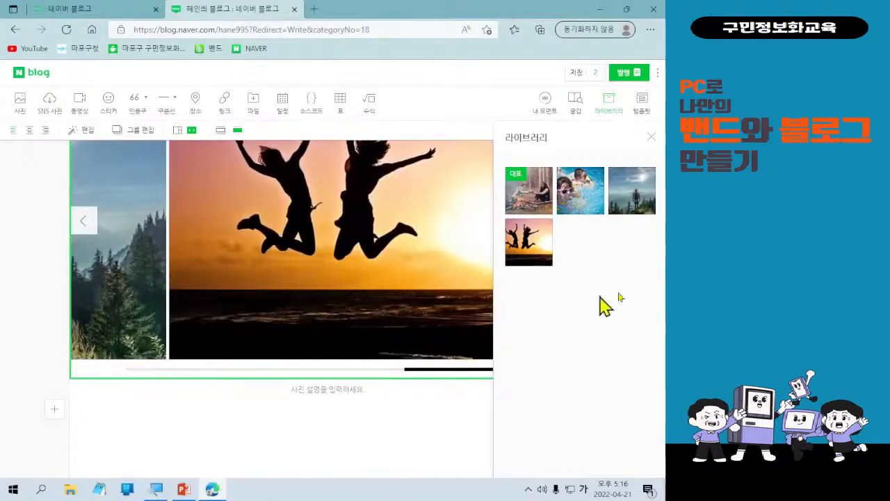
pyautogui.click(652, 138)
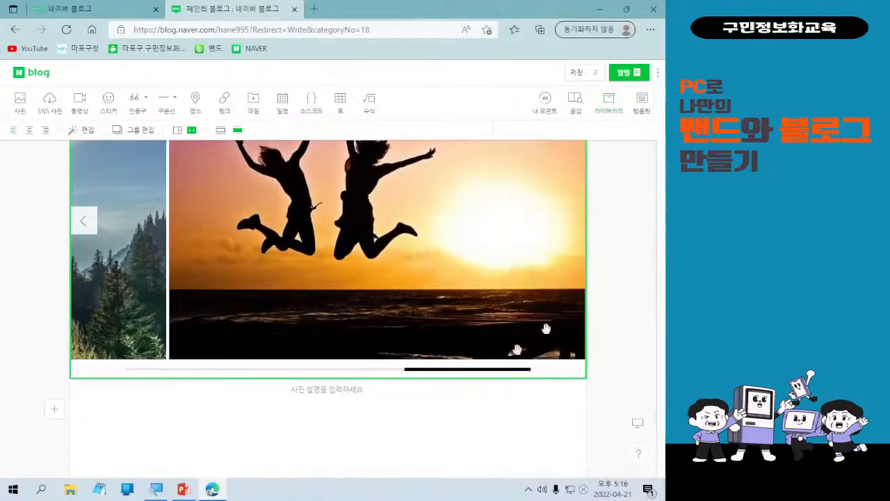
pyautogui.scroll(2, 407, 381)
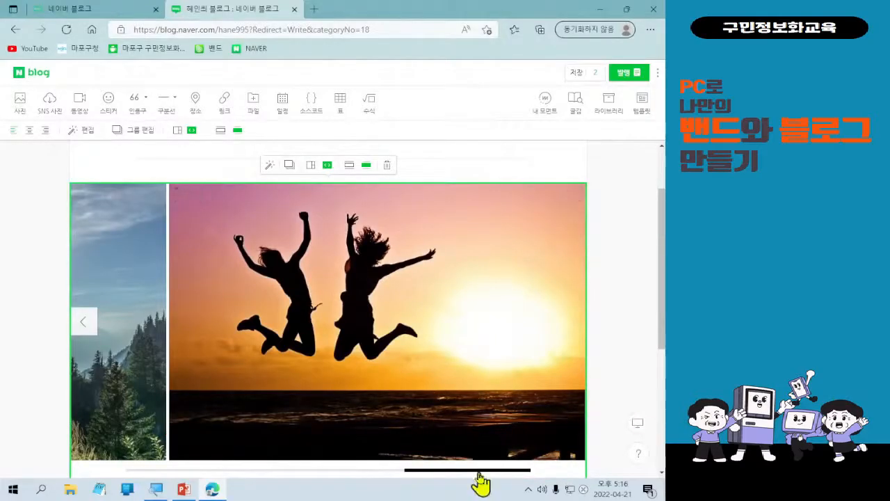
pyautogui.moveTo(477, 471); pyautogui.dragTo(130, 285)
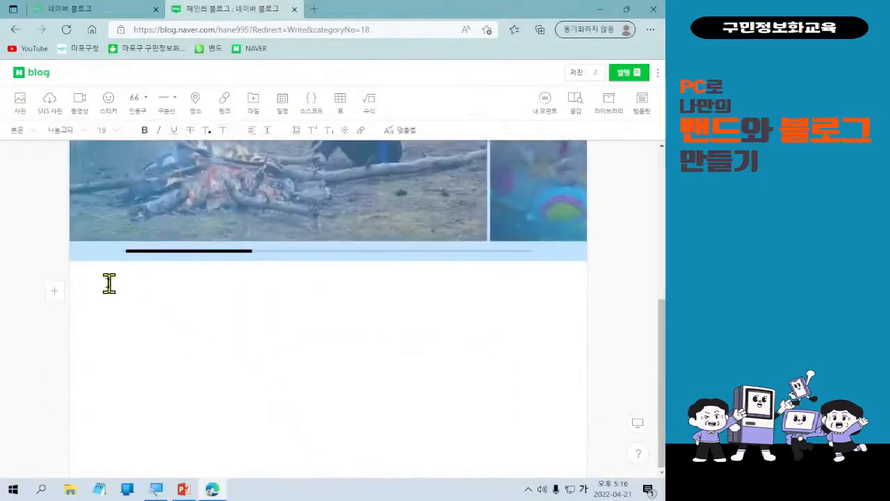
pyautogui.scroll(5, 403, 374)
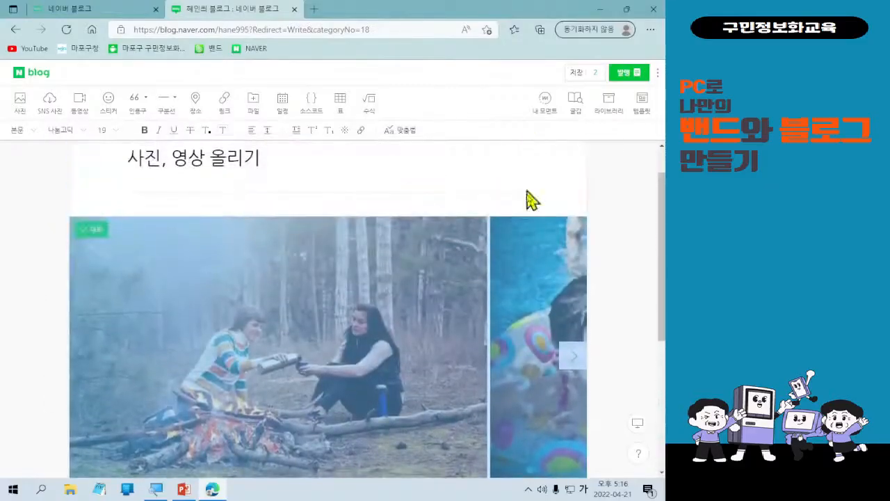
pyautogui.click(571, 203)
pyautogui.scroll(-1, 514, 319)
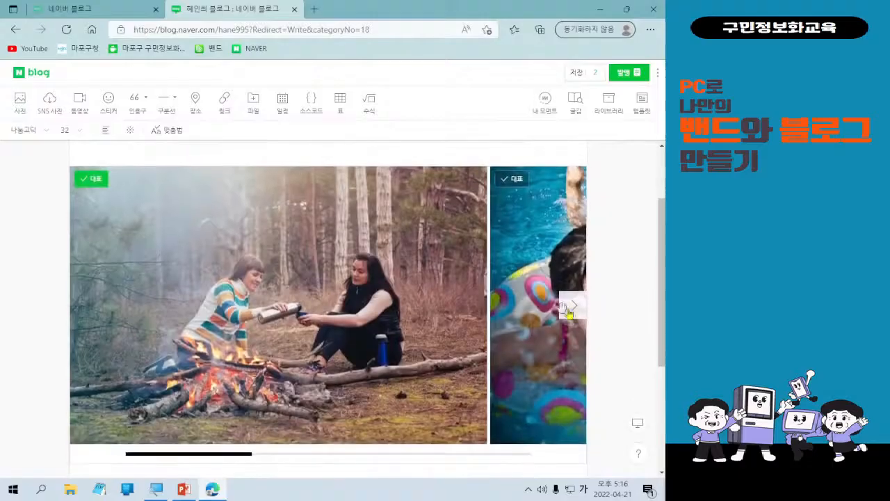
pyautogui.click(574, 307)
pyautogui.click(574, 310)
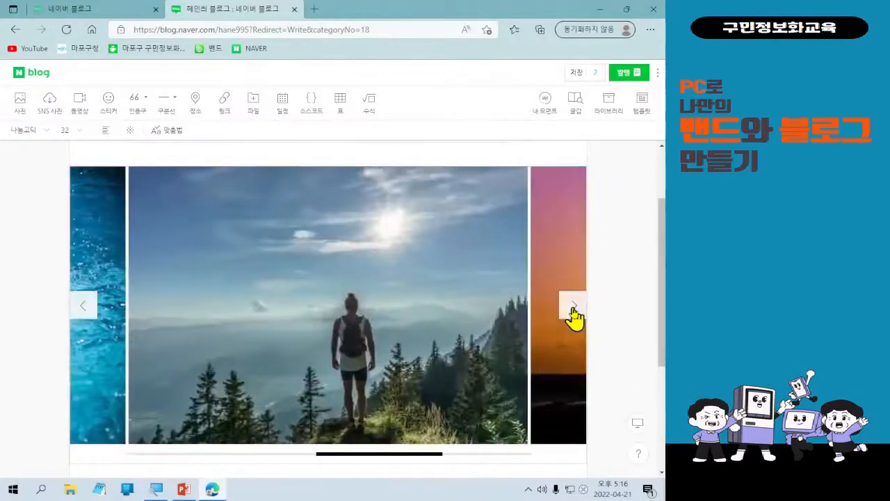
pyautogui.click(572, 311)
pyautogui.click(82, 309)
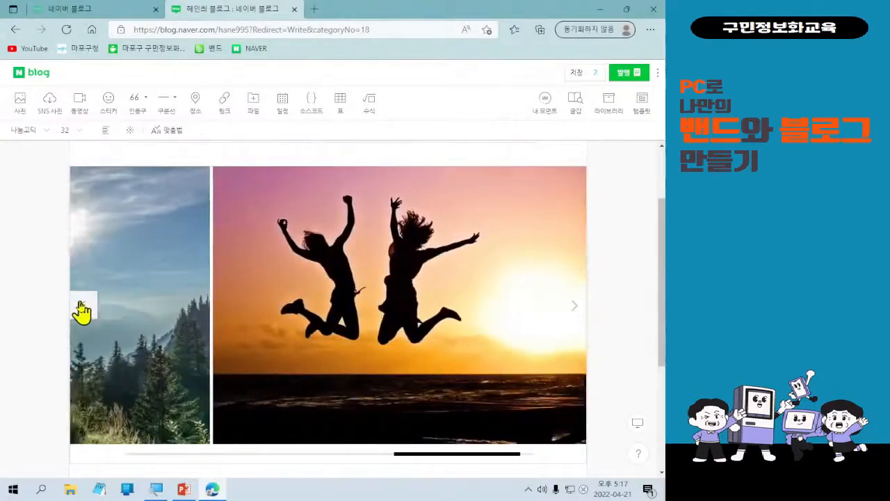
pyautogui.click(82, 310)
pyautogui.click(82, 311)
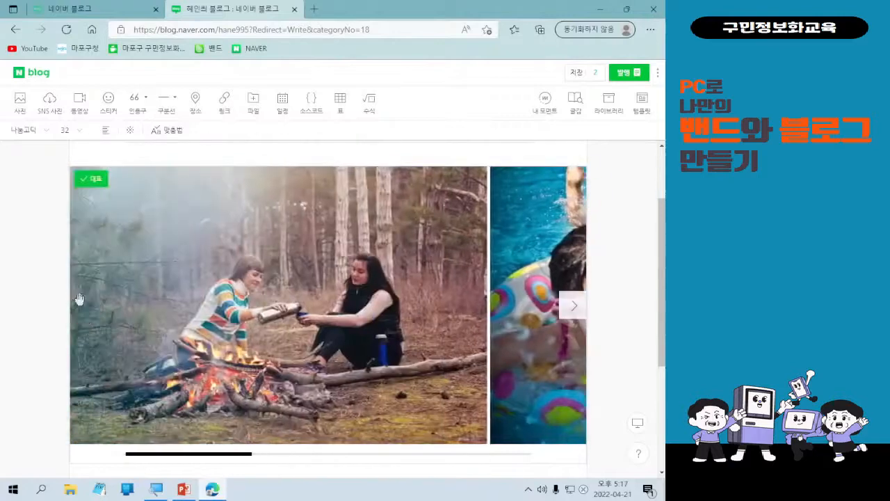
pyautogui.scroll(-1, 388, 339)
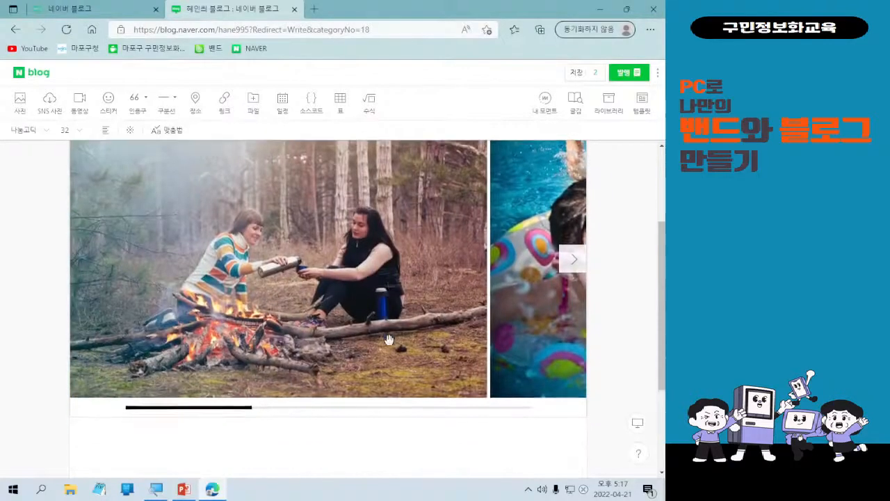
pyautogui.scroll(1, 388, 339)
pyautogui.click(574, 309)
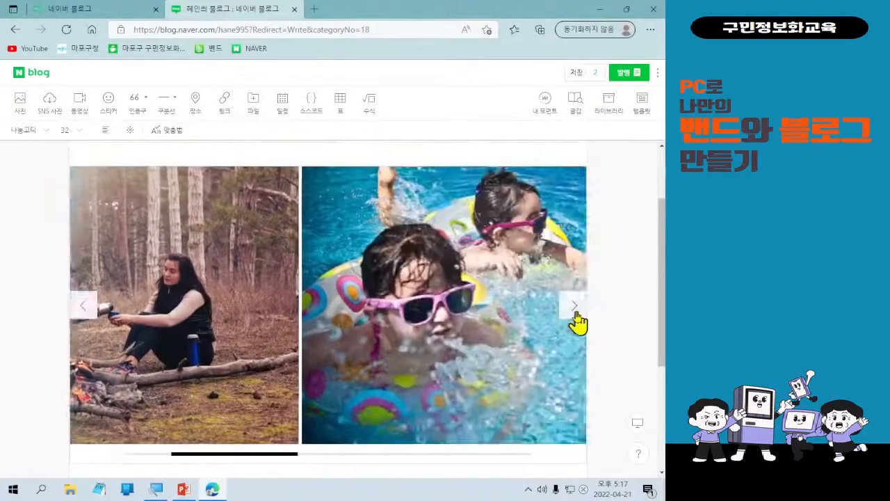
pyautogui.click(575, 310)
pyautogui.click(575, 309)
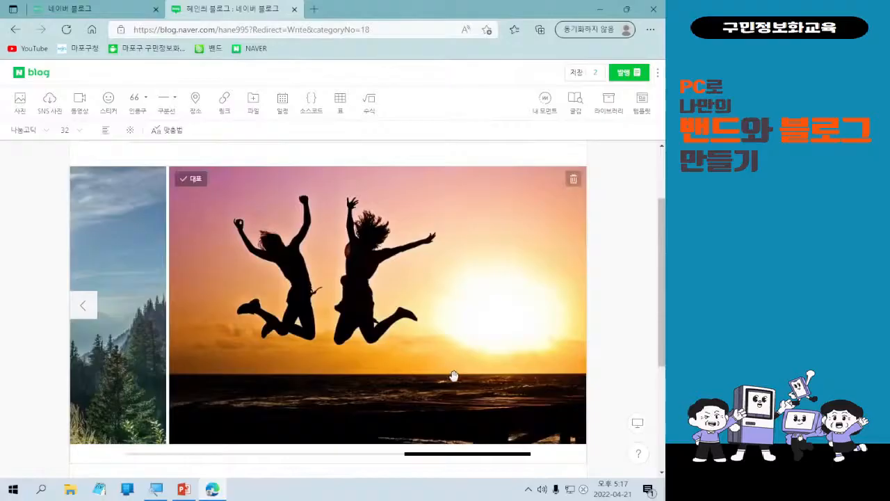
pyautogui.scroll(-1, 451, 378)
pyautogui.click(370, 417)
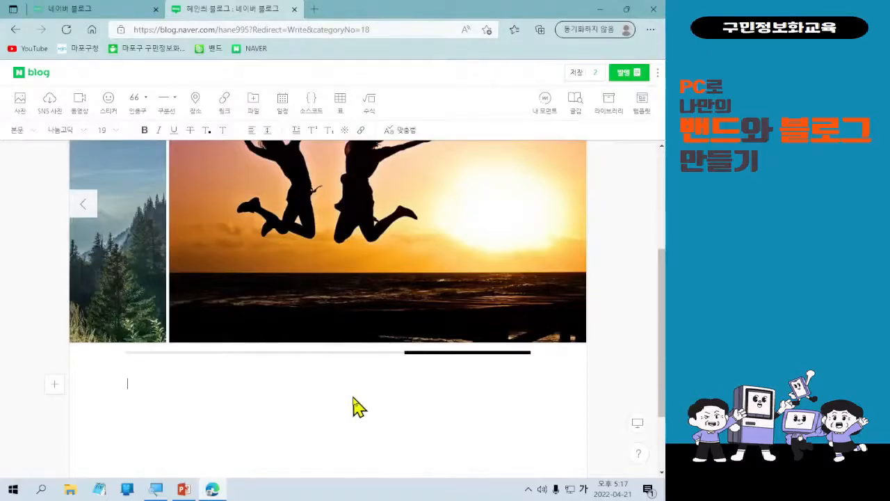
pyautogui.scroll(1, 357, 408)
pyautogui.scroll(-1, 352, 400)
pyautogui.scroll(-1, 308, 290)
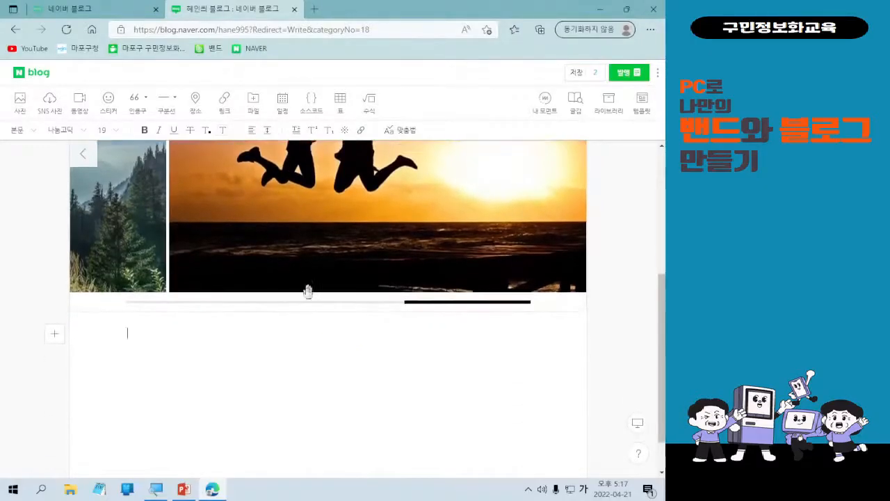
pyautogui.click(209, 333)
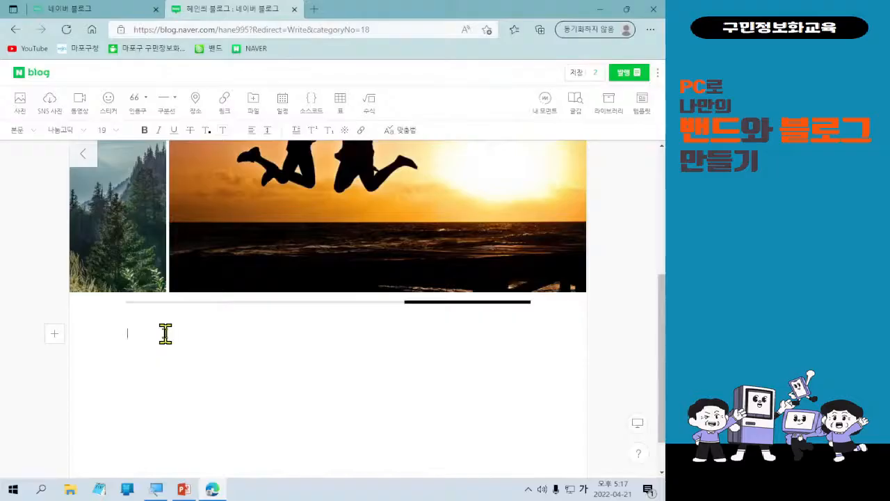
pyautogui.click(58, 336)
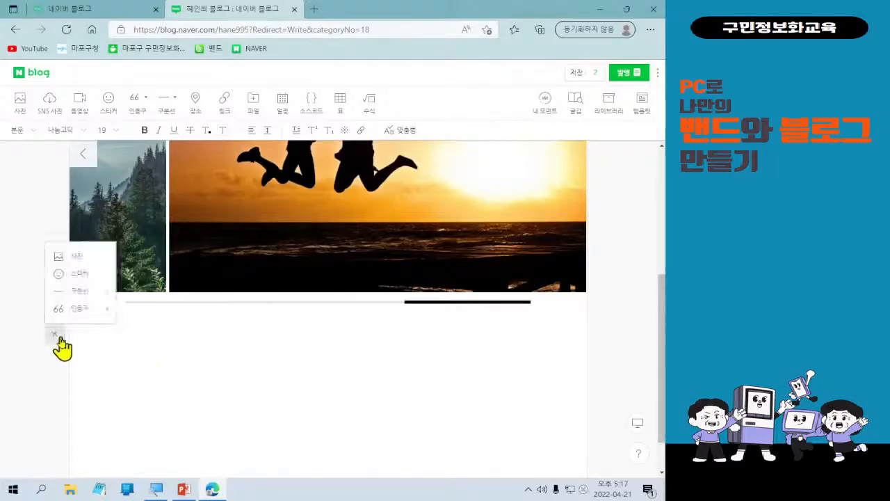
pyautogui.click(55, 334)
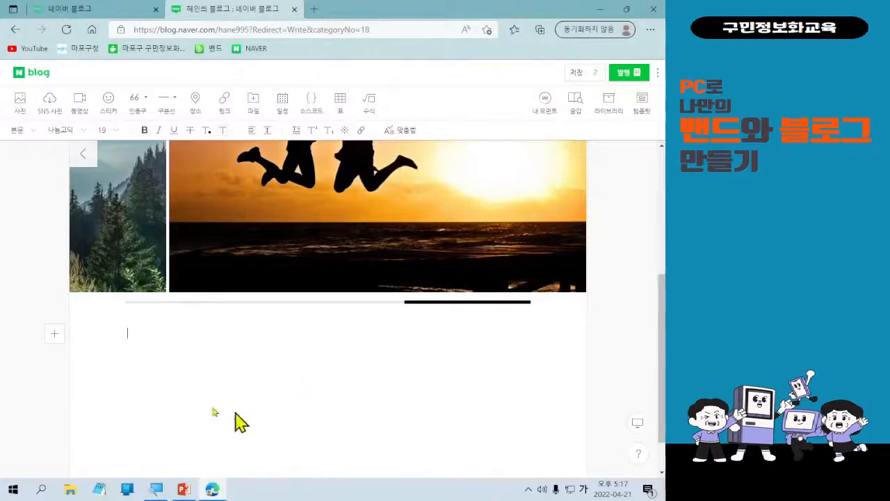
pyautogui.click(162, 346)
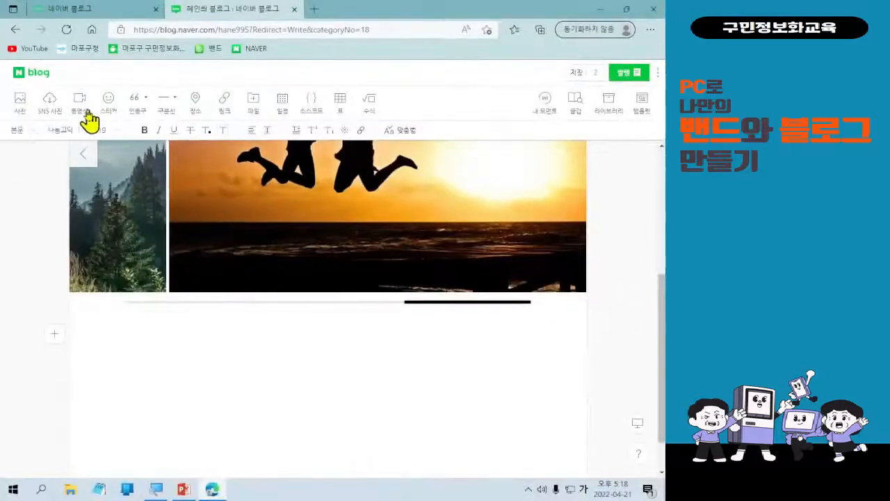
# Open the 동영상 window, compare the 360VR 동영상 tab, and settle on 일반 동영상.
pyautogui.click(79, 102)
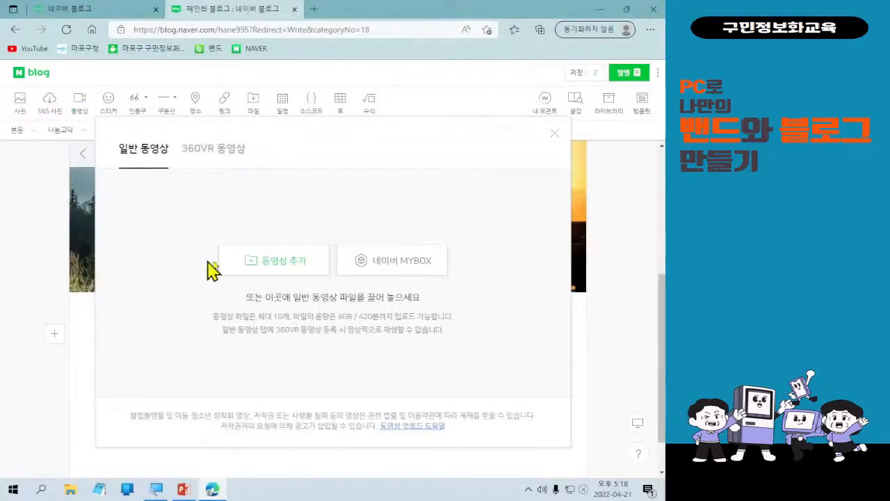
pyautogui.click(233, 164)
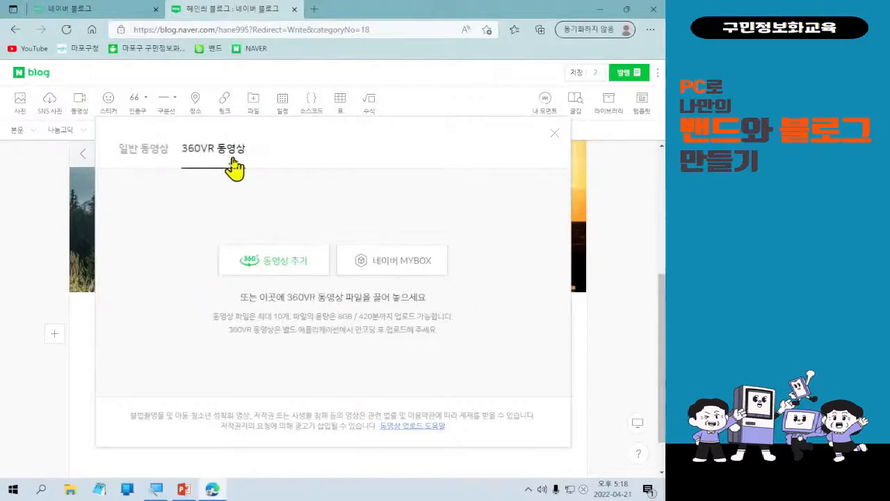
pyautogui.click(141, 158)
pyautogui.click(198, 154)
pyautogui.click(159, 155)
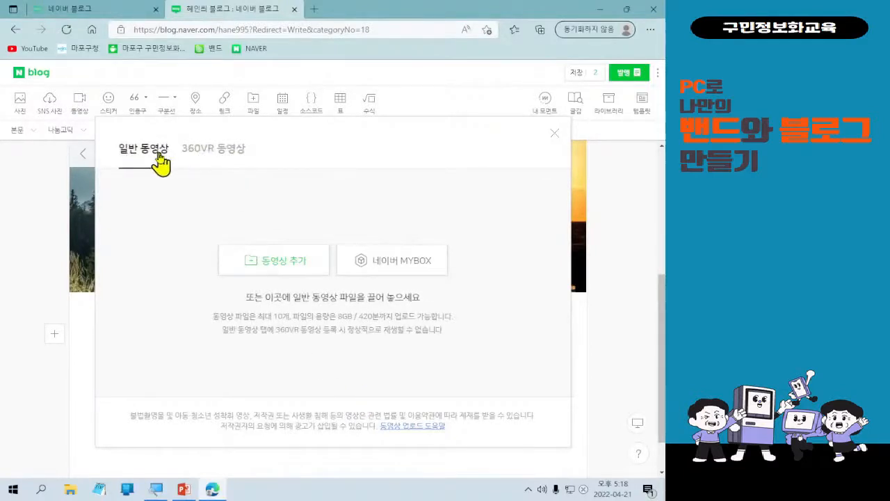
pyautogui.click(201, 155)
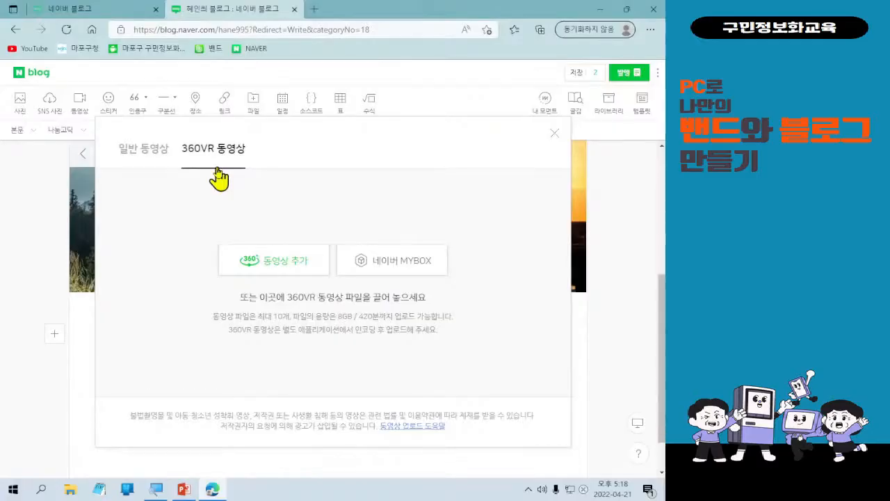
pyautogui.click(124, 159)
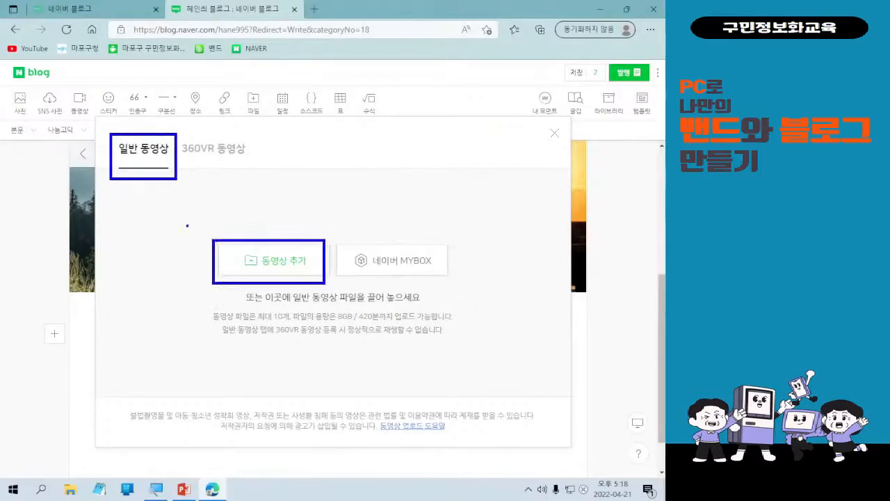
pyautogui.click(284, 256)
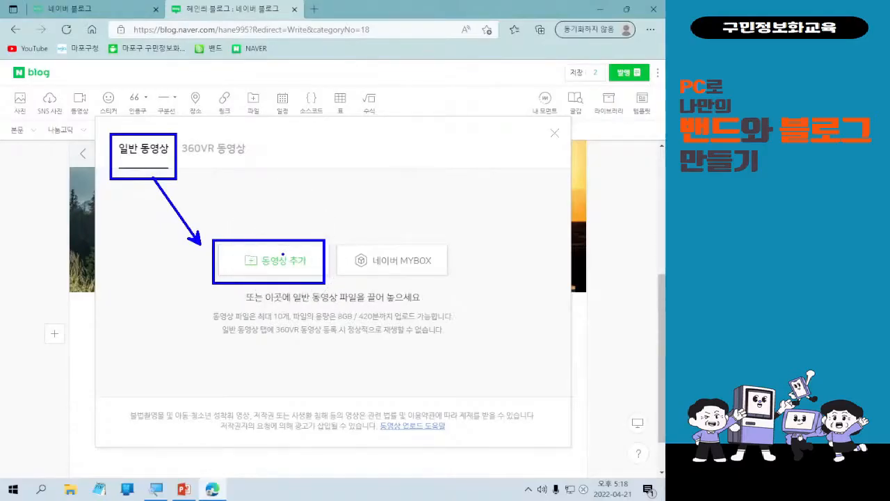
# Upload video.mp4 from Downloads and keep the first frame as its cover image.
pyautogui.click(283, 256)
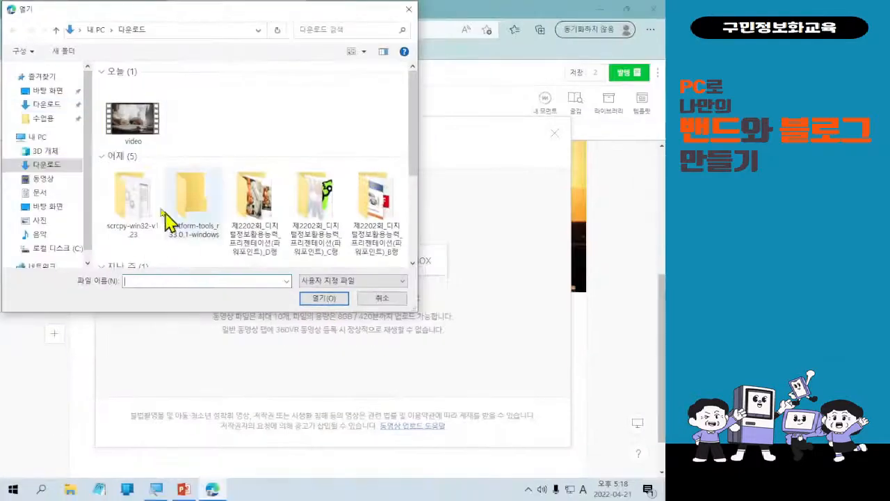
pyautogui.doubleClick(267, 219)
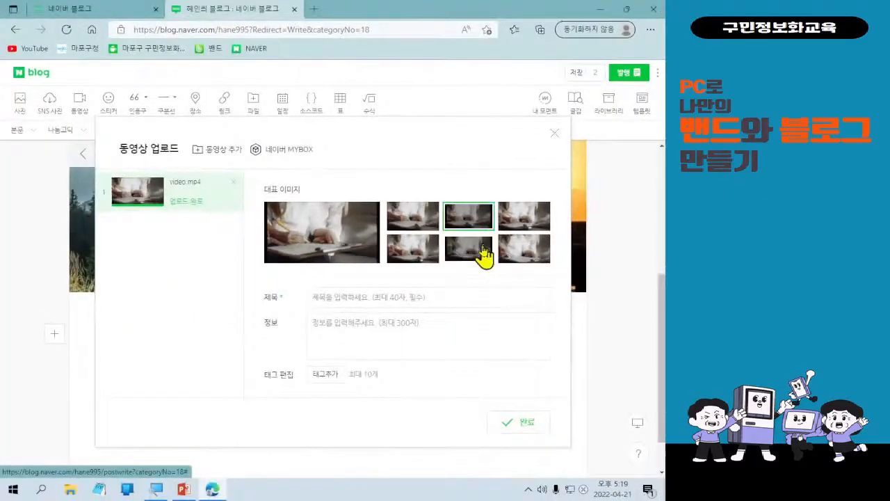
pyautogui.click(410, 255)
pyautogui.click(404, 221)
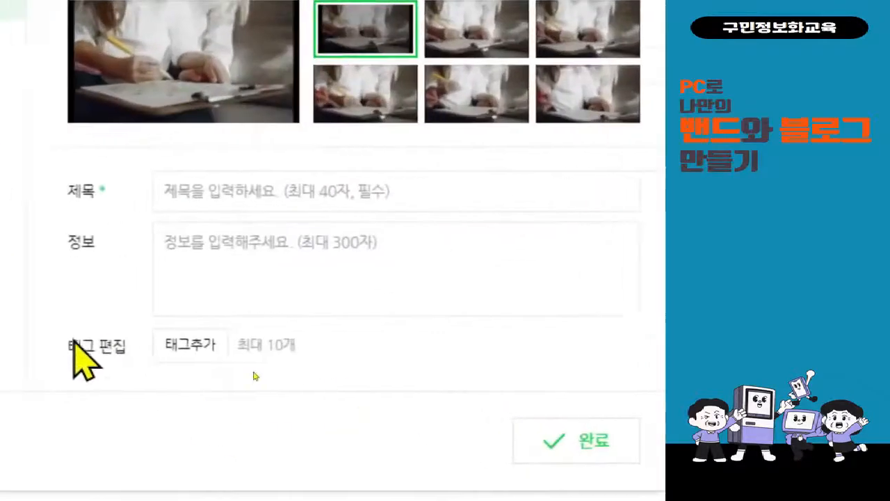
# Enter the video title '블로그 영상 올리기' and the description '올리기 연습'.
pyautogui.click(315, 198)
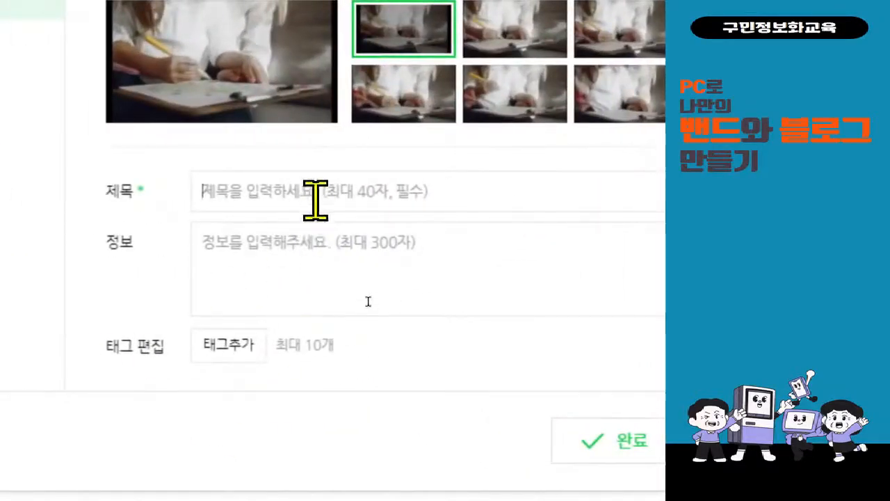
pyautogui.write('블로그 영ㅅ')
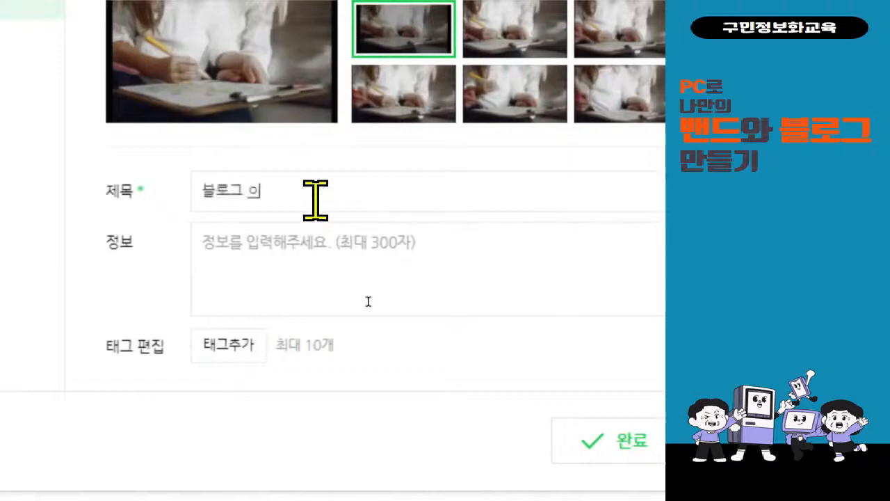
pyautogui.write(' 올리기')
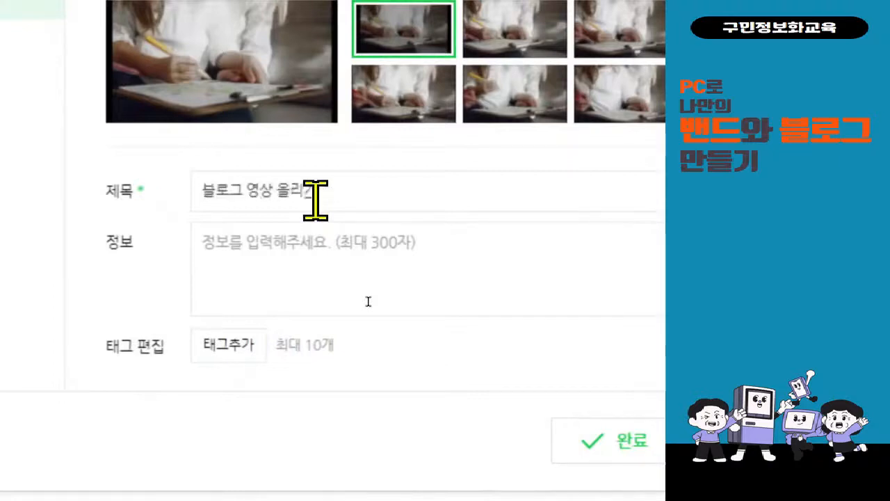
pyautogui.click(306, 242)
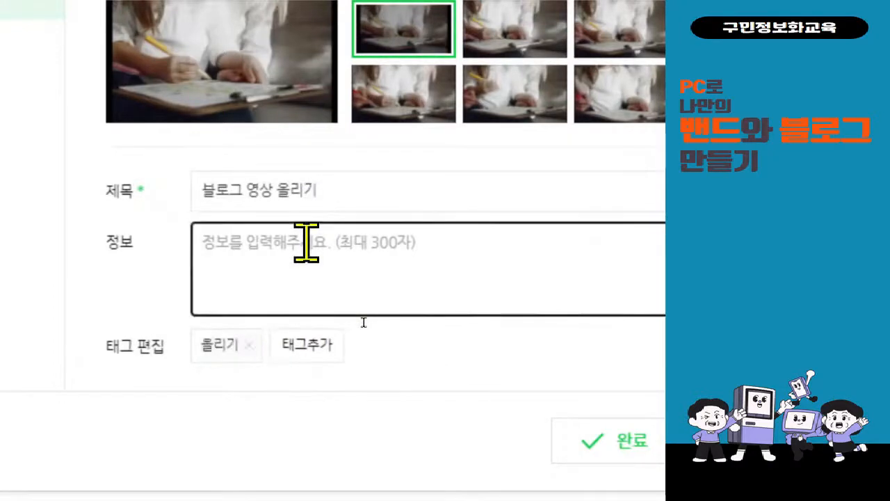
pyautogui.write('올리기 연습')
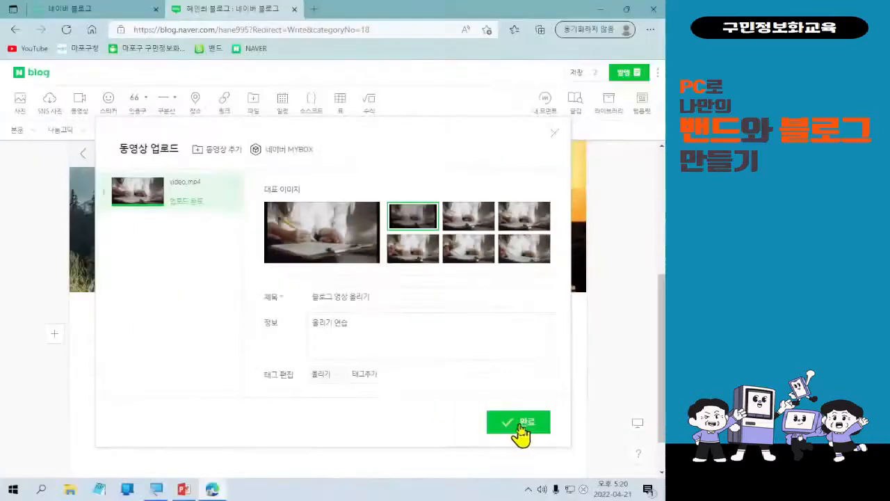
# Insert the video into the post and place the cursor on the empty line below it.
pyautogui.click(520, 430)
pyautogui.scroll(3, 313, 410)
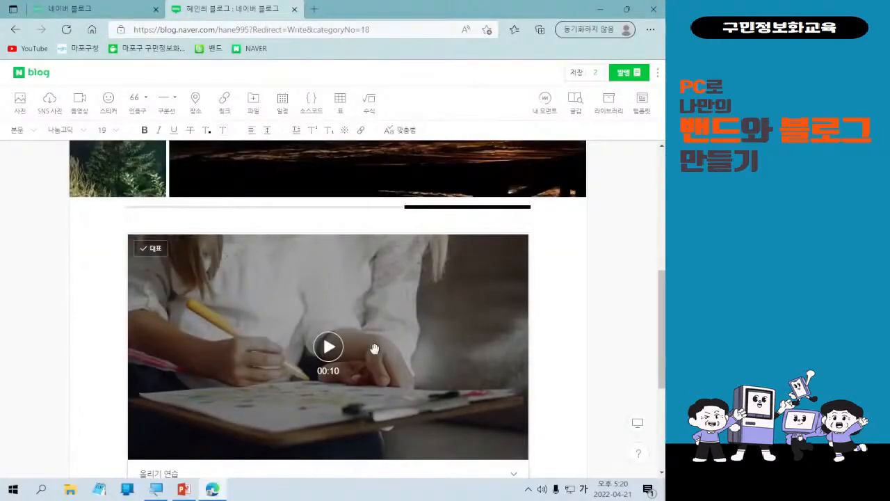
pyautogui.scroll(-1, 346, 372)
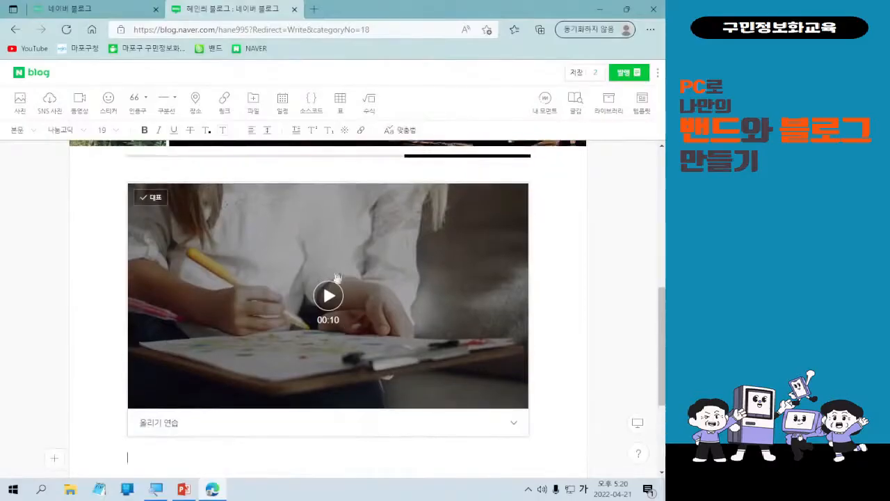
pyautogui.scroll(-2, 330, 296)
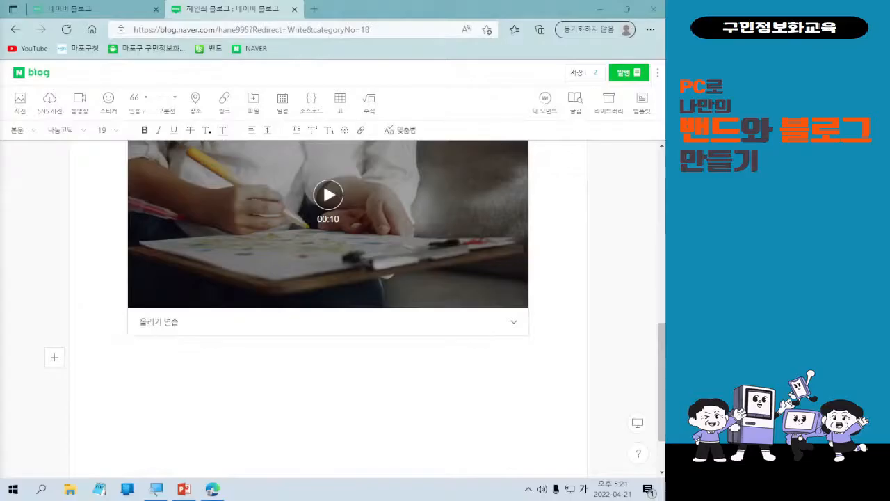
pyautogui.click(301, 381)
pyautogui.click(300, 381)
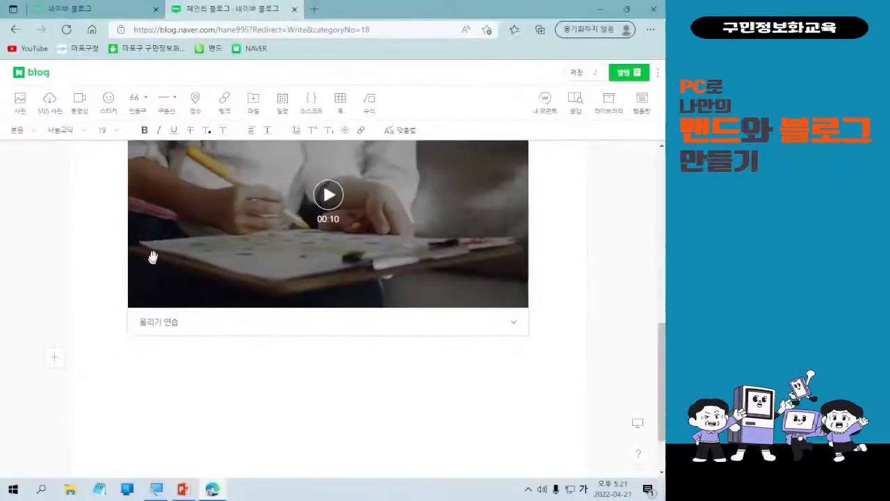
# Attach 5월 교육 안내.txt from the desktop through 내 컴퓨터 in the file import box.
pyautogui.click(253, 123)
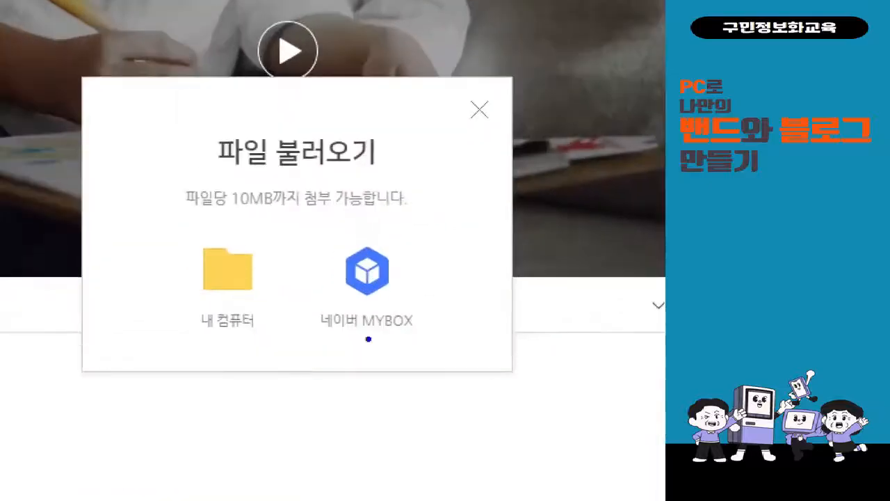
pyautogui.moveTo(174, 229)
pyautogui.mouseDown()
pyautogui.moveTo(255, 347)
pyautogui.moveTo(275, 348)
pyautogui.mouseUp()
pyautogui.moveTo(282, 255)
pyautogui.mouseDown()
pyautogui.moveTo(285, 274)
pyautogui.moveTo(313, 235)
pyautogui.mouseUp()
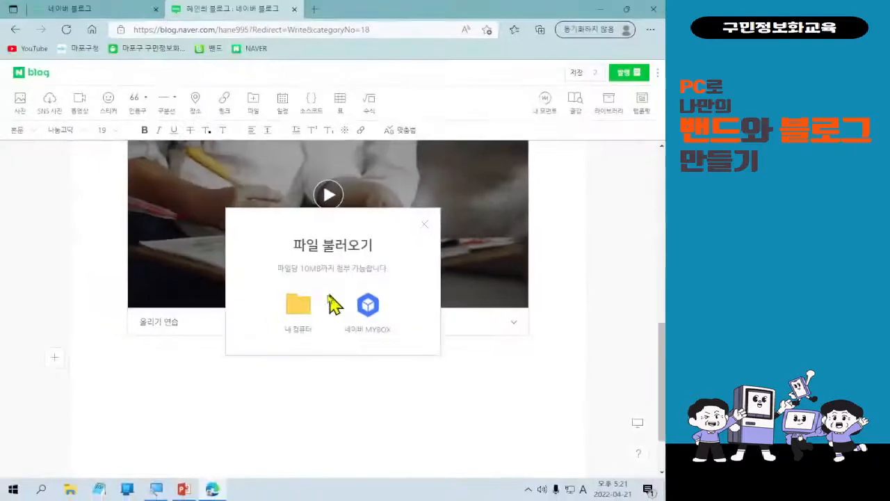
pyautogui.click(231, 267)
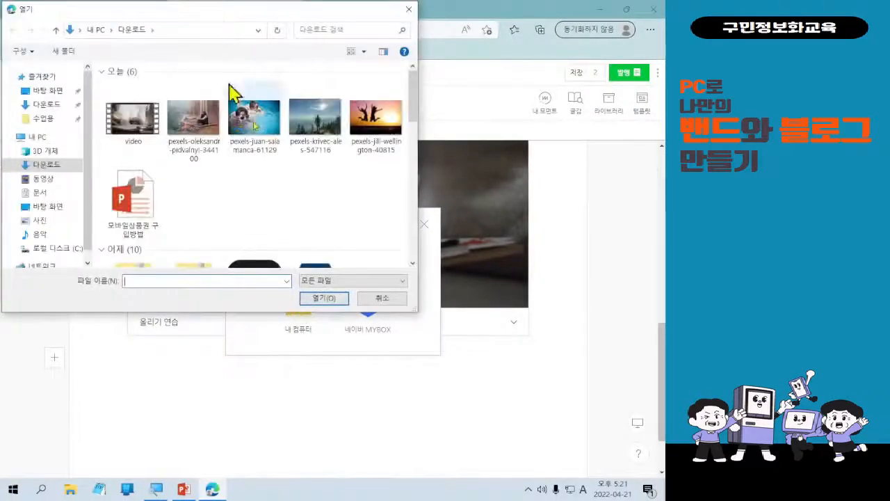
pyautogui.click(47, 206)
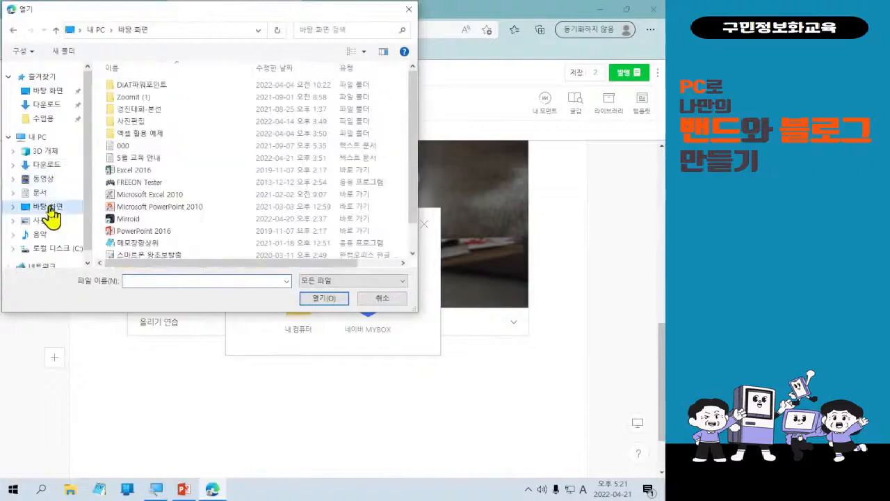
pyautogui.click(160, 158)
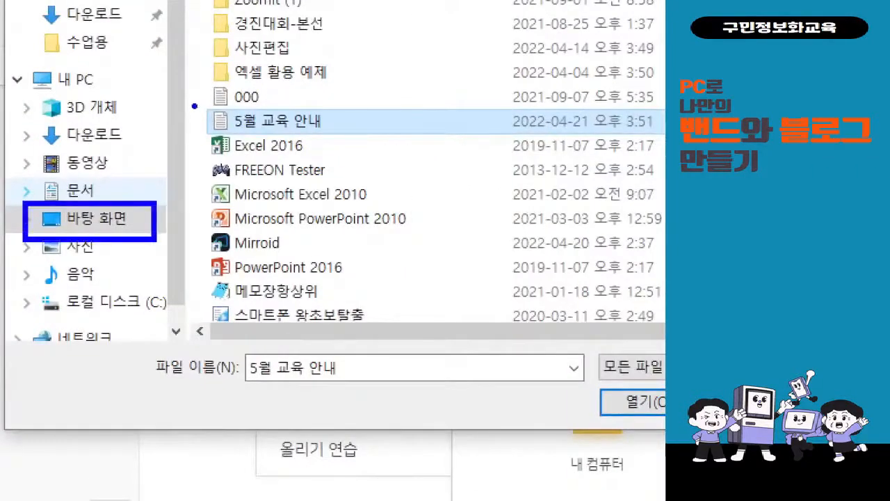
pyautogui.moveTo(195, 107); pyautogui.dragTo(335, 132)
pyautogui.moveTo(216, 150); pyautogui.dragTo(154, 226)
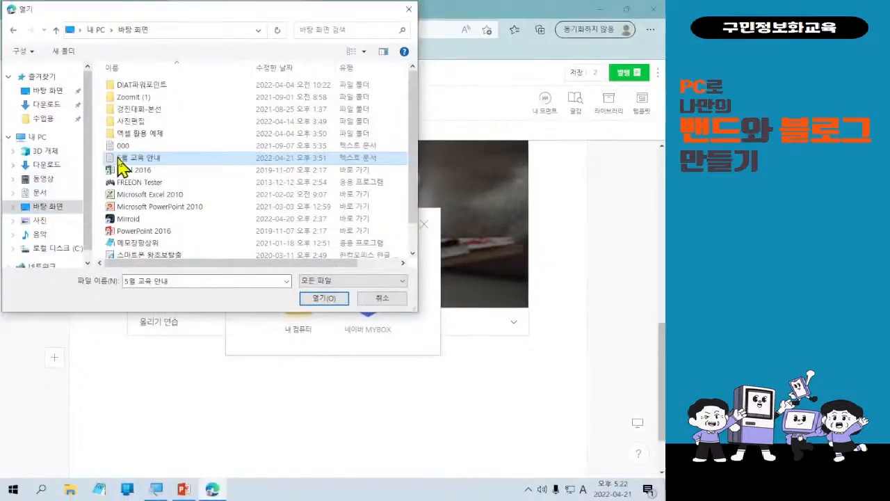
pyautogui.doubleClick(221, 122)
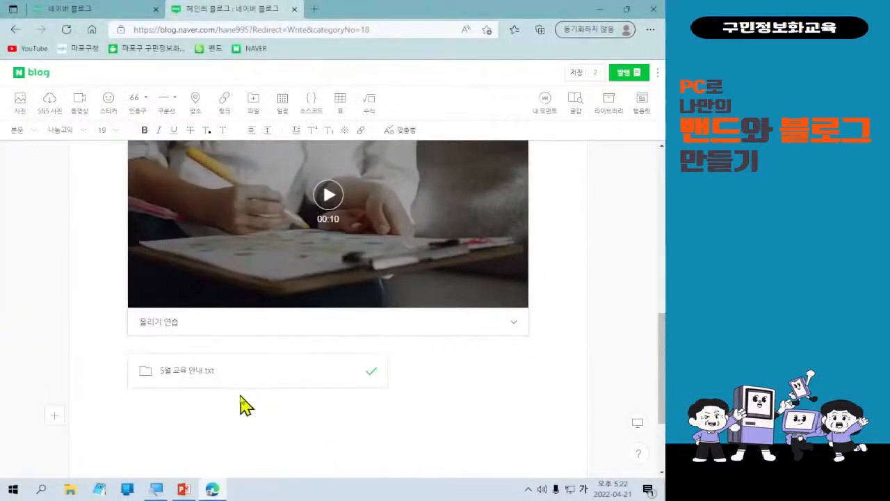
# Reopen the 파일 불러오기 box from the editor toolbar's 파일 button.
pyautogui.click(246, 107)
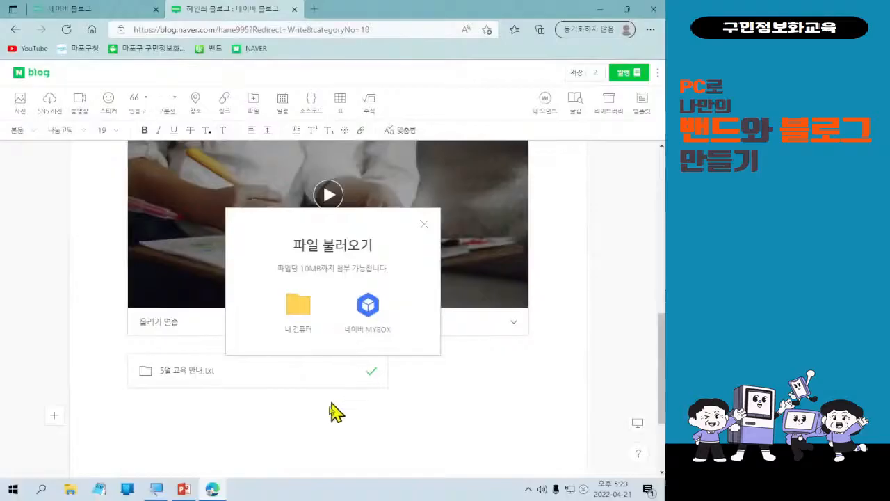
# Dismiss the file import box, the video upload dialog and the Open dialog without adding anything.
pyautogui.click(423, 224)
pyautogui.click(75, 109)
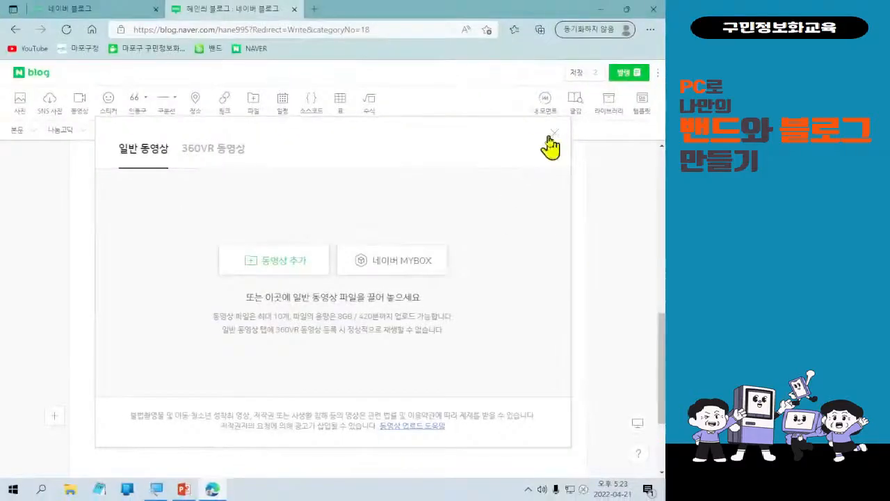
pyautogui.click(552, 135)
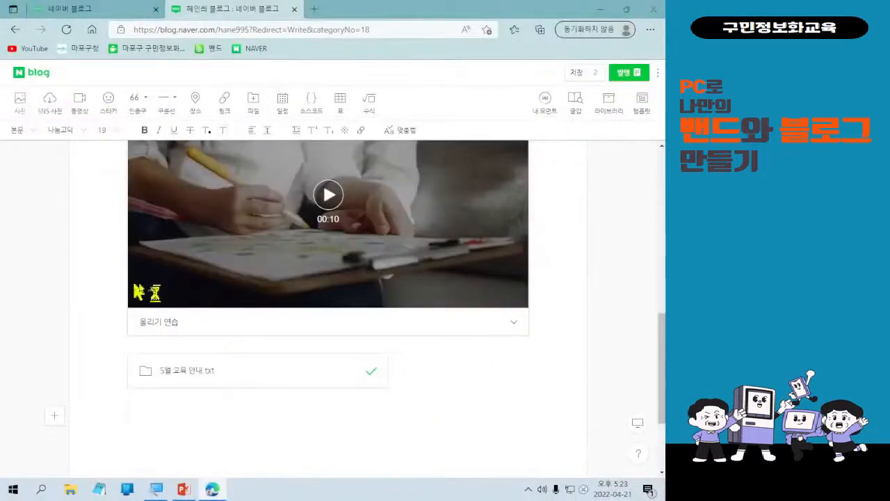
pyautogui.click(384, 296)
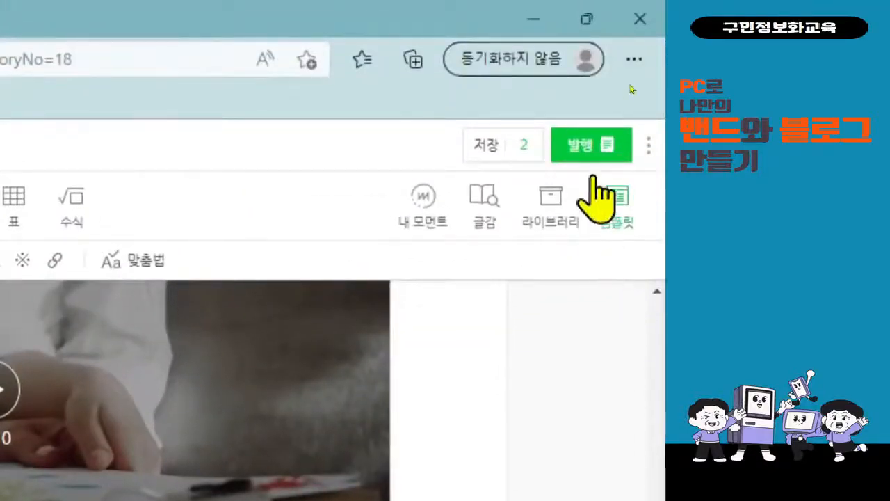
# In publish settings, choose category 사진 연습 and topic 일상·생각, then confirm.
pyautogui.click(592, 155)
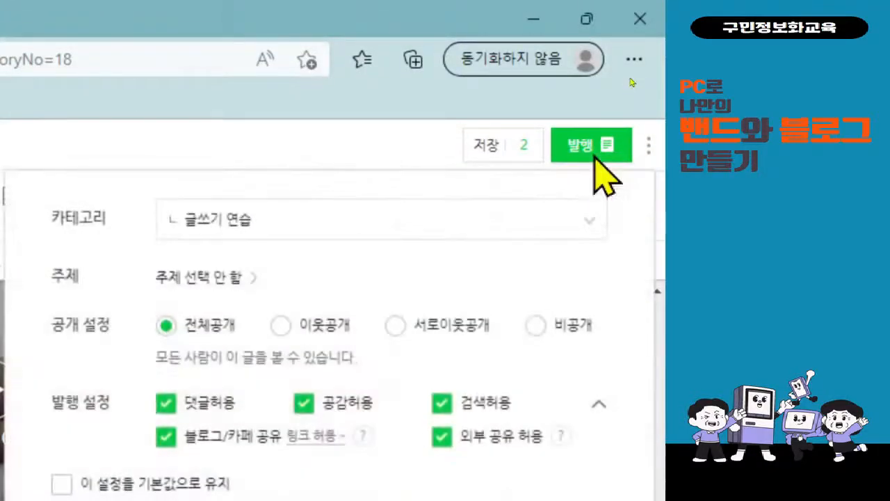
pyautogui.click(294, 223)
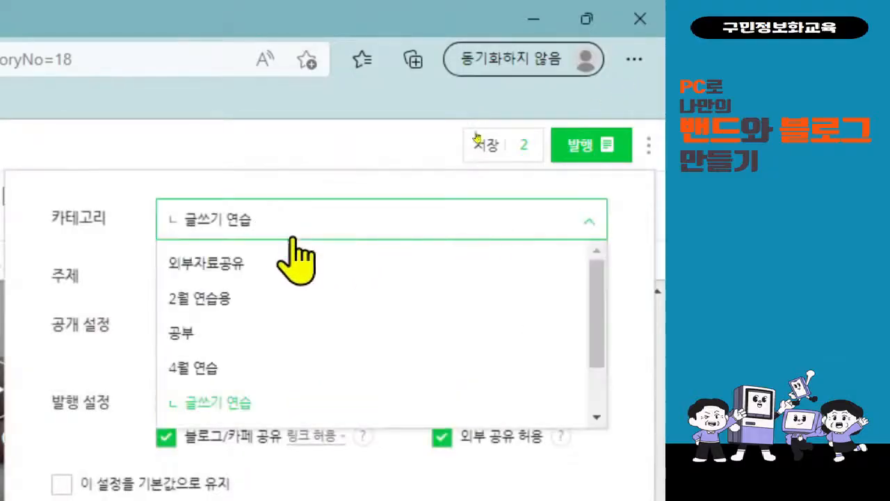
pyautogui.scroll(-1, 303, 410)
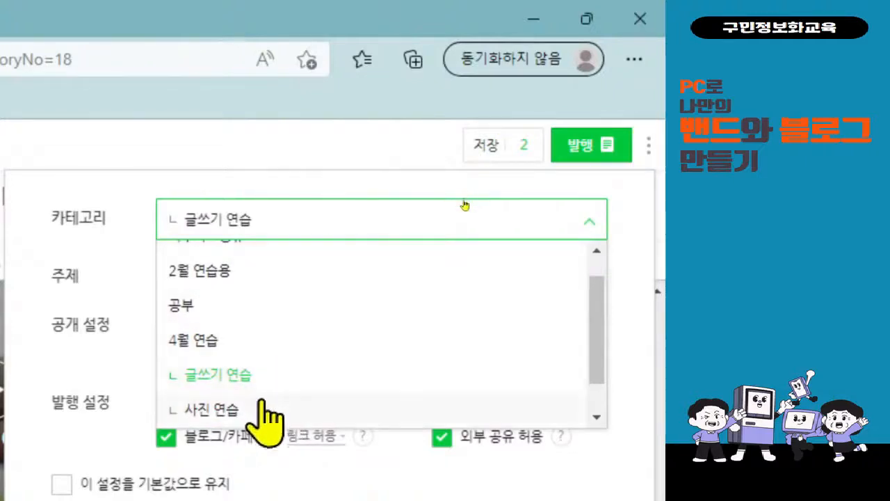
pyautogui.click(264, 412)
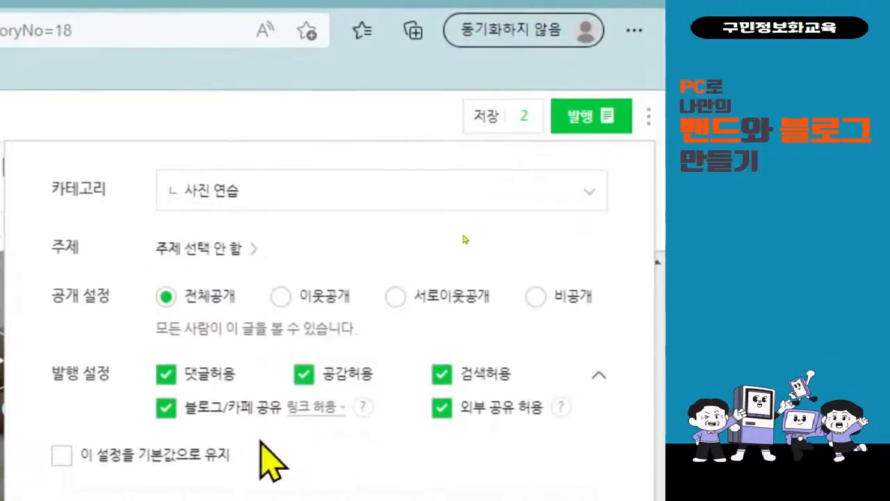
pyautogui.click(235, 250)
pyautogui.click(209, 350)
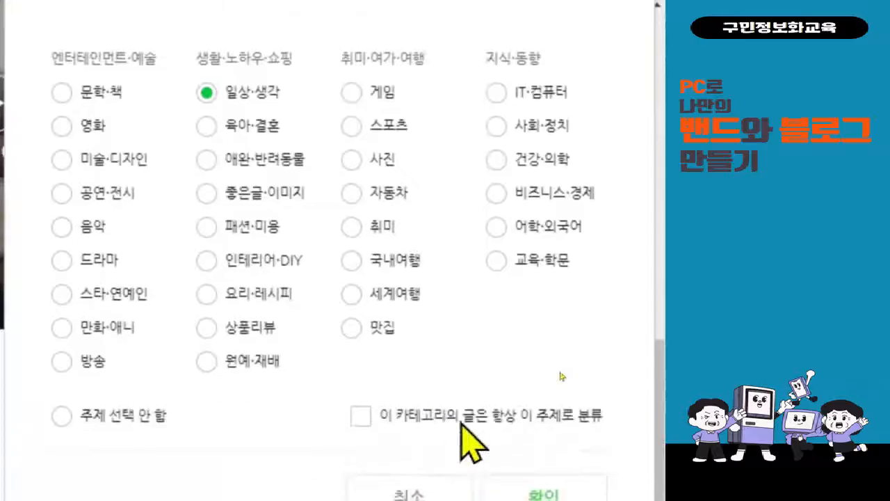
pyautogui.click(539, 495)
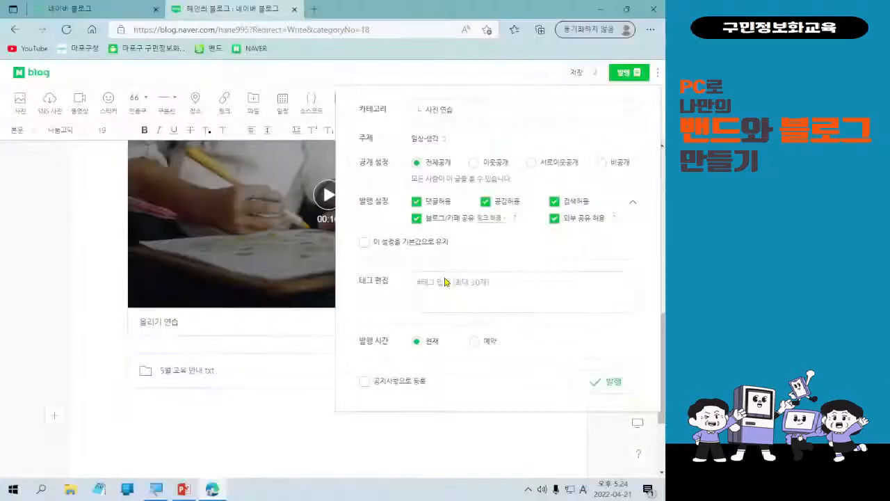
# Publish the post and scroll down to view it.
pyautogui.click(607, 381)
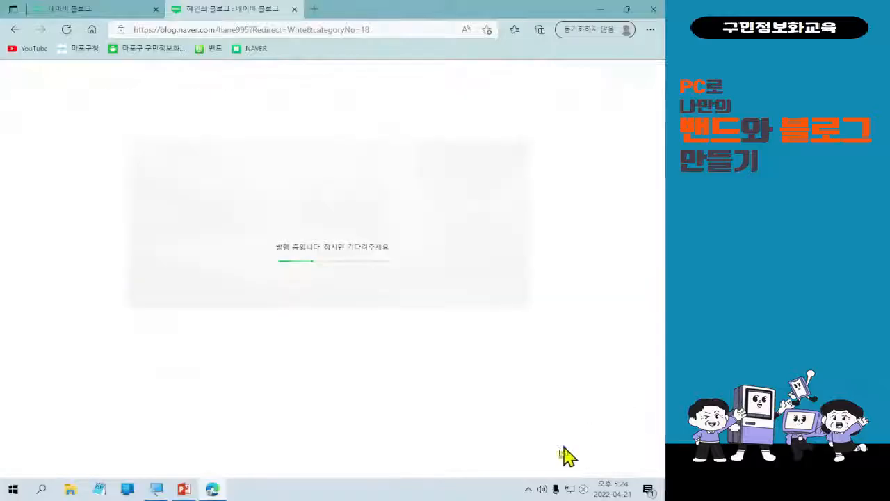
pyautogui.scroll(-5, 556, 456)
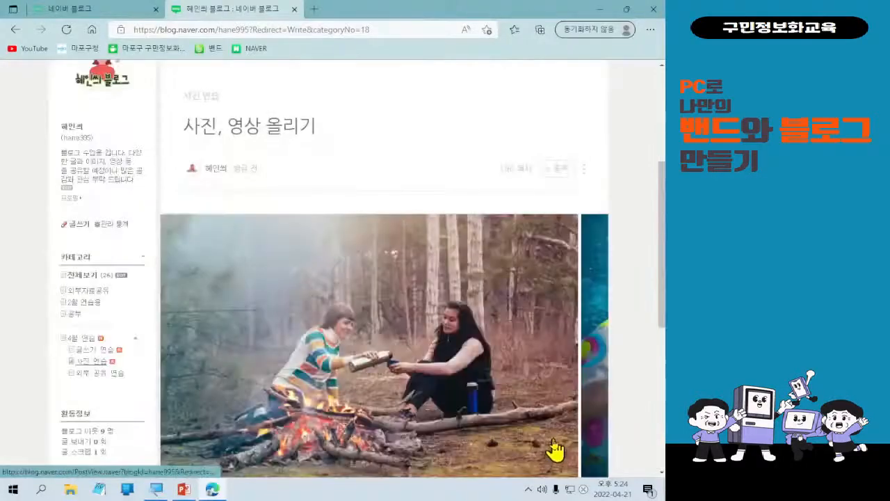
pyautogui.scroll(-3, 567, 420)
pyautogui.scroll(6, 568, 417)
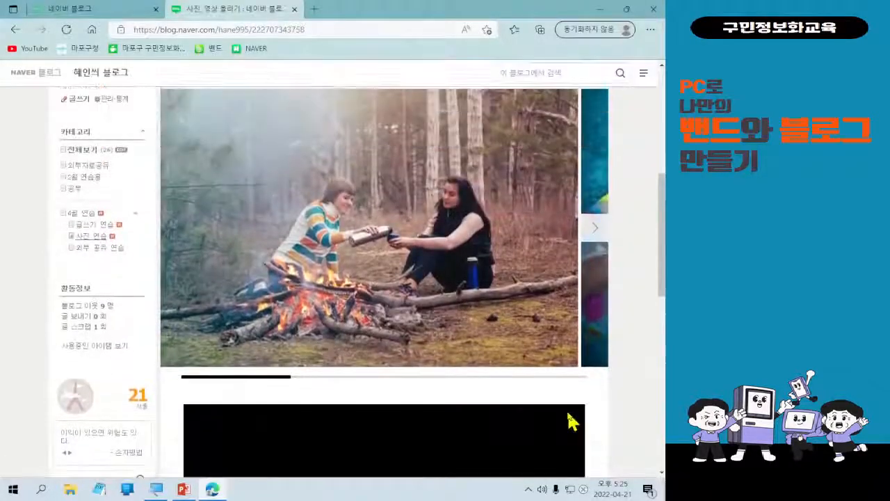
pyautogui.scroll(-1, 560, 411)
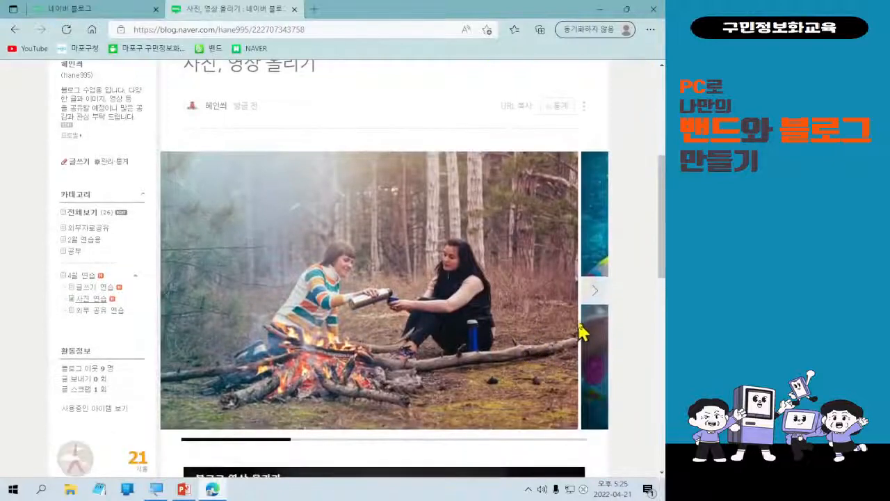
# Slide through the photos to the sunset silhouettes and play the posted video.
pyautogui.click(590, 299)
pyautogui.click(590, 300)
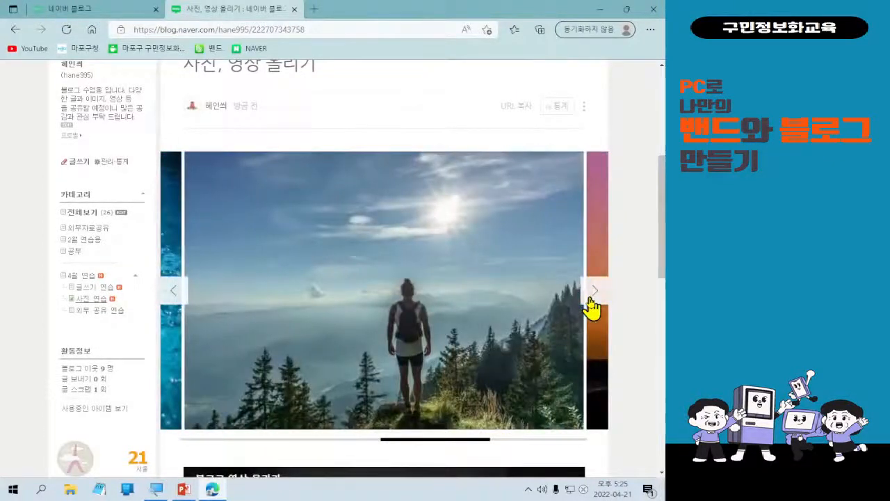
pyautogui.click(591, 301)
pyautogui.scroll(-4, 582, 399)
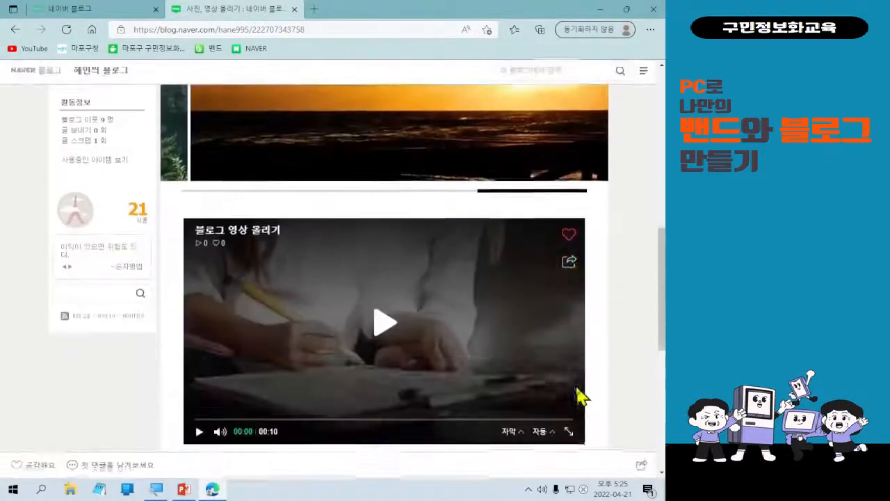
pyautogui.click(387, 334)
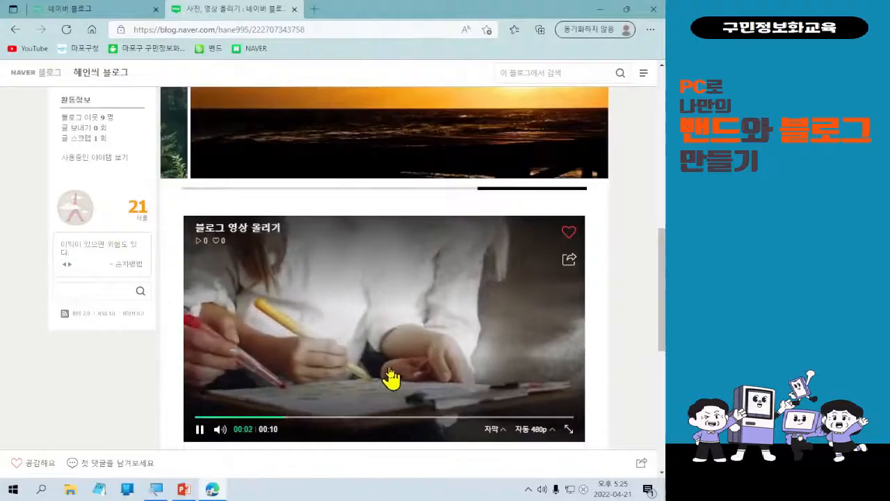
# Scroll to the 5월 교육 안내.txt attachment and hand-write a note beside it.
pyautogui.scroll(-3, 403, 375)
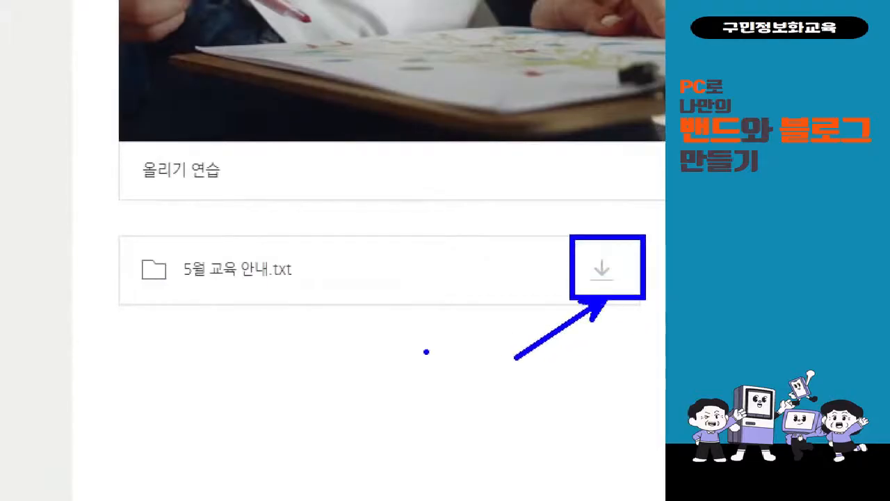
pyautogui.moveTo(395, 357); pyautogui.dragTo(418, 420)
pyautogui.moveTo(426, 373); pyautogui.dragTo(417, 423)
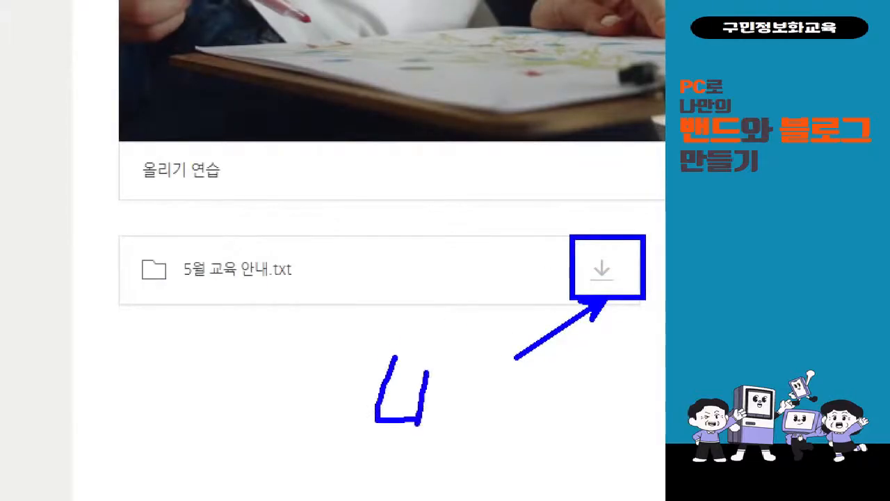
pyautogui.moveTo(435, 370); pyautogui.dragTo(434, 430)
pyautogui.moveTo(437, 387); pyautogui.dragTo(477, 422)
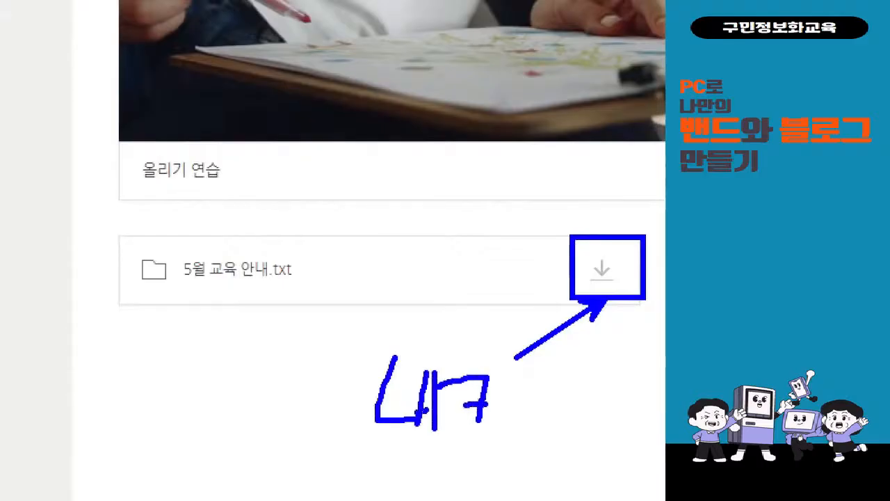
pyautogui.moveTo(506, 377)
pyautogui.mouseDown()
pyautogui.moveTo(489, 450)
pyautogui.moveTo(517, 420)
pyautogui.mouseUp()
pyautogui.moveTo(520, 360); pyautogui.dragTo(574, 375)
pyautogui.moveTo(554, 376)
pyautogui.mouseDown()
pyautogui.moveTo(554, 403)
pyautogui.moveTo(592, 420)
pyautogui.moveTo(551, 446)
pyautogui.moveTo(579, 463)
pyautogui.mouseUp()
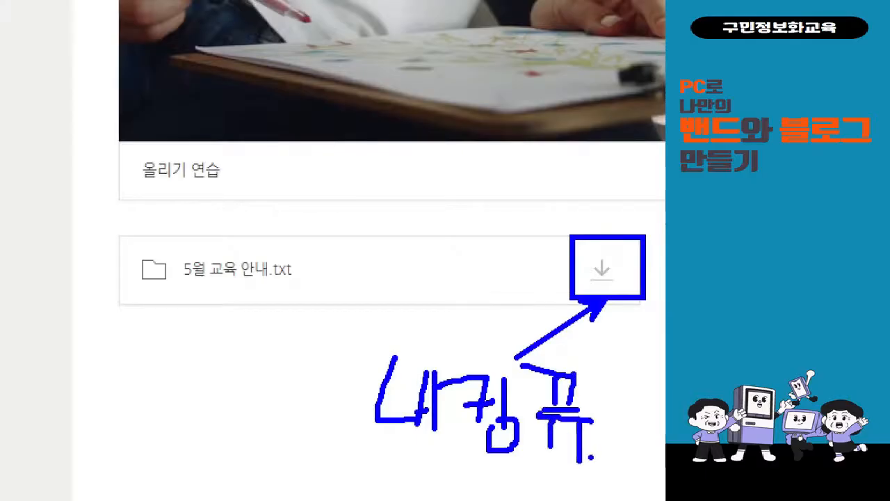